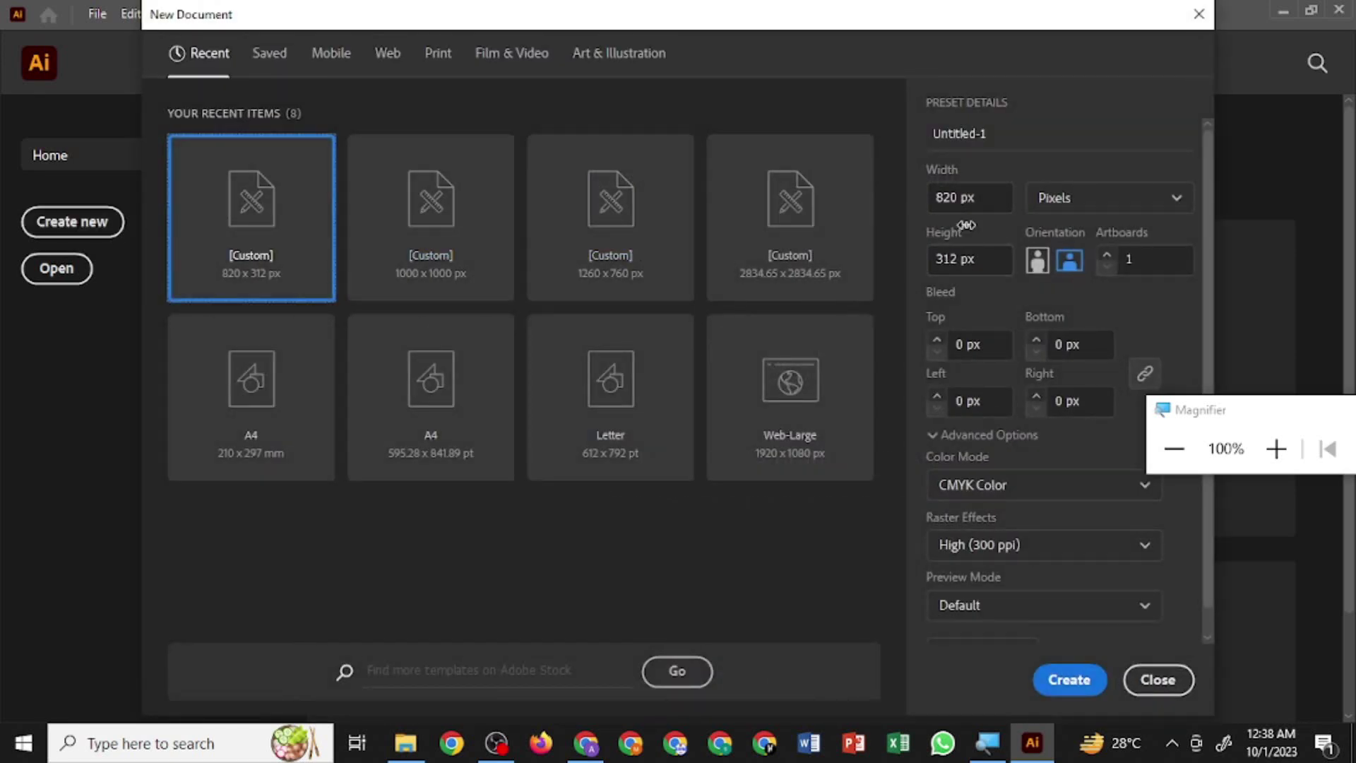
- Create a new CMYK document 820 px wide and 312 px high
click(960, 197)
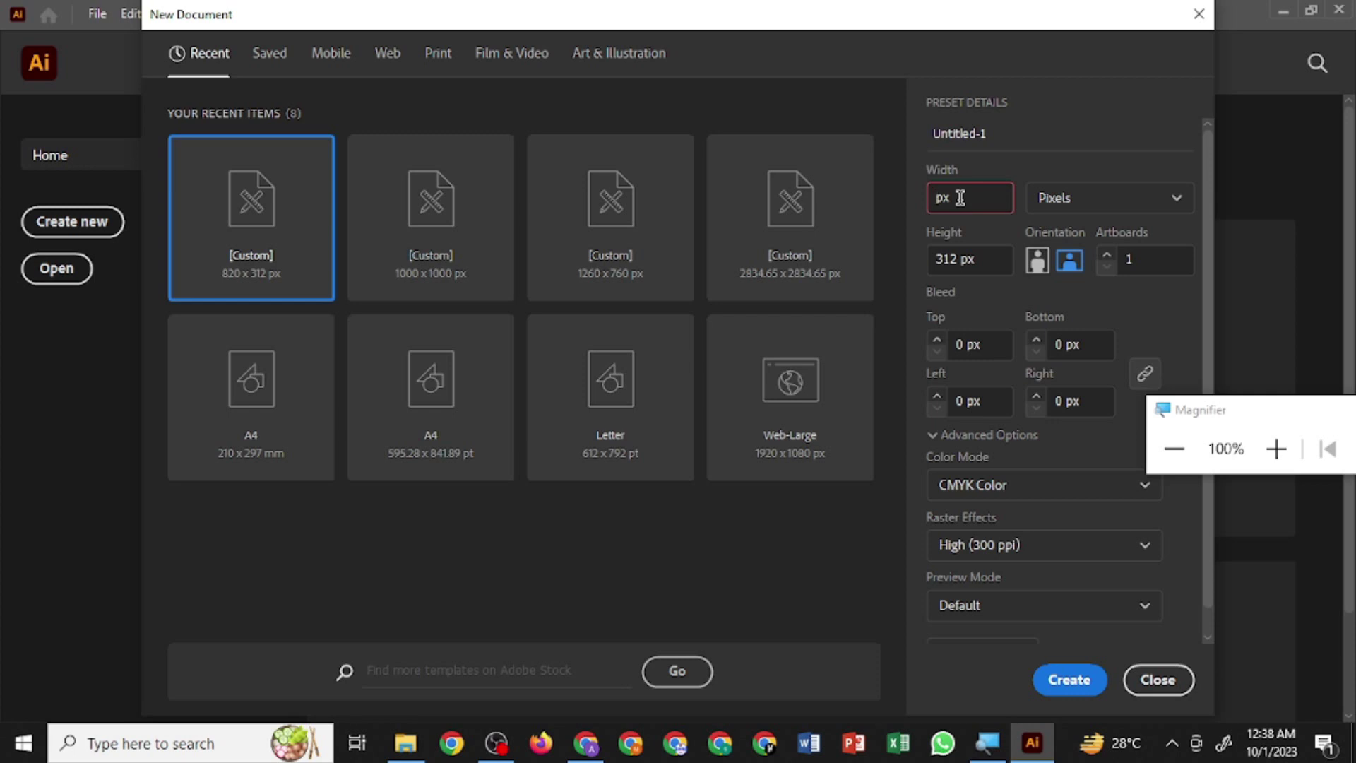
text(820)
click(959, 261)
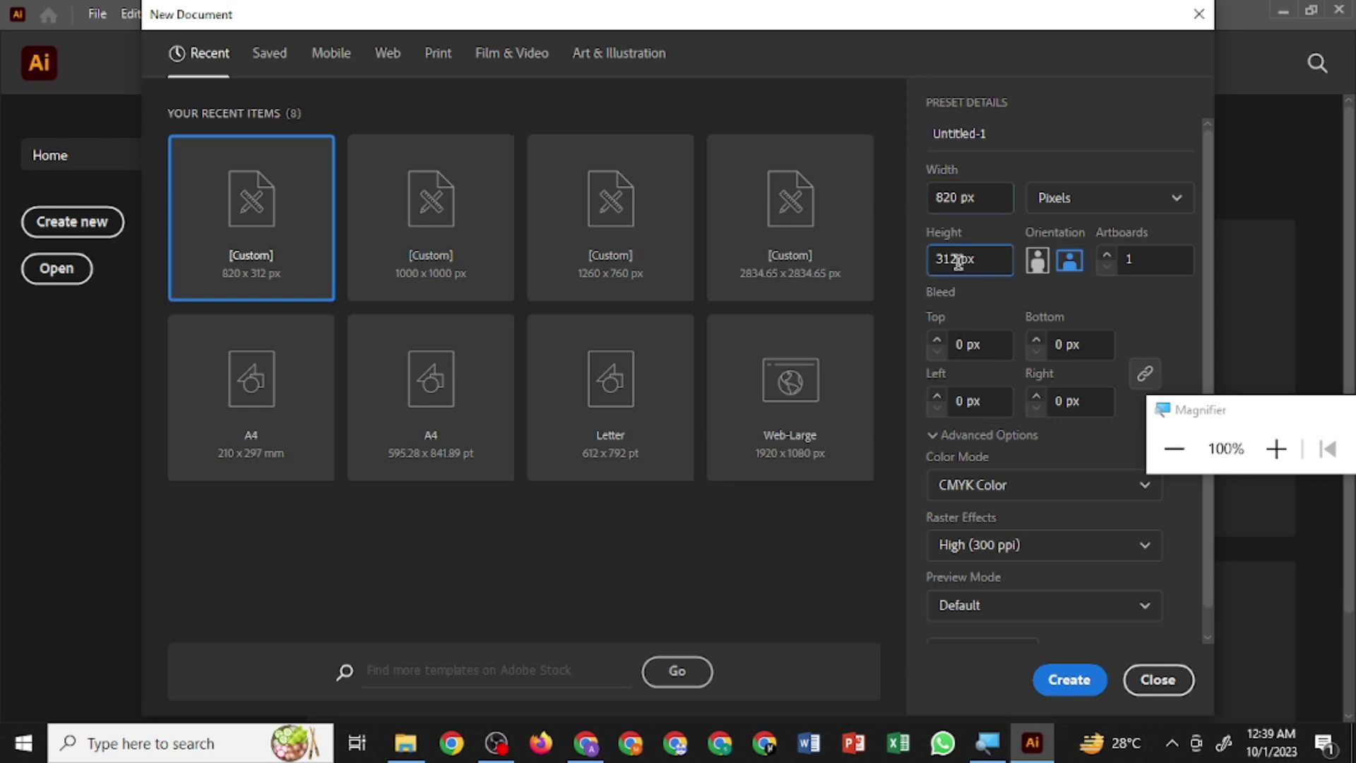
text(3)
click(1070, 682)
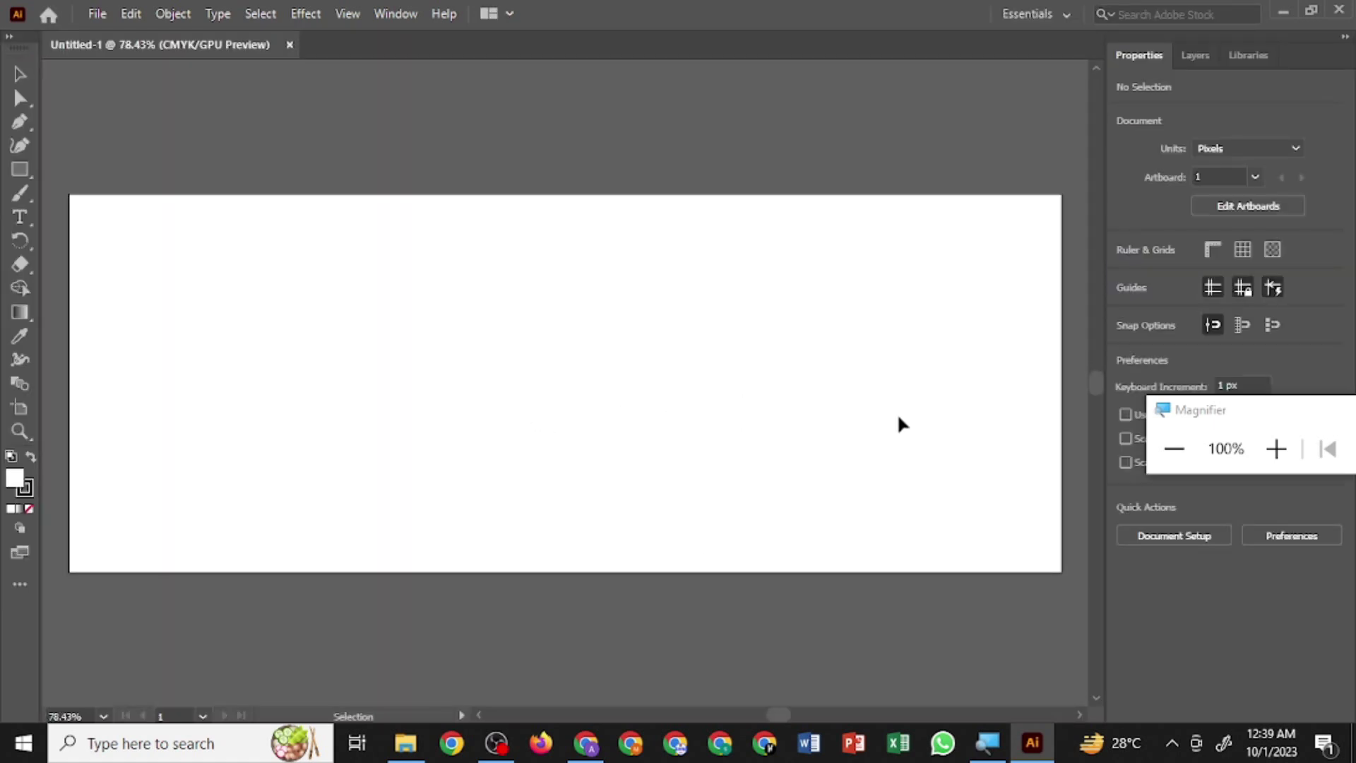
- Pen-draw a closed shape: top edge, pointed right tip, bottom edge, then both left corners
click(1276, 448)
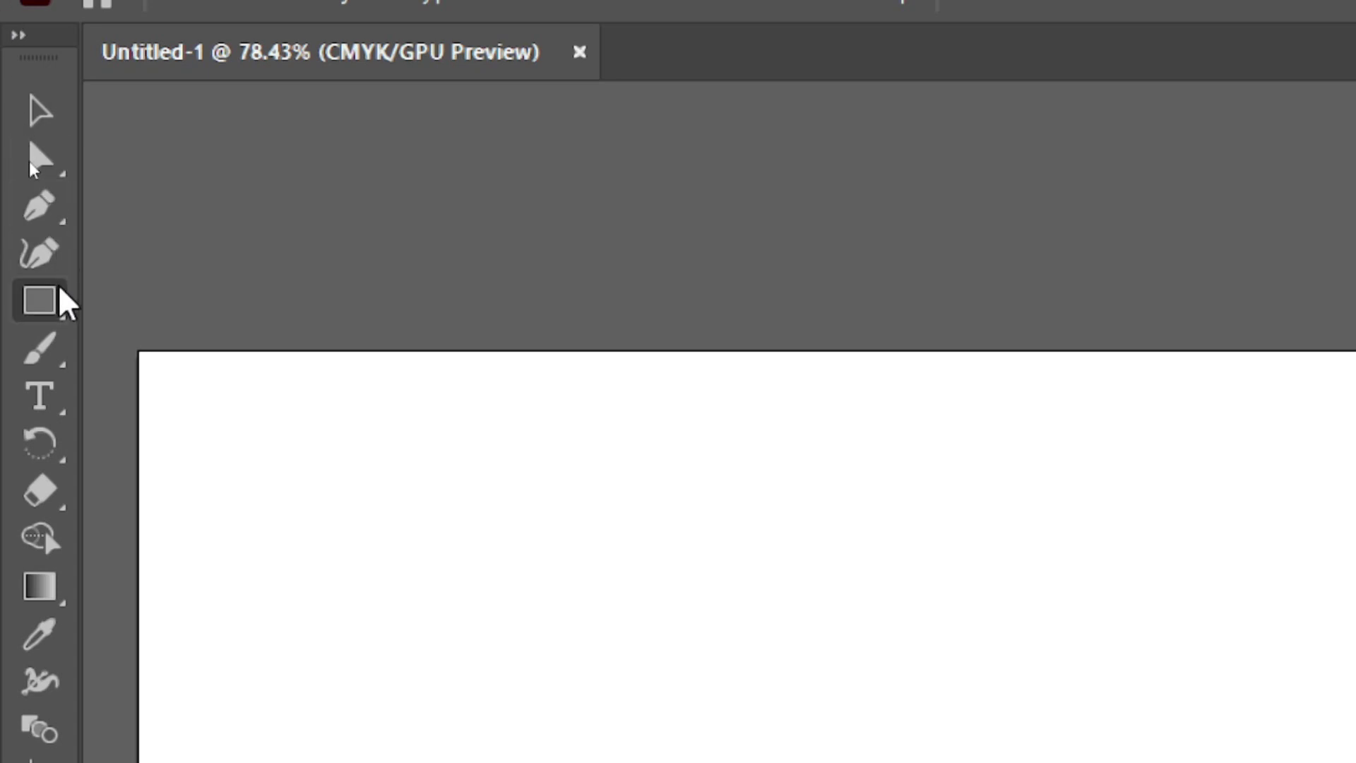
click(47, 203)
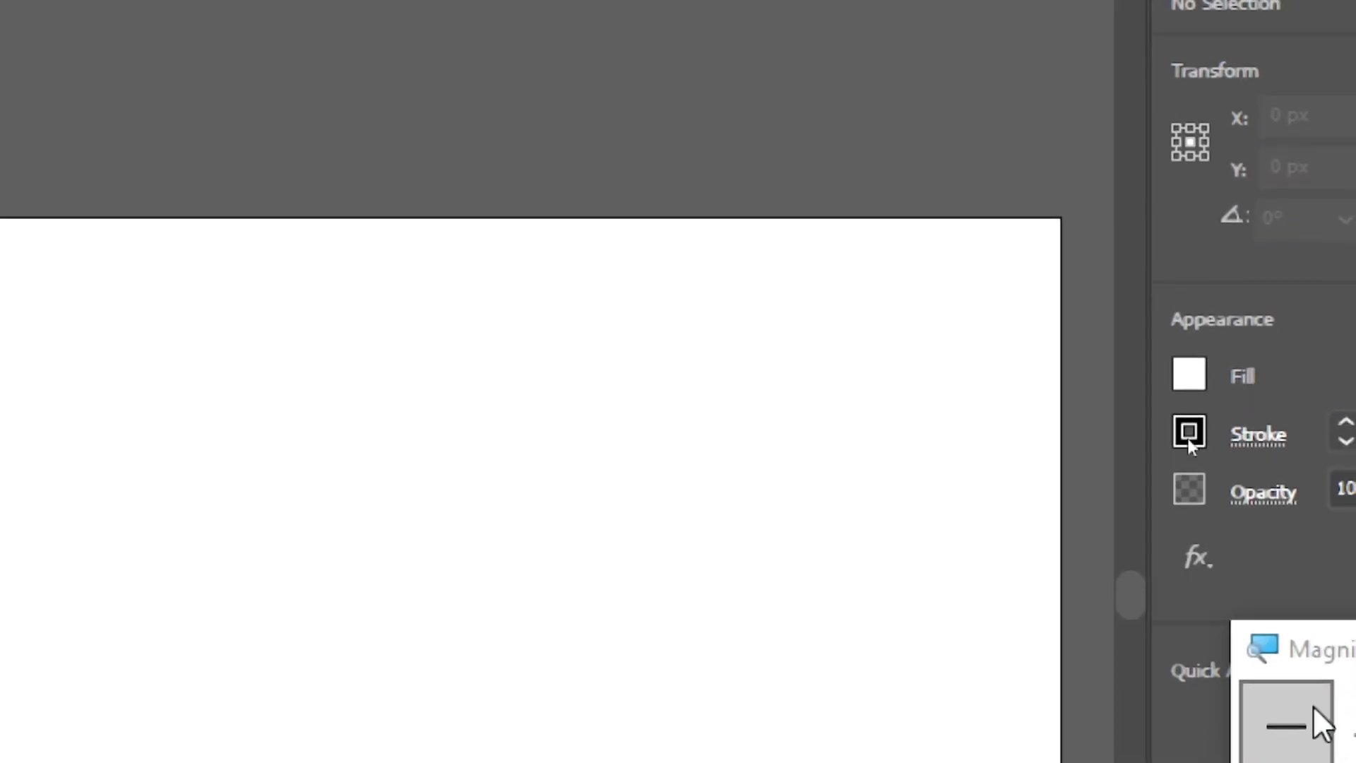
click(1300, 722)
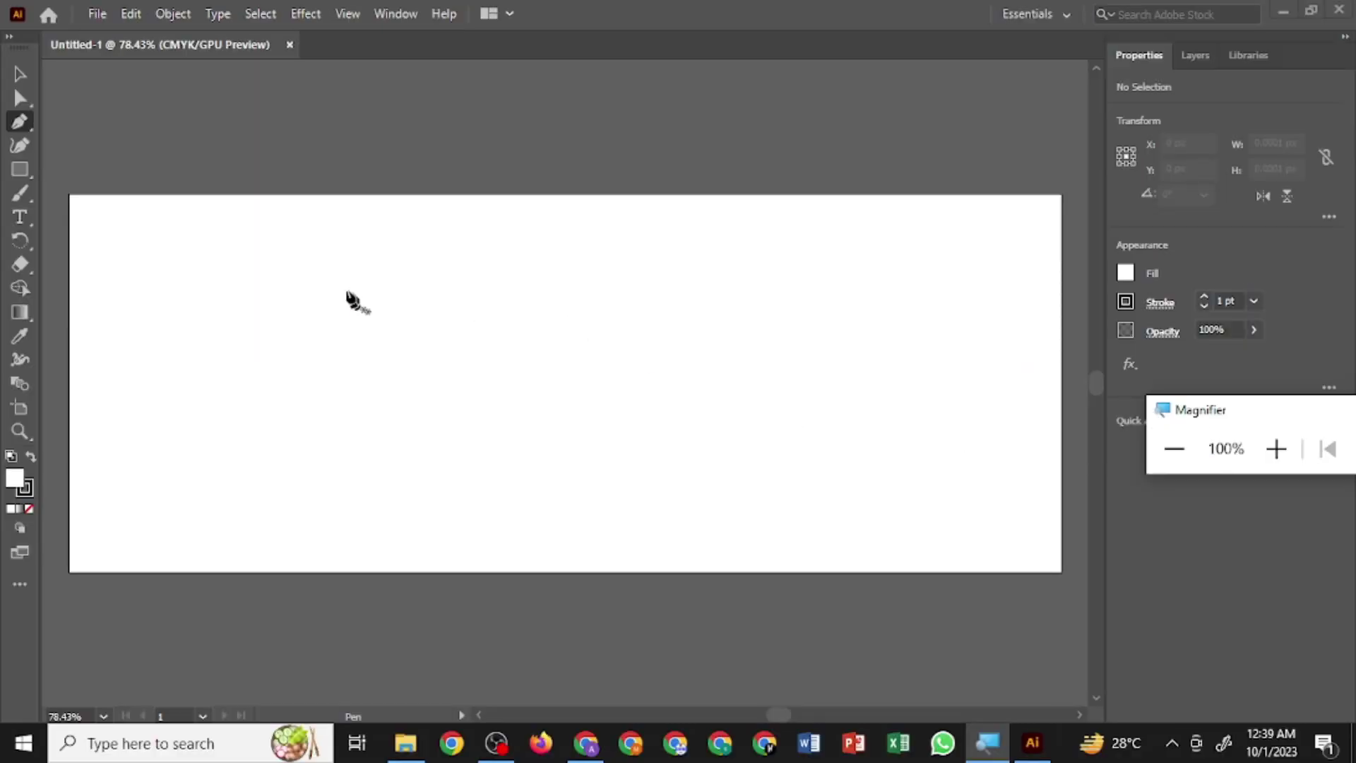
click(258, 198)
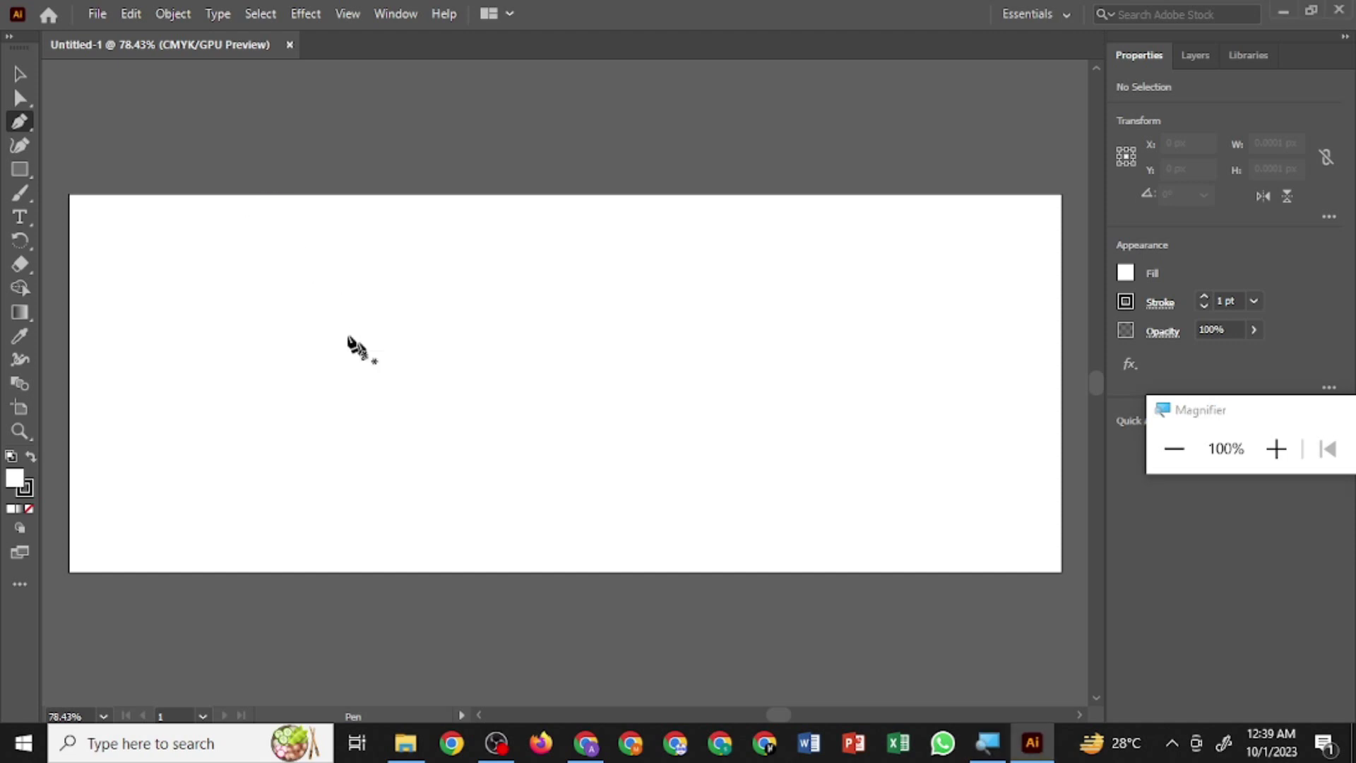
click(250, 193)
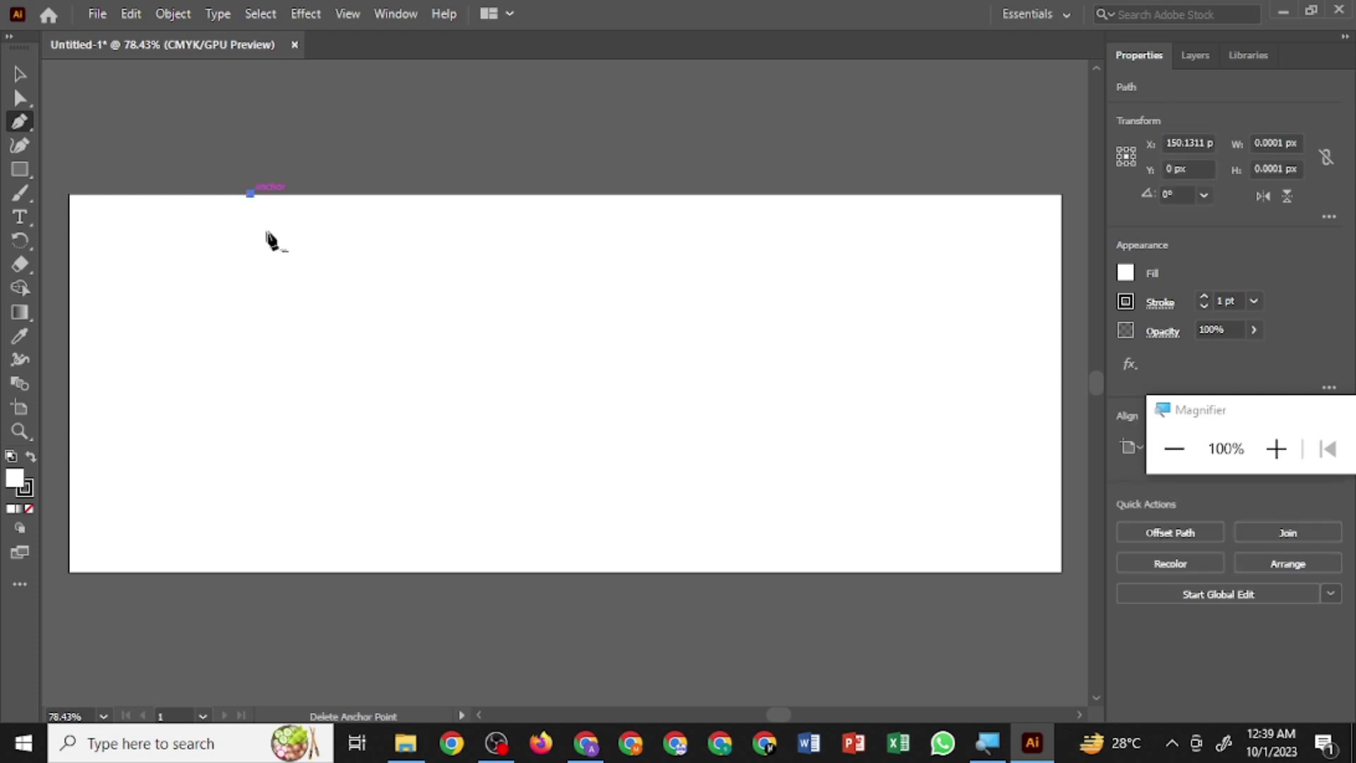
click(439, 463)
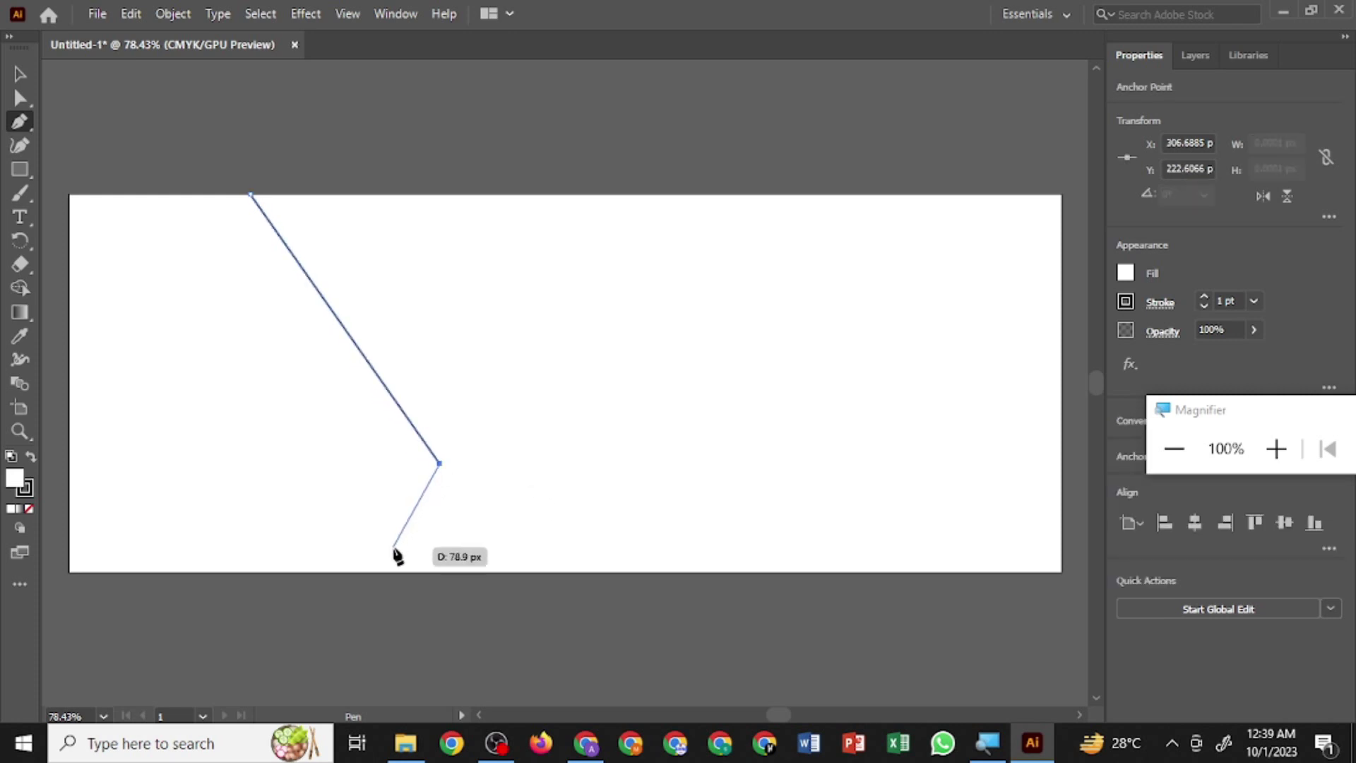
click(349, 572)
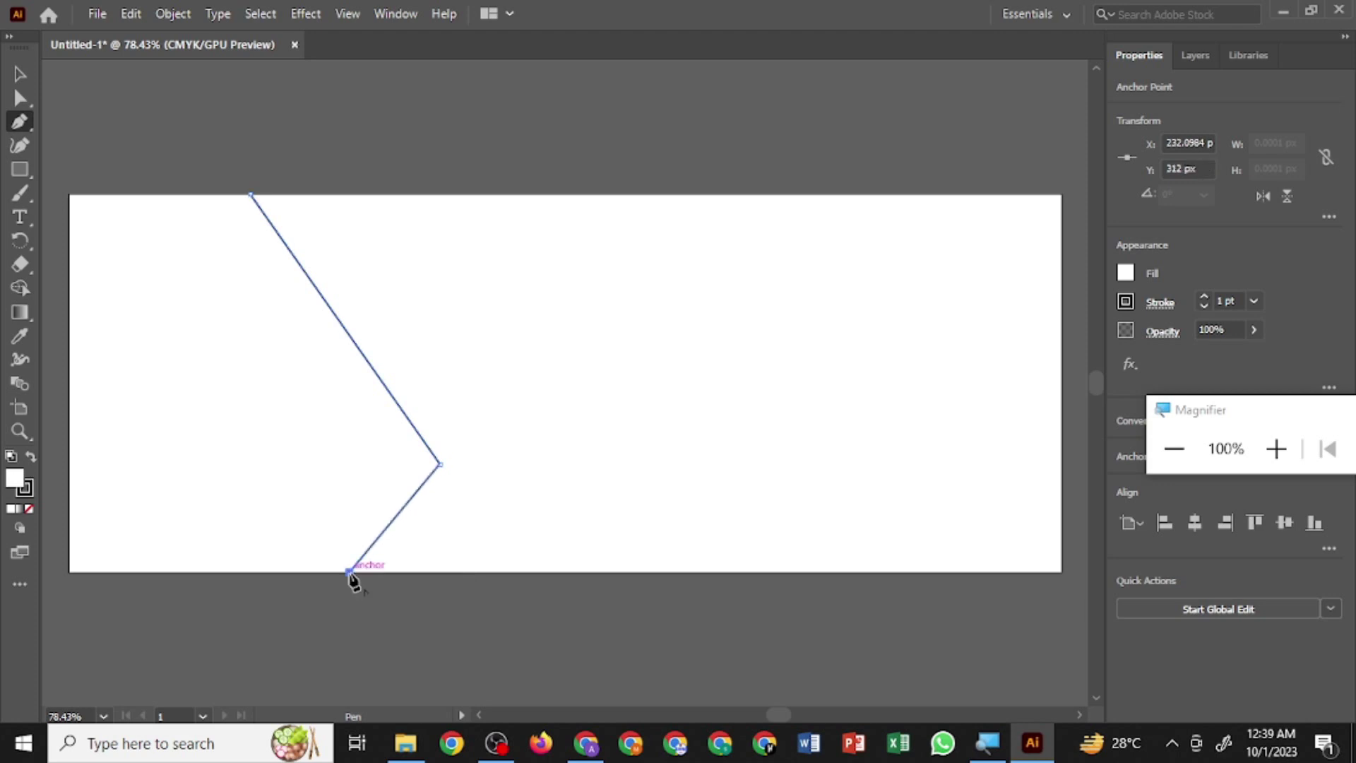
click(69, 572)
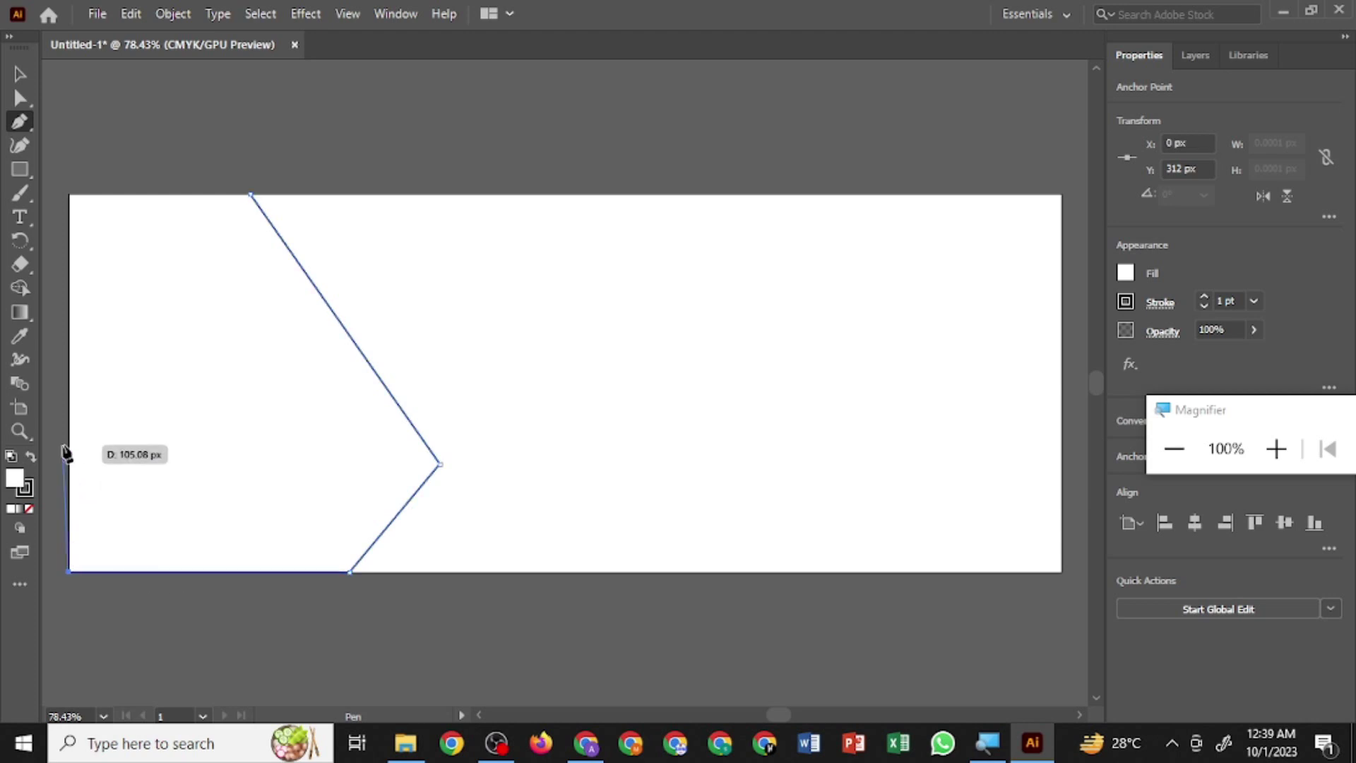
click(68, 195)
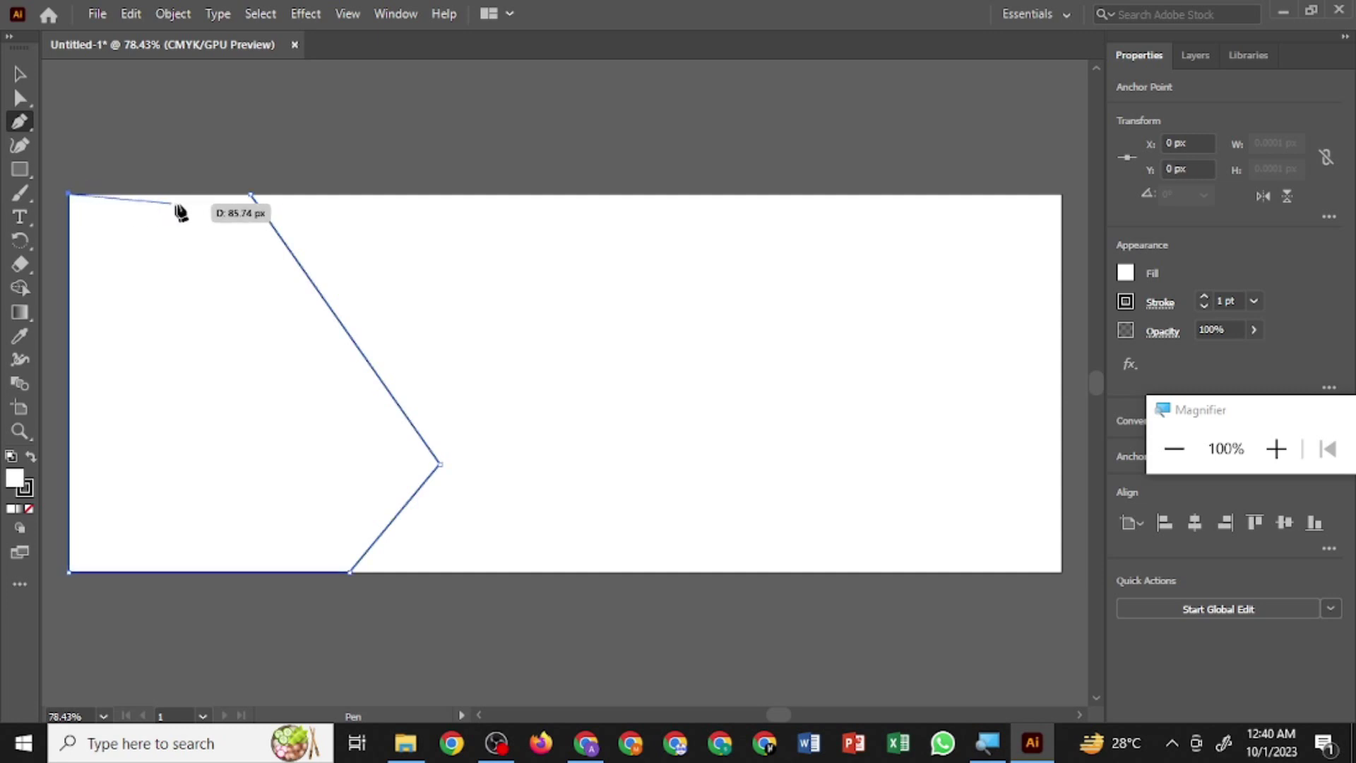
click(251, 194)
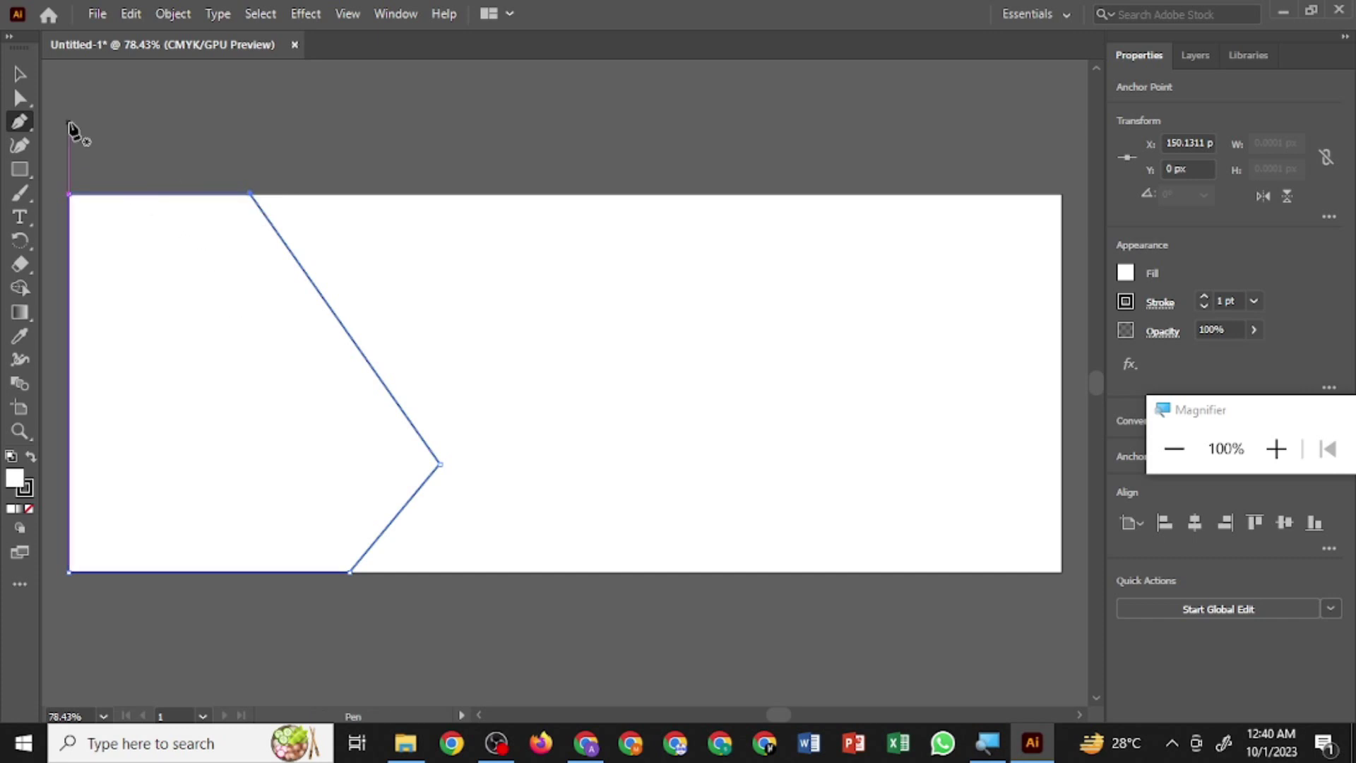
click(16, 74)
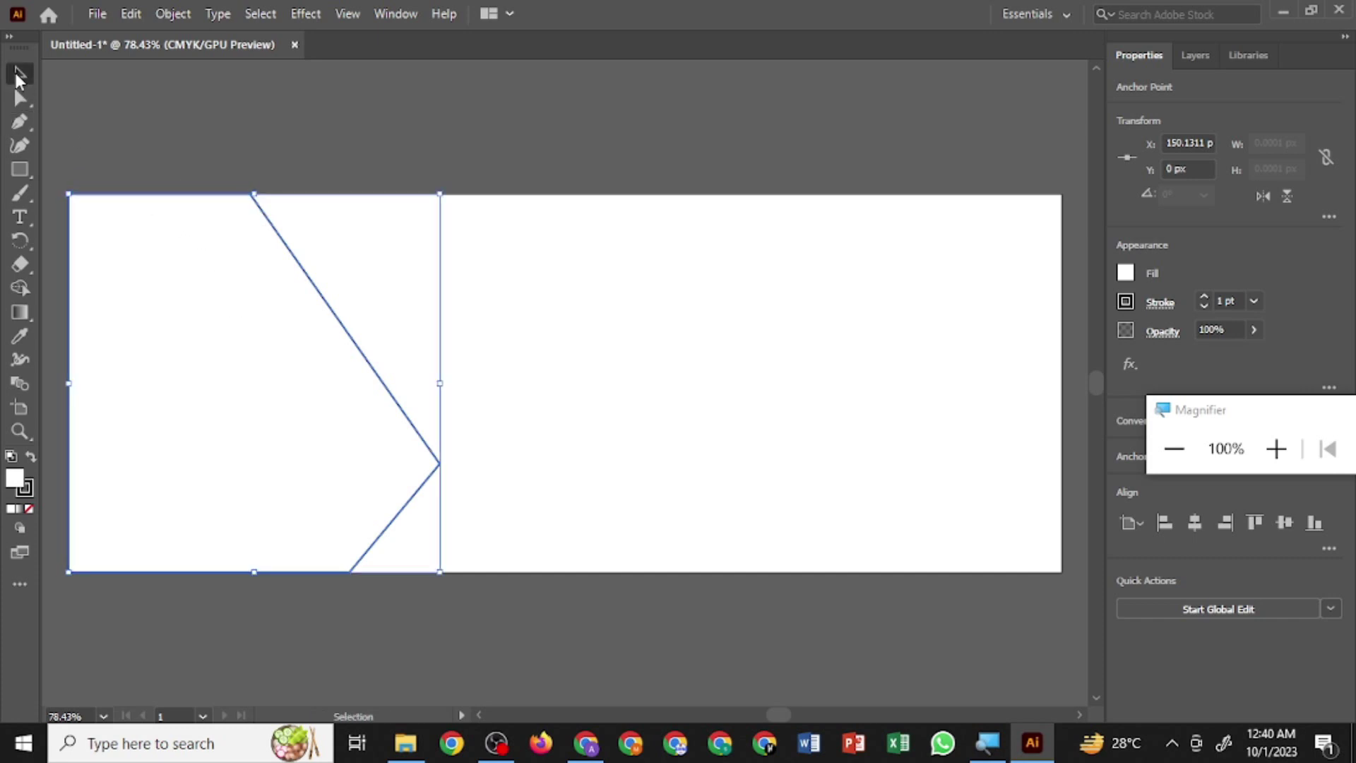
- Draw a tall narrow rectangle and rotate it about 36° along the upper diagonal edge
click(489, 495)
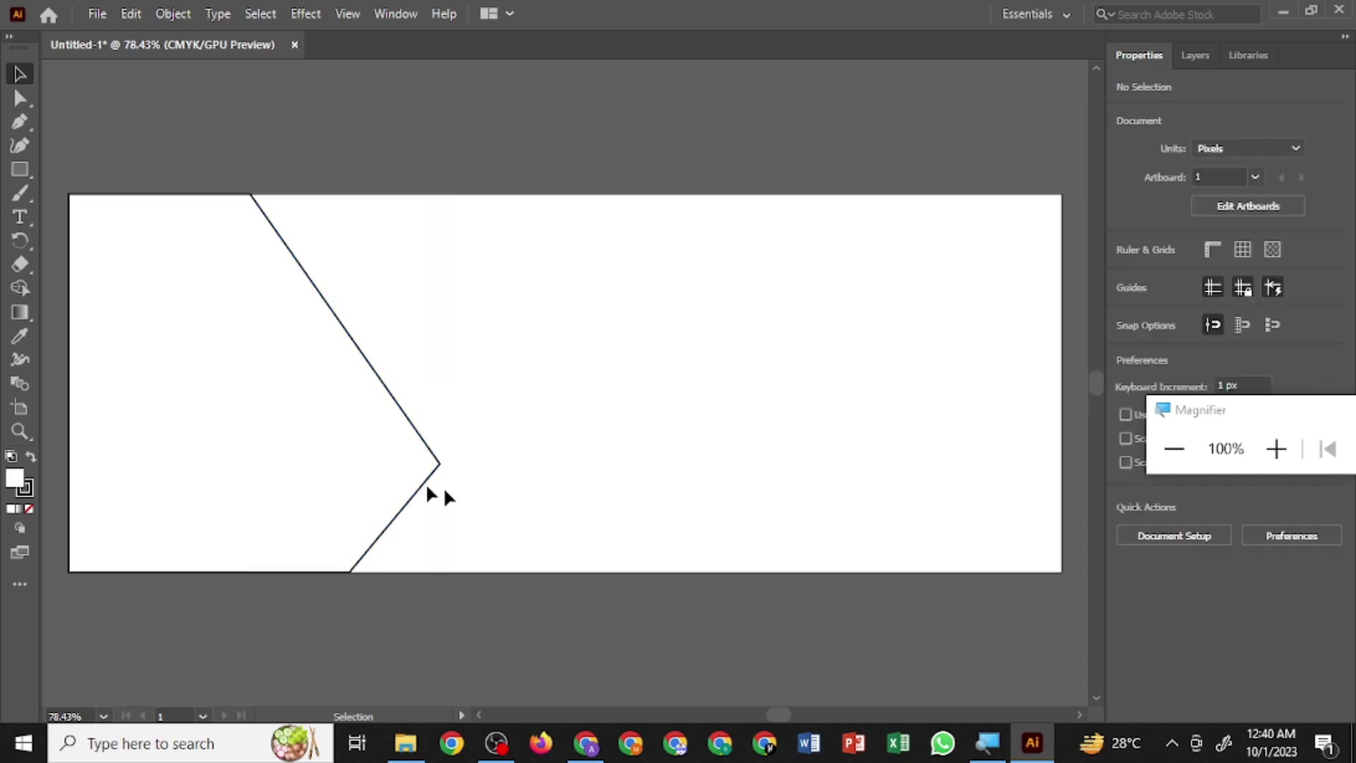
click(23, 167)
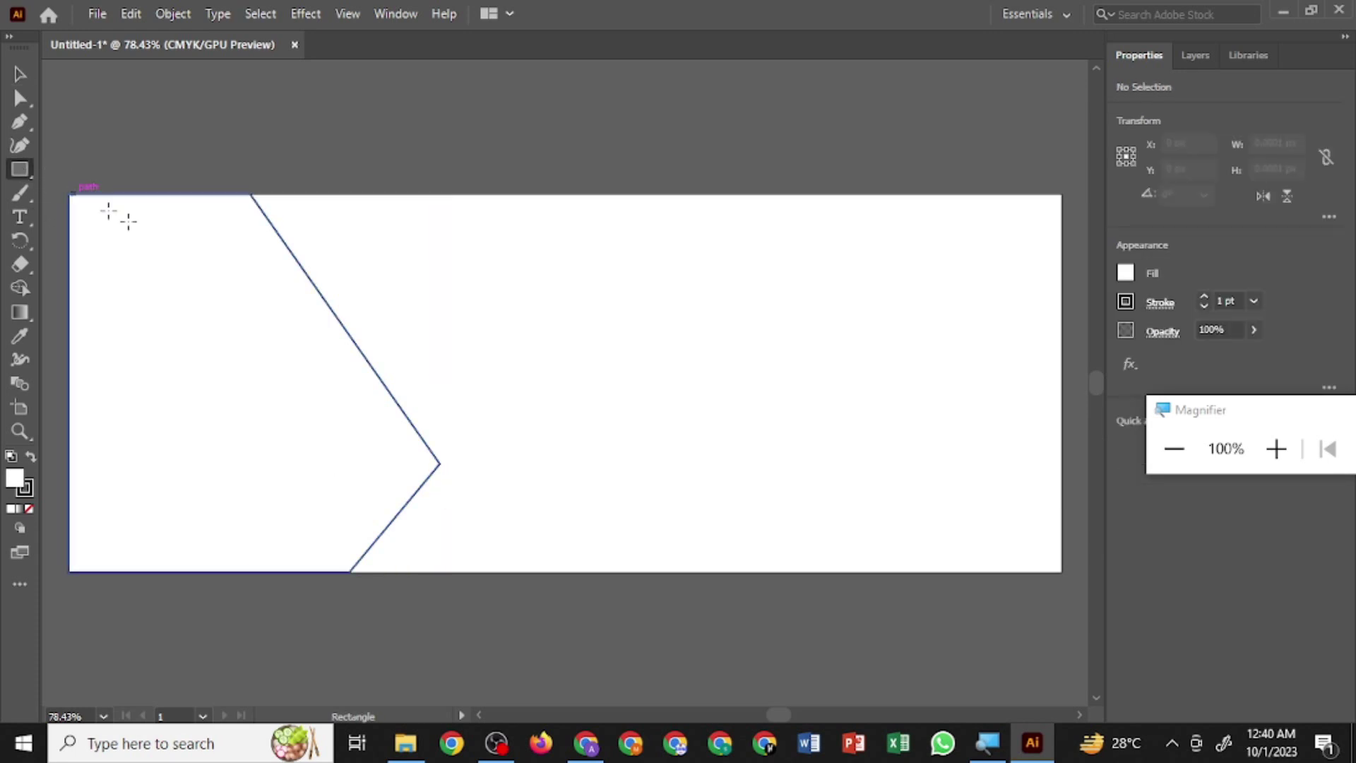
drag(322, 283, 368, 399)
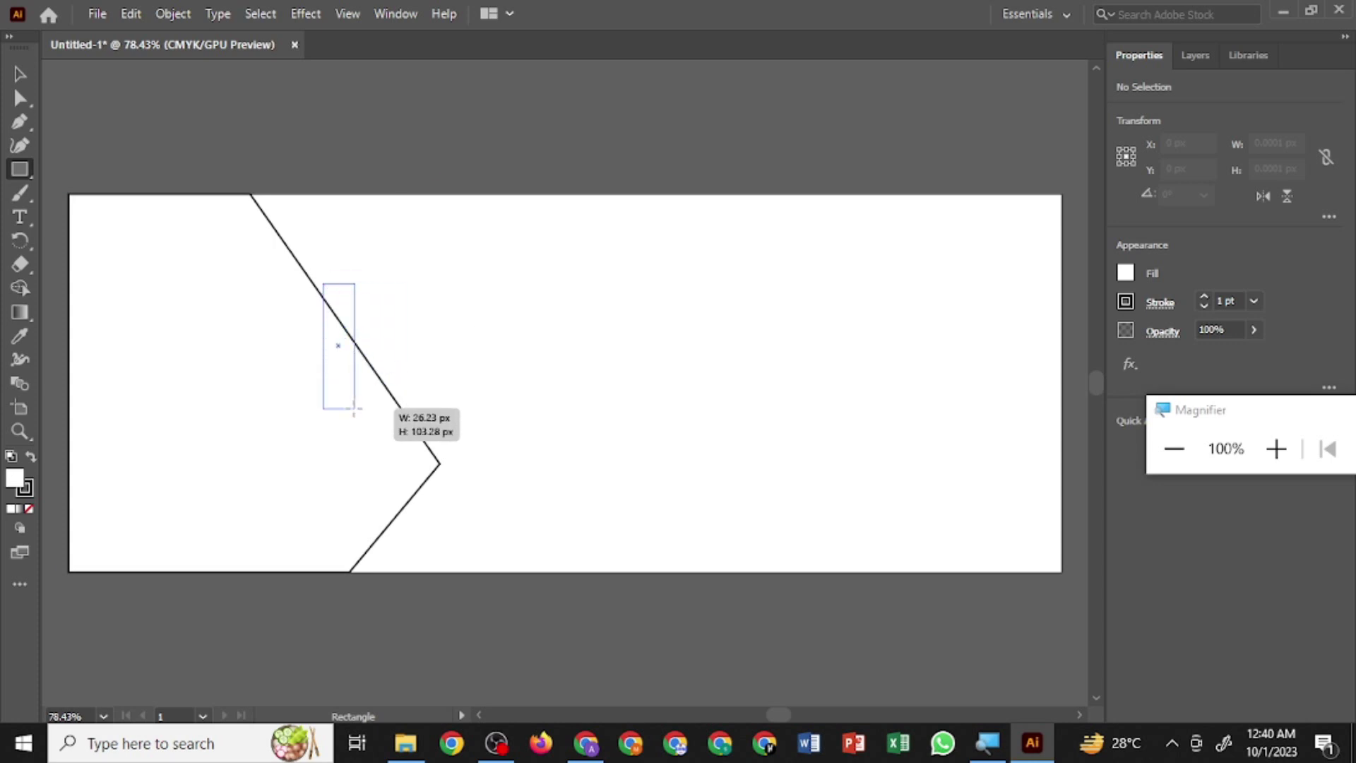
mouse_move(368, 399)
mouse_down()
mouse_move(358, 440)
mouse_move(392, 415)
mouse_up()
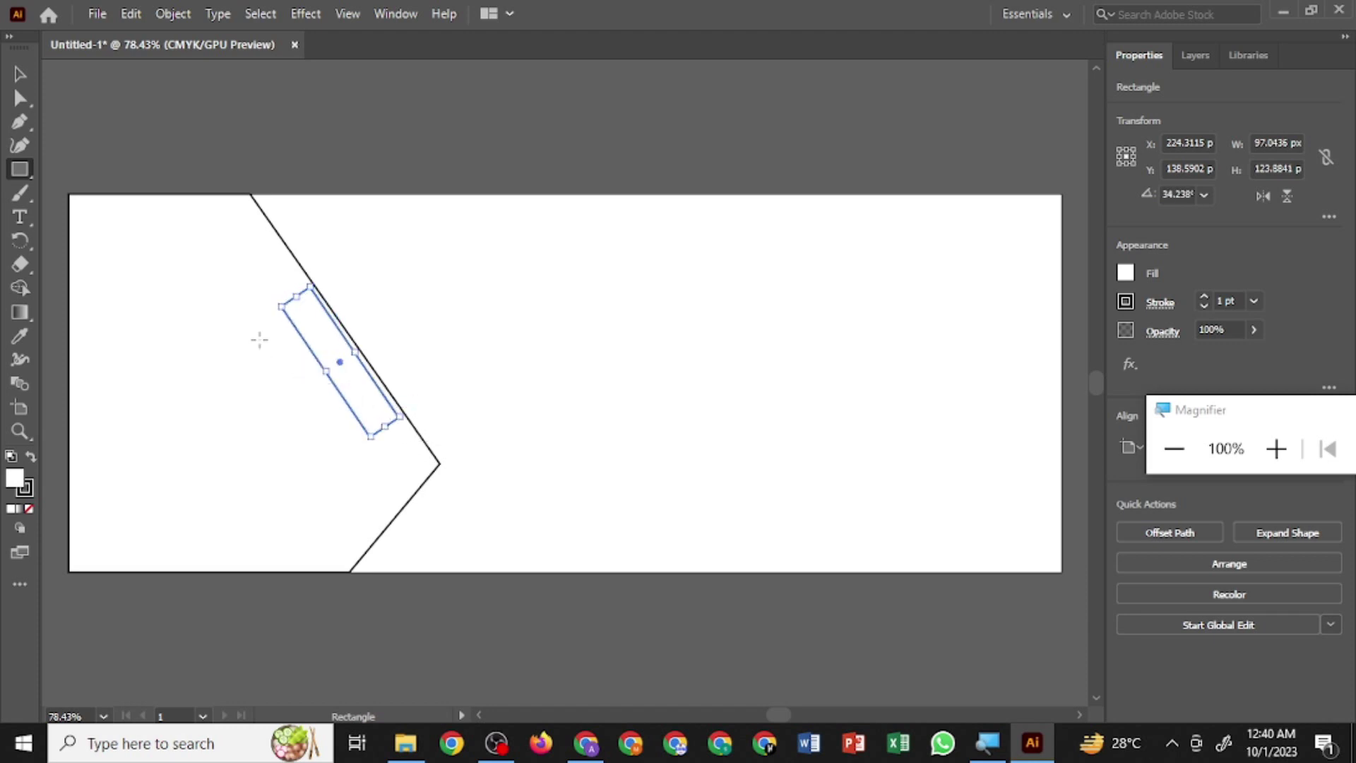
drag(406, 422, 373, 438)
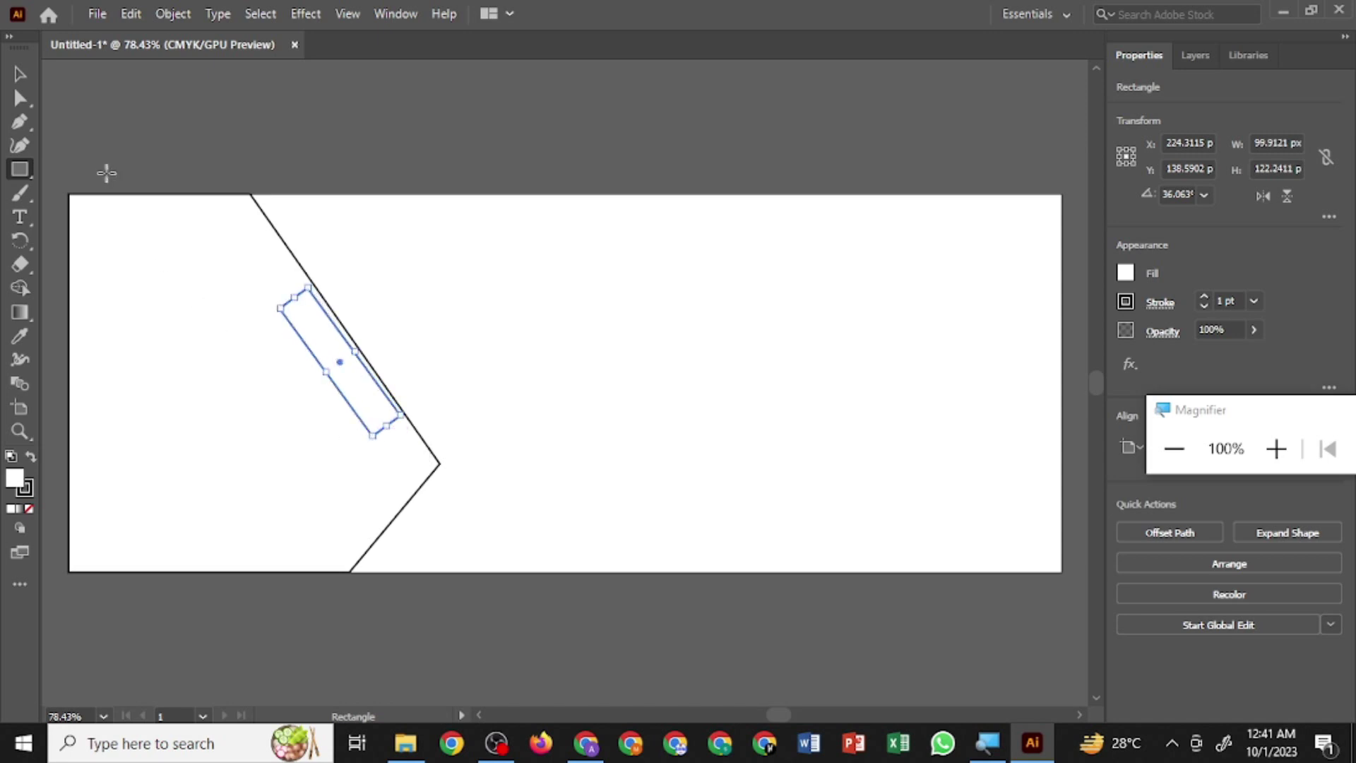
- Move the tilted rectangle flush against the diagonal edge, fine-tuning its angle to about 36.3°
click(24, 78)
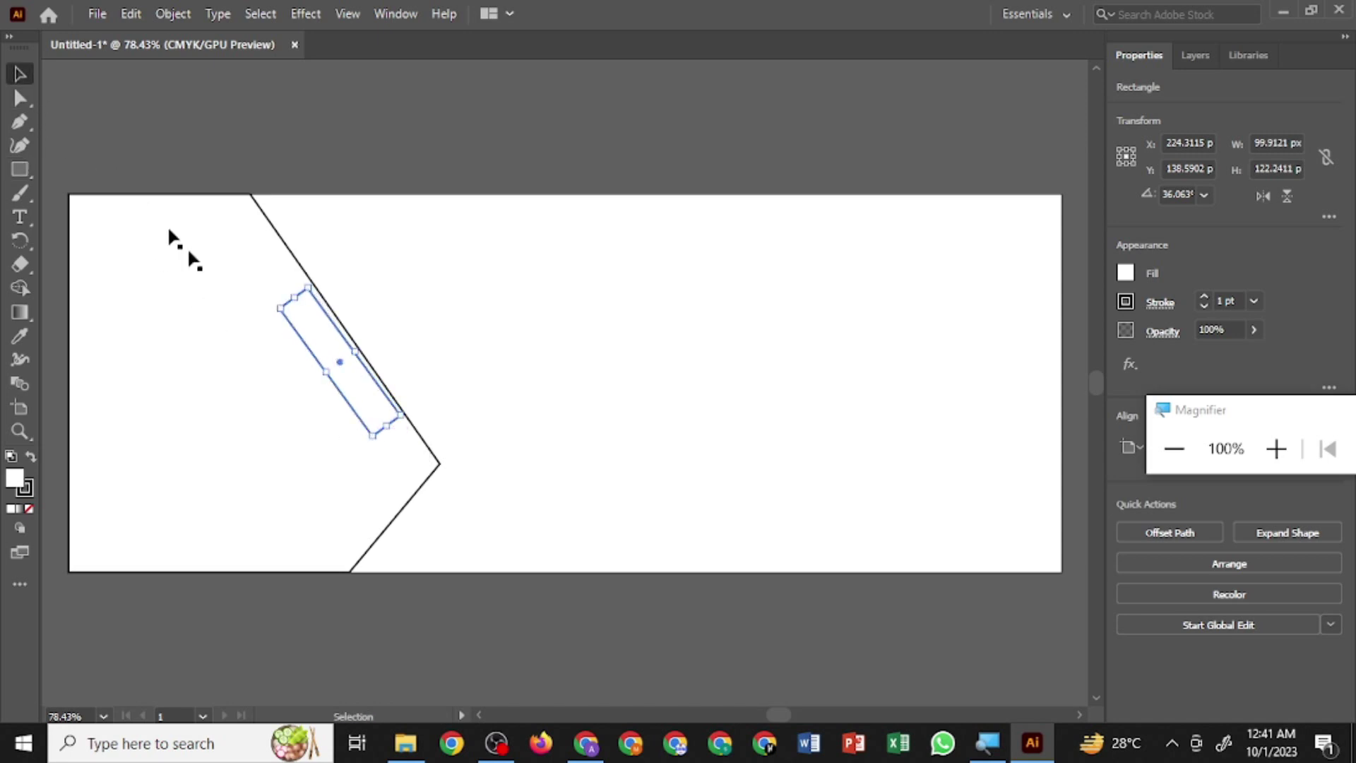
drag(347, 383, 401, 361)
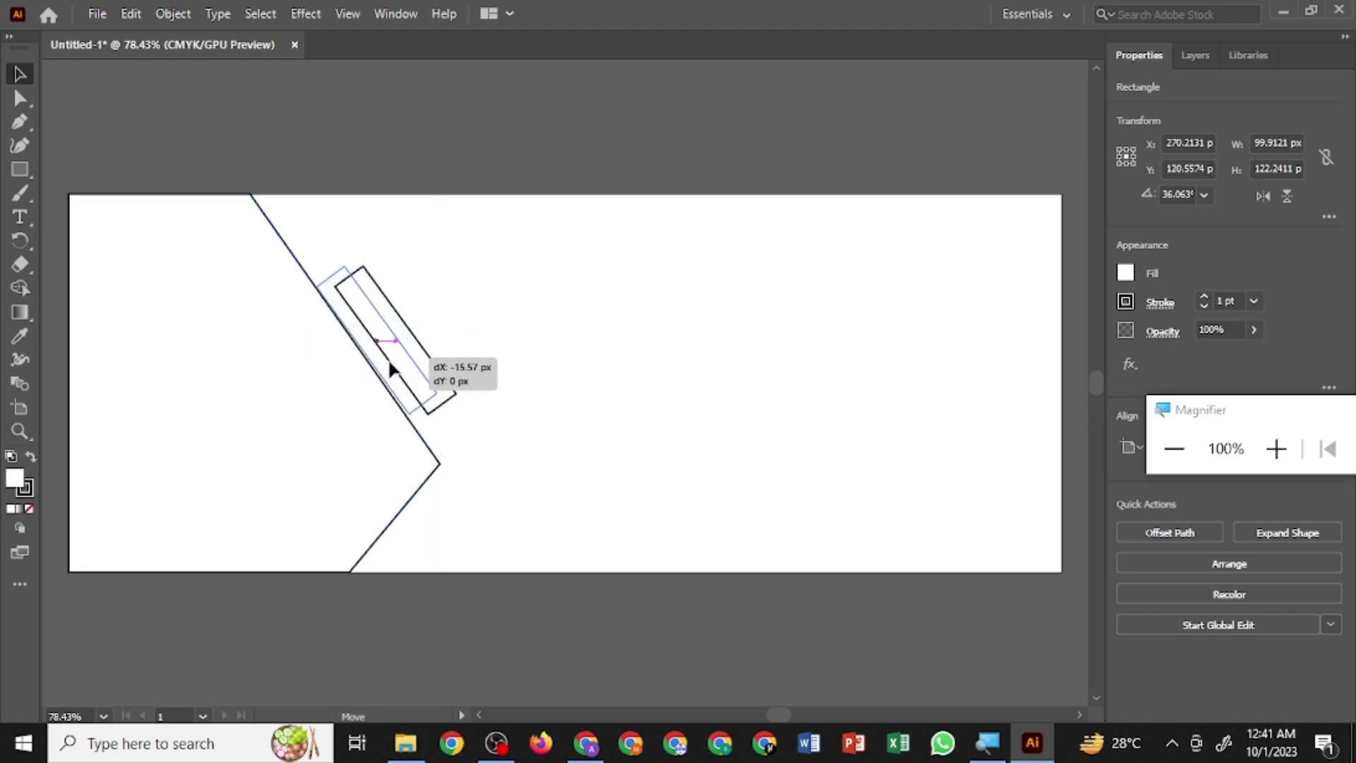
drag(407, 354, 388, 359)
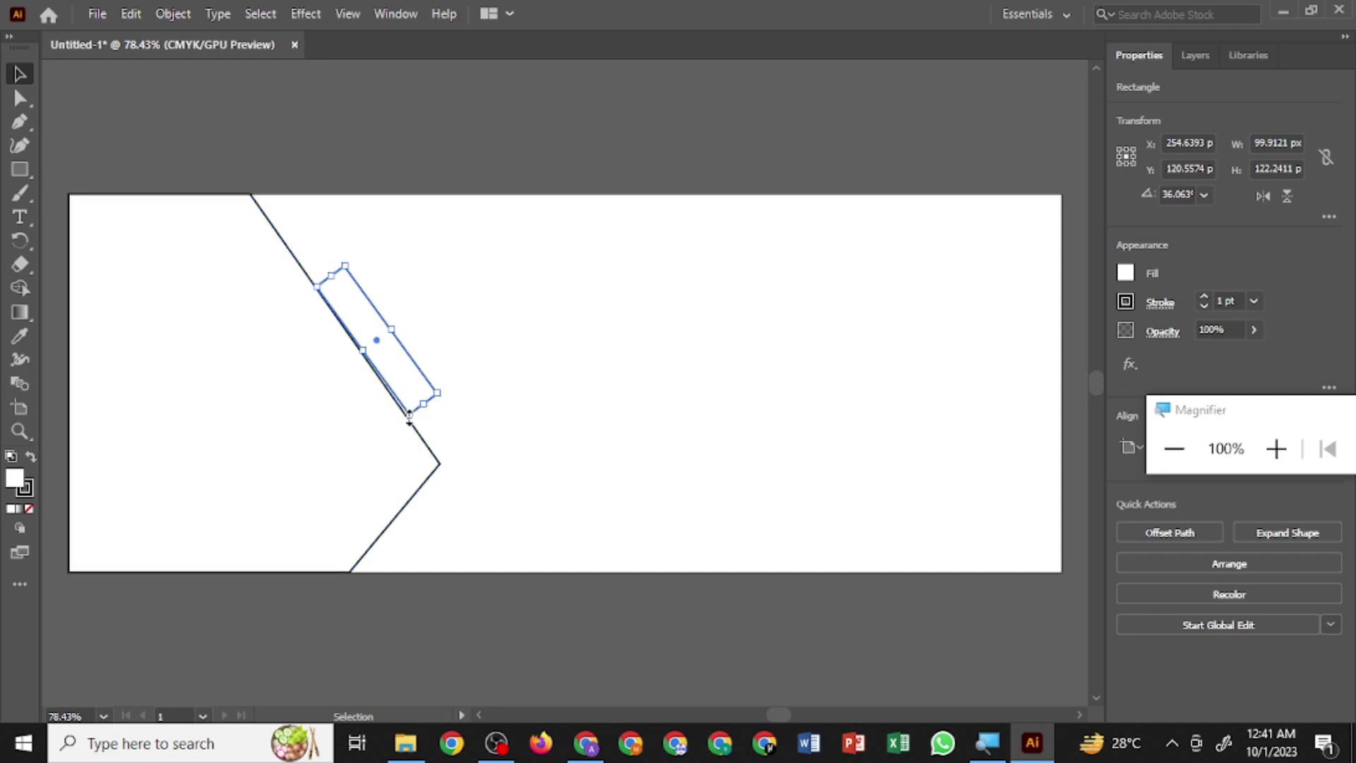
drag(409, 418, 408, 421)
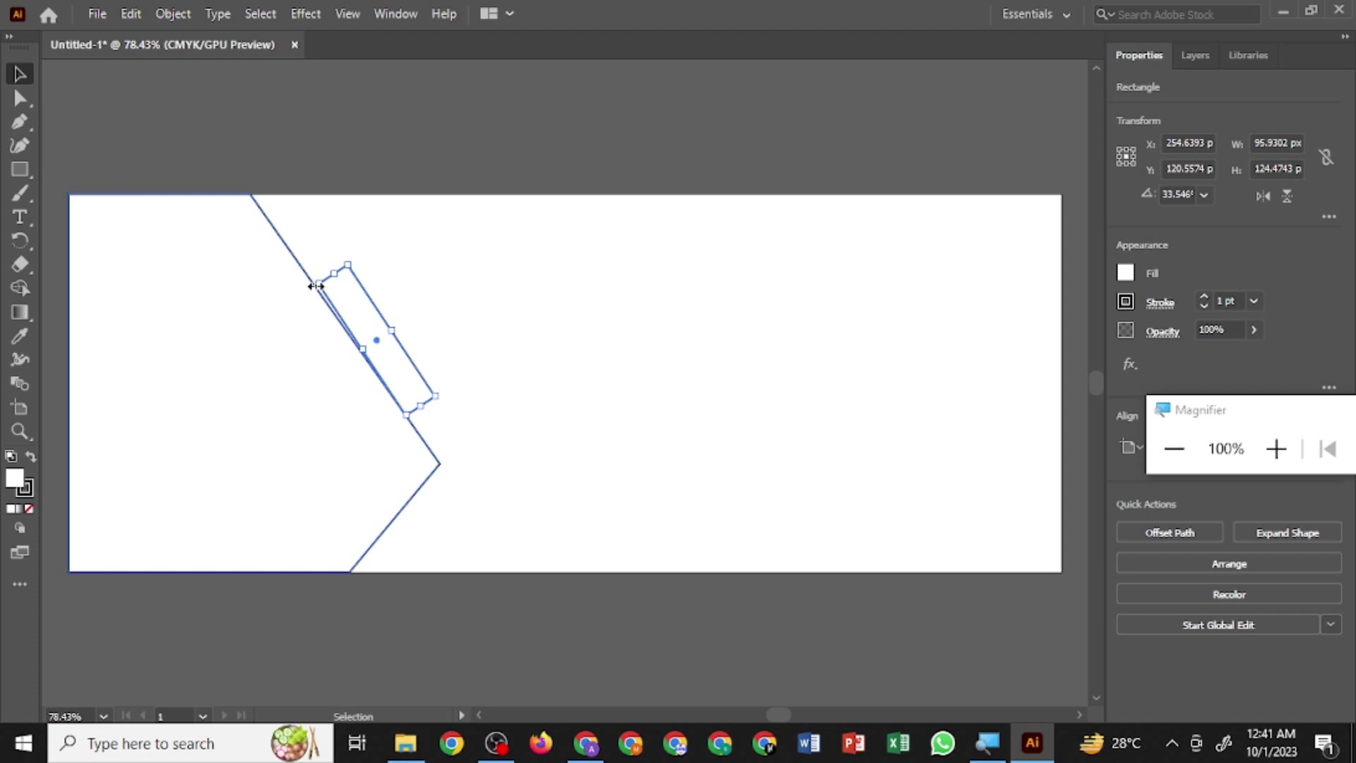
drag(309, 284, 310, 282)
click(361, 399)
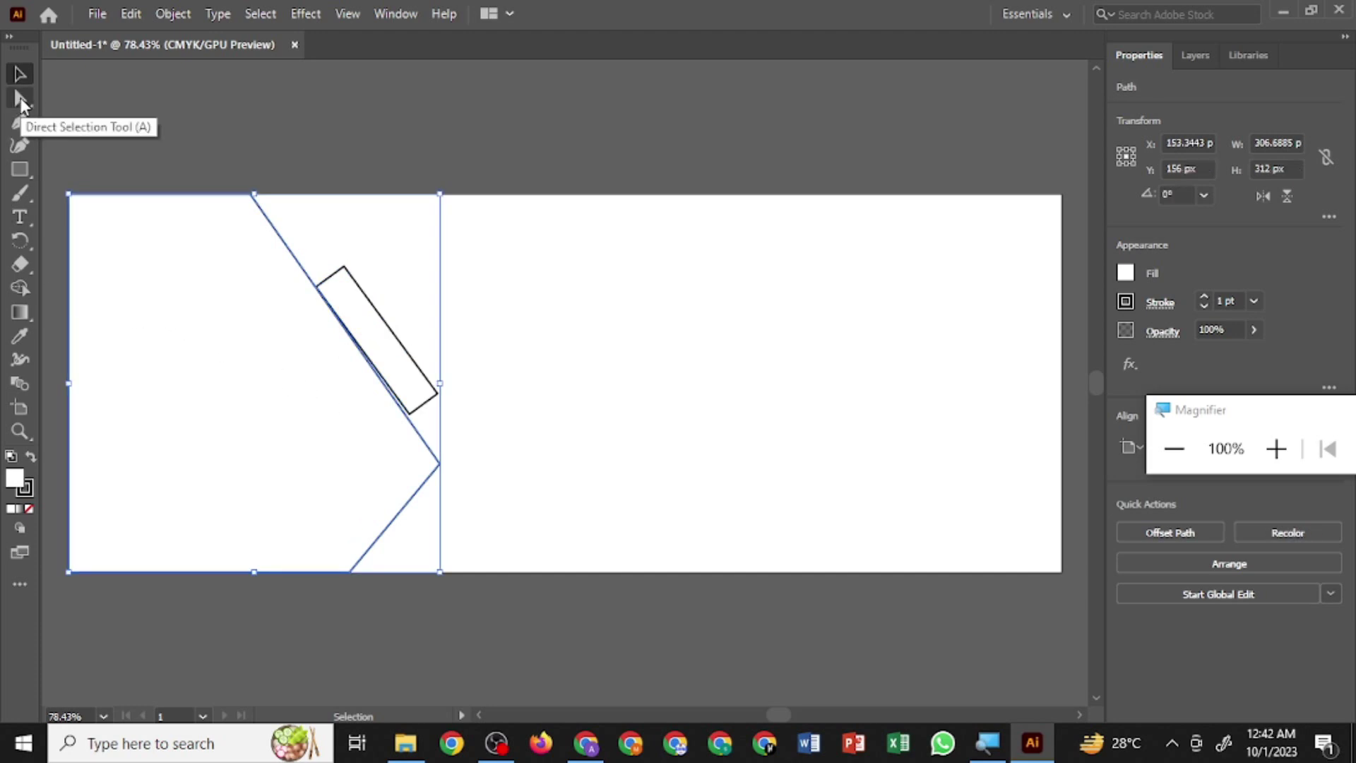
- Drag the rectangle's lower-right and top anchor points inward to form a skewed sliver
click(20, 97)
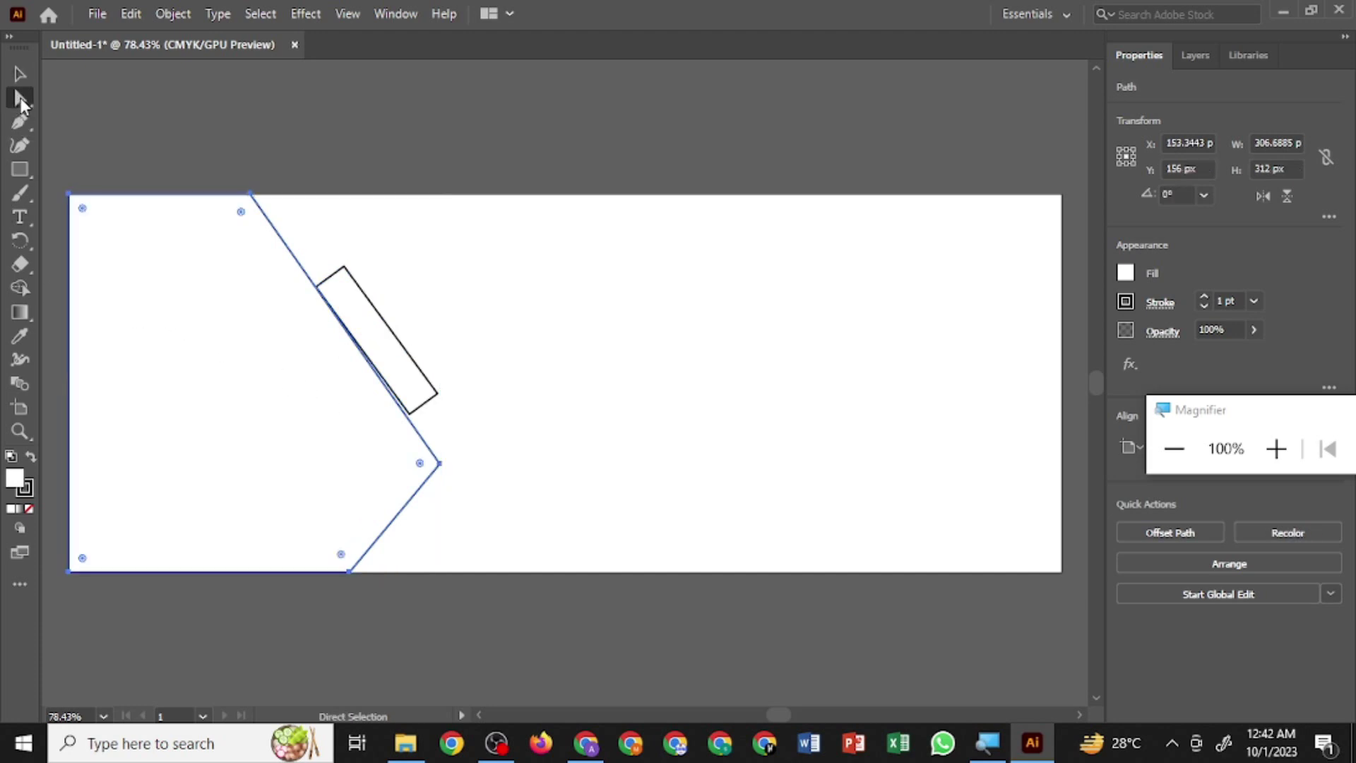
click(410, 416)
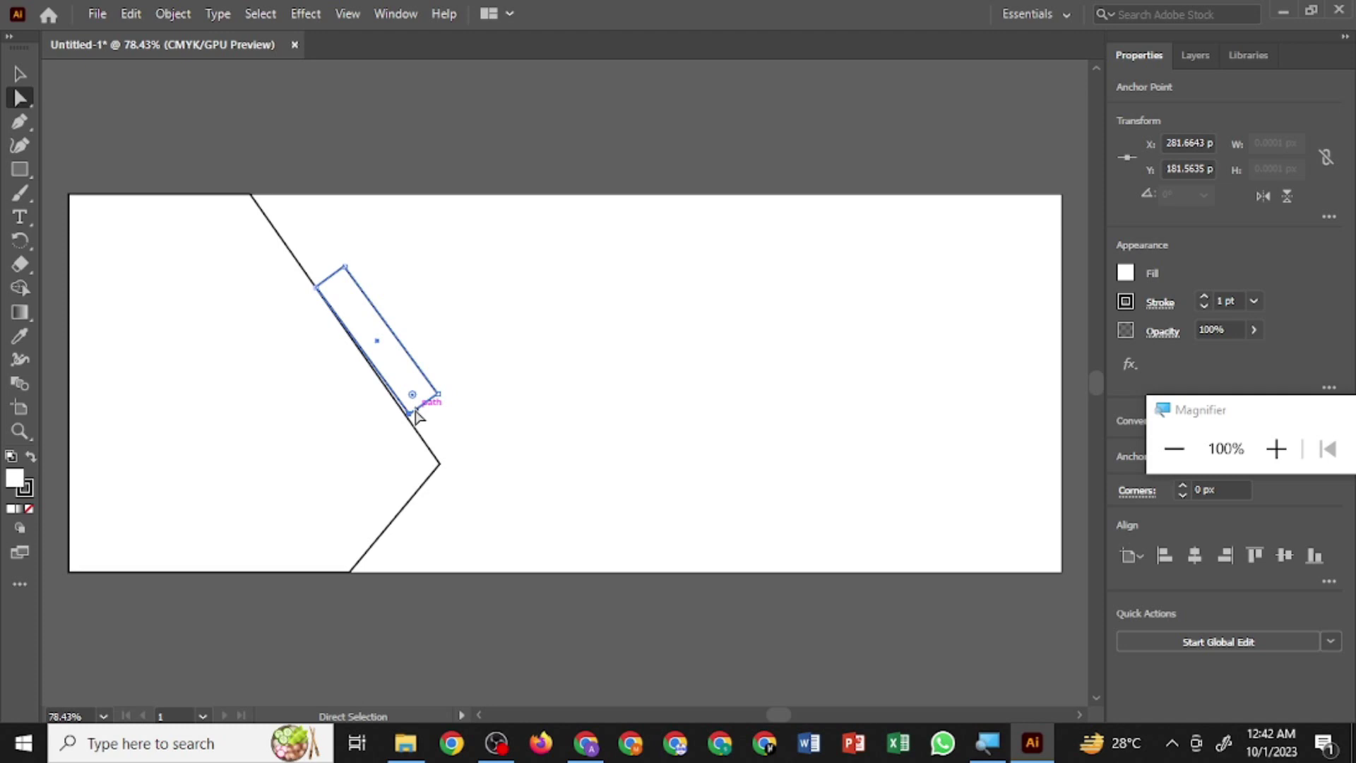
drag(438, 394, 422, 372)
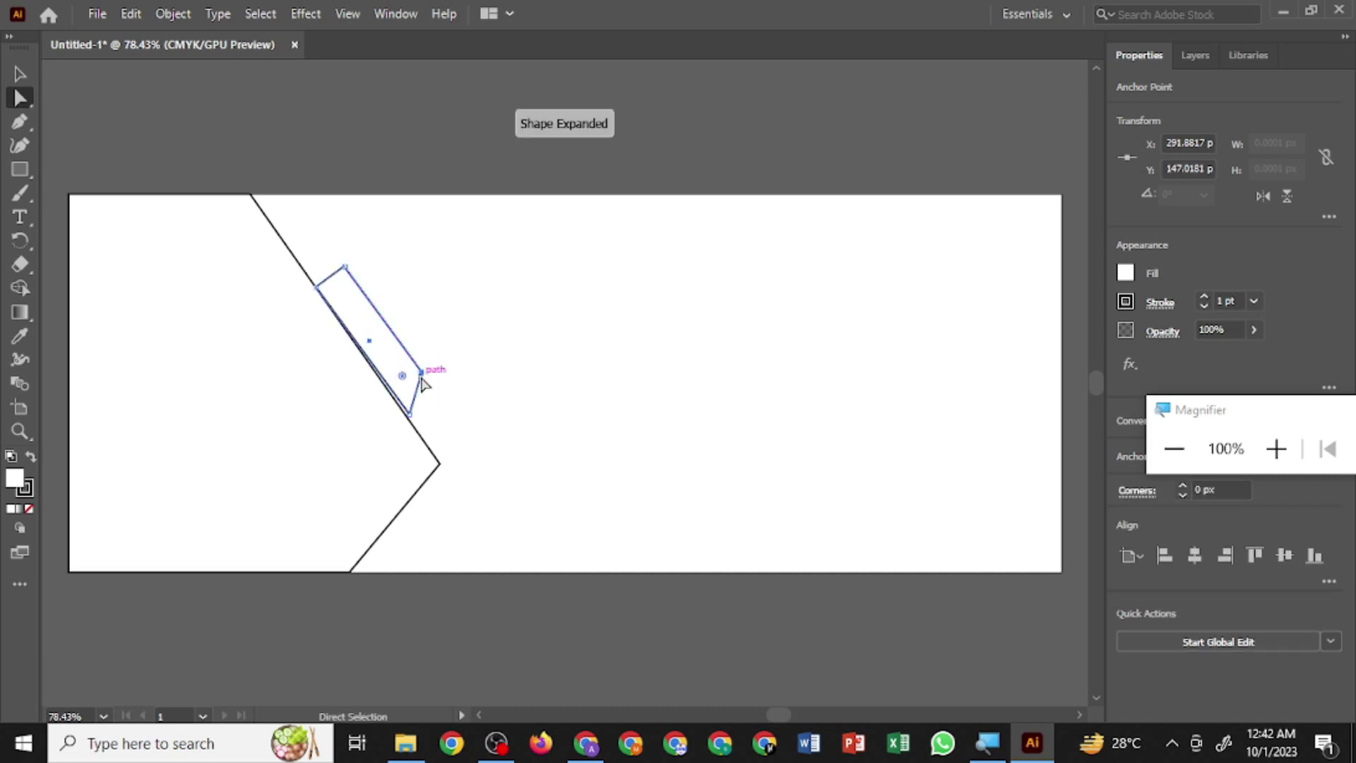
click(345, 267)
drag(345, 270, 355, 281)
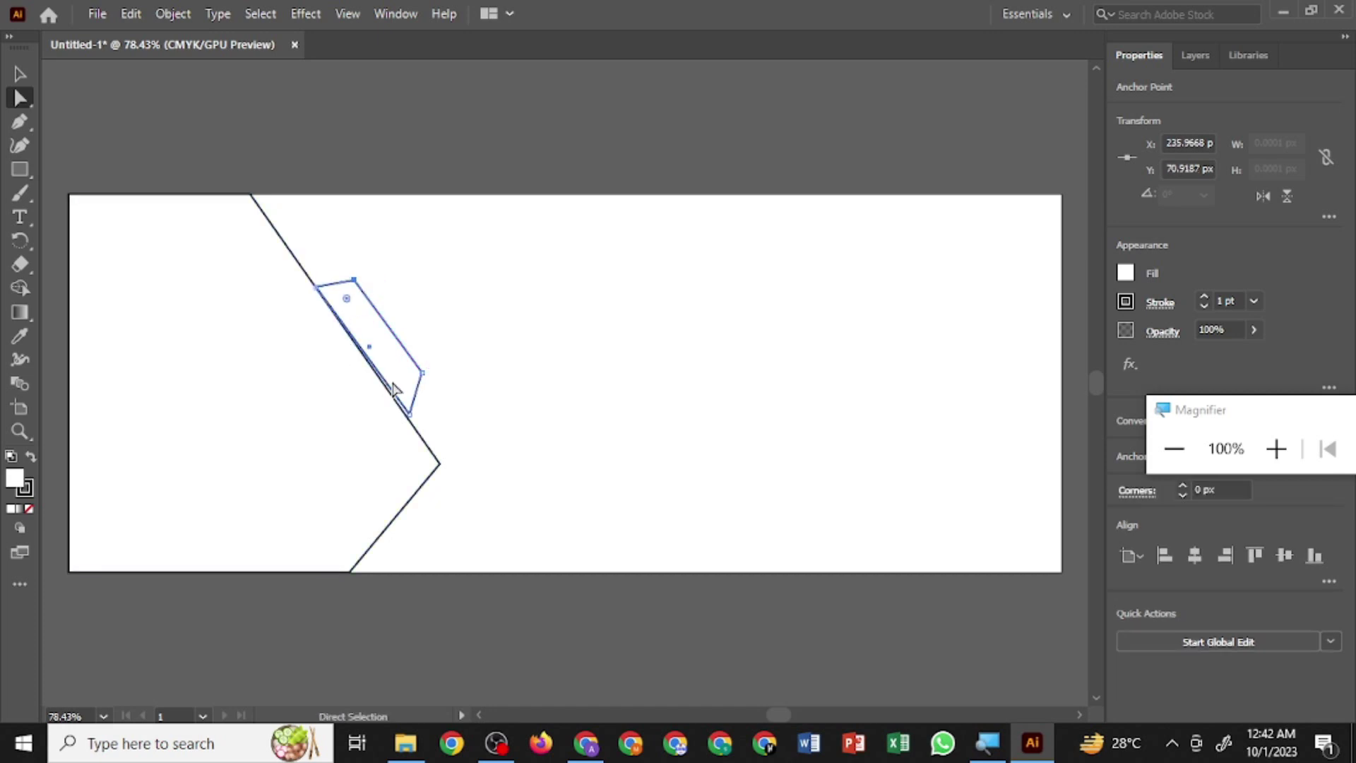
click(344, 400)
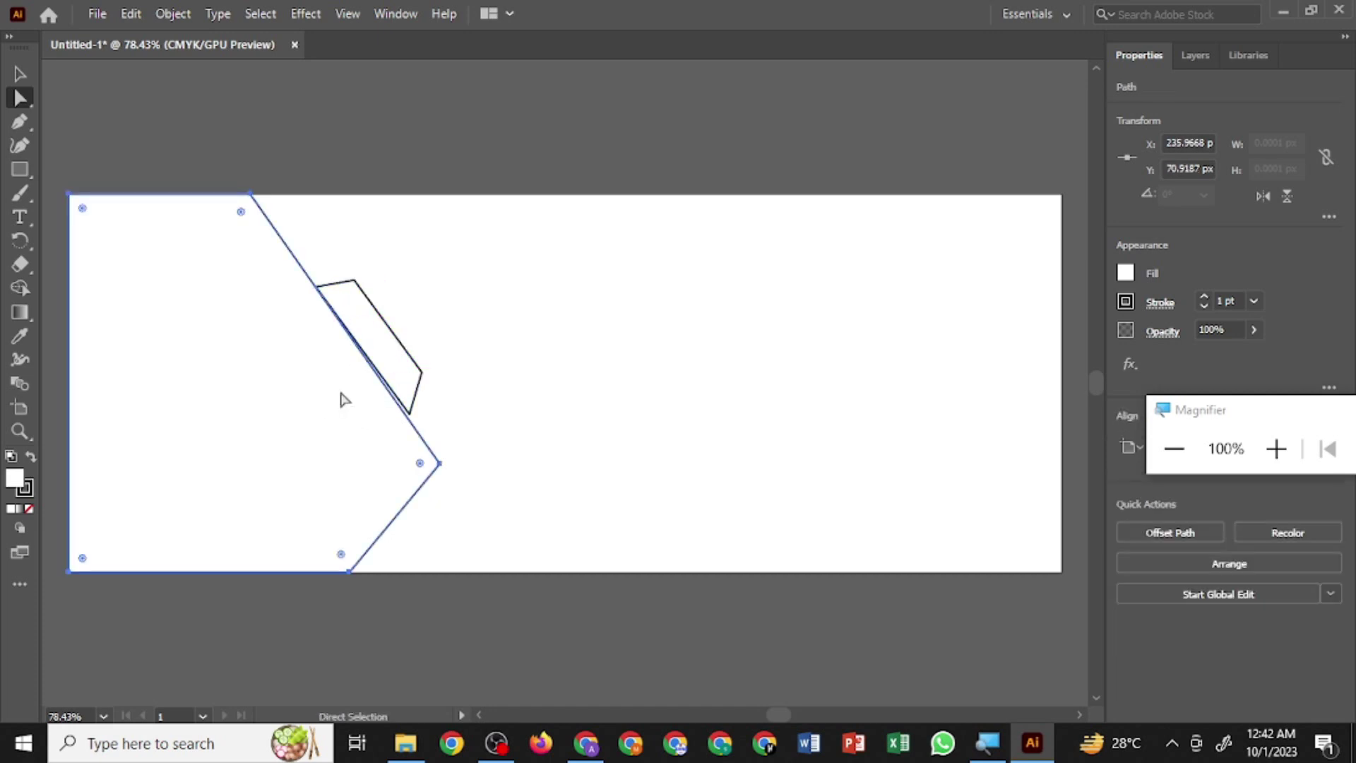
- Shrink the sliver slightly and send it to the back behind the large shape
click(21, 75)
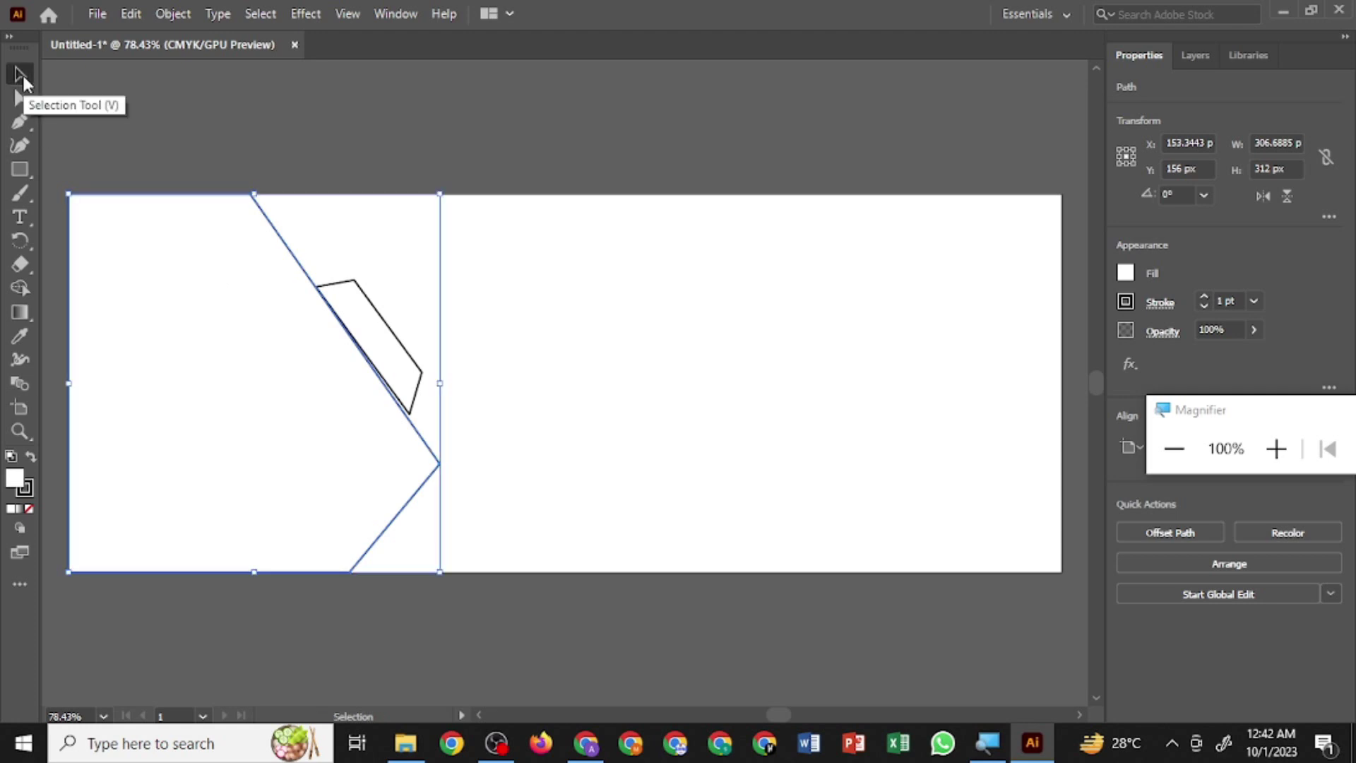
click(363, 332)
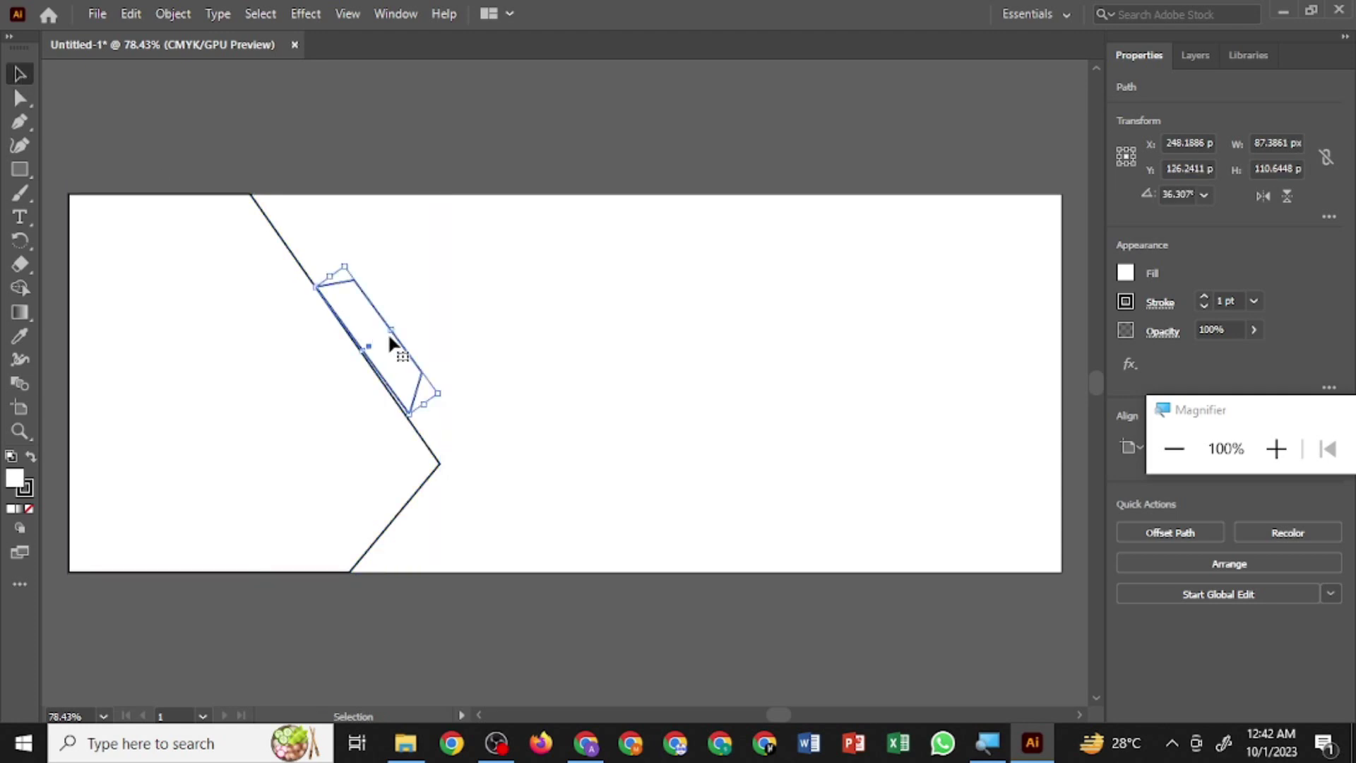
drag(391, 331, 384, 362)
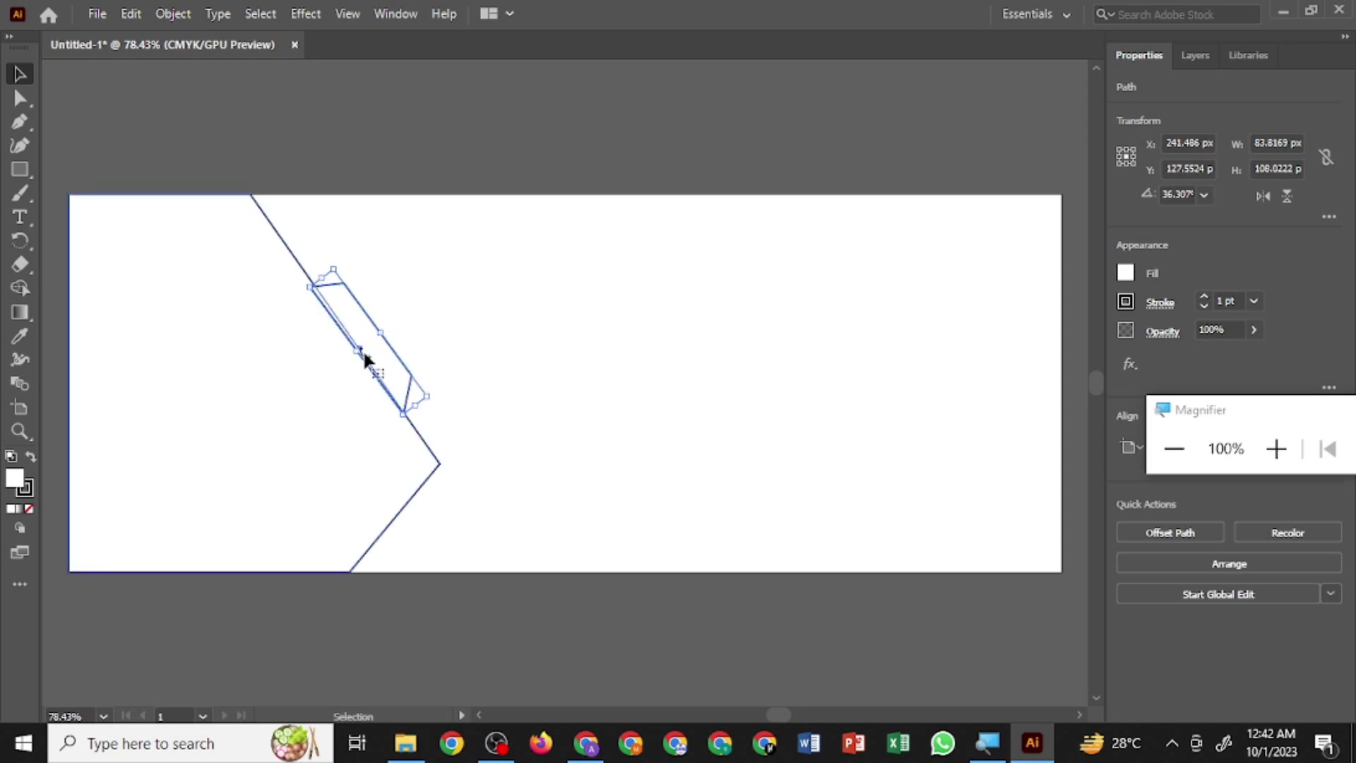
right_click(379, 354)
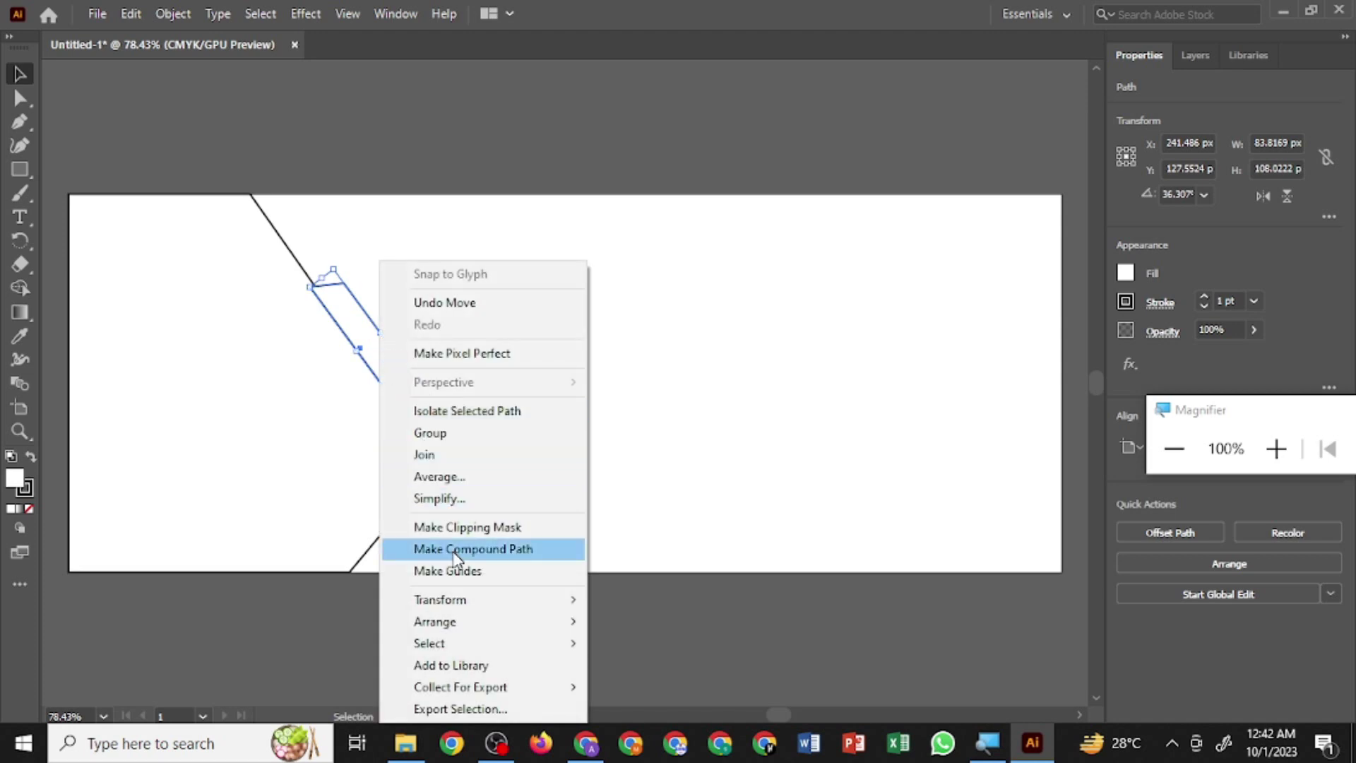
mouse_move(435, 622)
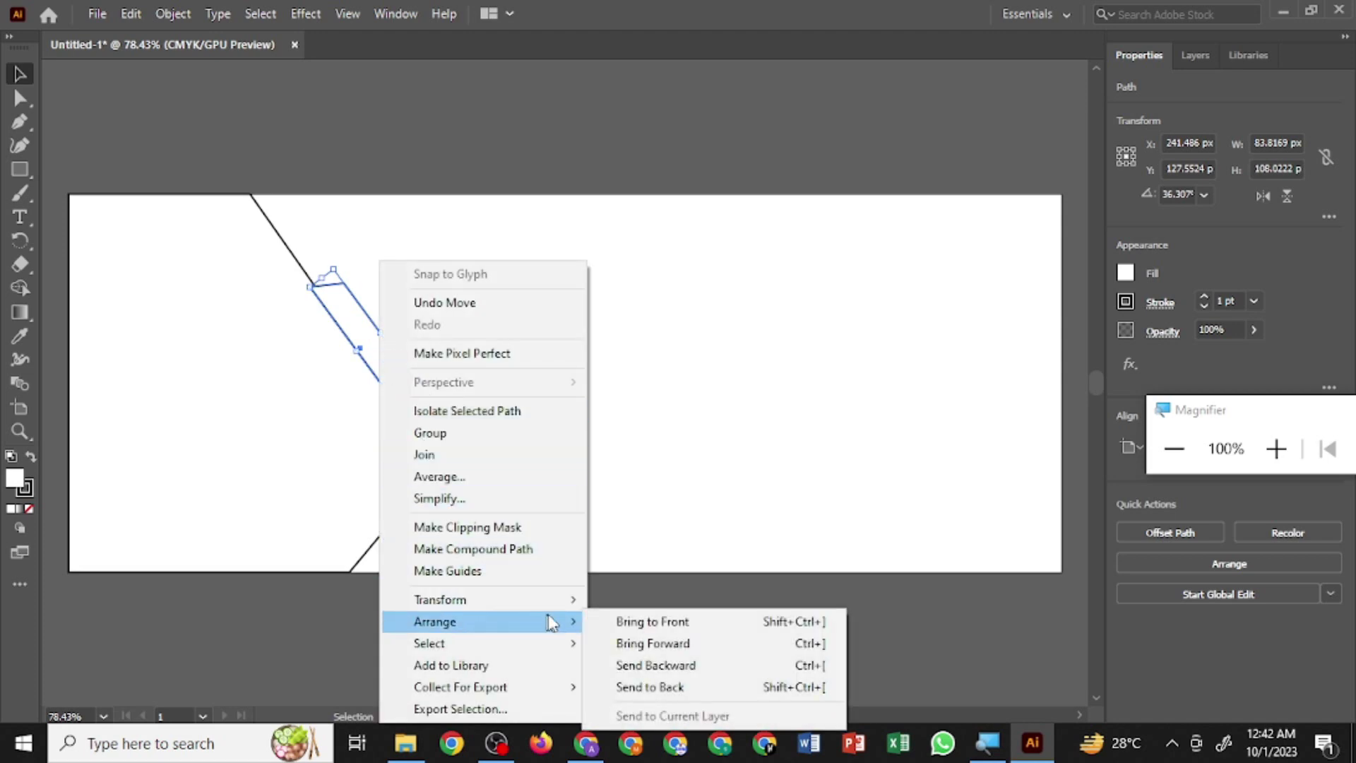
click(657, 689)
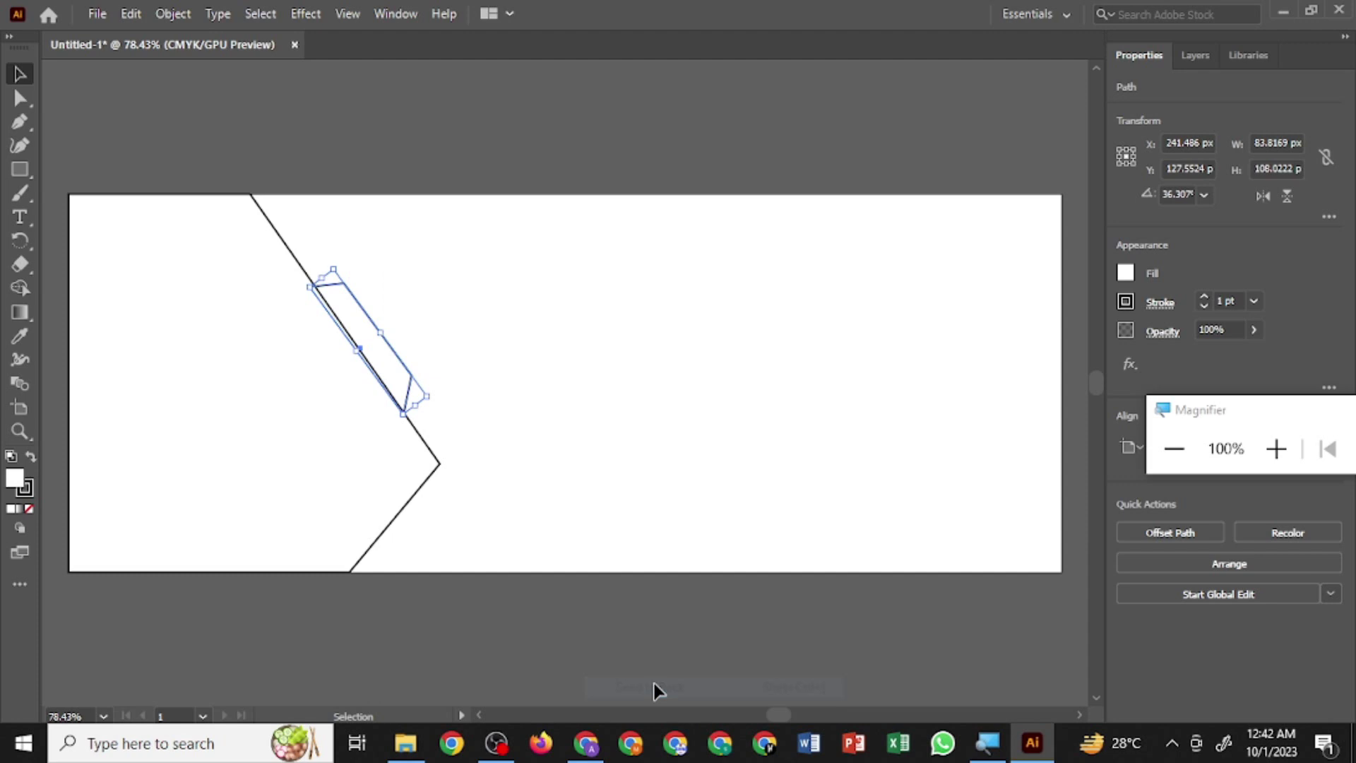
- Fill the sliver with a dark navy blue
double_click(15, 480)
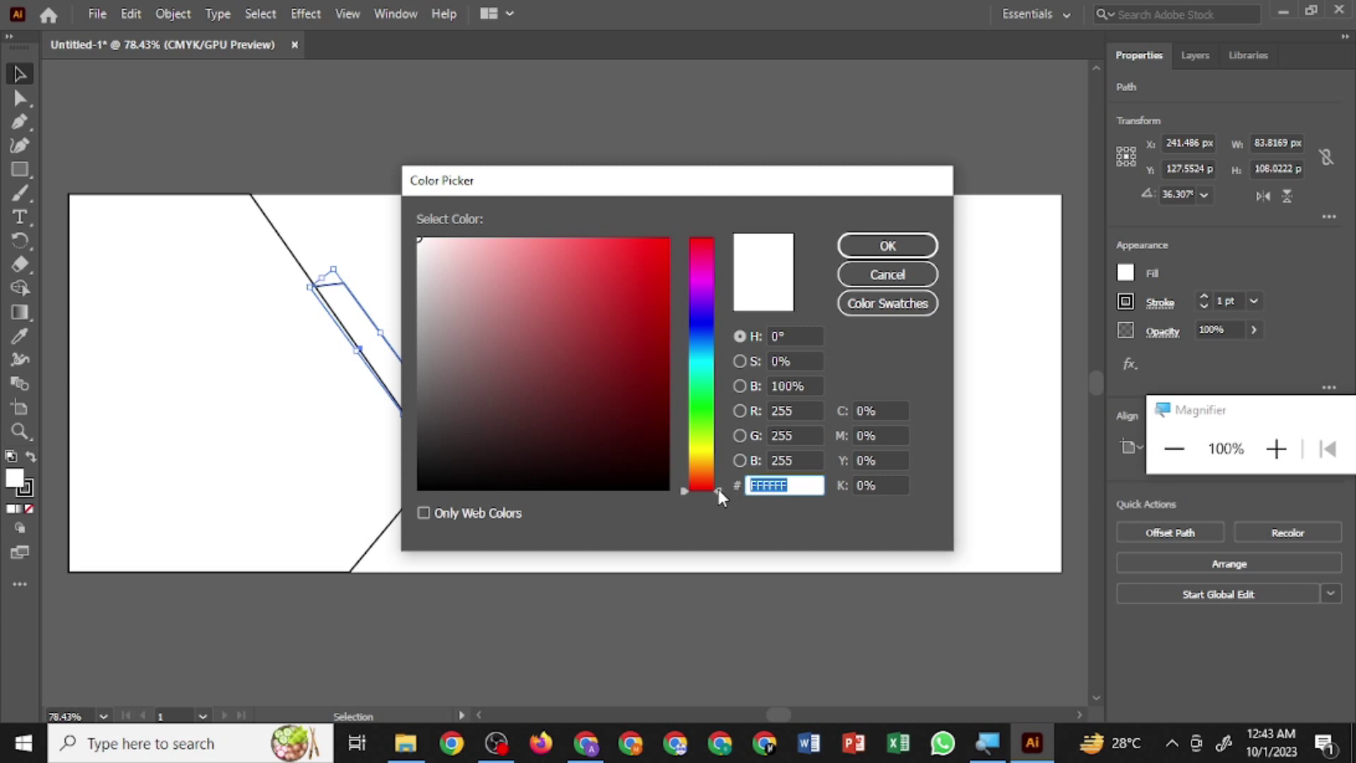
drag(718, 492, 703, 328)
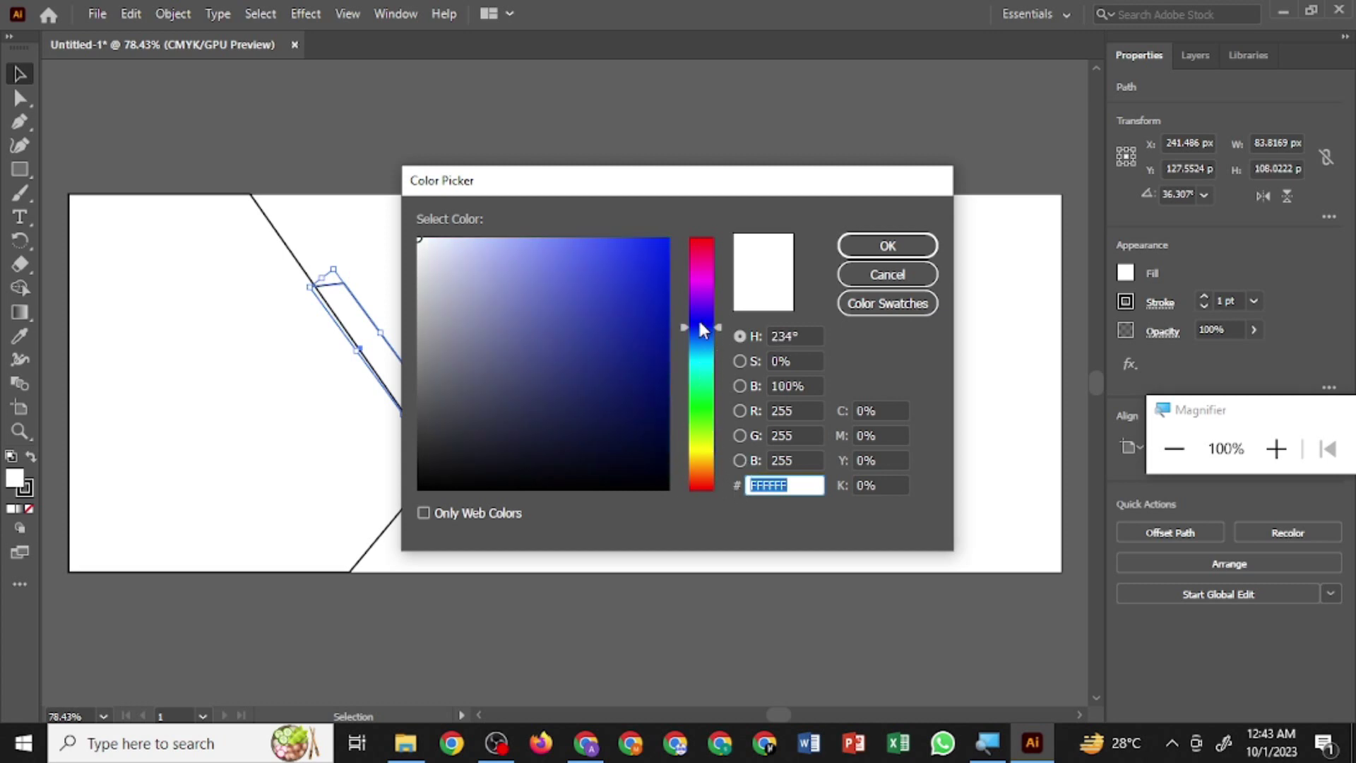
drag(621, 399, 670, 372)
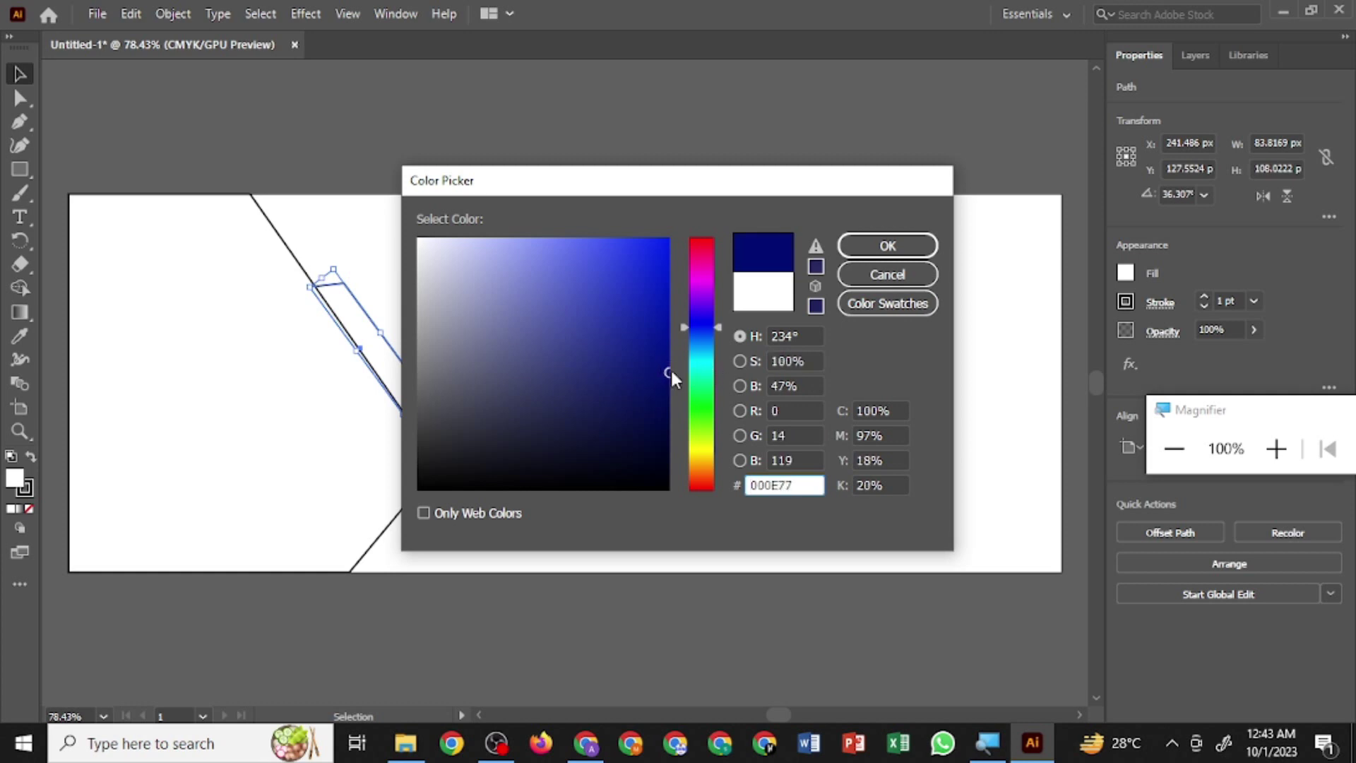
click(668, 365)
click(888, 246)
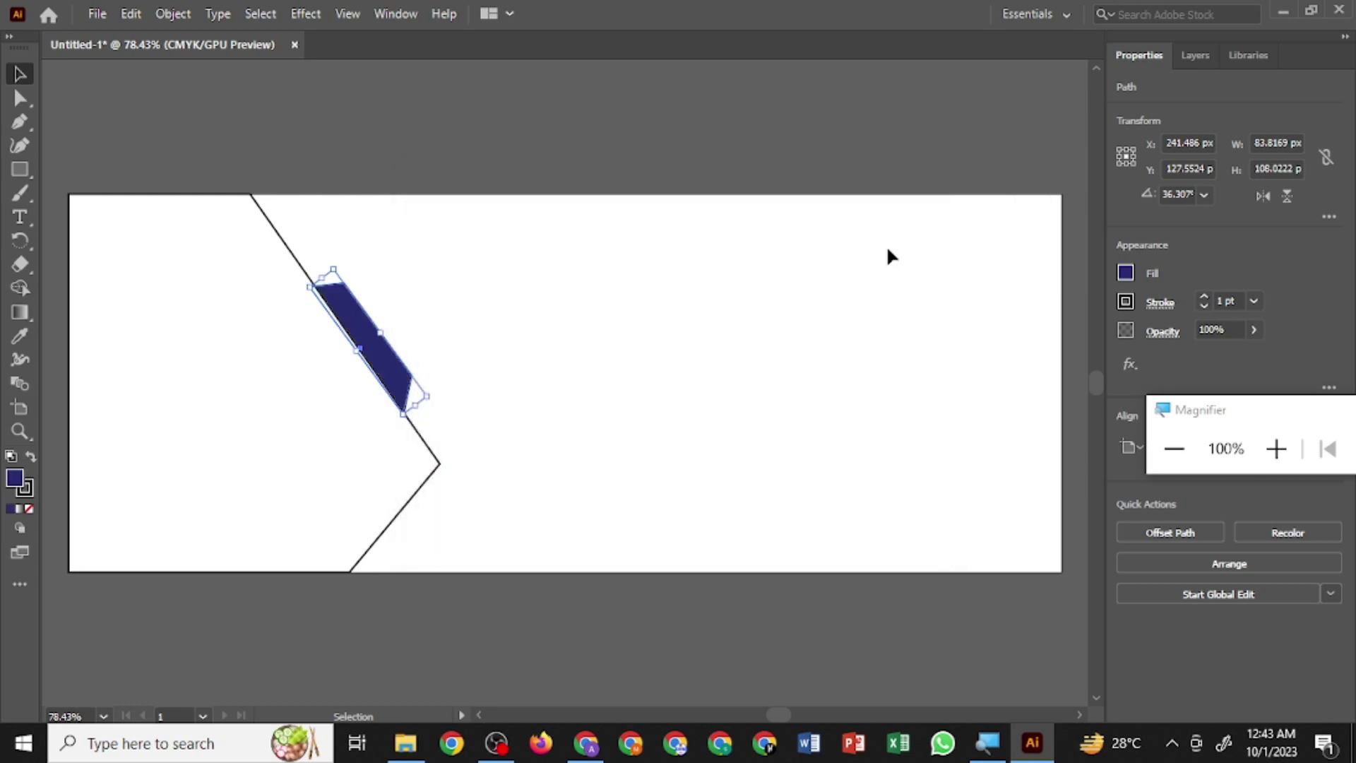
- Set the sliver's stroke to None so it has no black outline
click(29, 488)
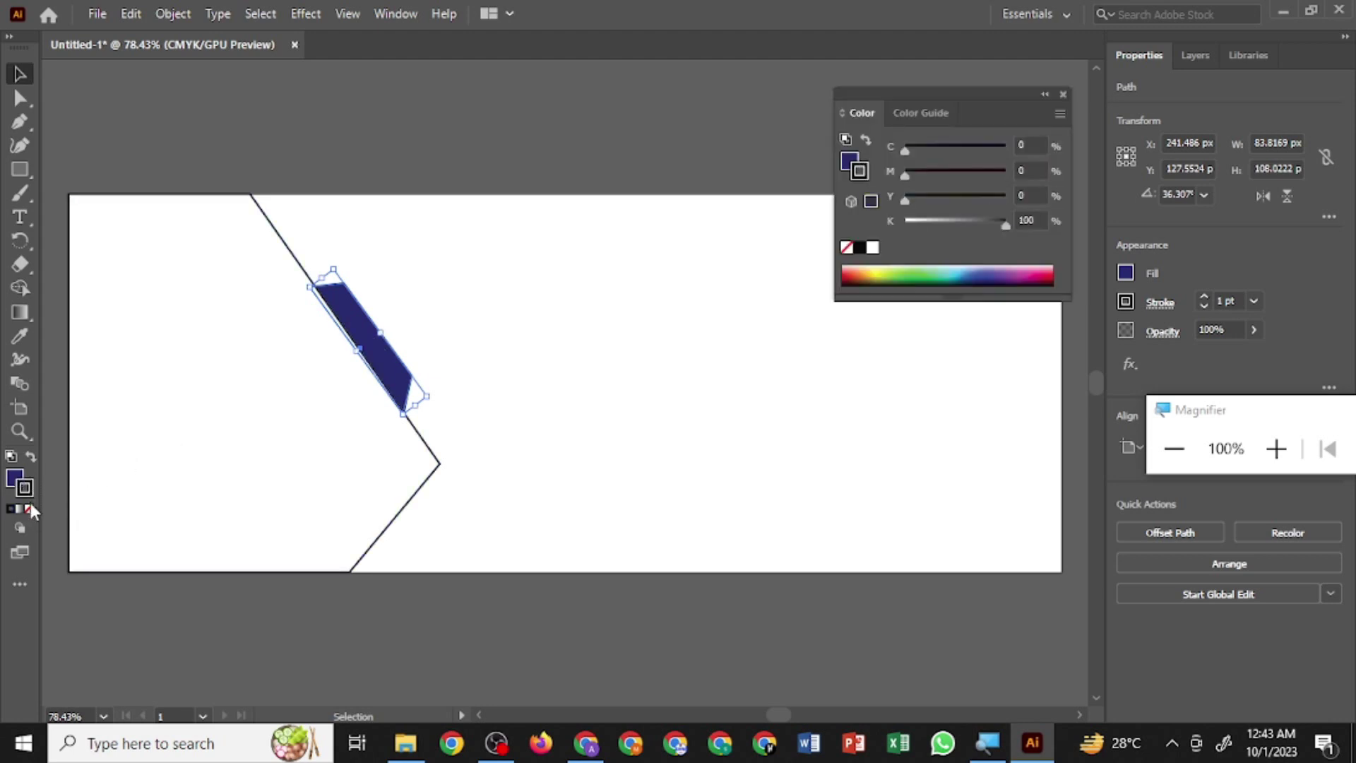
click(29, 510)
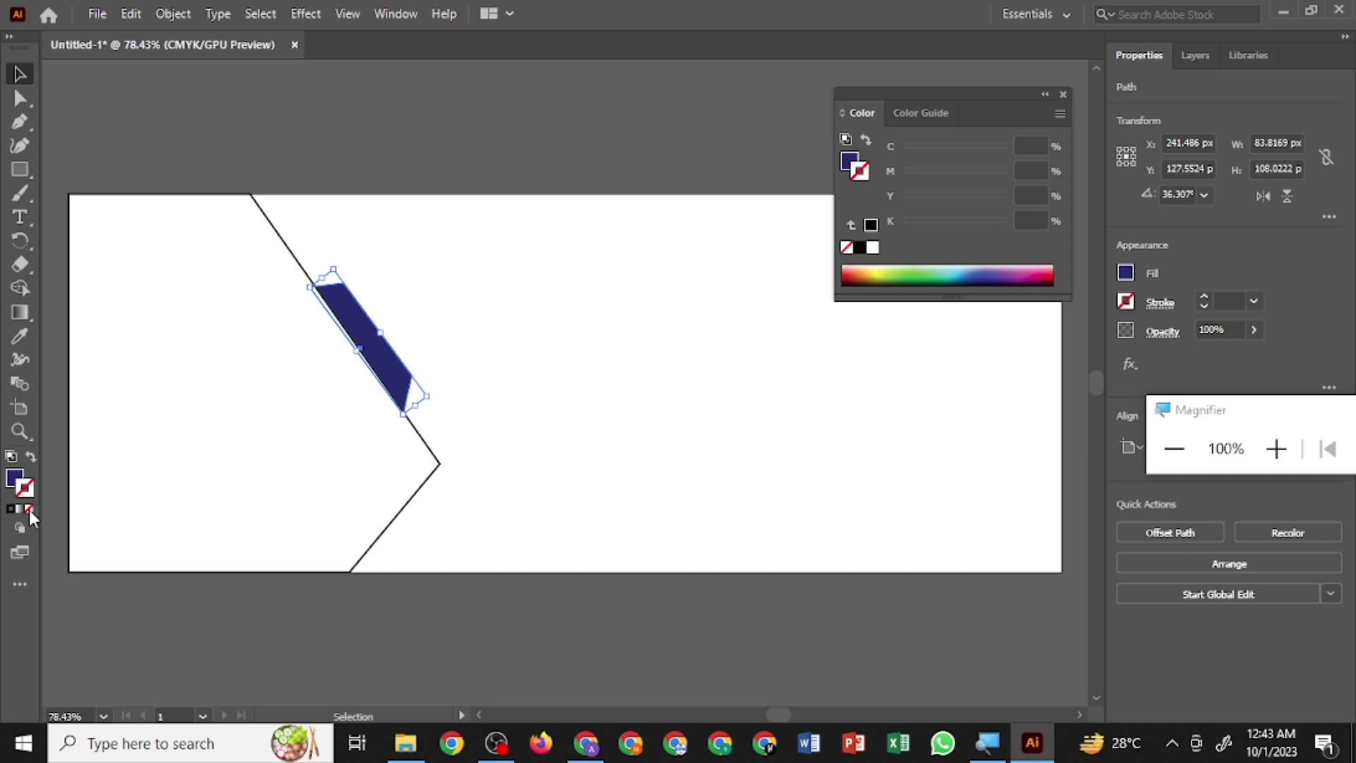
click(1063, 94)
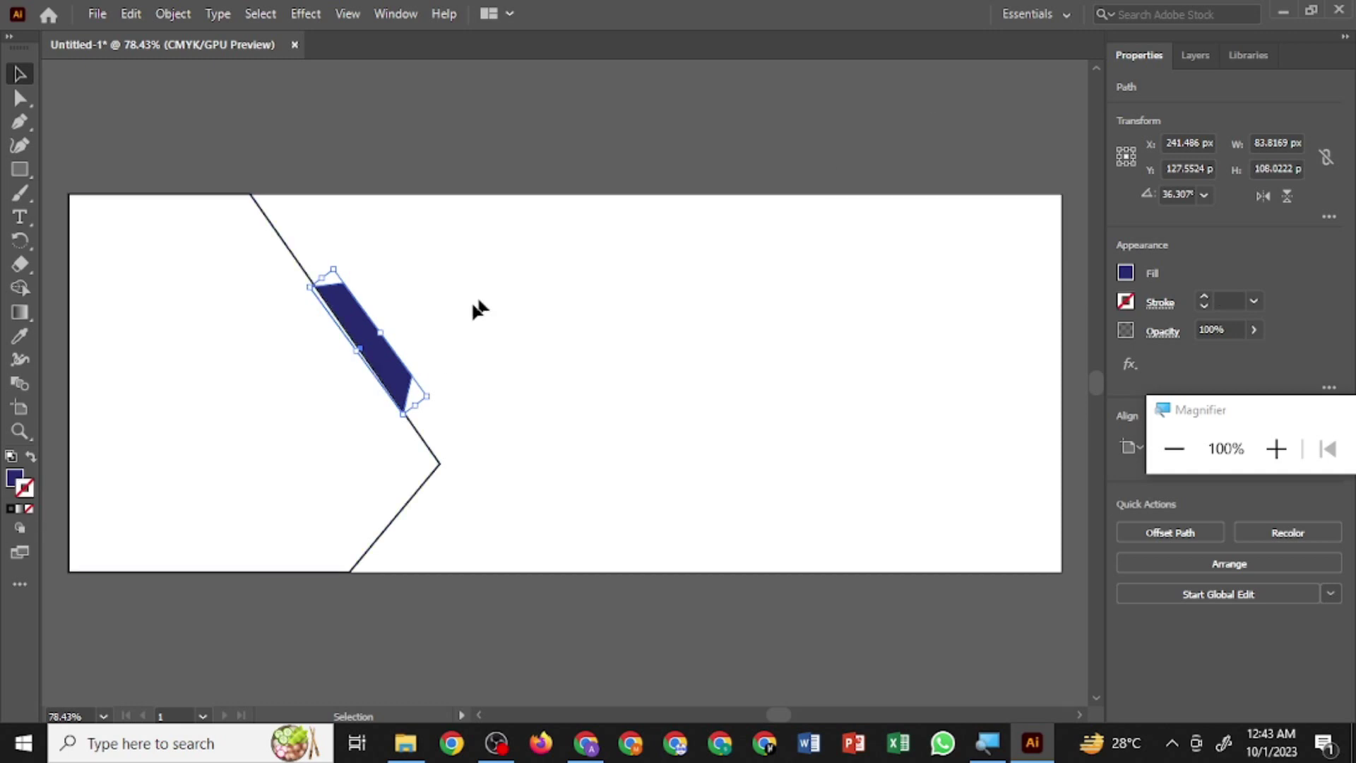
click(295, 442)
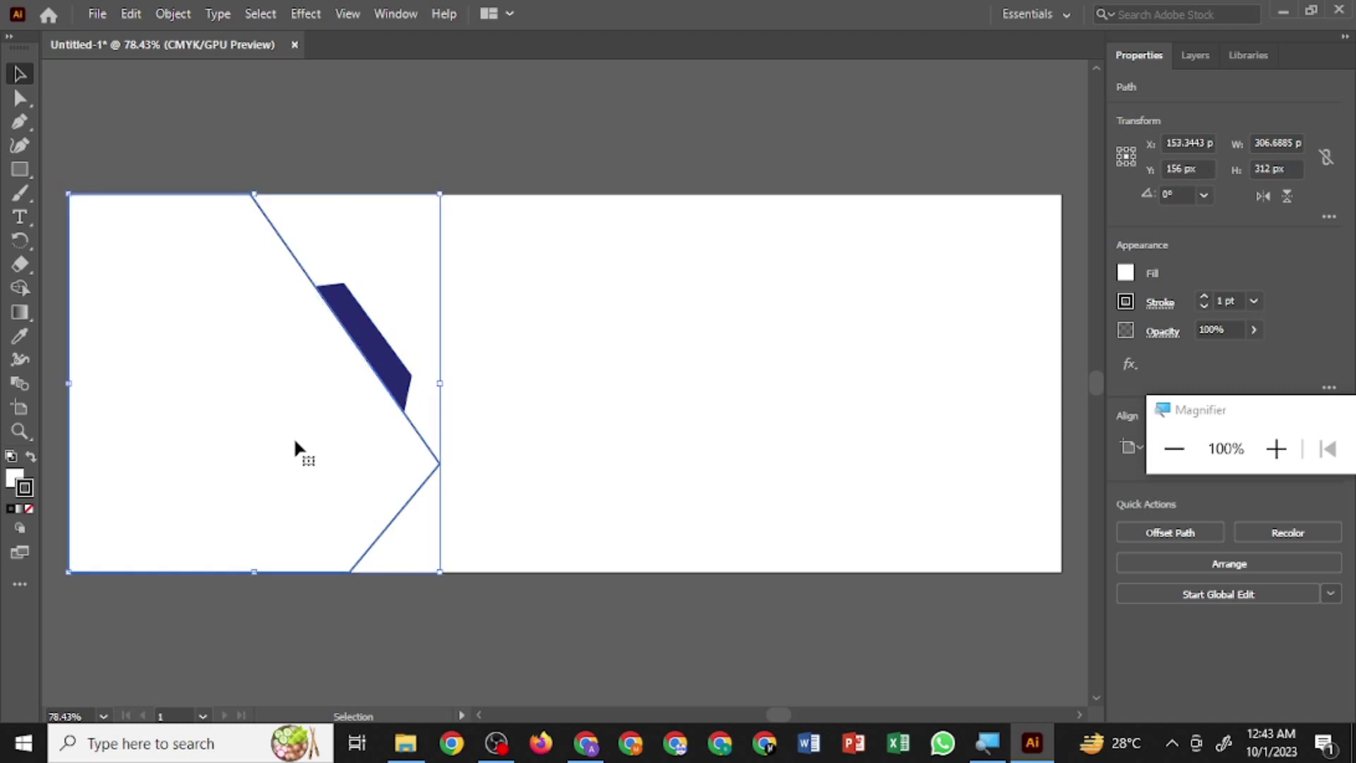
- Give the large pentagon a pale light-blue fill (BDDFFF)
double_click(12, 481)
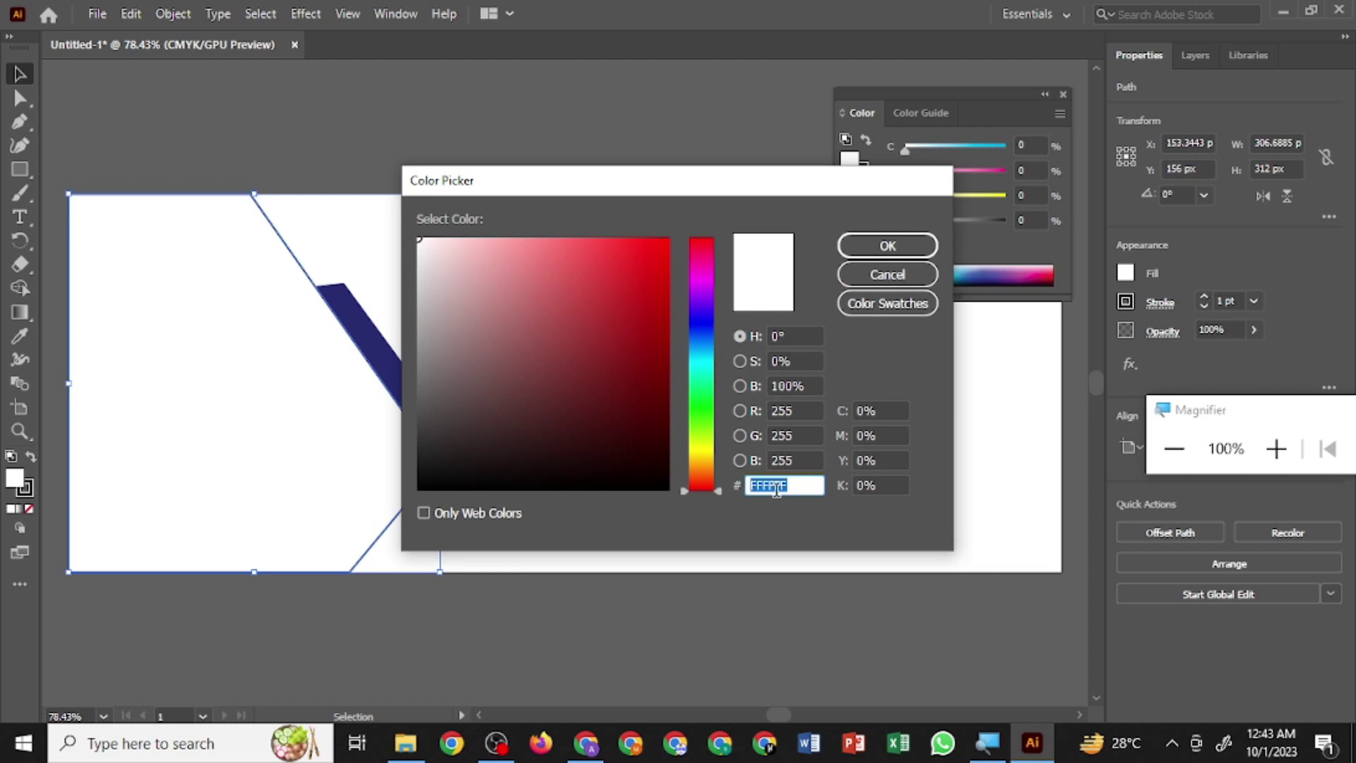
drag(718, 490, 719, 331)
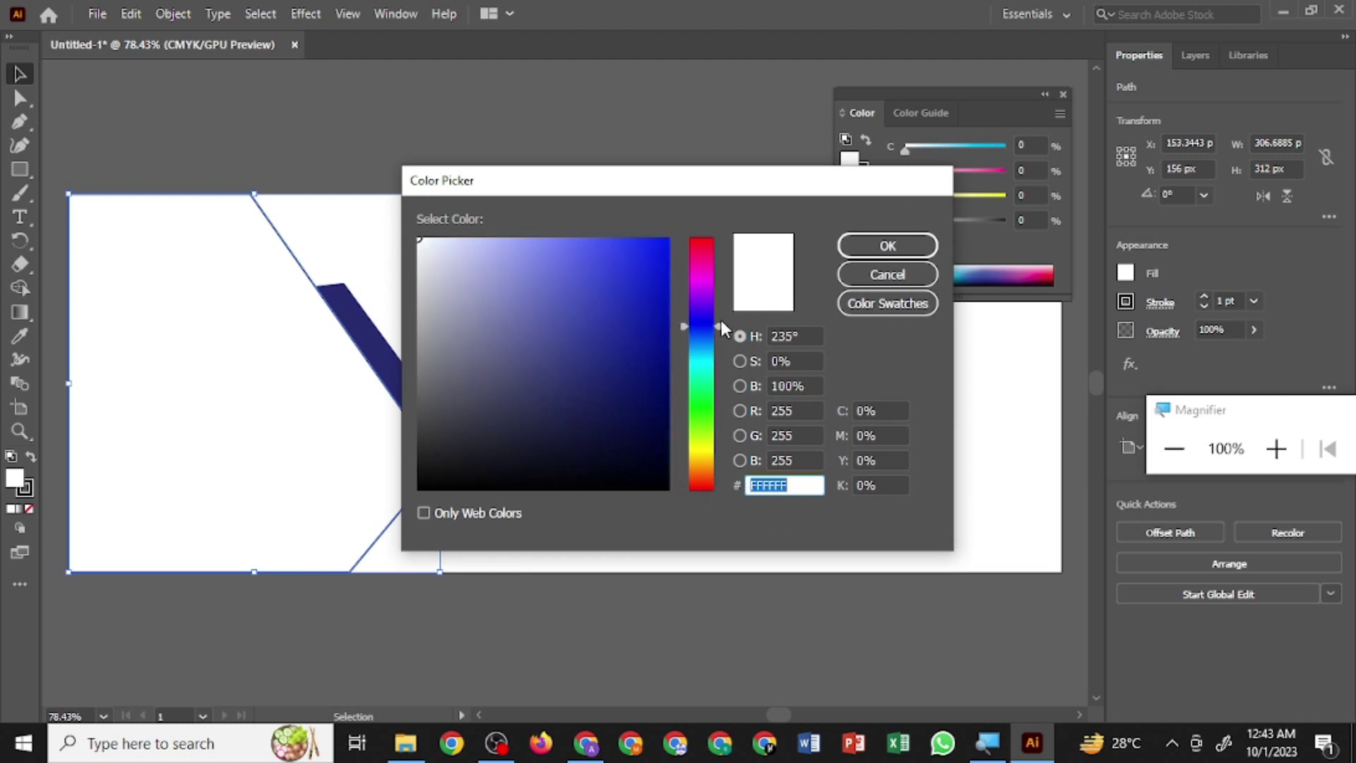
drag(720, 338, 719, 343)
mouse_move(536, 260)
mouse_down()
mouse_move(515, 234)
mouse_move(495, 241)
mouse_up()
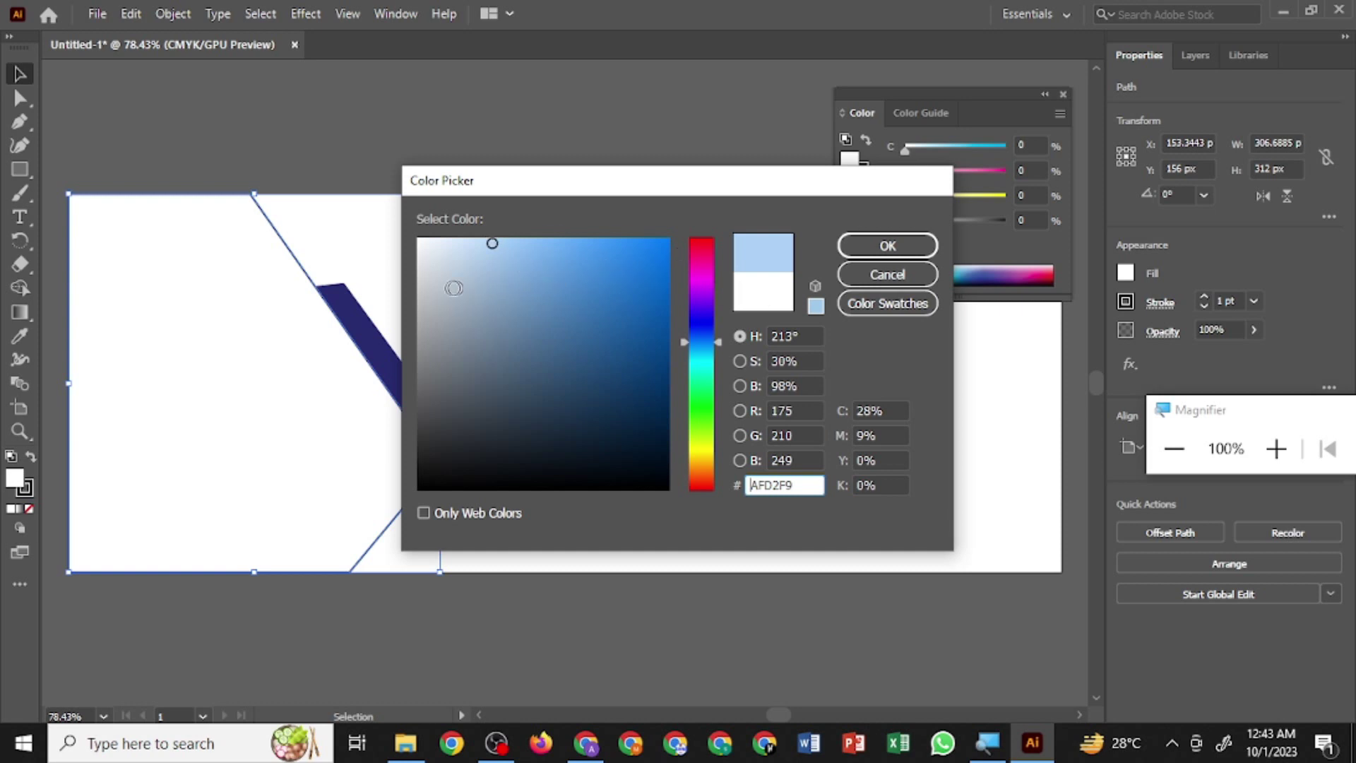
drag(476, 262, 483, 238)
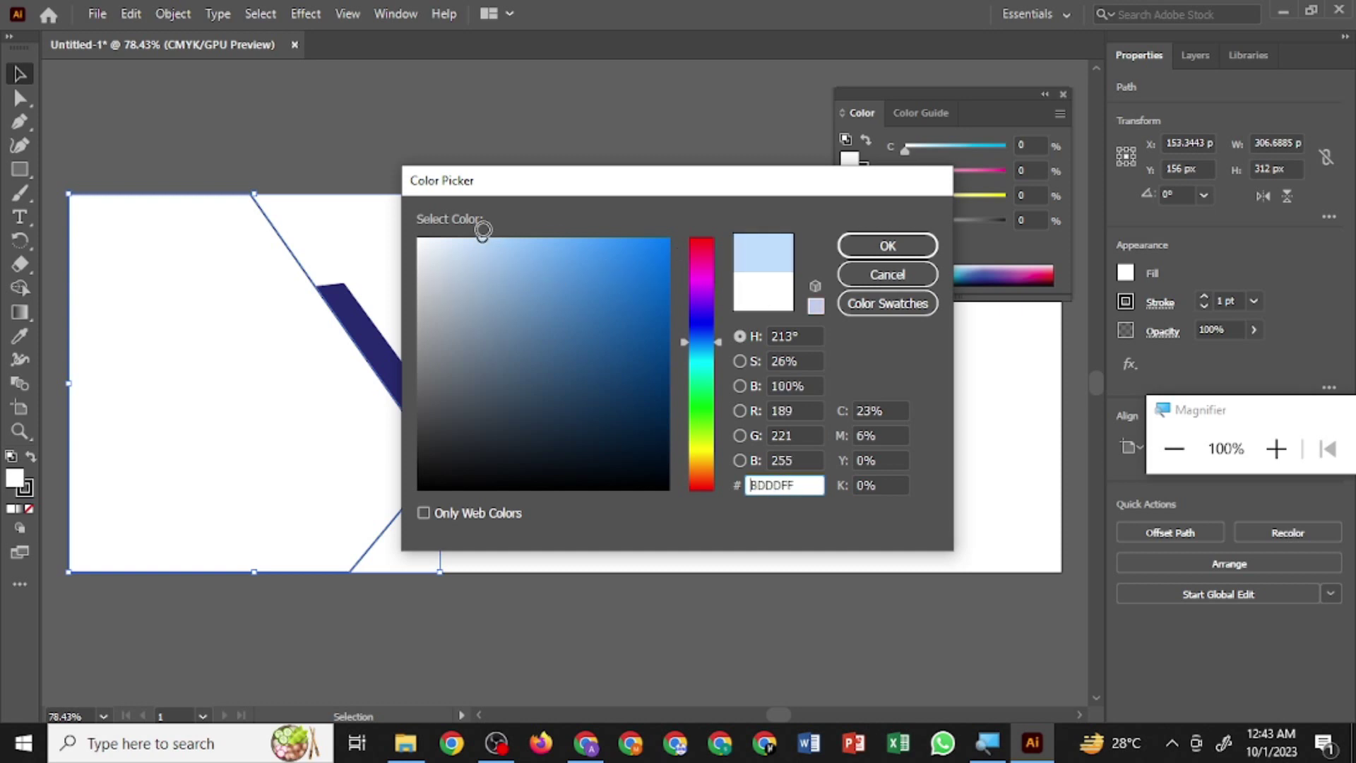
click(886, 246)
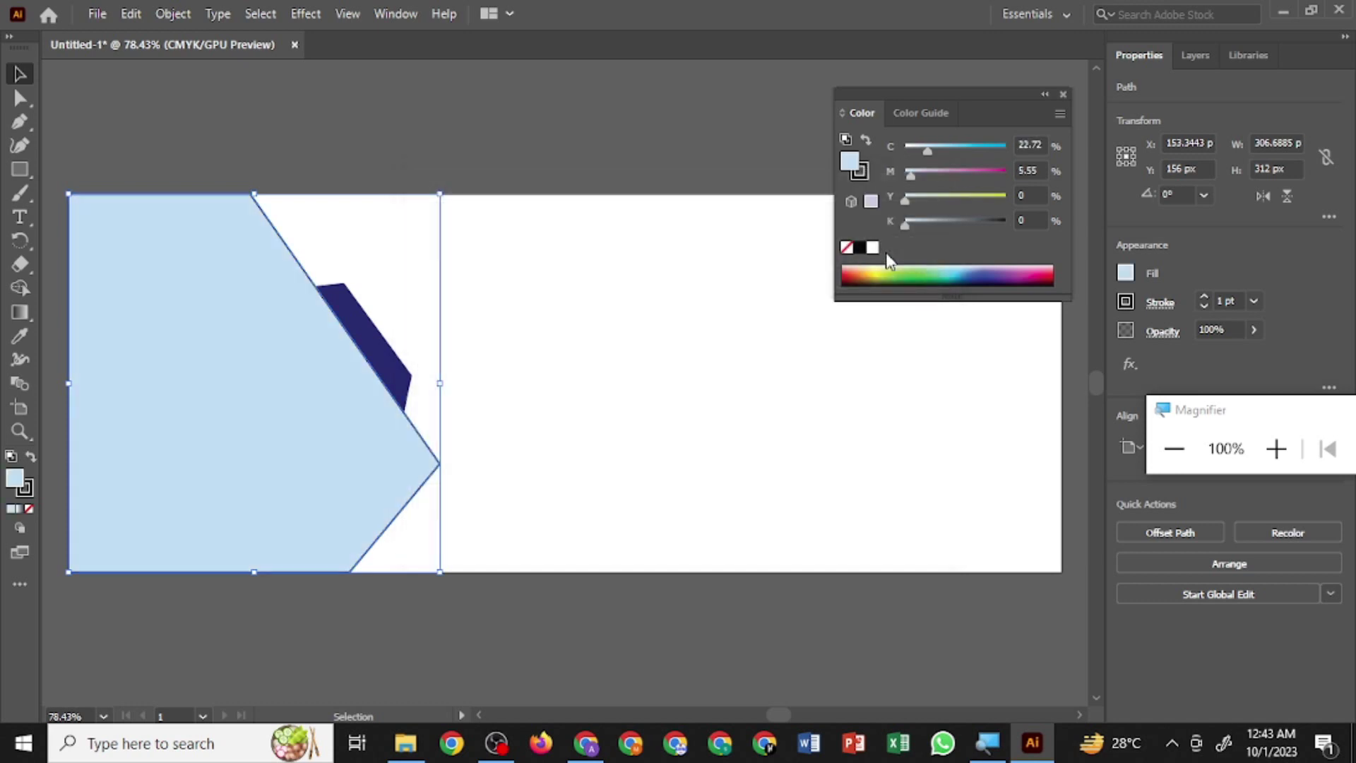
- Set the light-blue pentagon's stroke to None, leaving it borderless
click(713, 444)
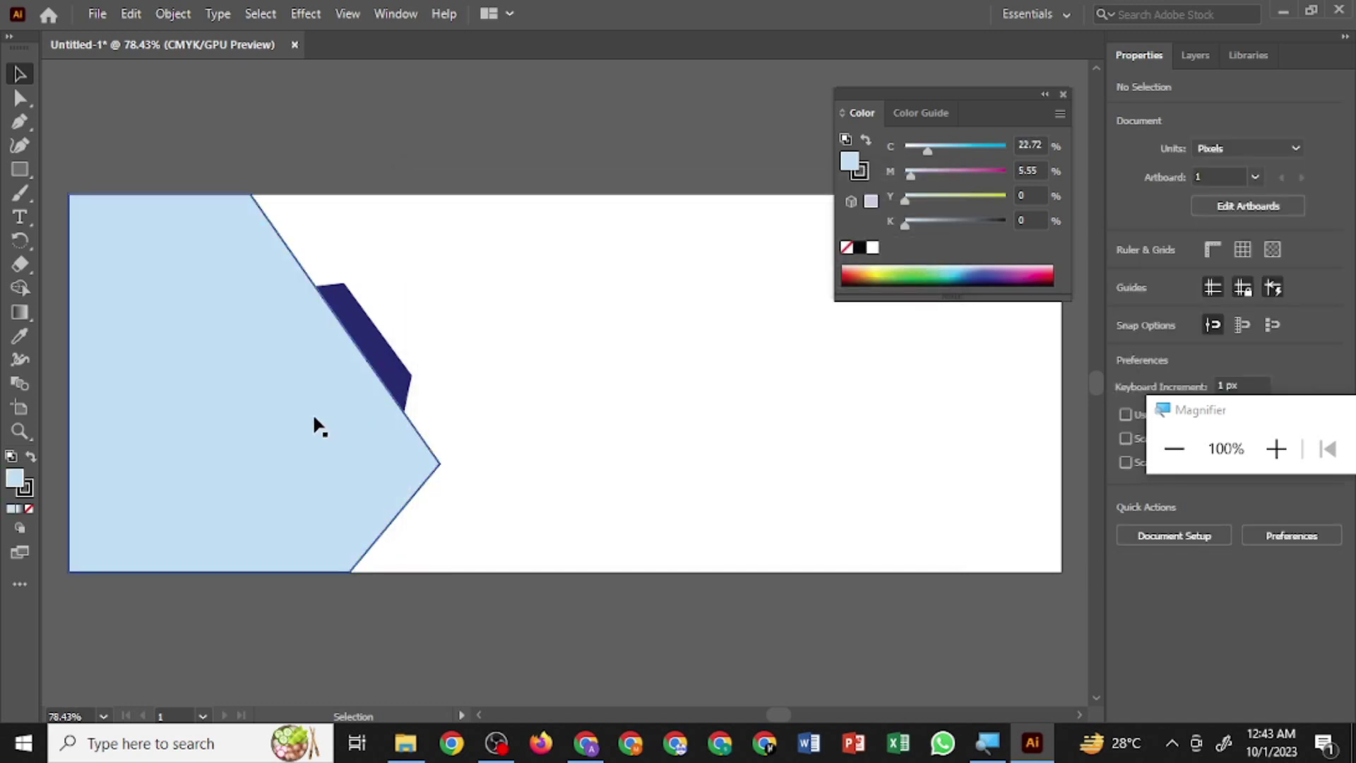
click(32, 496)
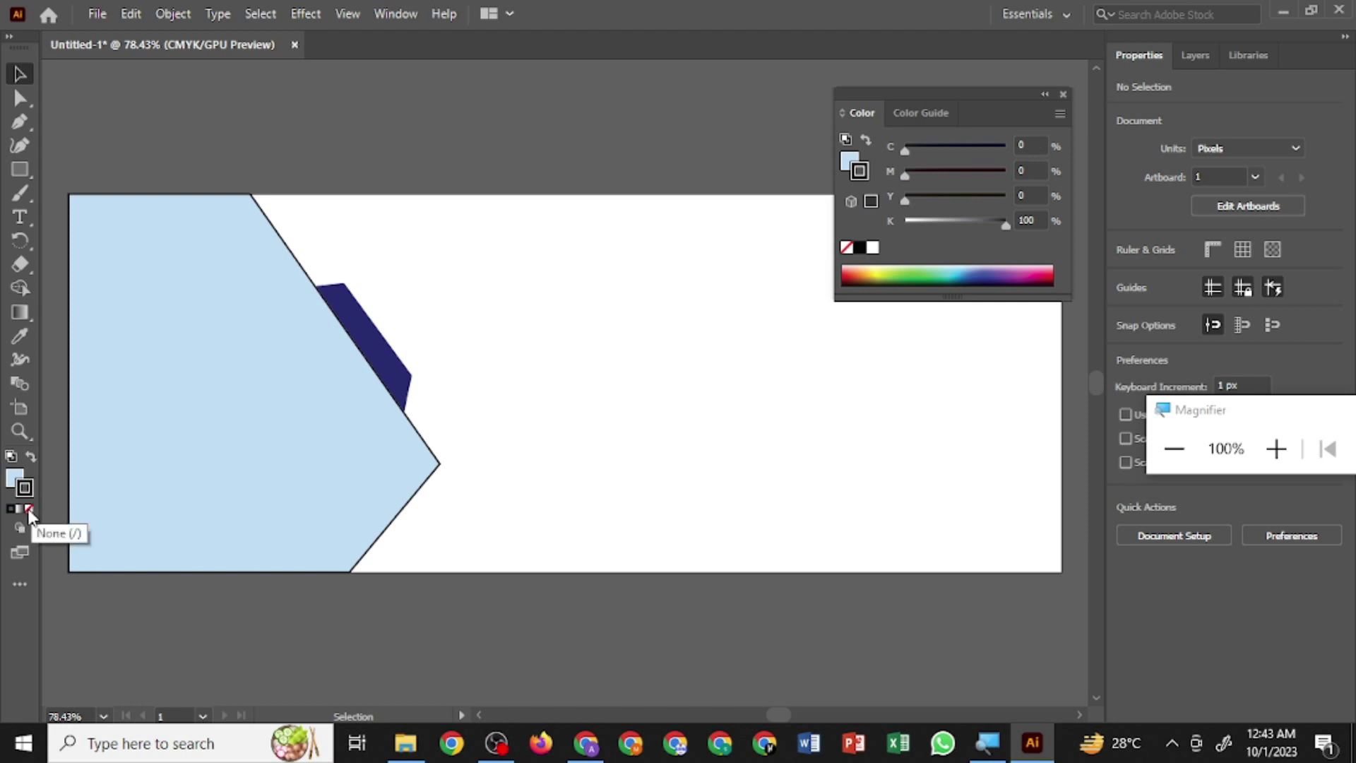
click(29, 510)
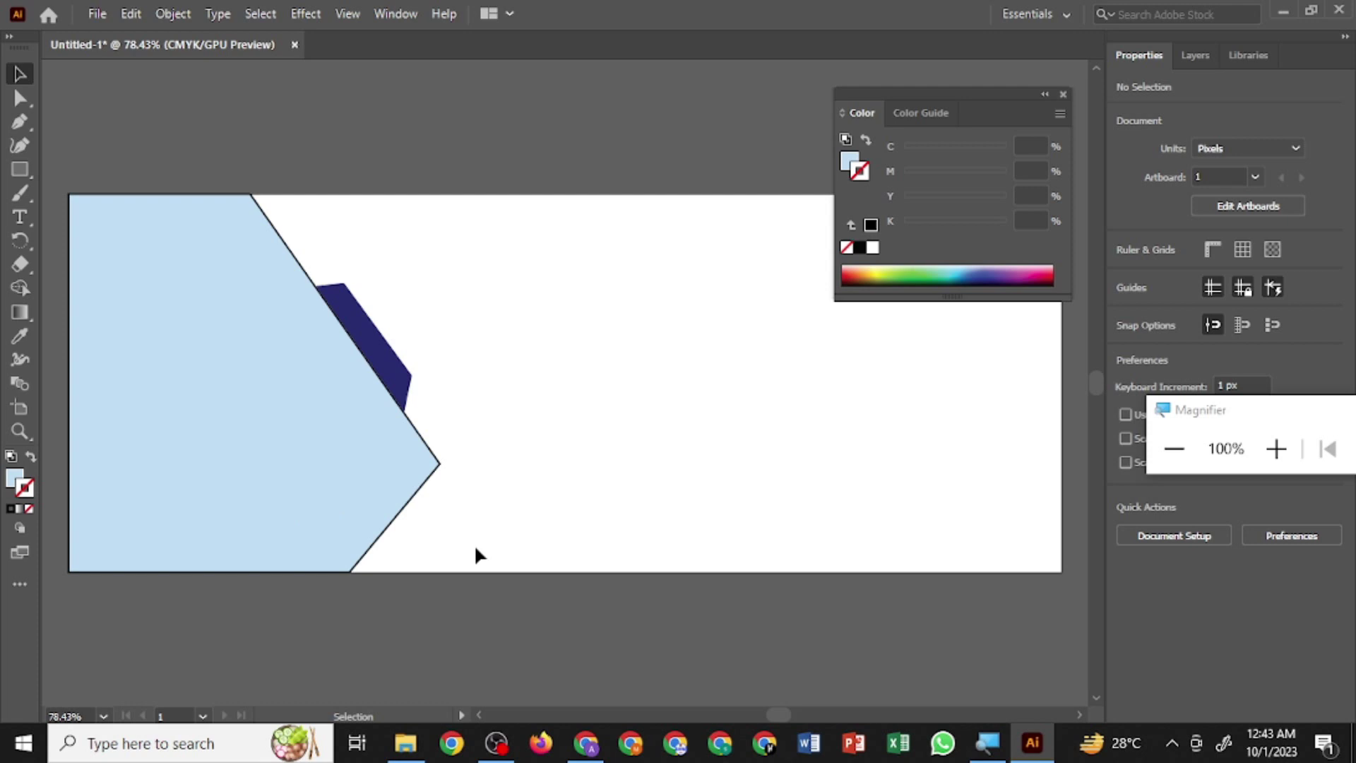
click(1276, 449)
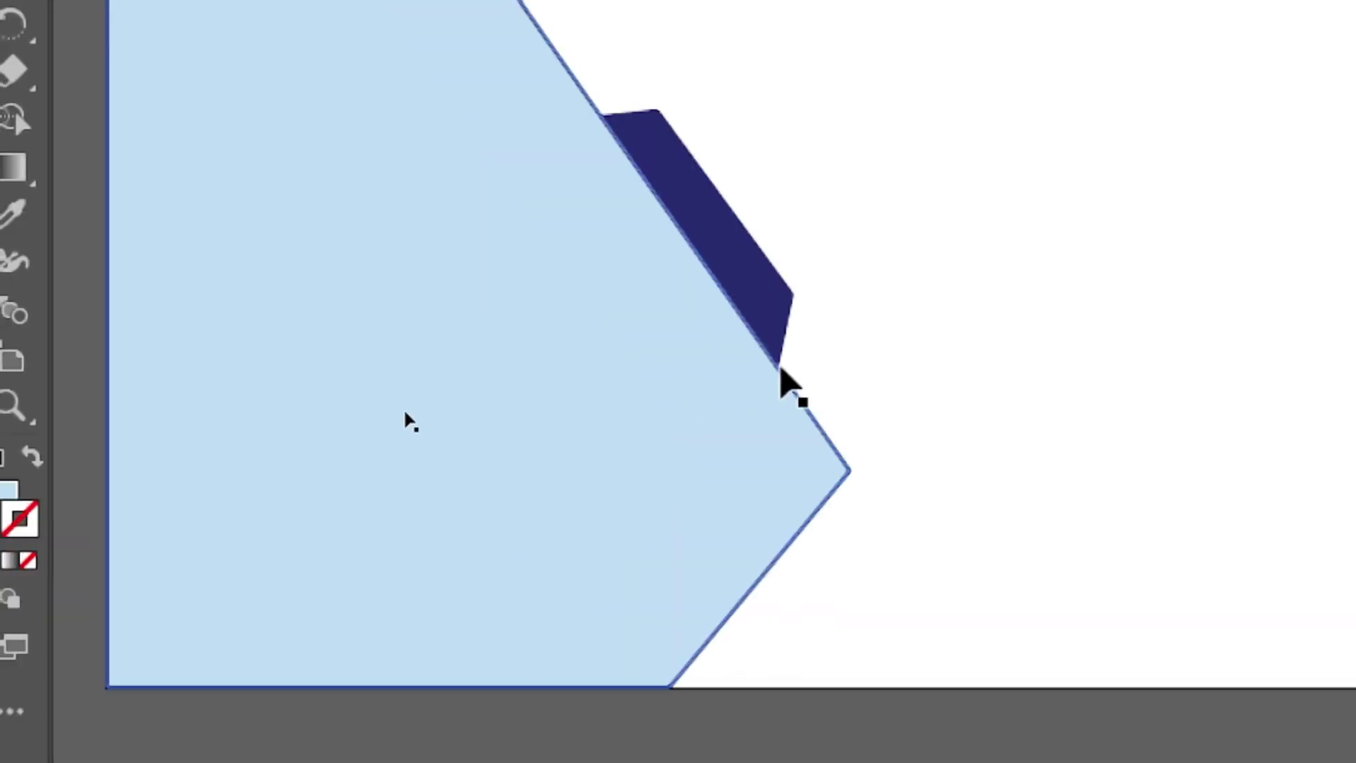
click(638, 435)
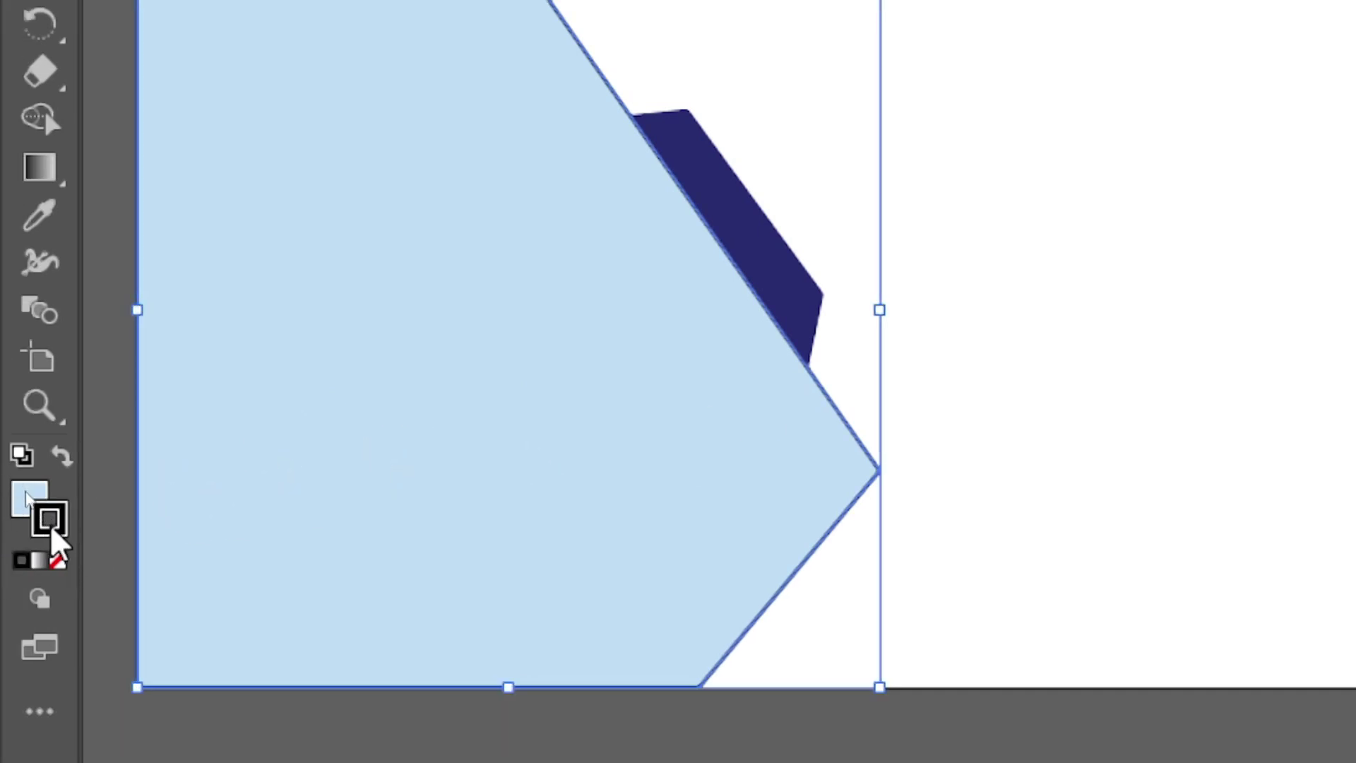
click(64, 565)
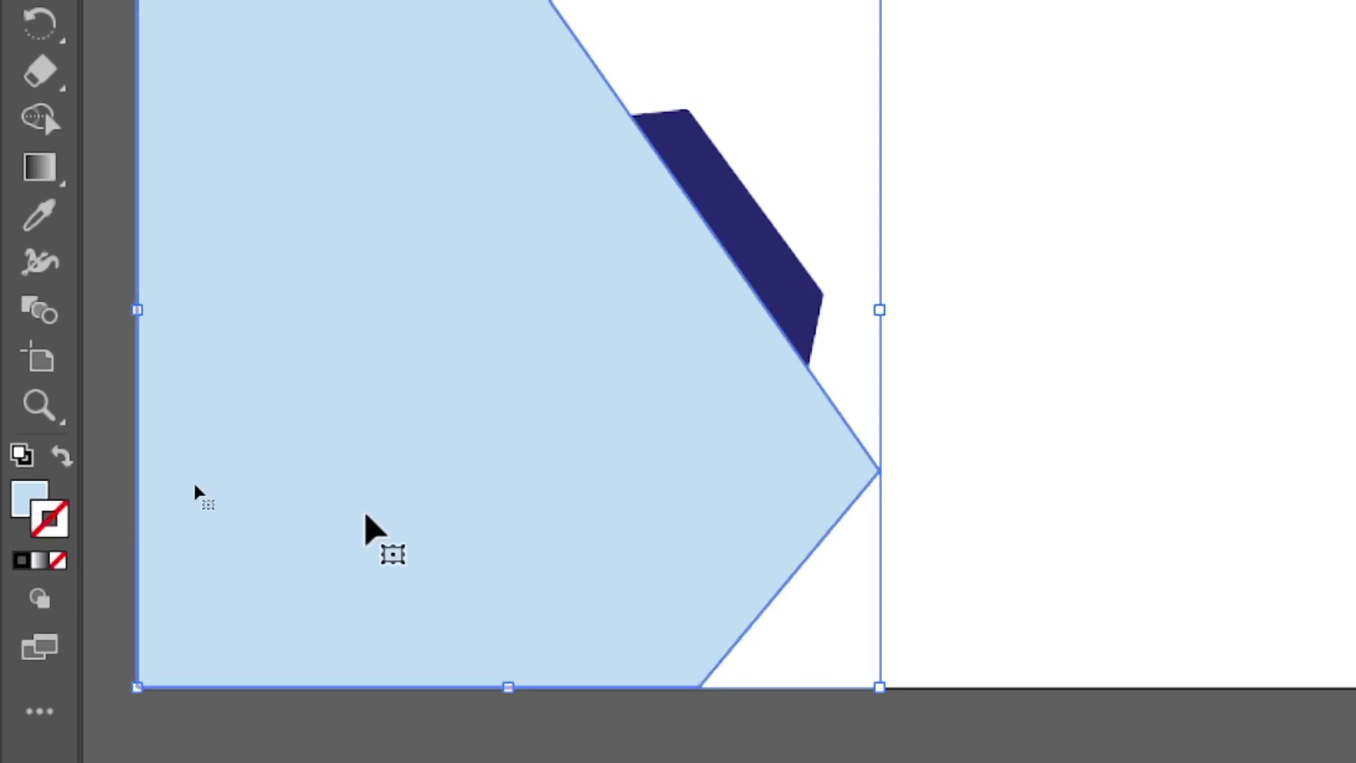
click(1081, 580)
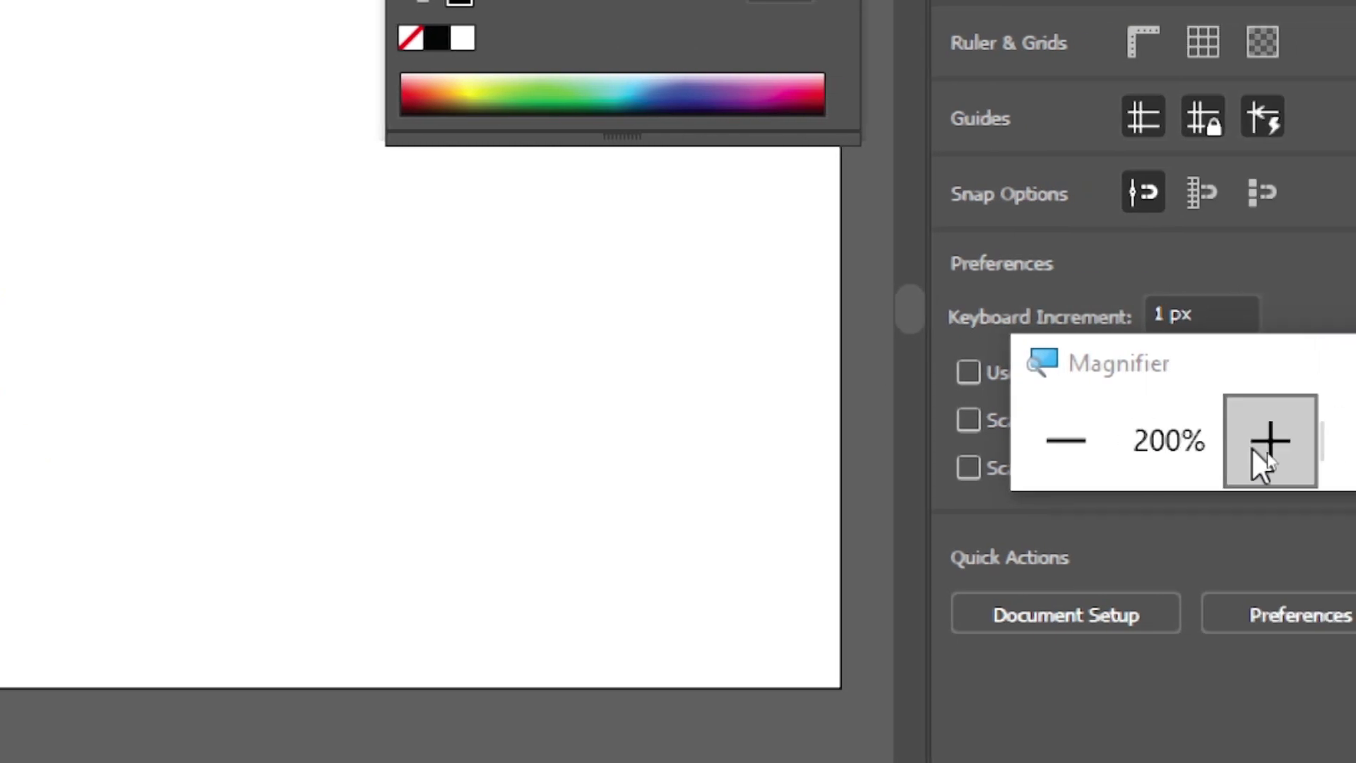
click(1040, 458)
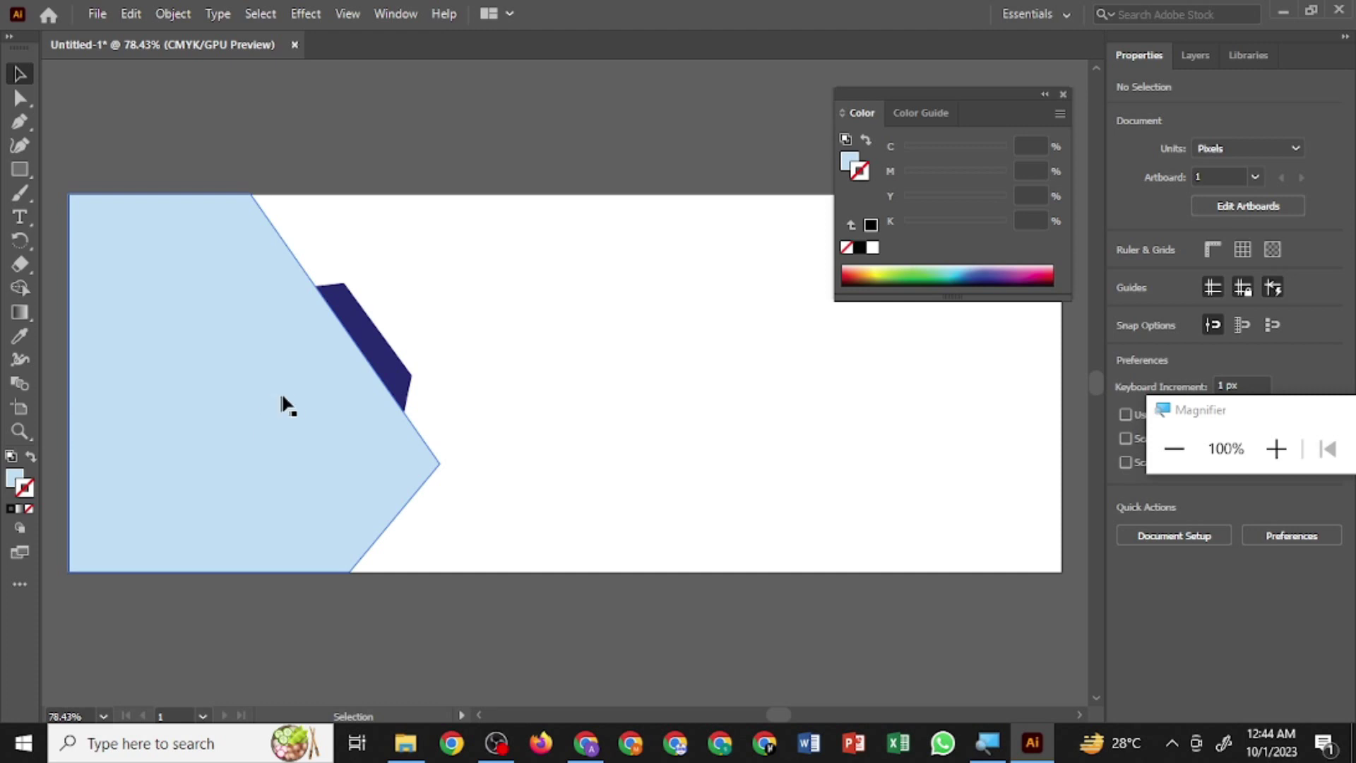
- Rotate the navy sliver to about 34.9° along the pentagon's slanted edge
click(383, 368)
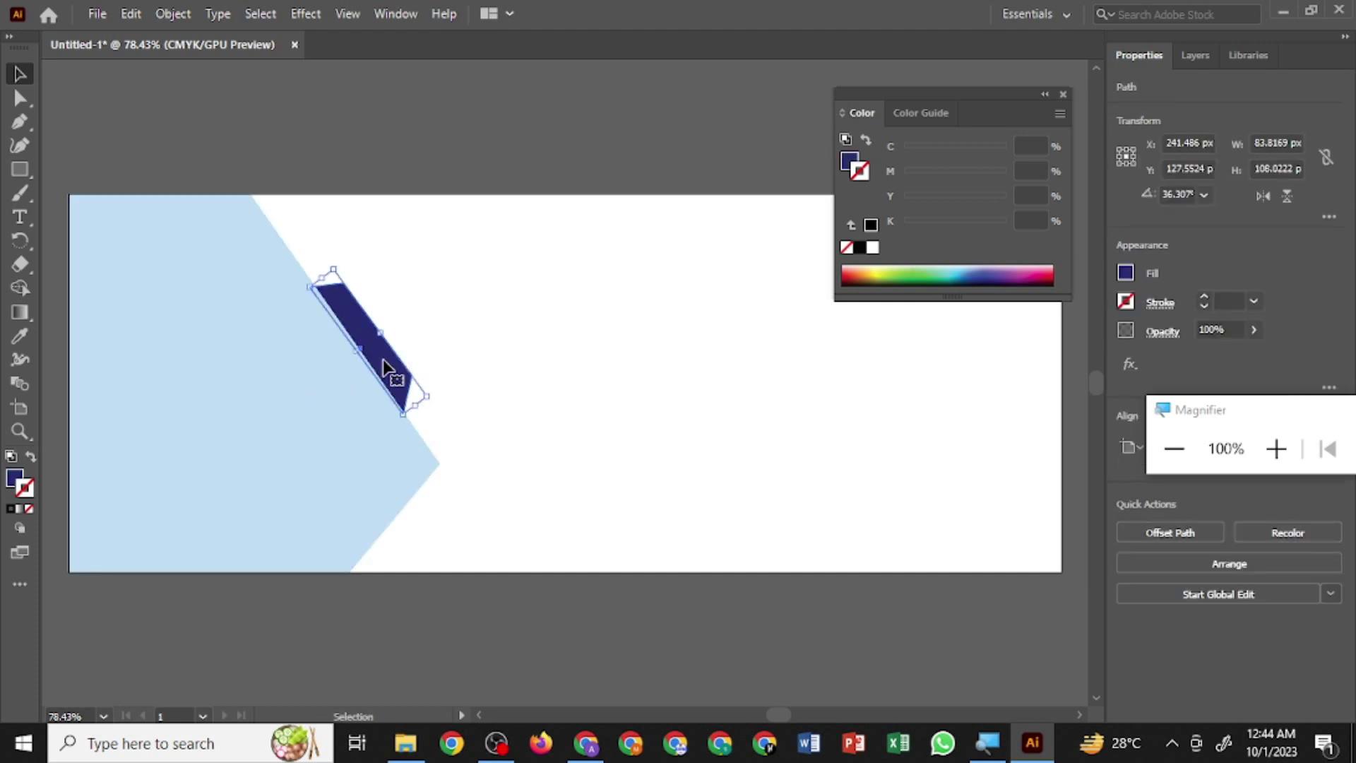
shift+click(292, 424)
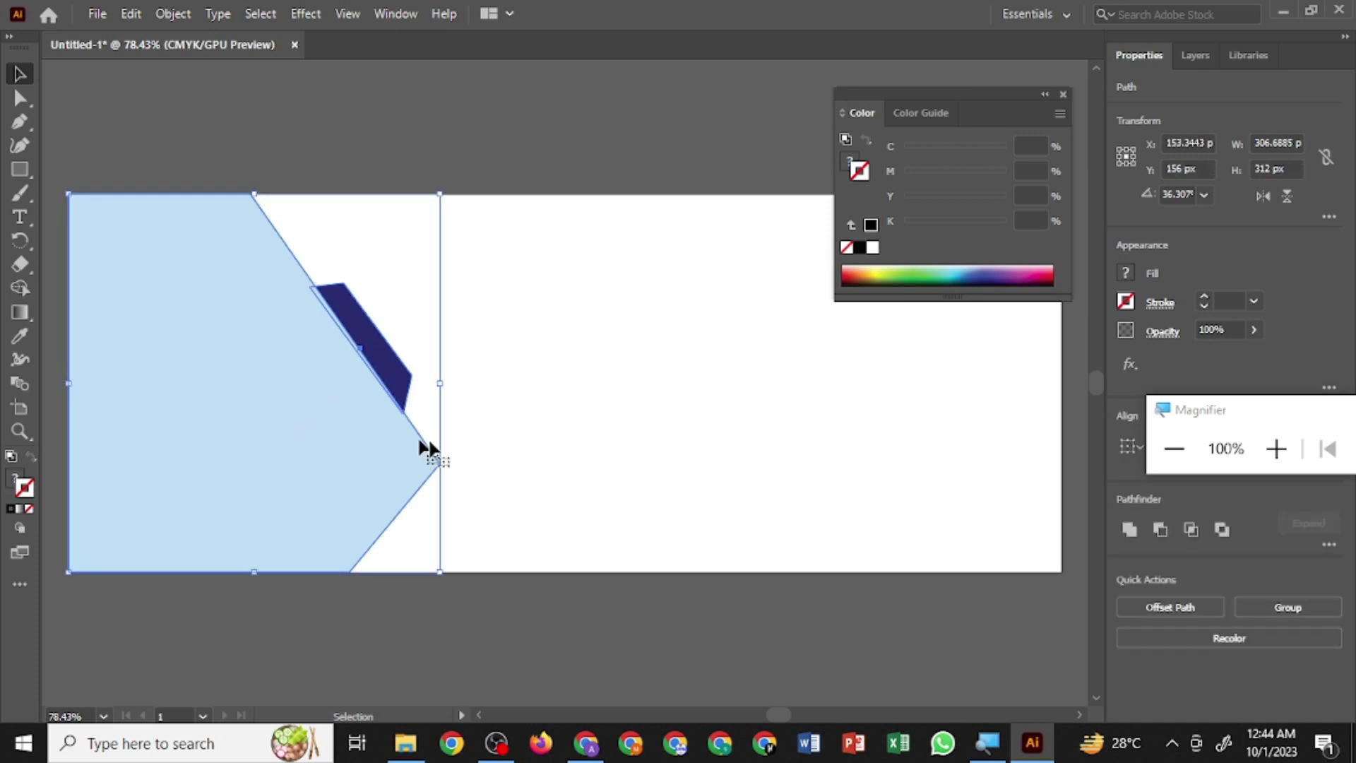
click(525, 452)
click(392, 382)
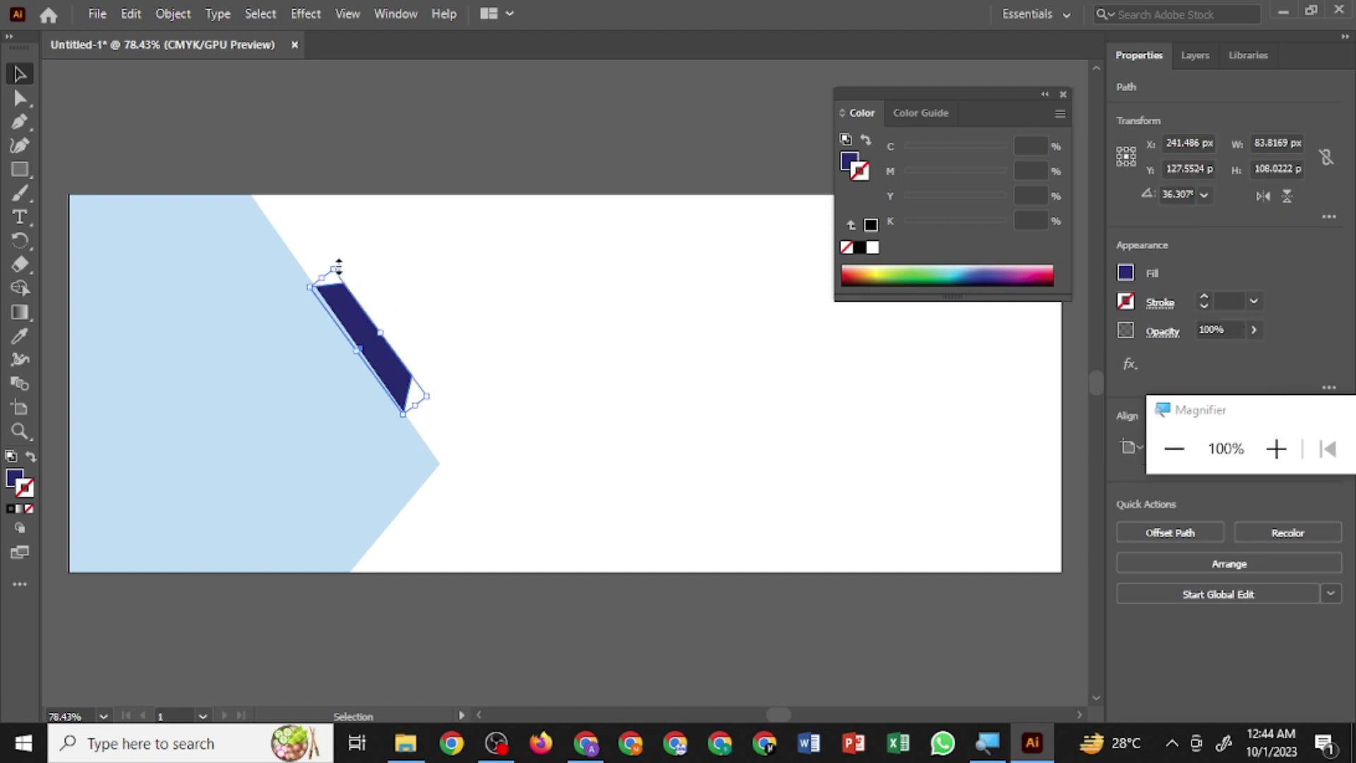
drag(337, 259, 336, 261)
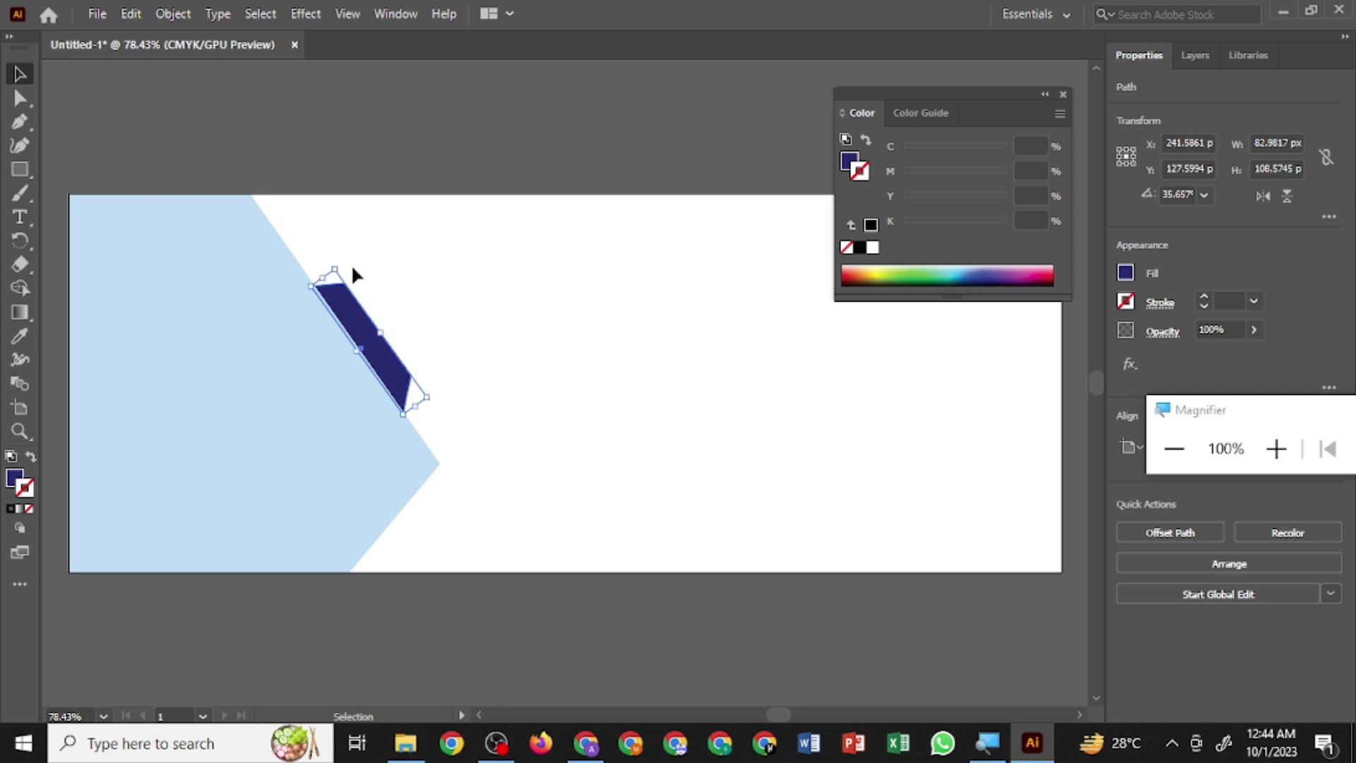
drag(337, 260, 340, 258)
- Adjust the stacking order of the navy sliver and light-blue pentagon, then select both
click(282, 447)
key(ctrl+shift+bracketright)
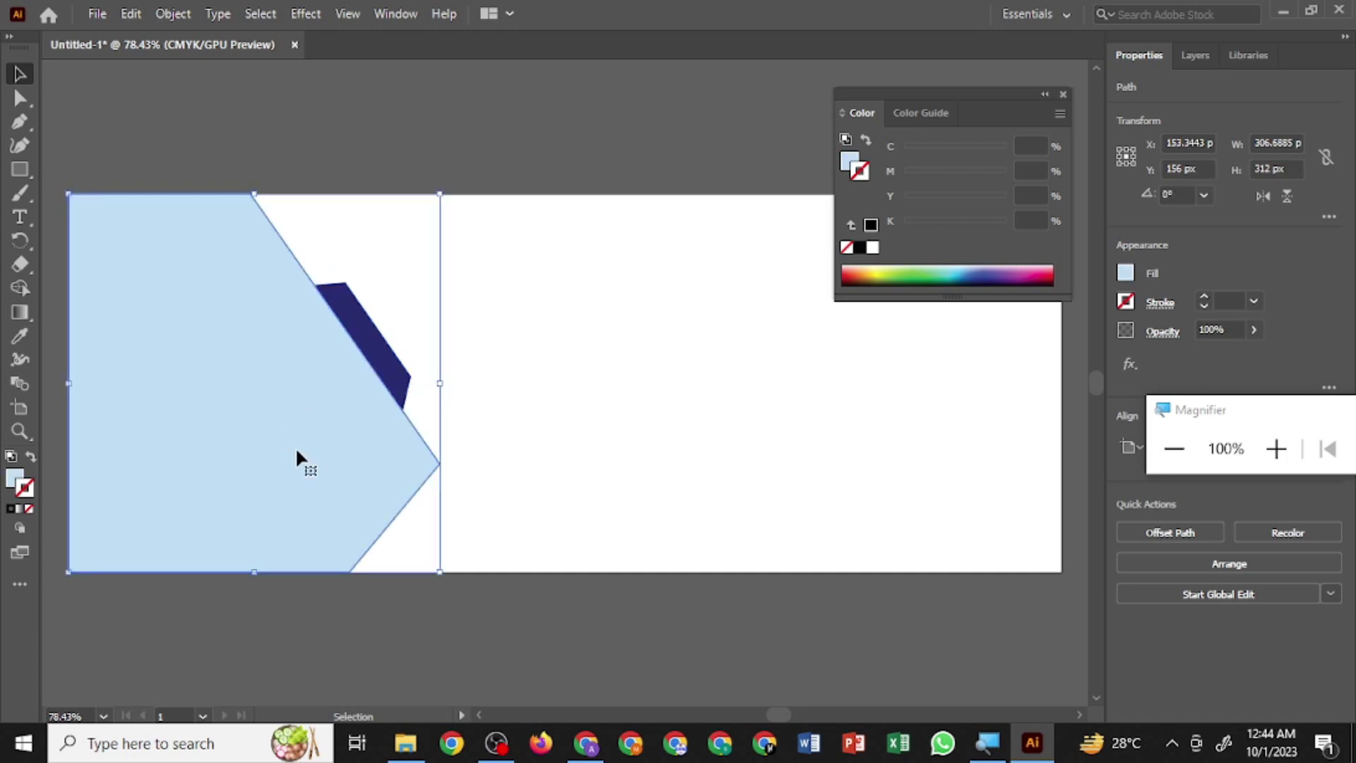
key(ctrl+shift+bracketleft)
click(378, 346)
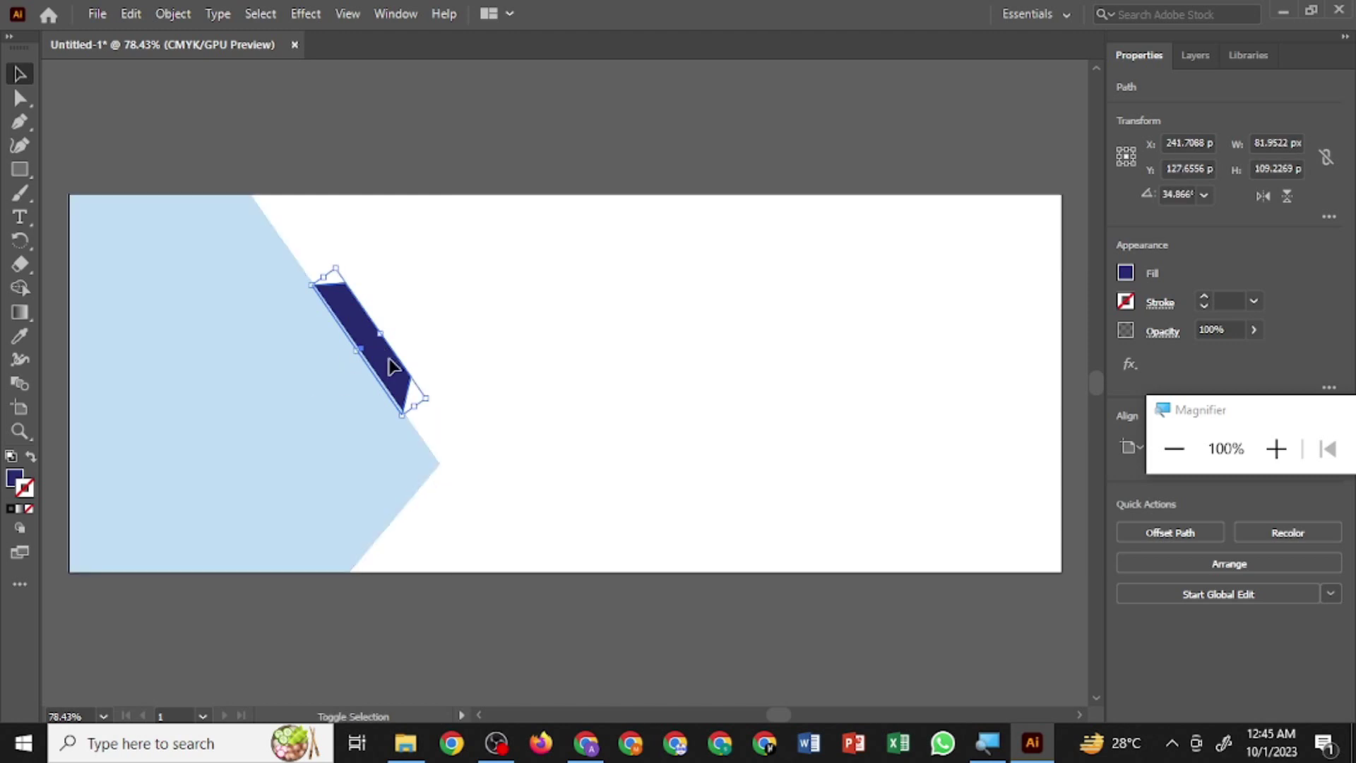
shift+click(330, 407)
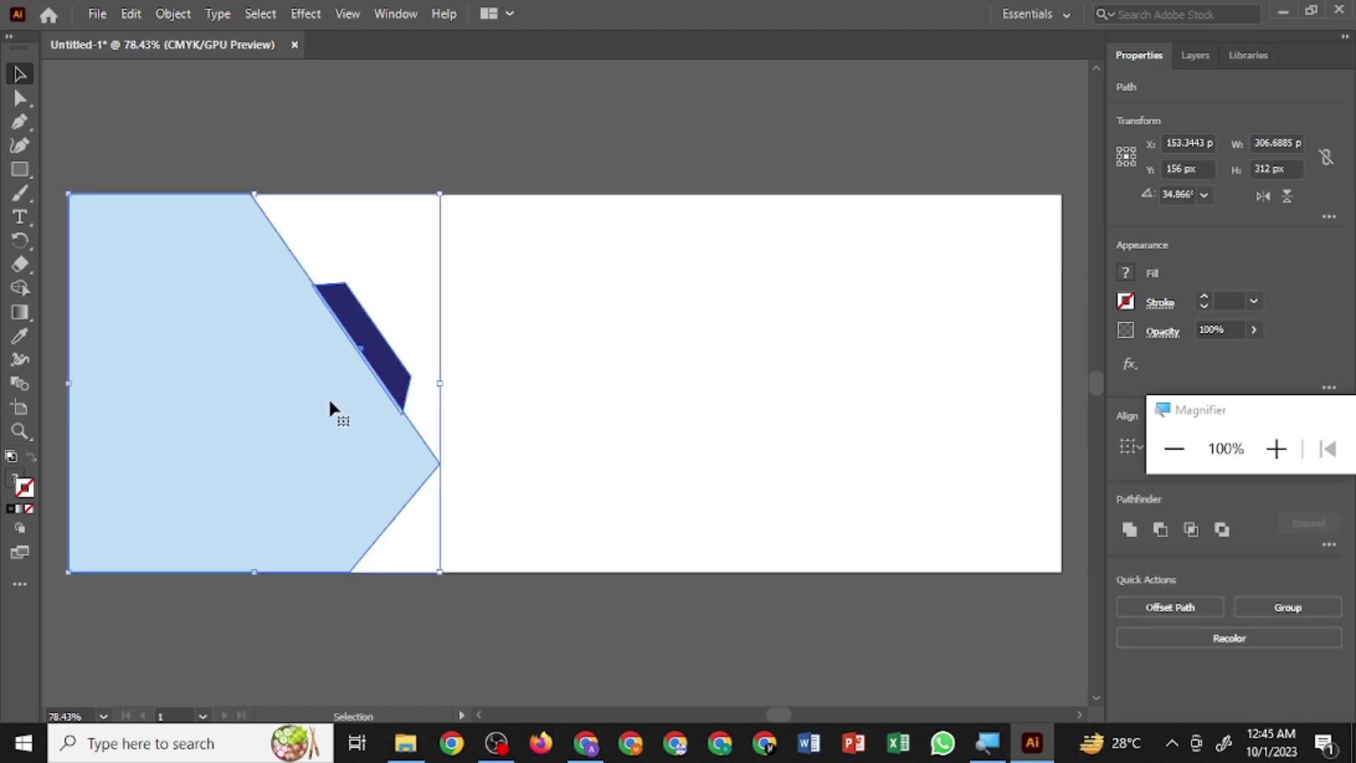
- Duplicate the light-blue shape and navy strip and rotate the copy 180°
key(ctrl+d)
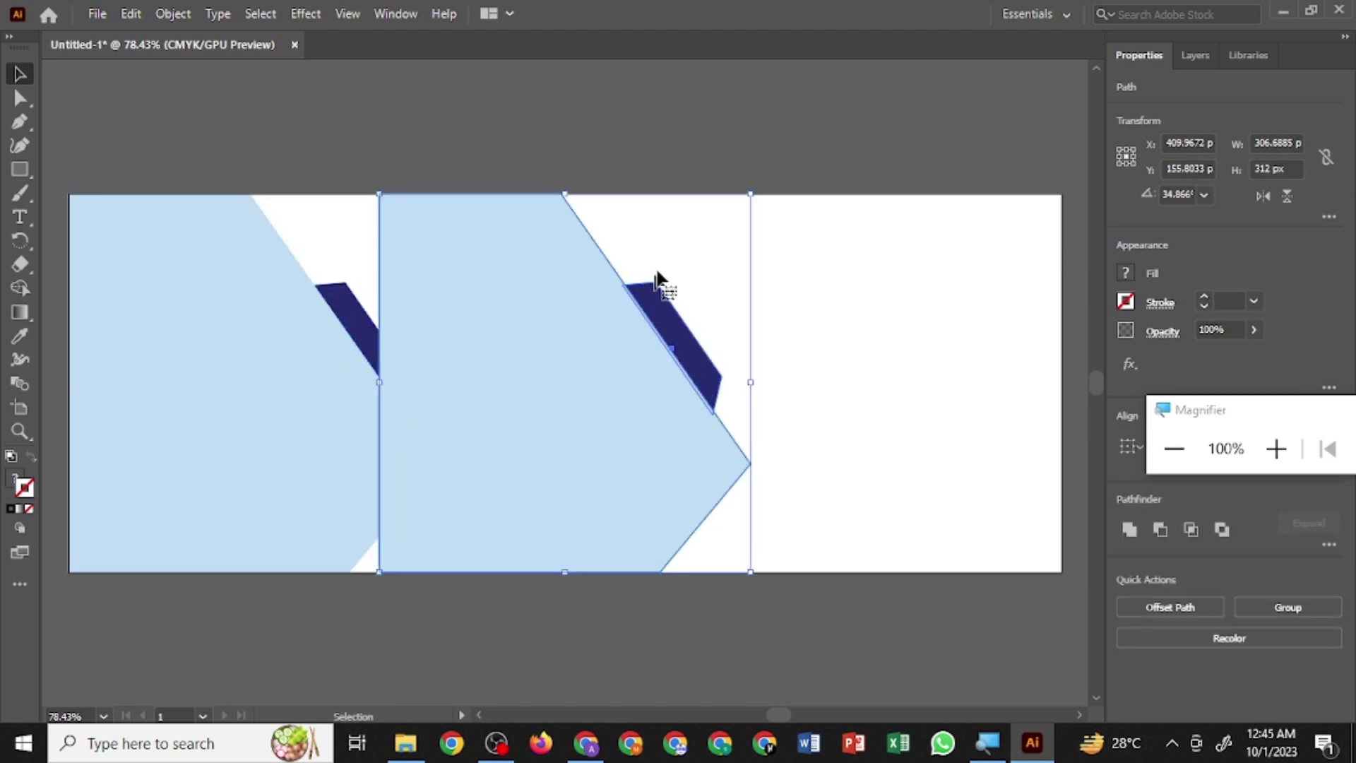
mouse_move(754, 192)
mouse_down()
mouse_move(380, 383)
mouse_move(408, 548)
mouse_up()
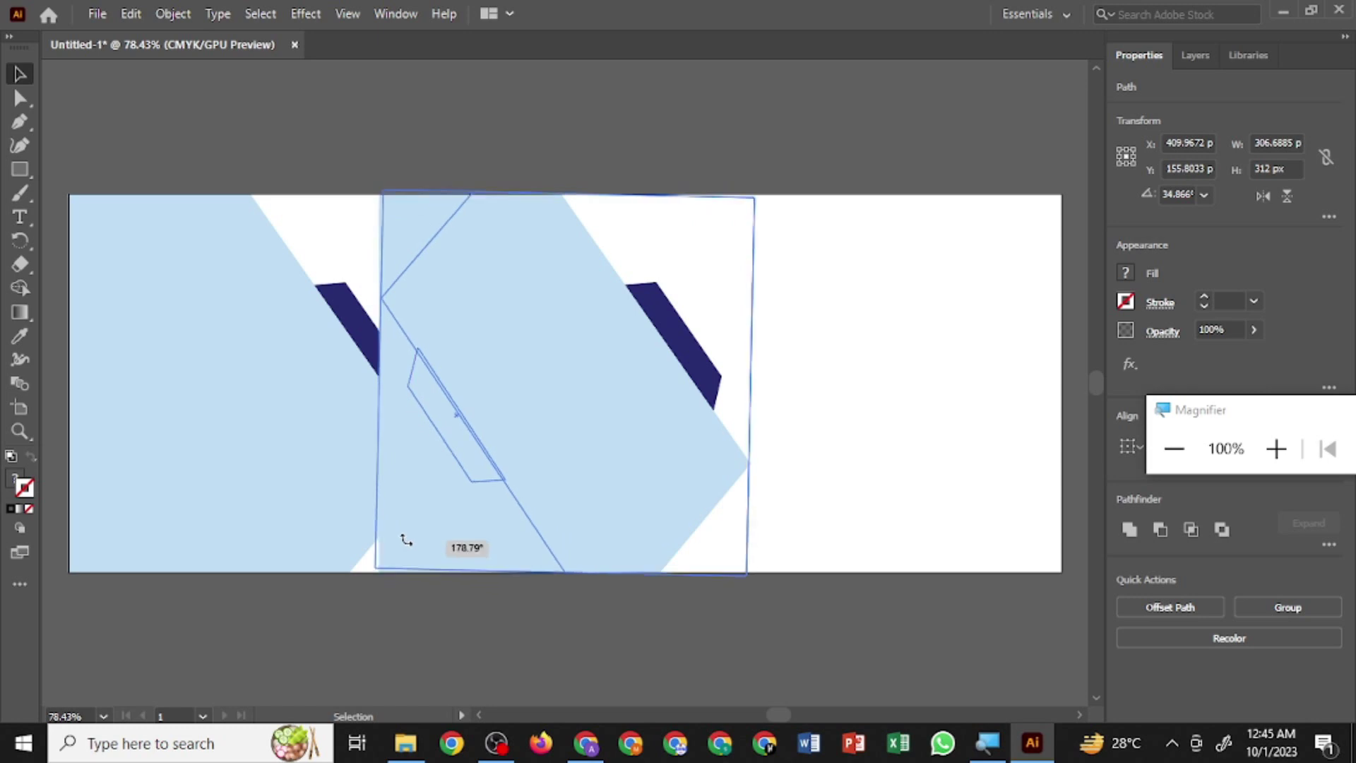
drag(409, 549, 837, 526)
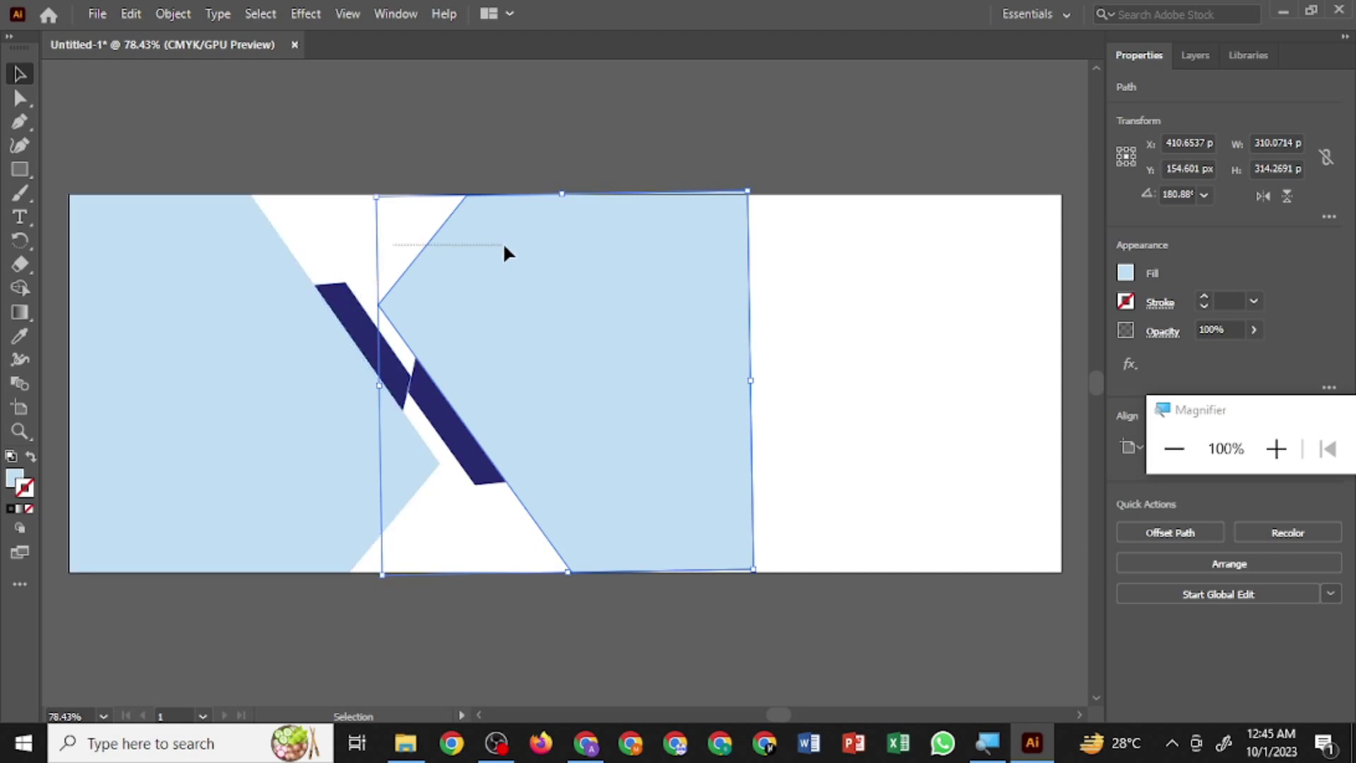
key(ctrl+shift+a)
- Move the rotated copy pair to the banner's right end and nudge it into place
click(723, 308)
shift+click(455, 447)
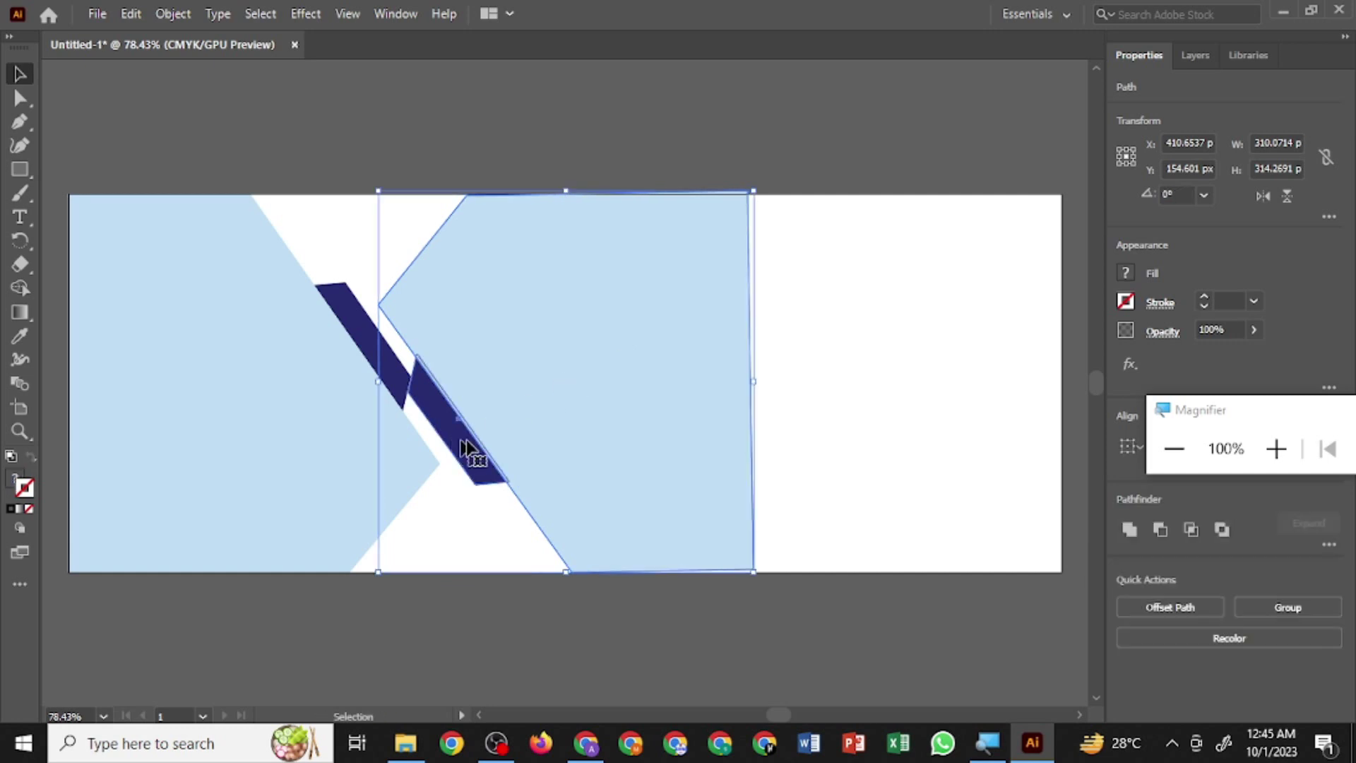
drag(584, 417, 898, 426)
key(Left)
key(Left)
key(Left)
key(Left)
key(Left)
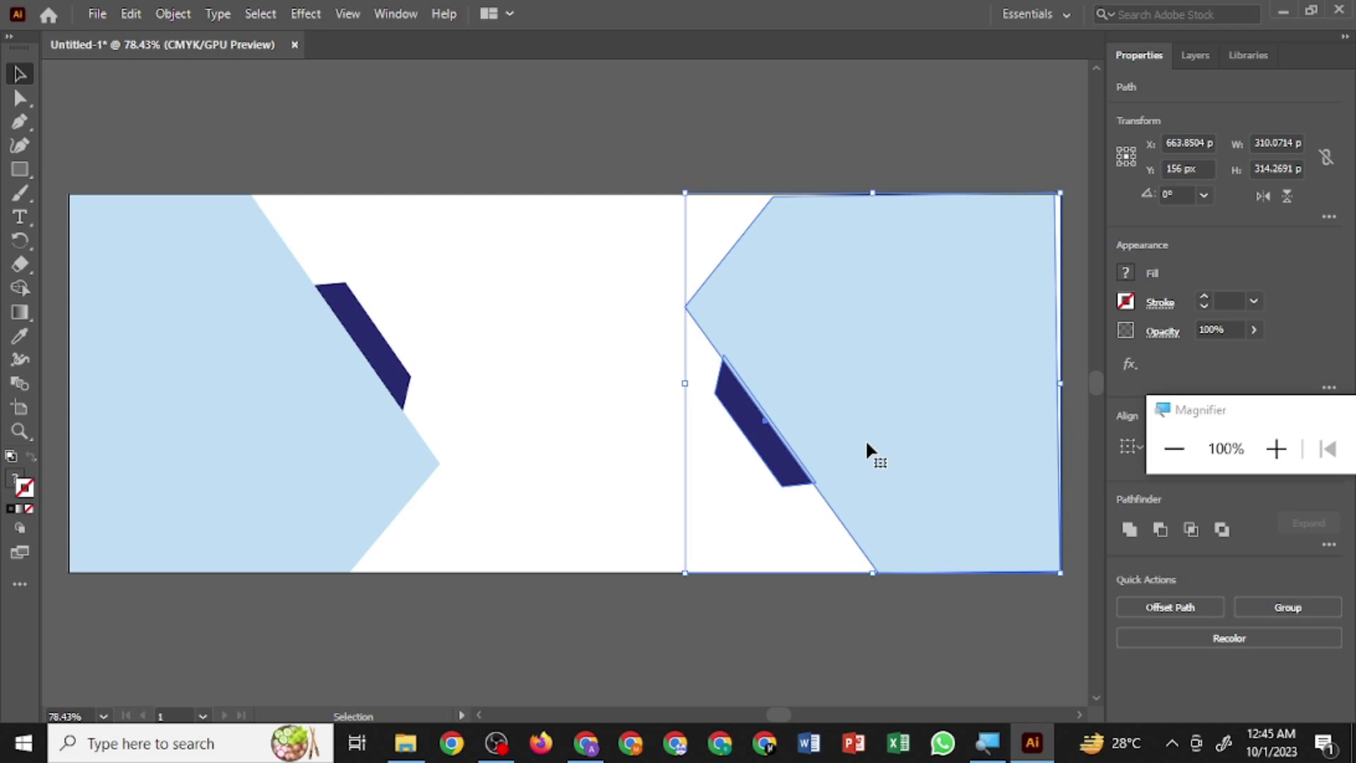
key(Right)
key(Right)
key(Right)
key(Right)
key(Right)
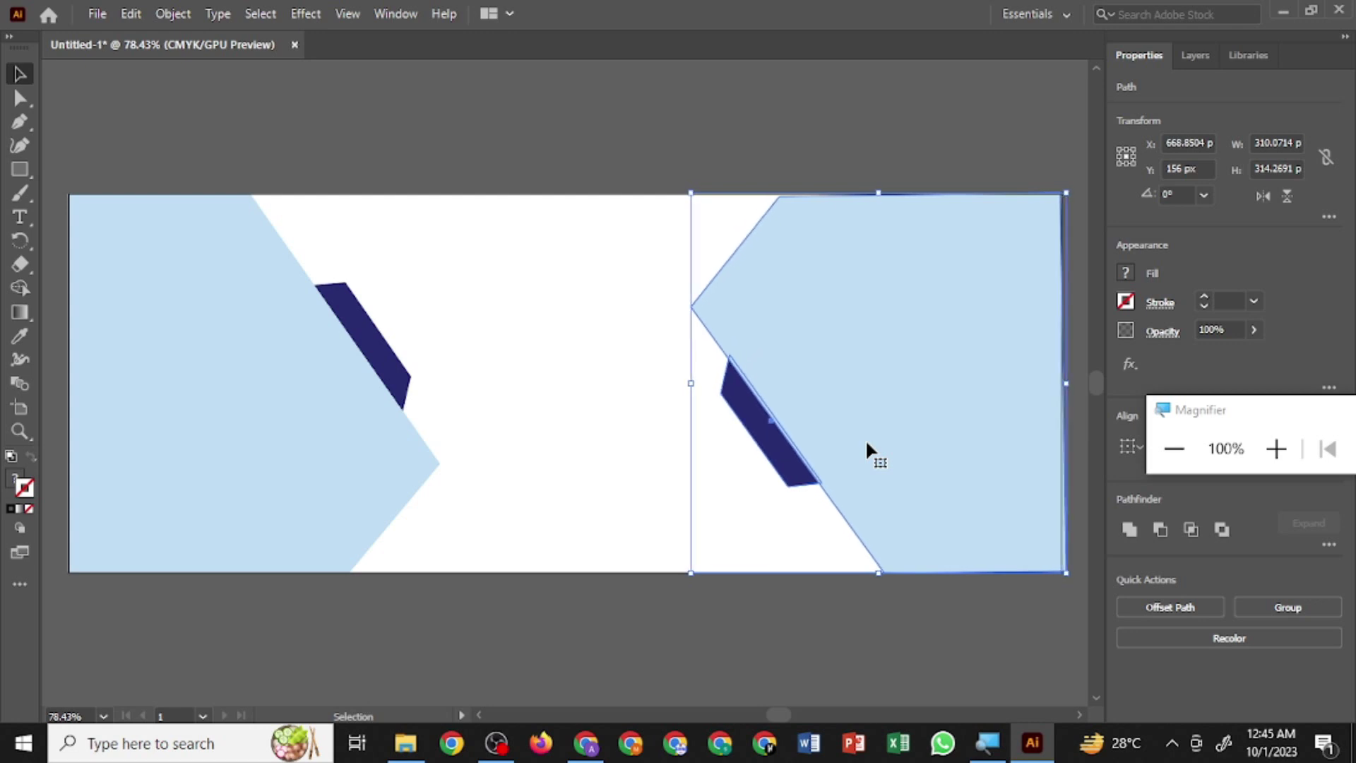
- Straighten the right light-blue shape and enlarge it to reach the top-right corner
click(851, 687)
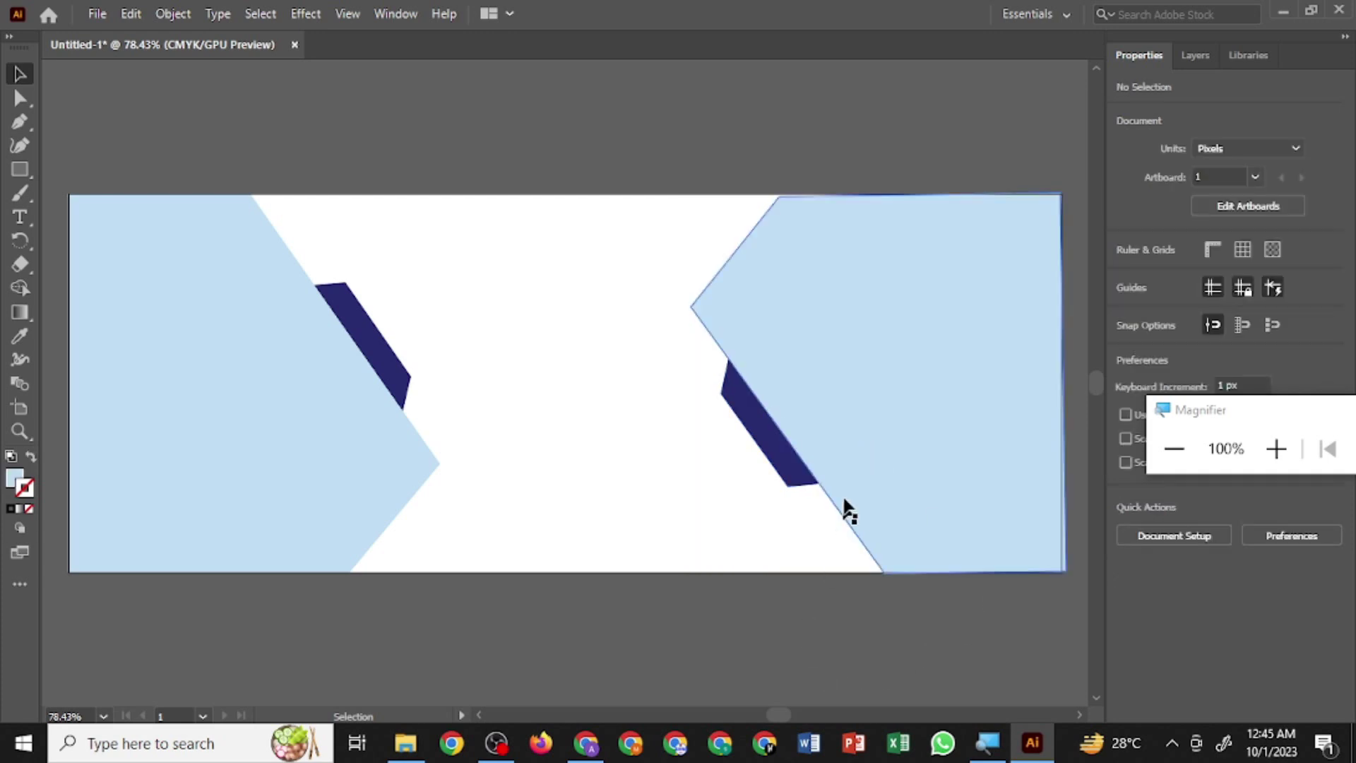
click(890, 468)
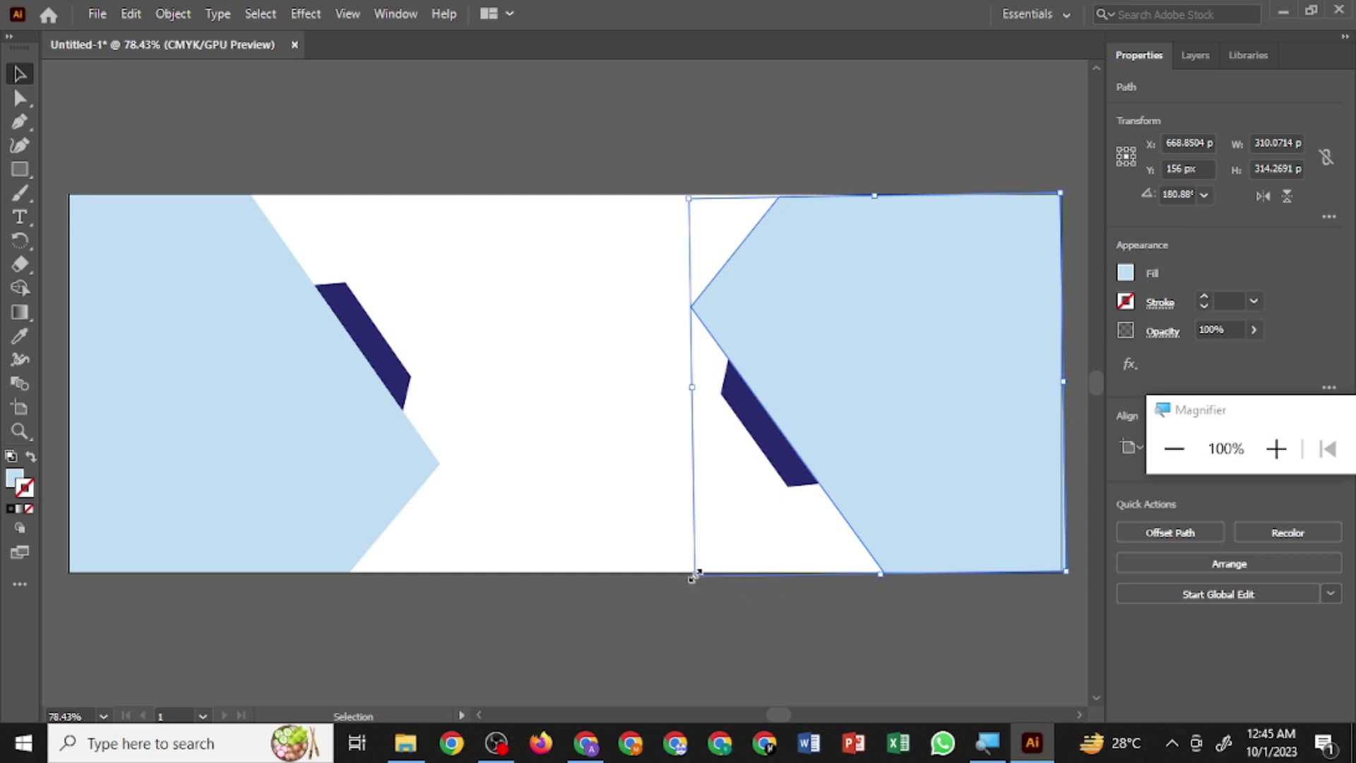
drag(690, 583, 689, 575)
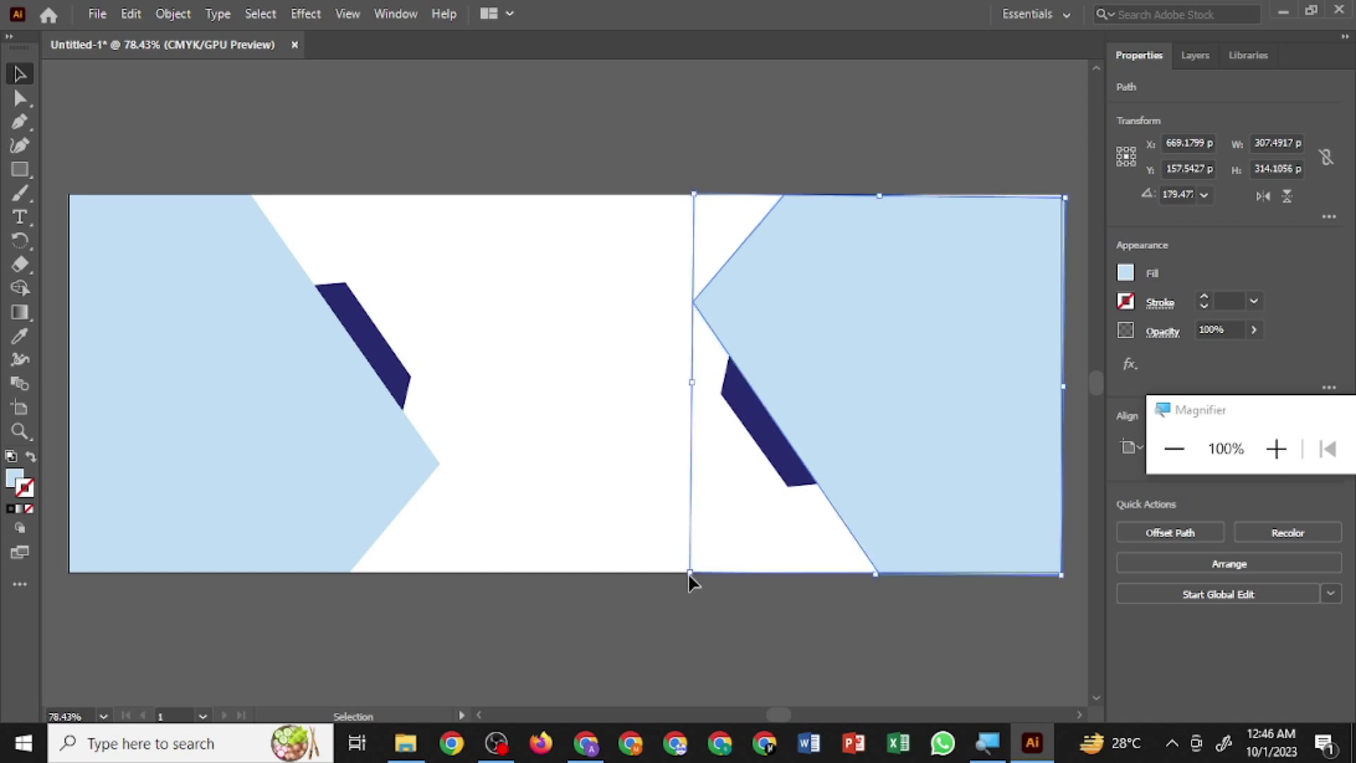
click(862, 626)
click(1028, 355)
drag(1073, 195, 1080, 191)
key(a)
key(v)
drag(1072, 189, 1072, 184)
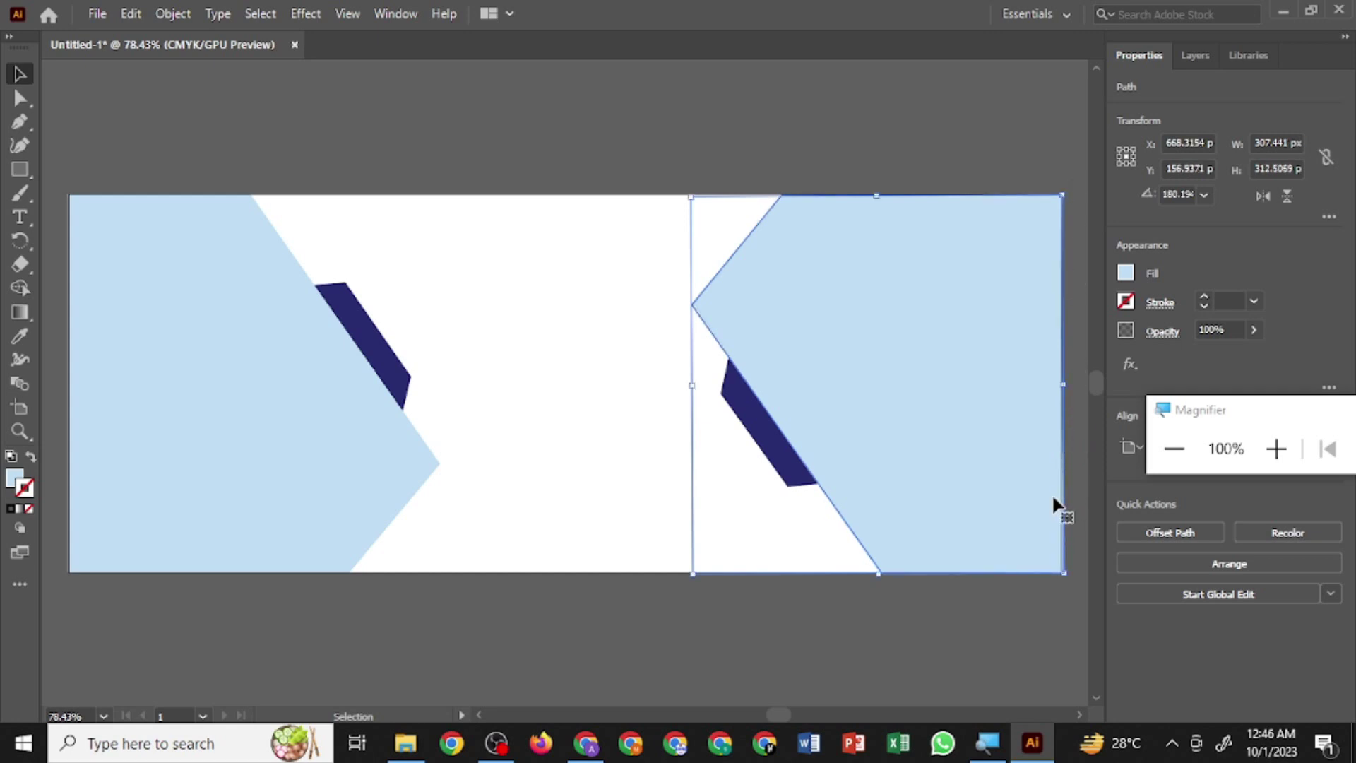
key(Left)
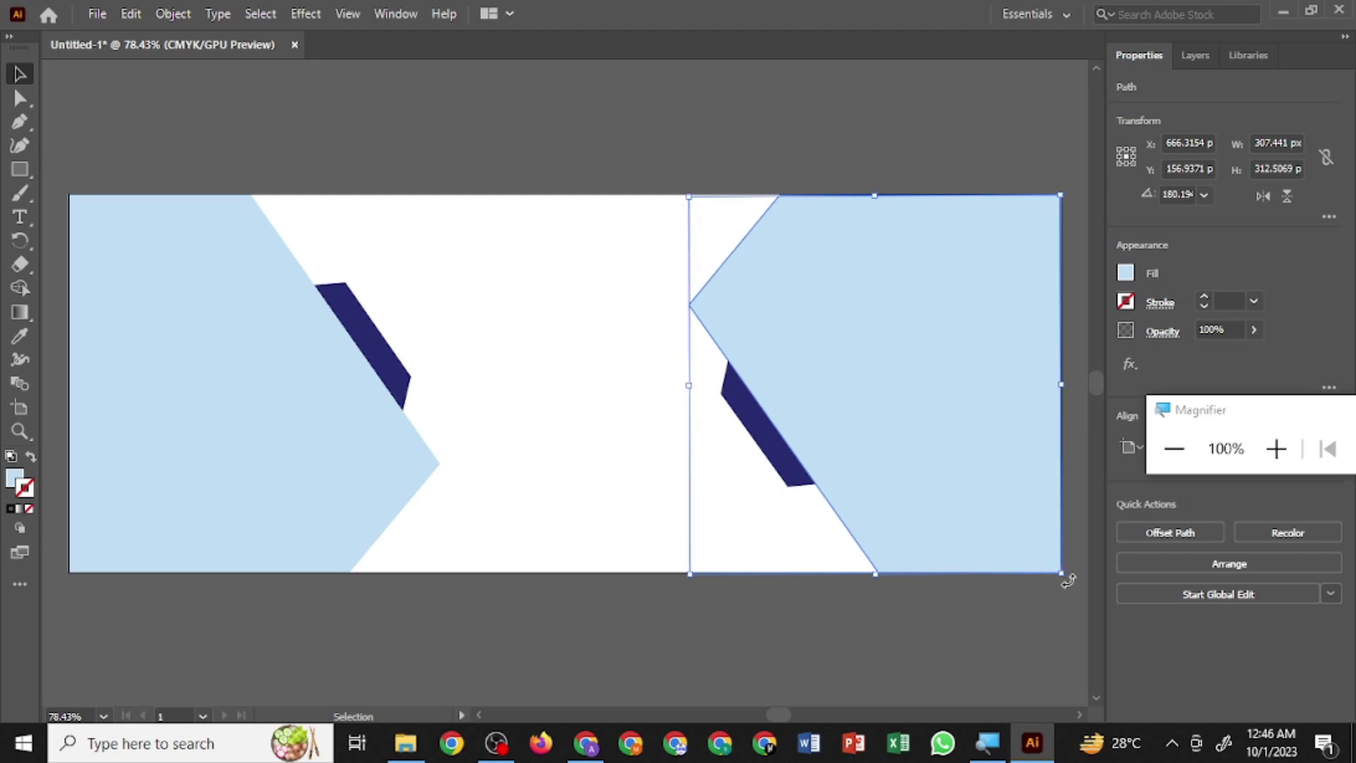
- Fine-tune the right shape's tilt to about 179.8° so its edges sit flush
click(867, 642)
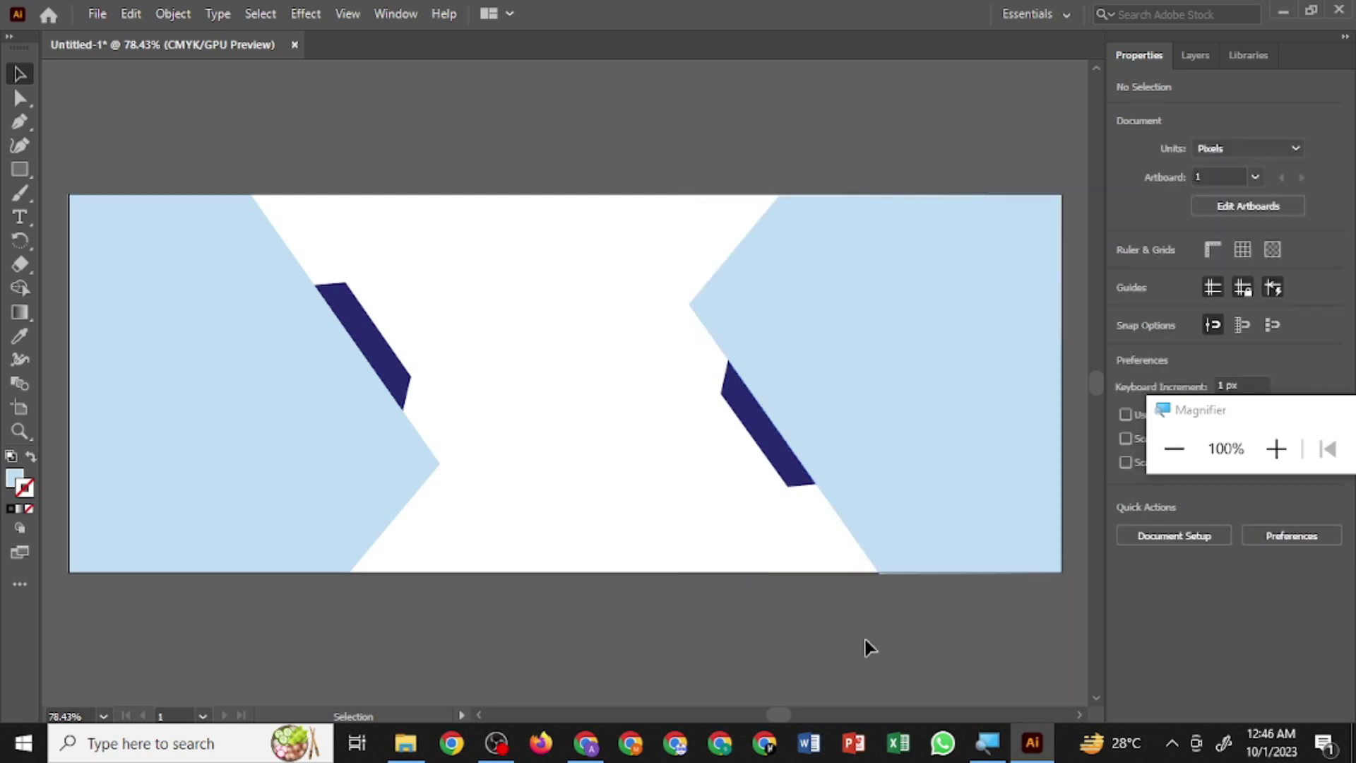
click(879, 452)
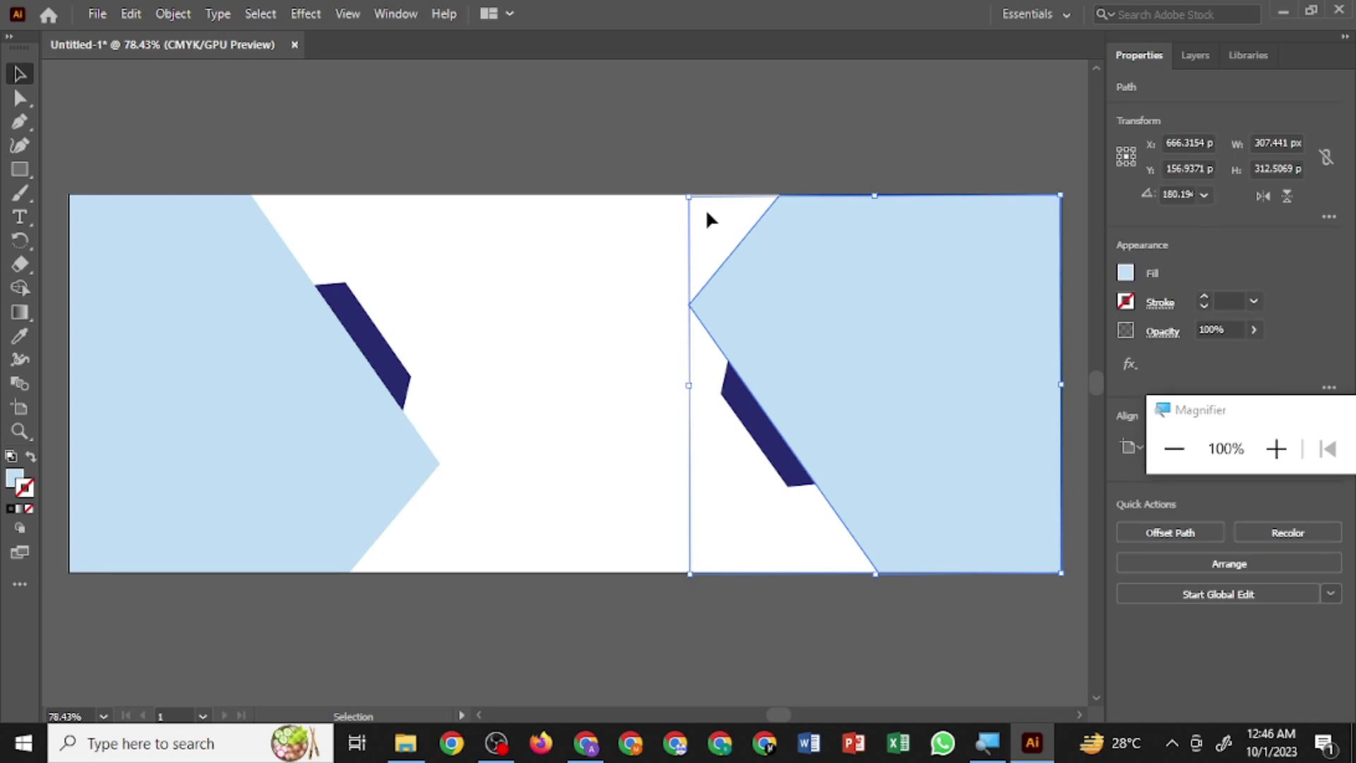
drag(681, 191, 684, 191)
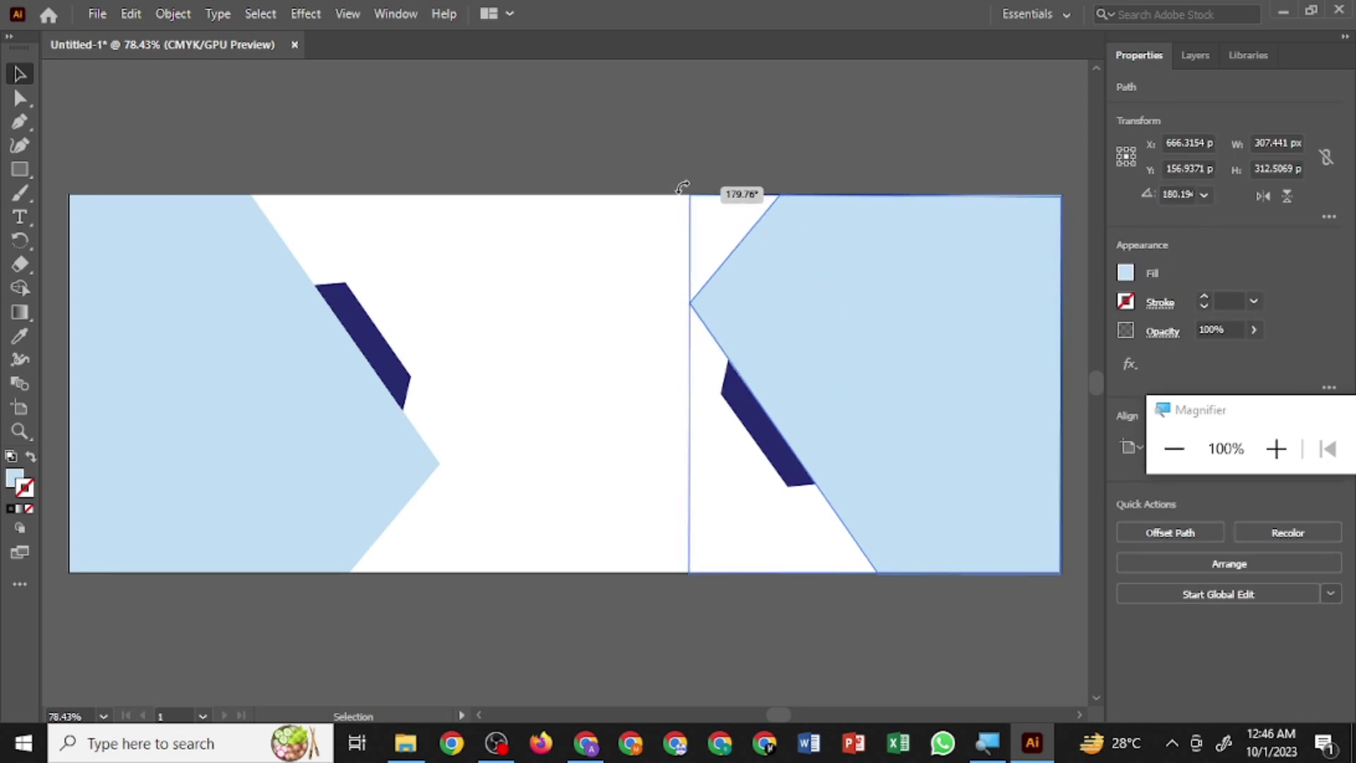
click(874, 630)
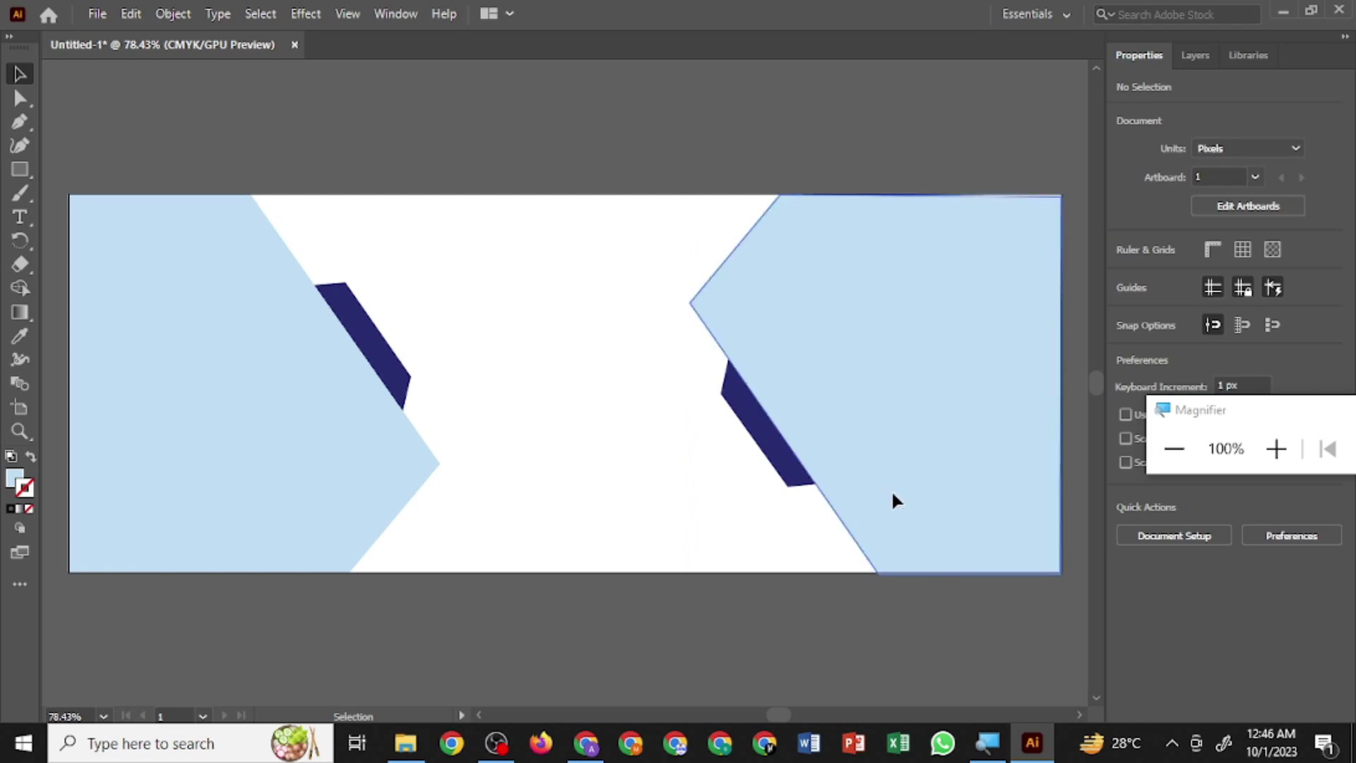
click(892, 495)
click(883, 629)
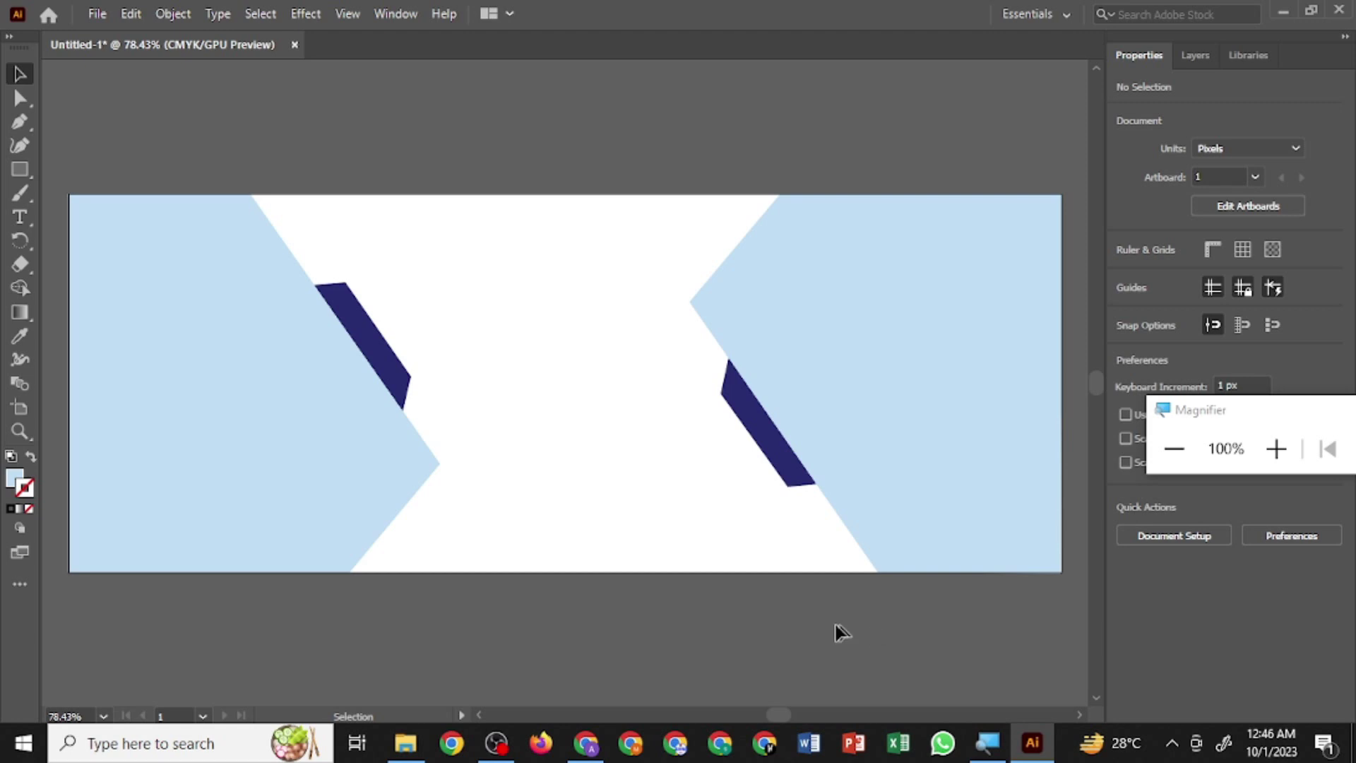
- Duplicate the right navy strip and nudge the upper strip up and left
click(766, 453)
mouse_move(772, 453)
mouse_down()
mouse_move(566, 416)
mouse_move(762, 527)
mouse_up()
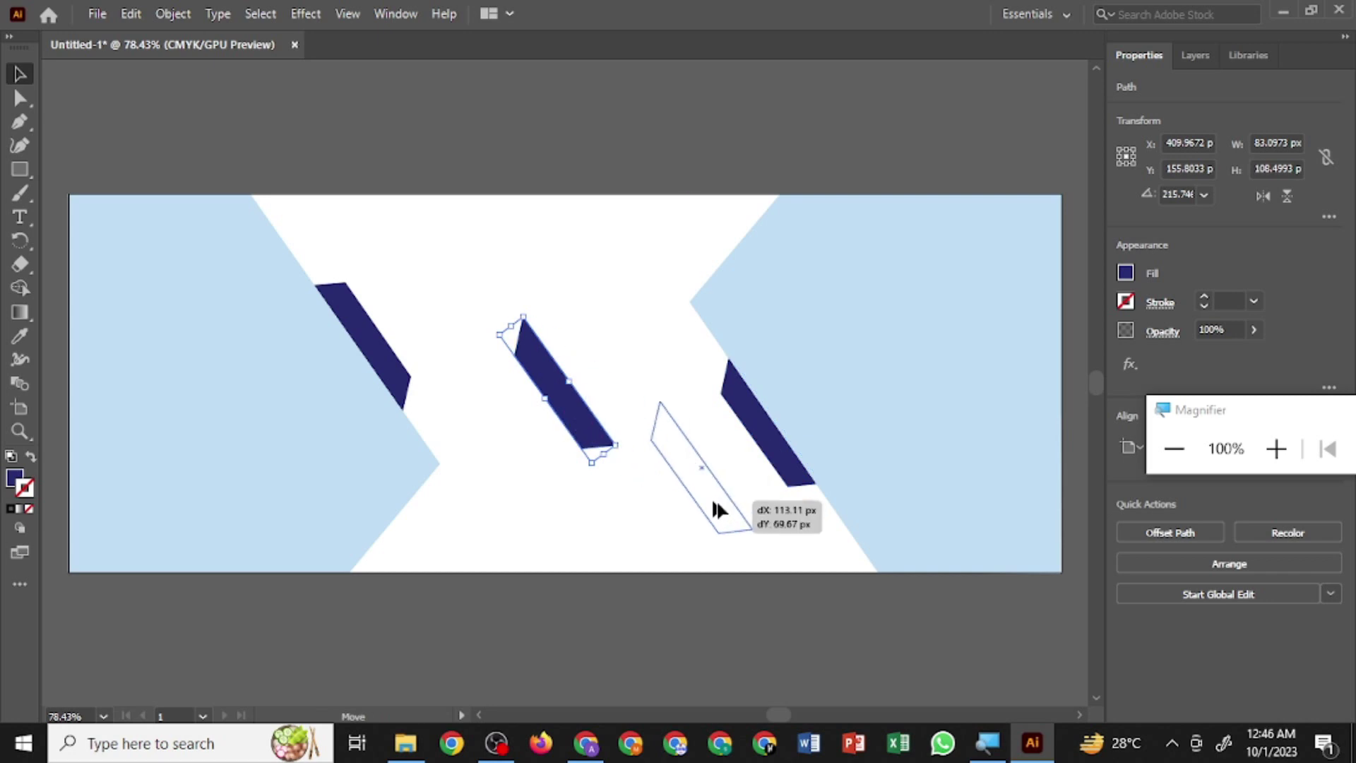
click(770, 431)
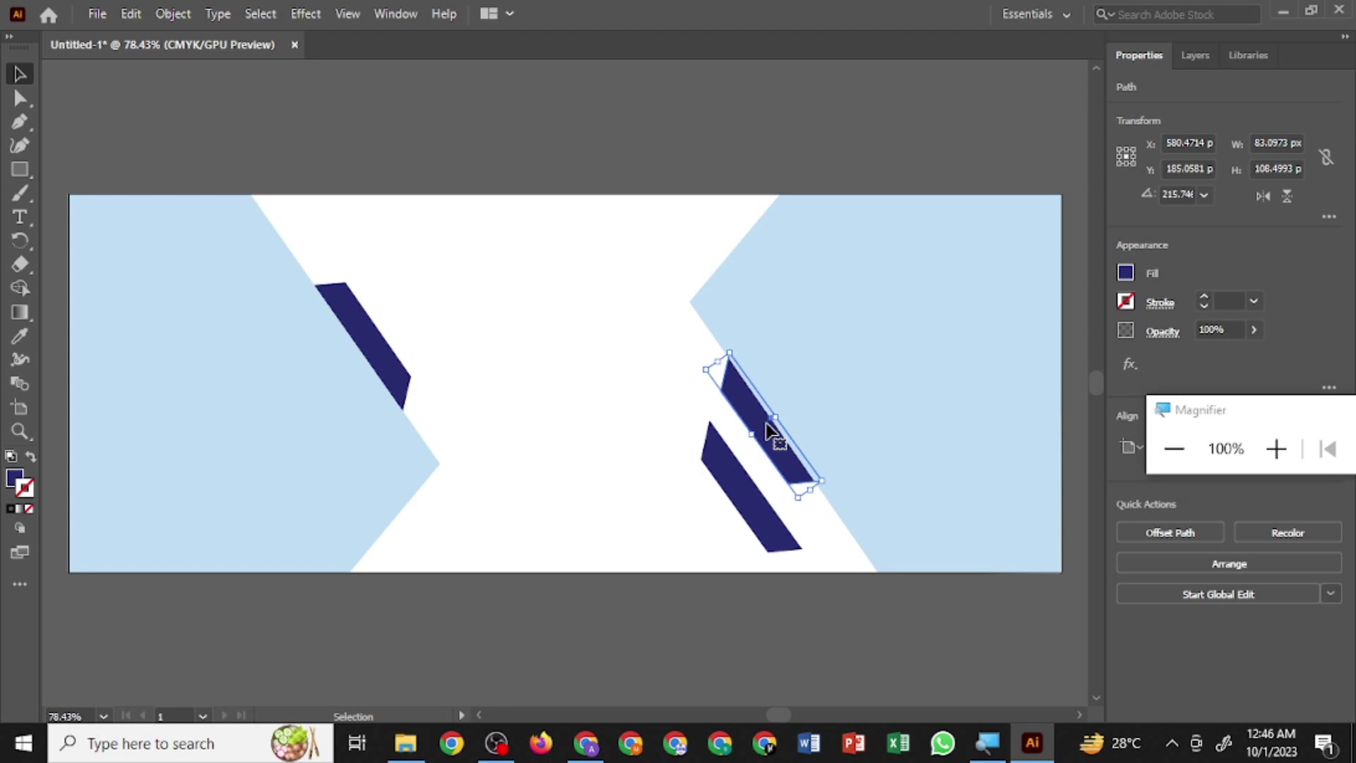
key(Left)
key(Up)
key(Left)
key(Up)
key(Left)
key(Up)
key(Up)
key(Left)
key(Left)
key(Left)
key(Up)
key(Left)
key(Right)
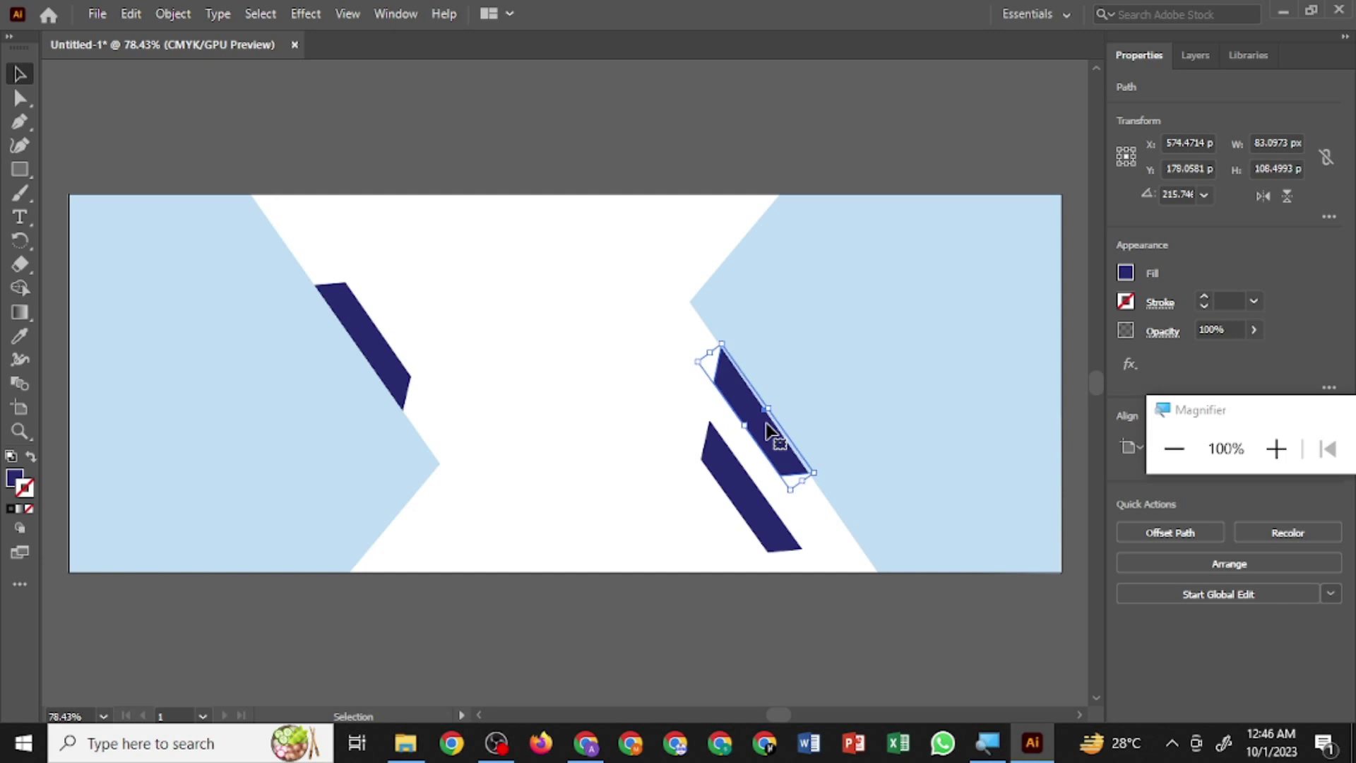
- Fit the new strip along the light-blue shape's slanted edge, stretched to the banner's bottom
mouse_move(774, 529)
mouse_down()
mouse_move(804, 512)
mouse_move(815, 580)
mouse_move(869, 572)
mouse_up()
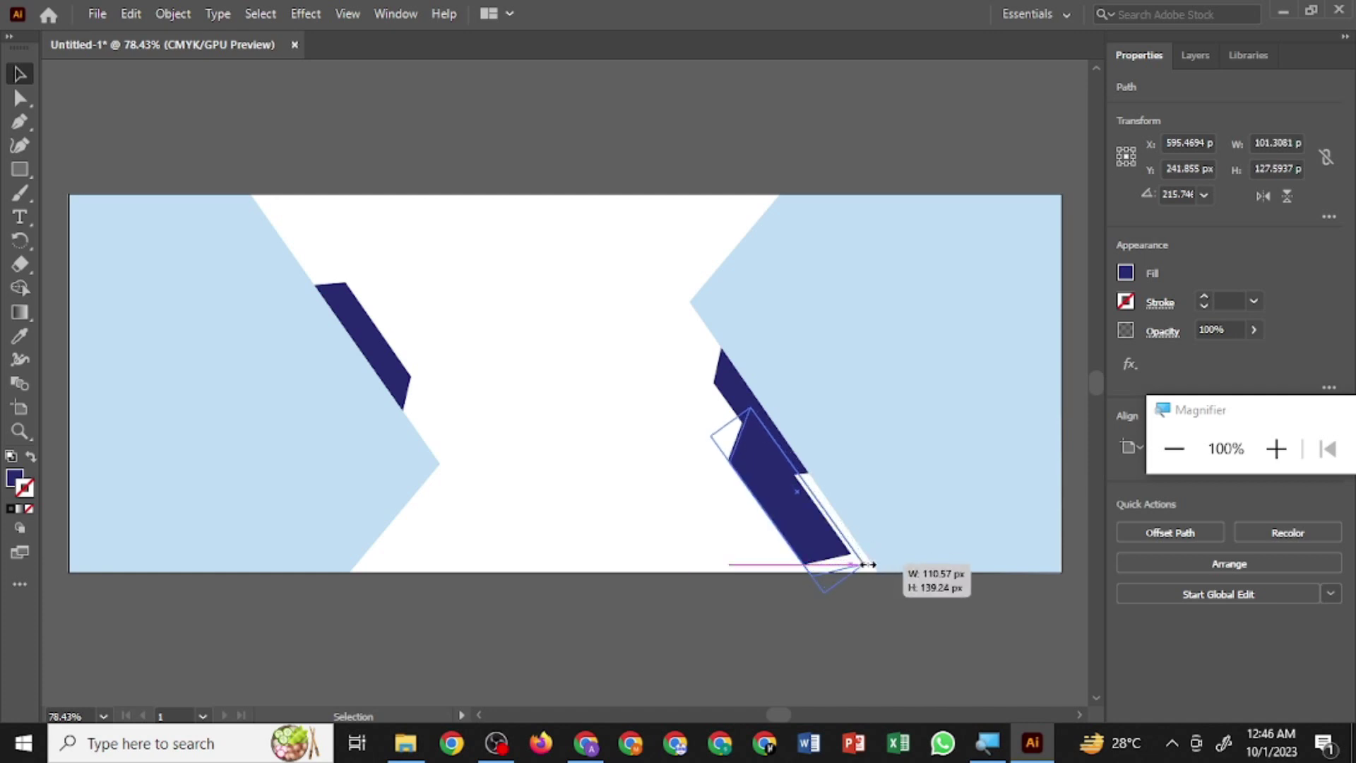
drag(770, 516, 776, 507)
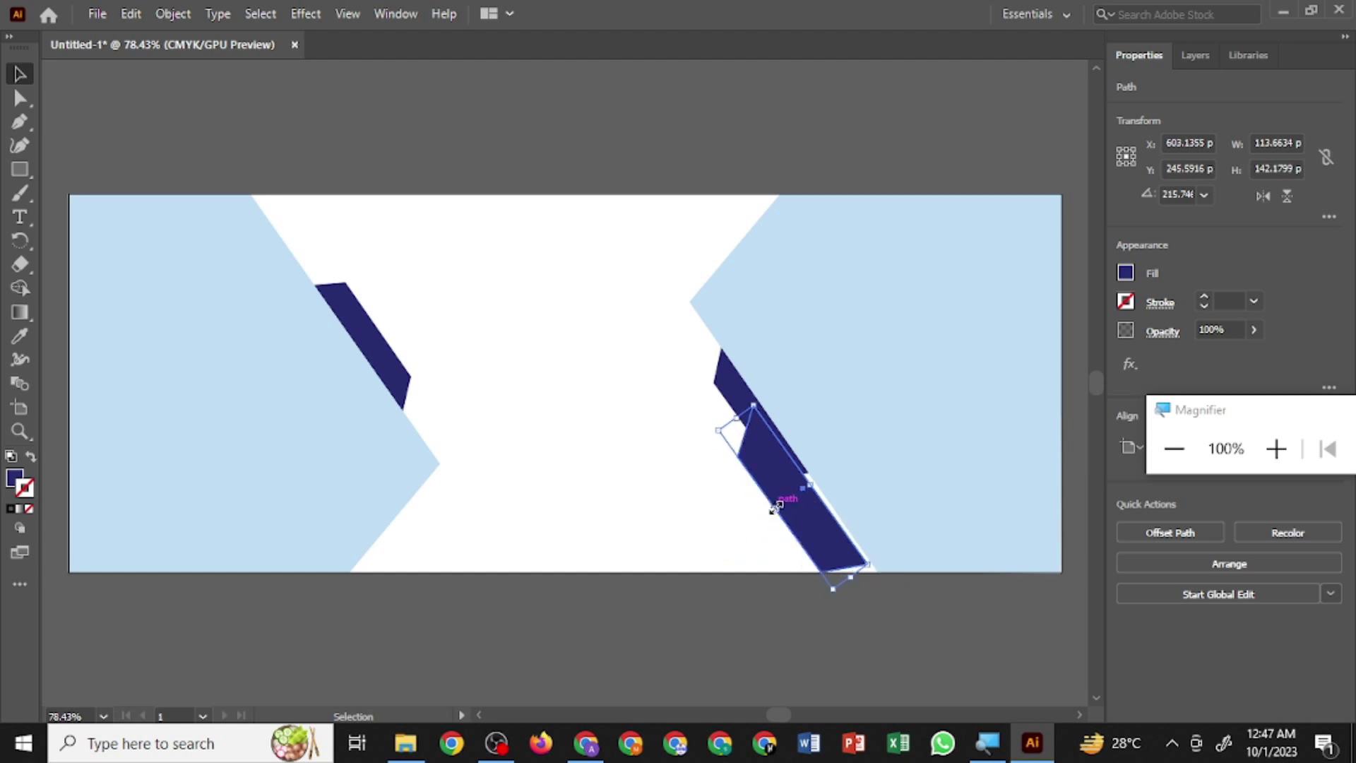
drag(777, 478, 782, 475)
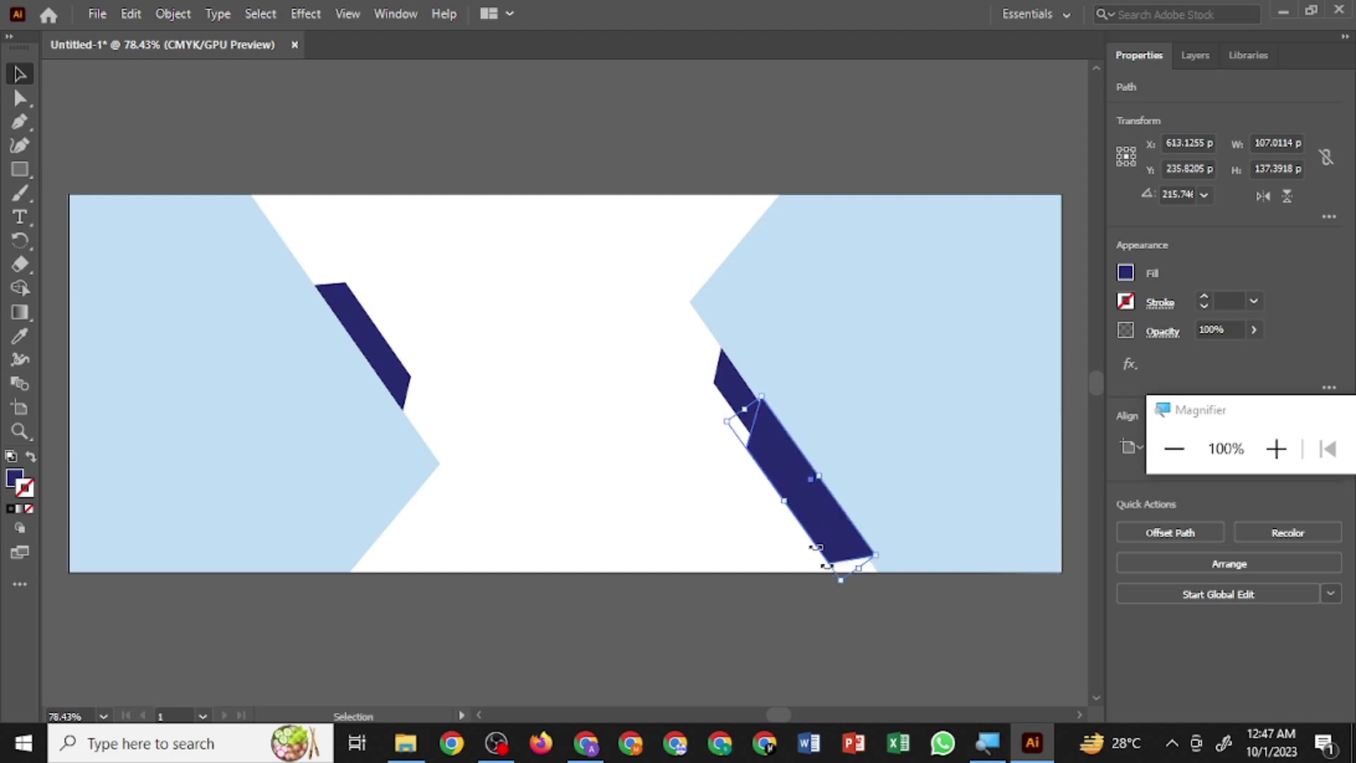
drag(770, 445, 759, 432)
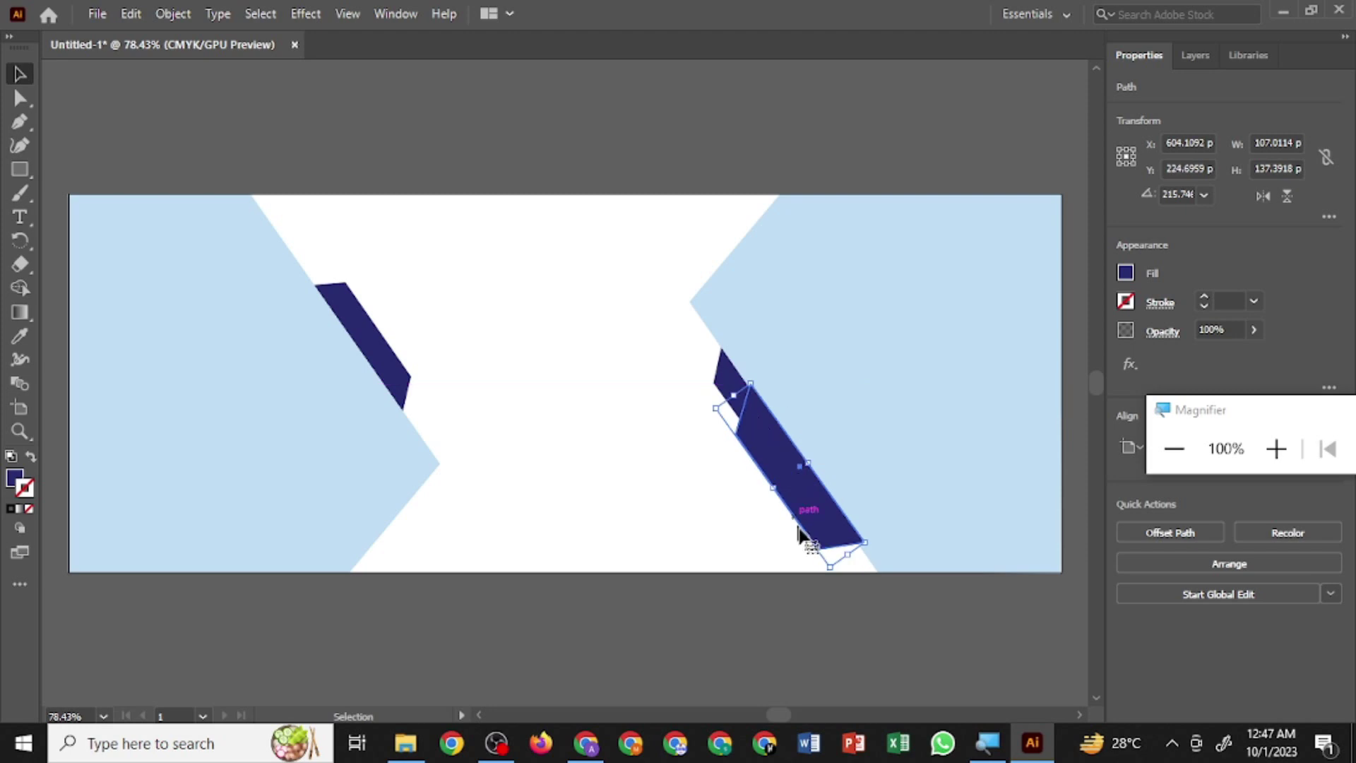
drag(852, 555, 852, 564)
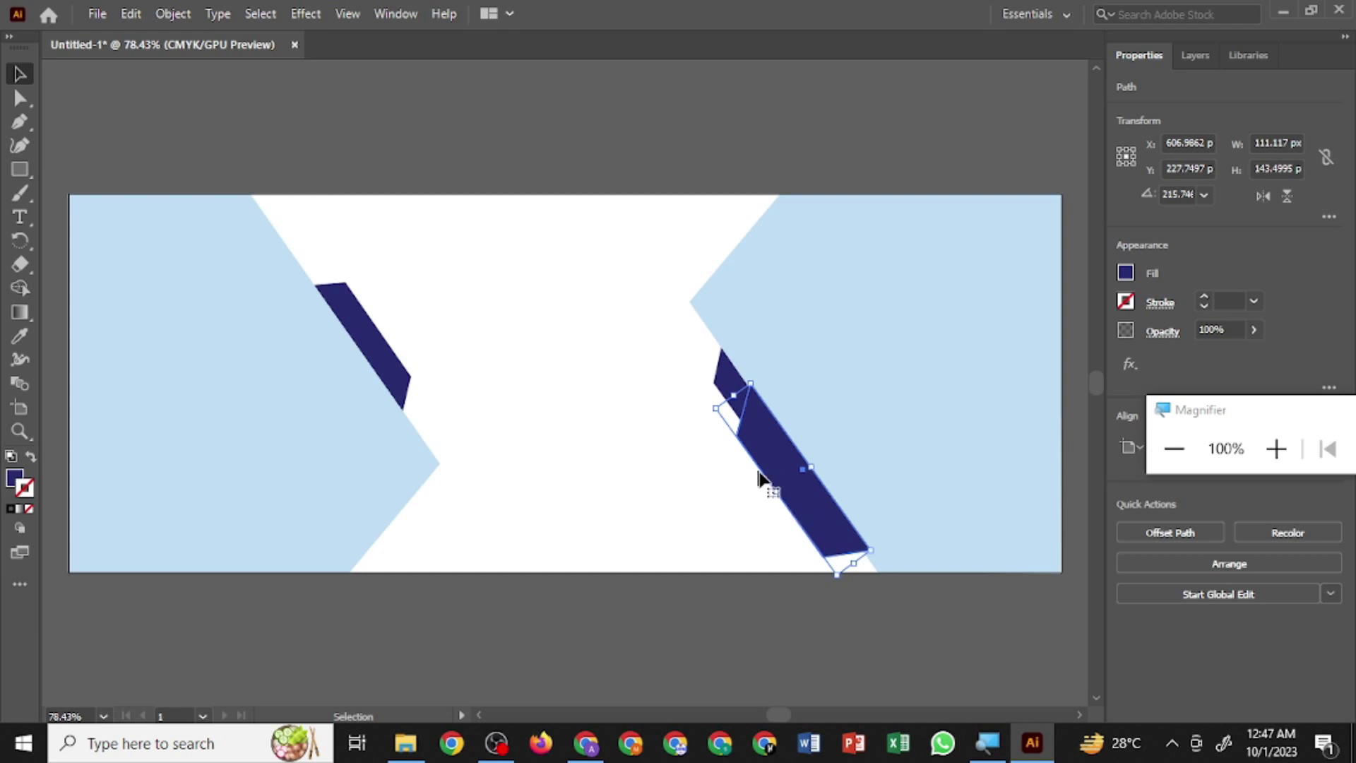
drag(856, 563, 857, 563)
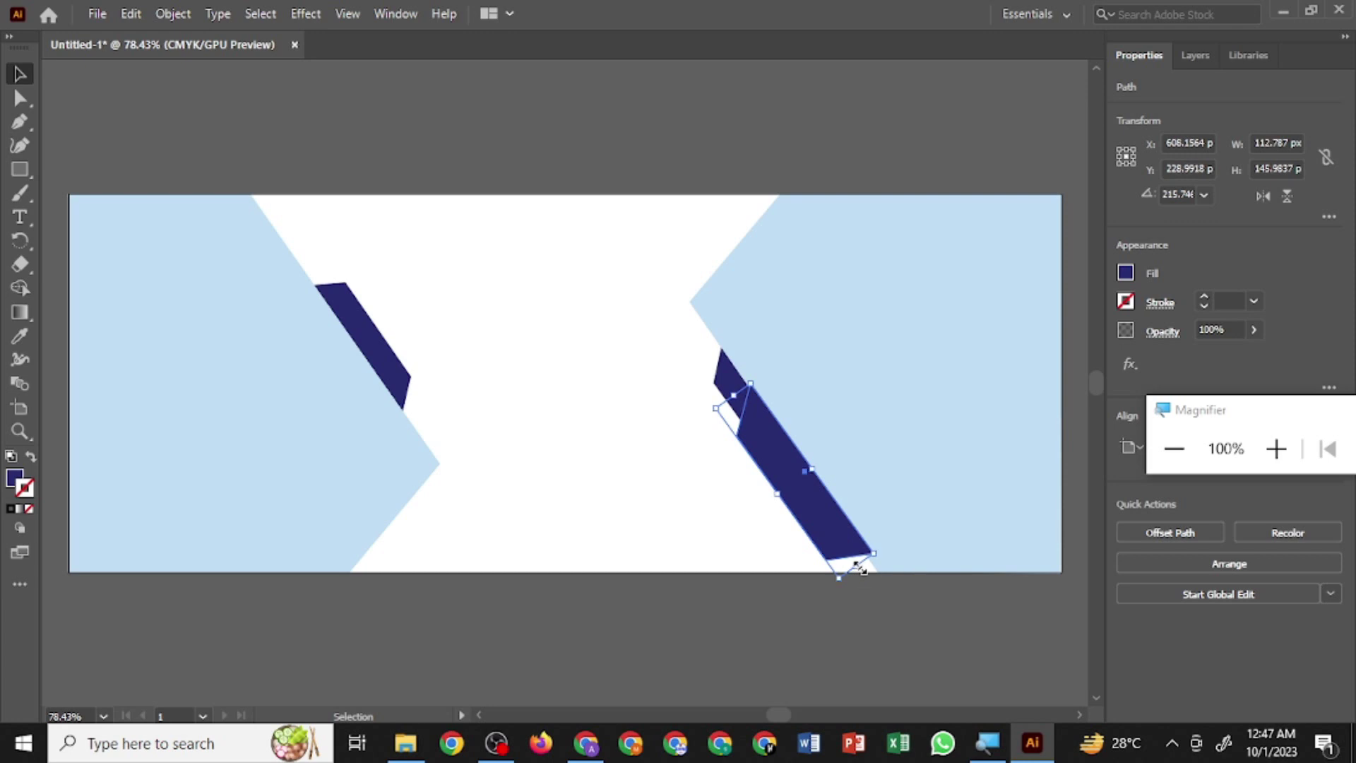
drag(777, 492, 777, 487)
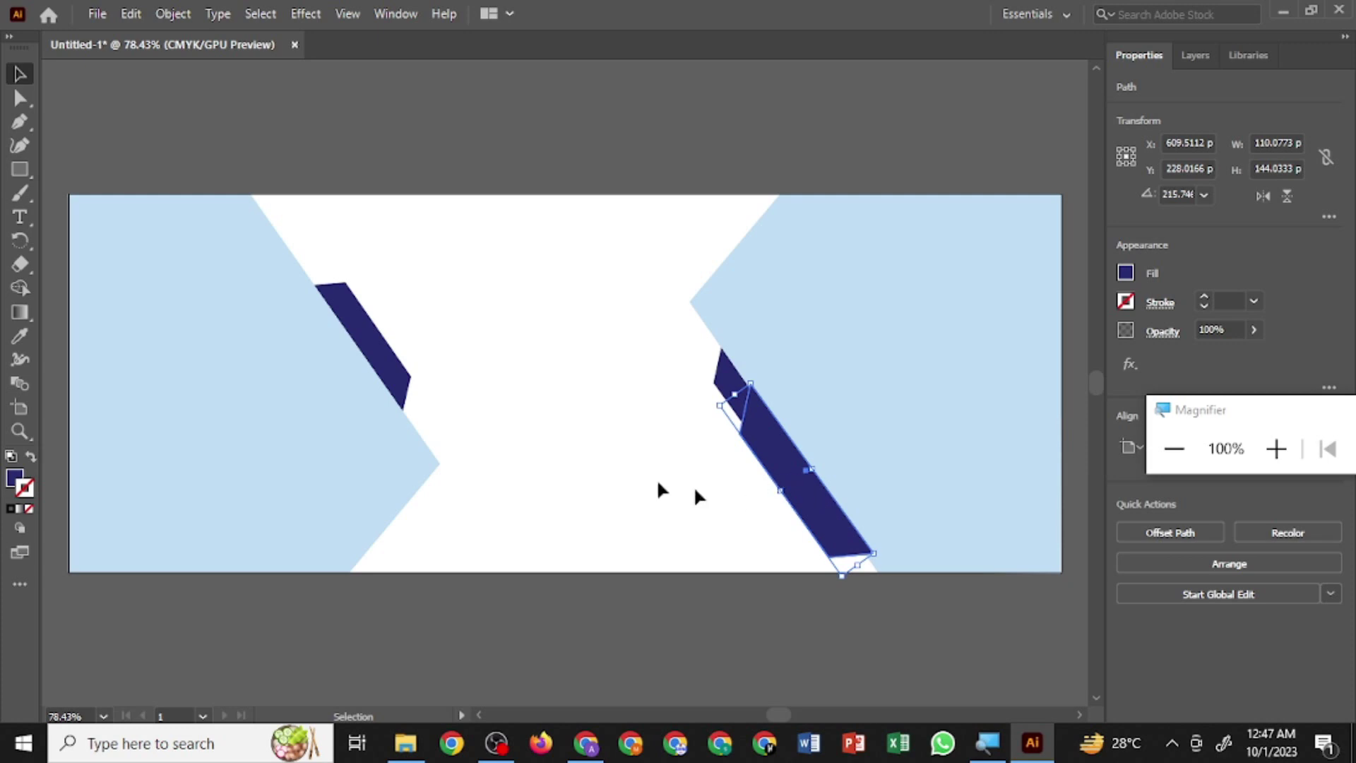
- Open the Color Picker for the new strip's fill and pick a brighter blue
click(13, 482)
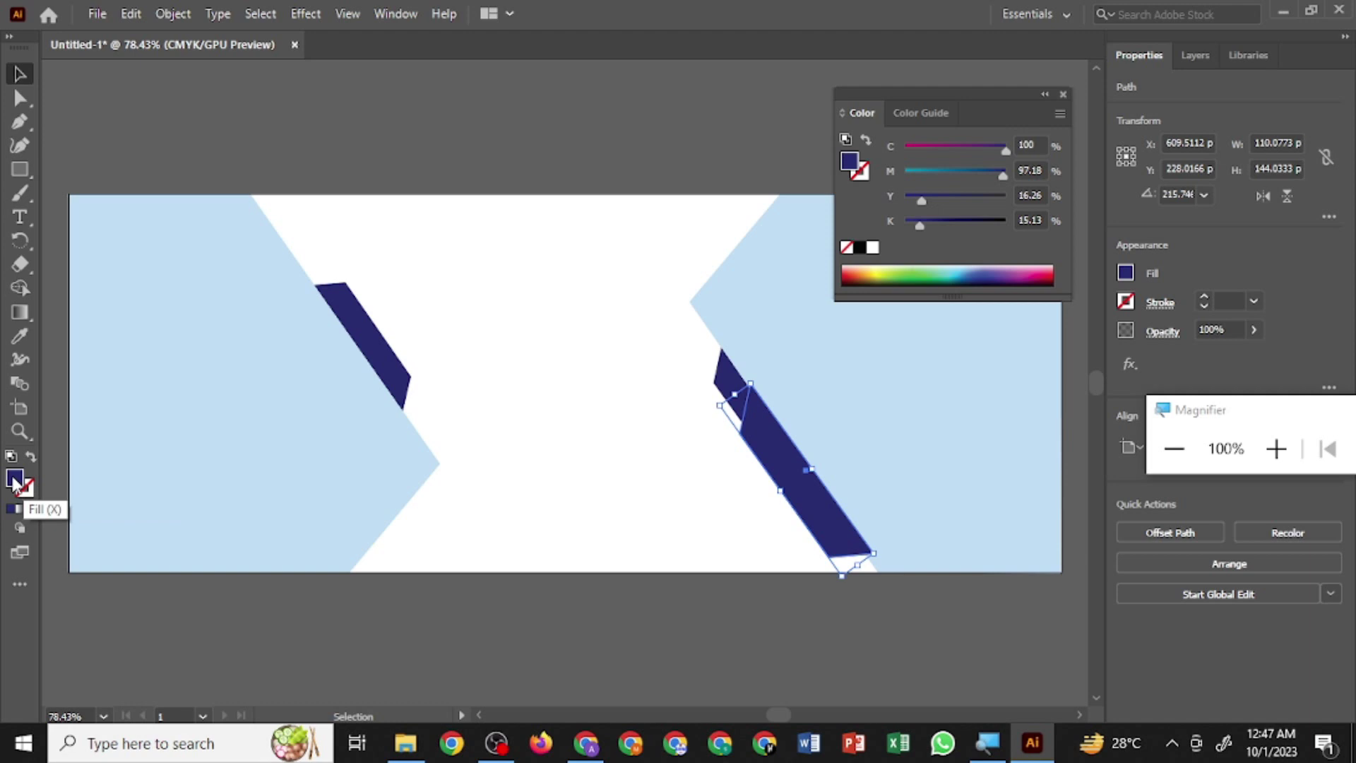
double_click(13, 481)
mouse_move(579, 377)
mouse_down()
mouse_move(600, 238)
mouse_move(566, 247)
mouse_move(612, 237)
mouse_up()
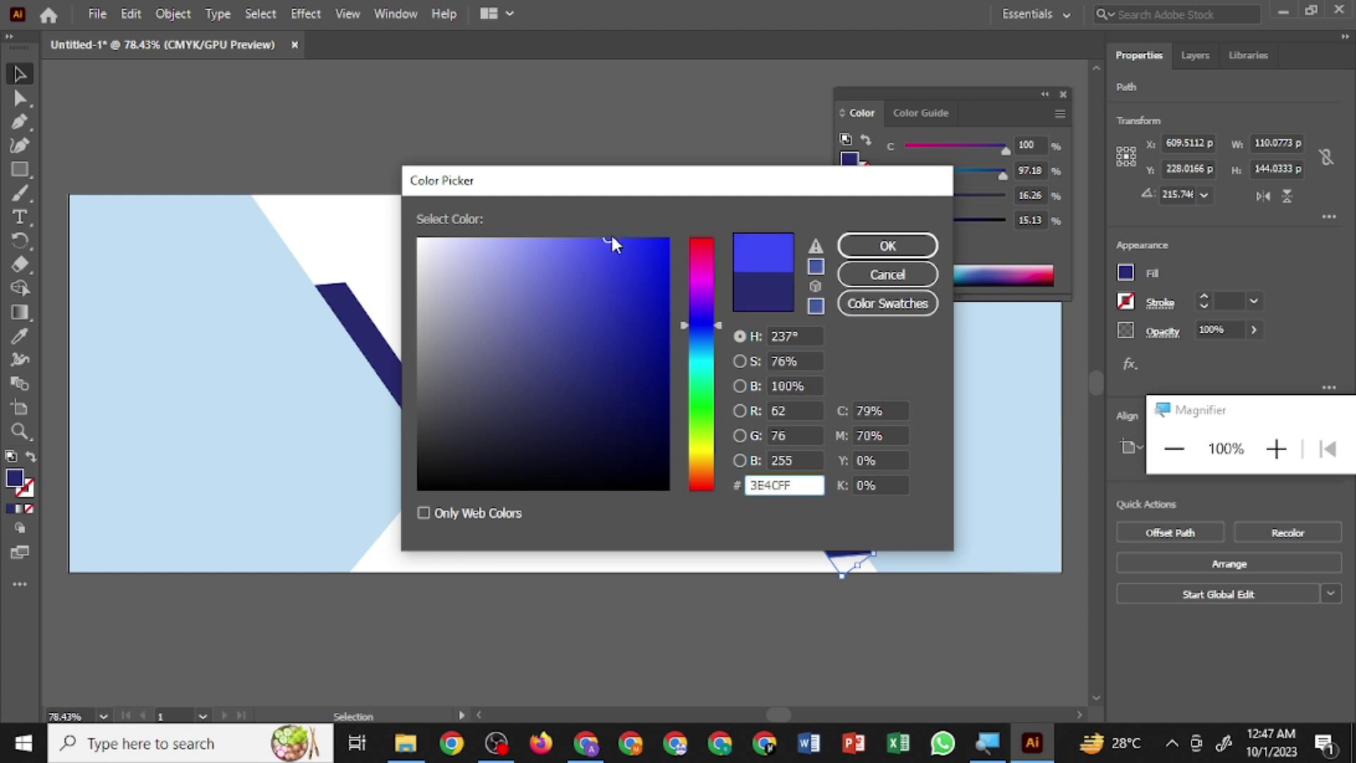
- Apply a more saturated blue fill to the lower-right stripe
click(856, 252)
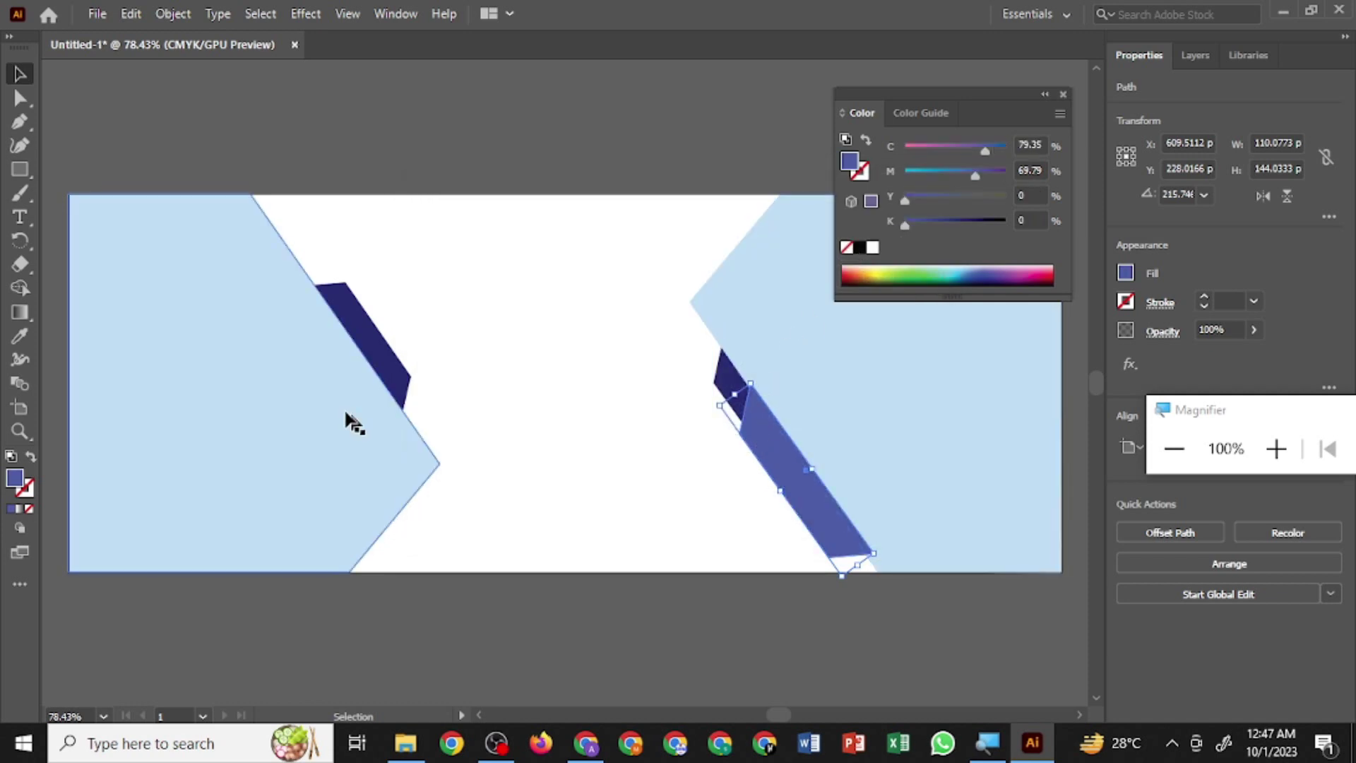
double_click(16, 479)
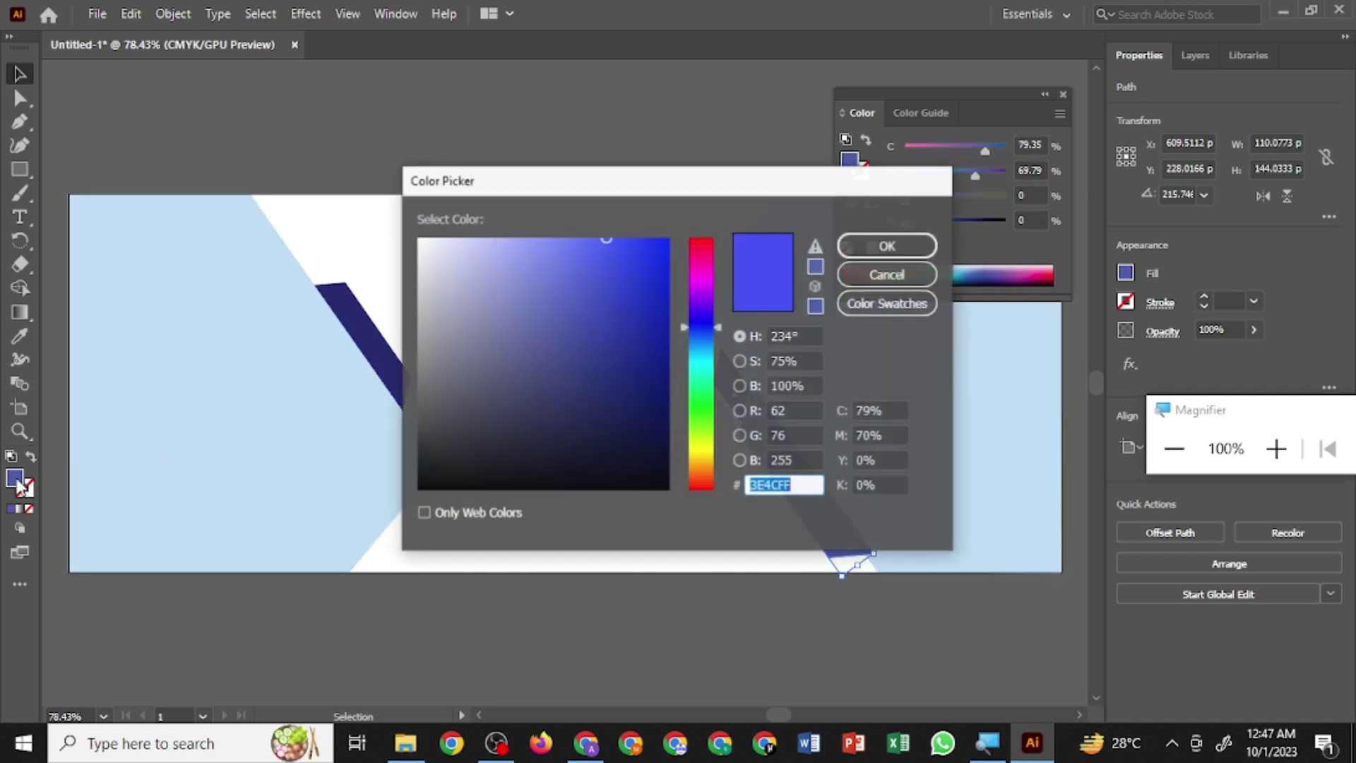
mouse_move(607, 242)
mouse_down()
mouse_move(540, 249)
mouse_move(685, 234)
mouse_up()
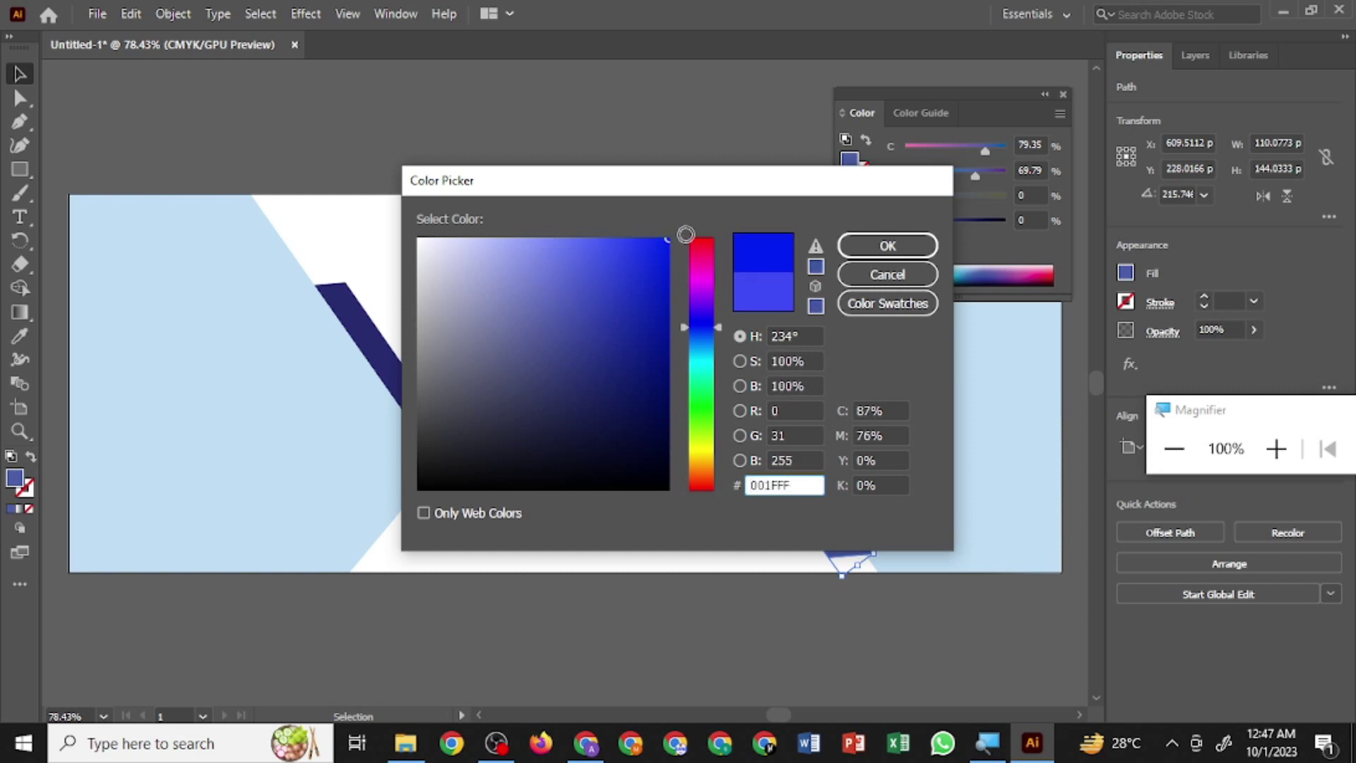
click(888, 243)
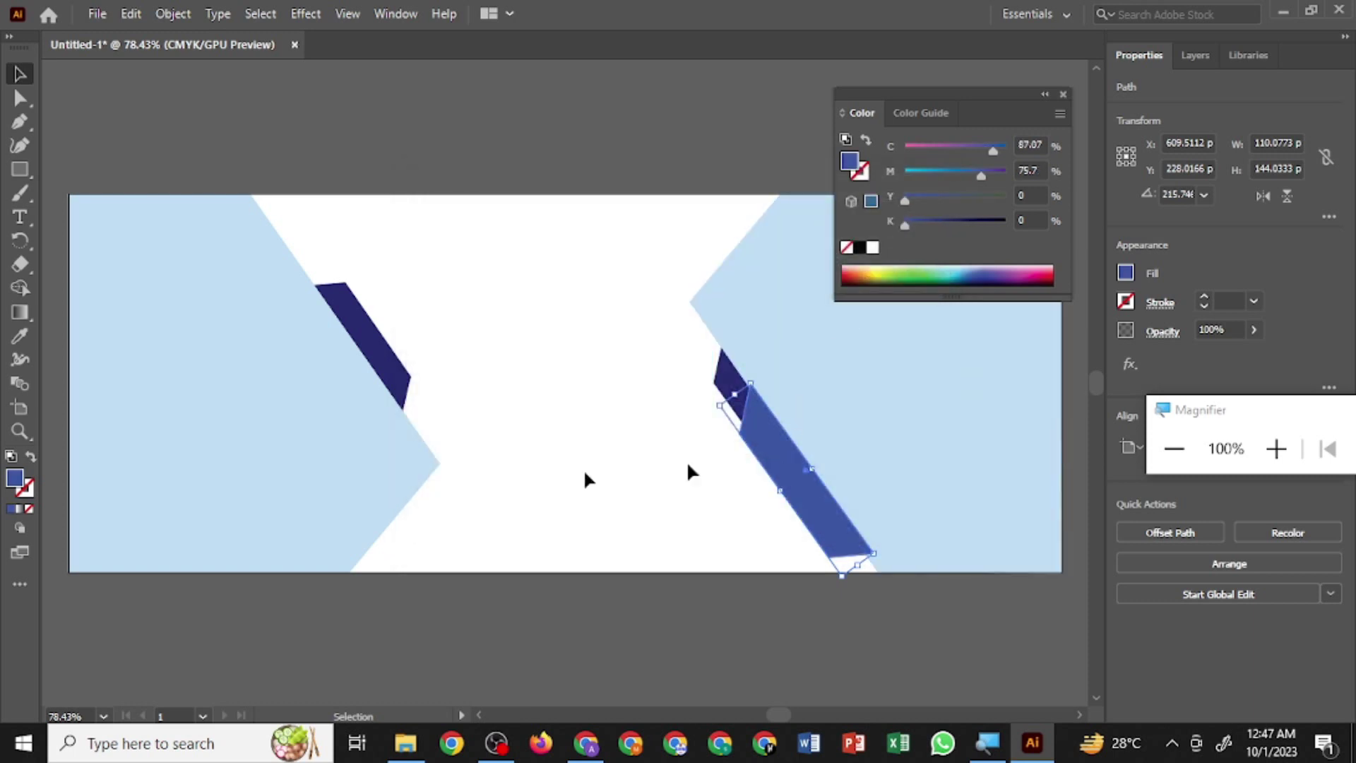
- Rework the stripe's blue darker, then brighter, settling on a medium blue
double_click(17, 480)
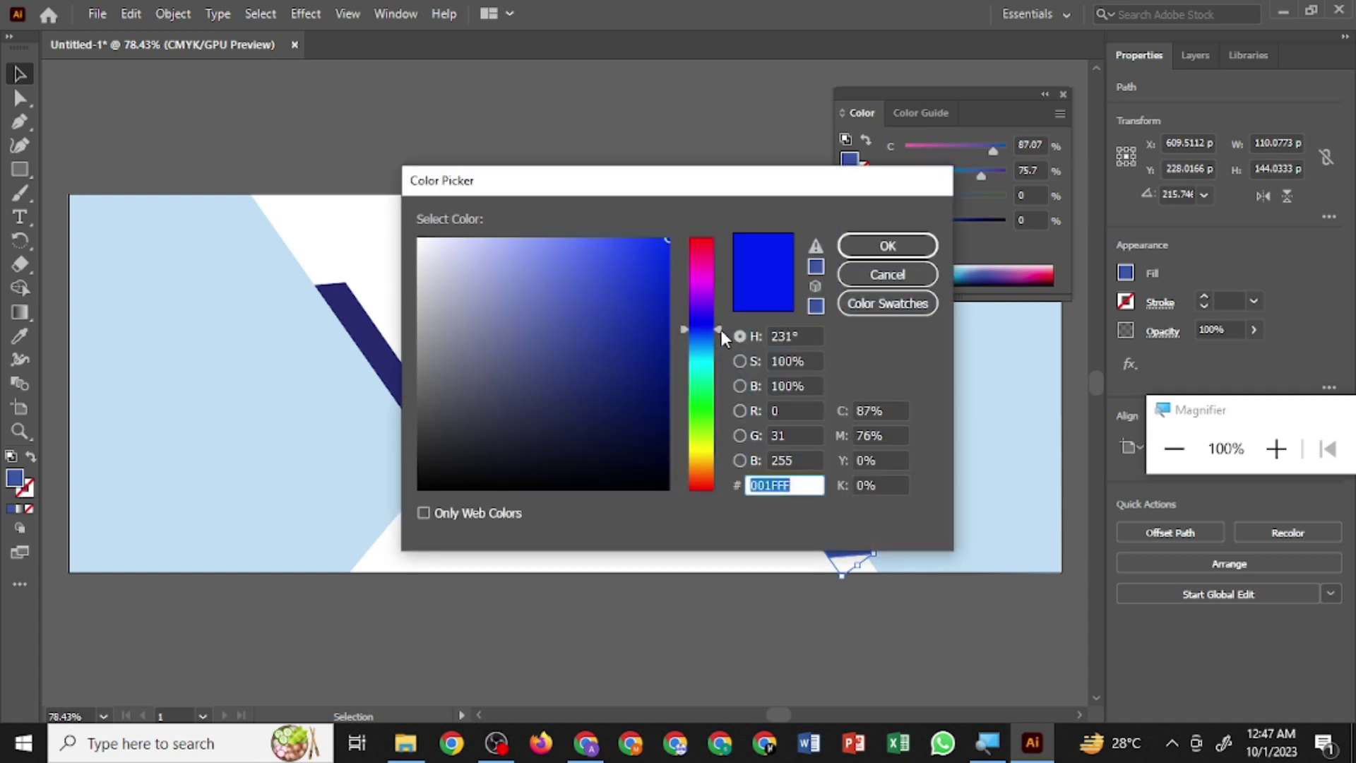
click(653, 297)
drag(653, 297, 686, 223)
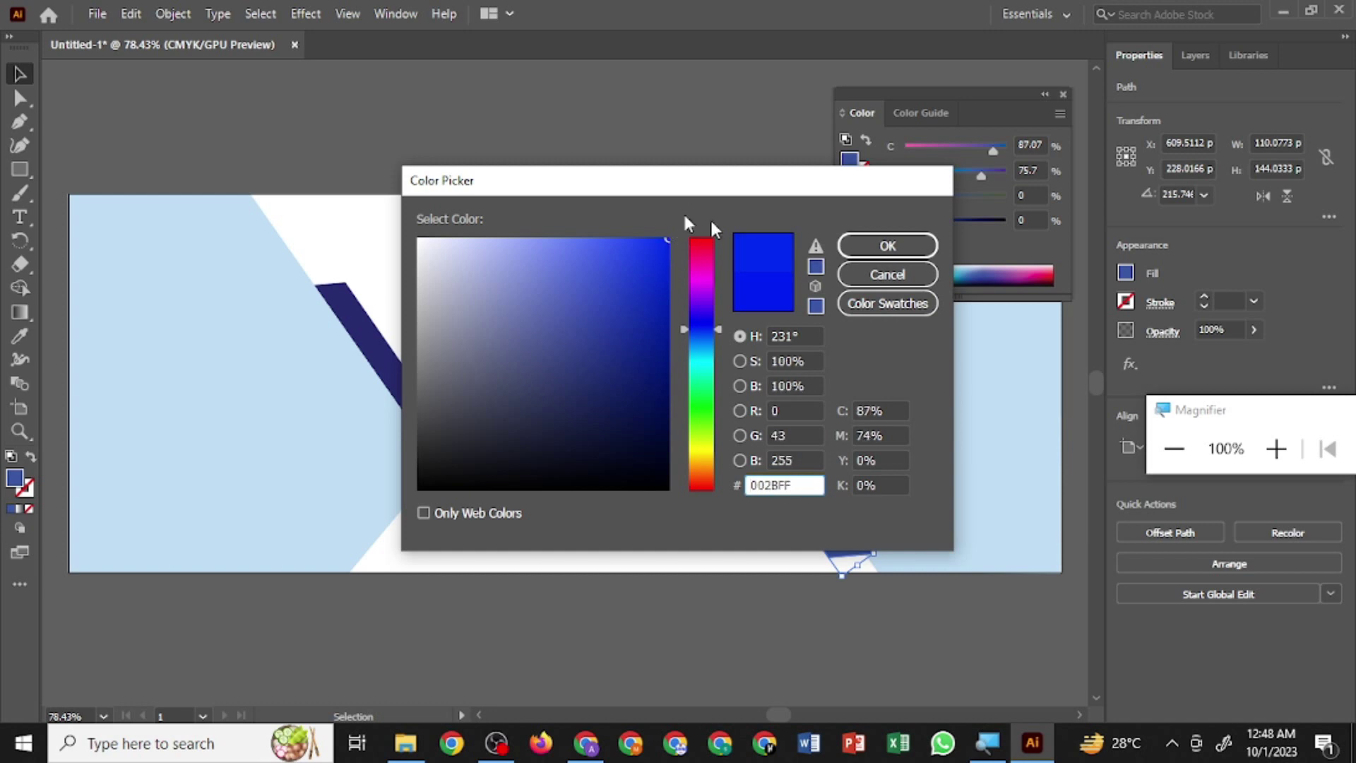
mouse_move(651, 294)
mouse_down()
mouse_move(673, 279)
mouse_move(708, 327)
mouse_up()
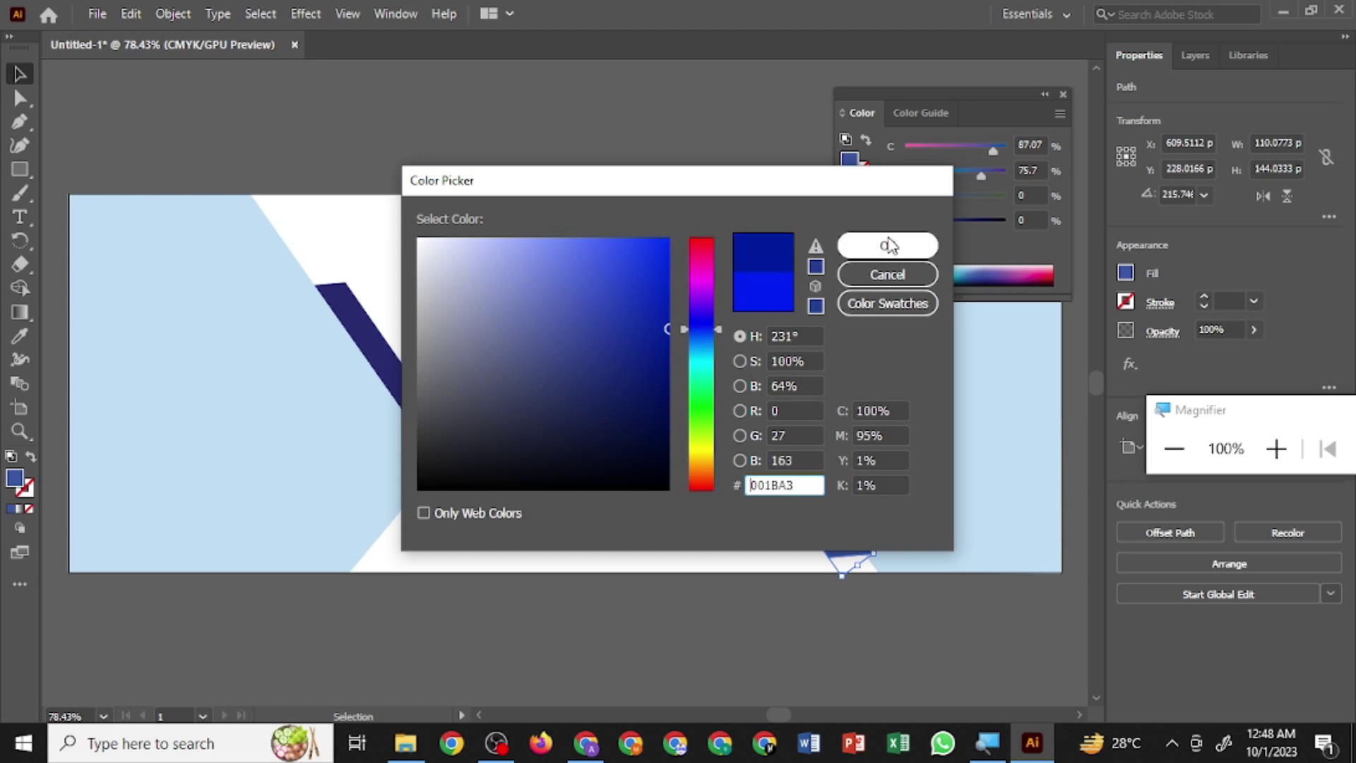
click(888, 245)
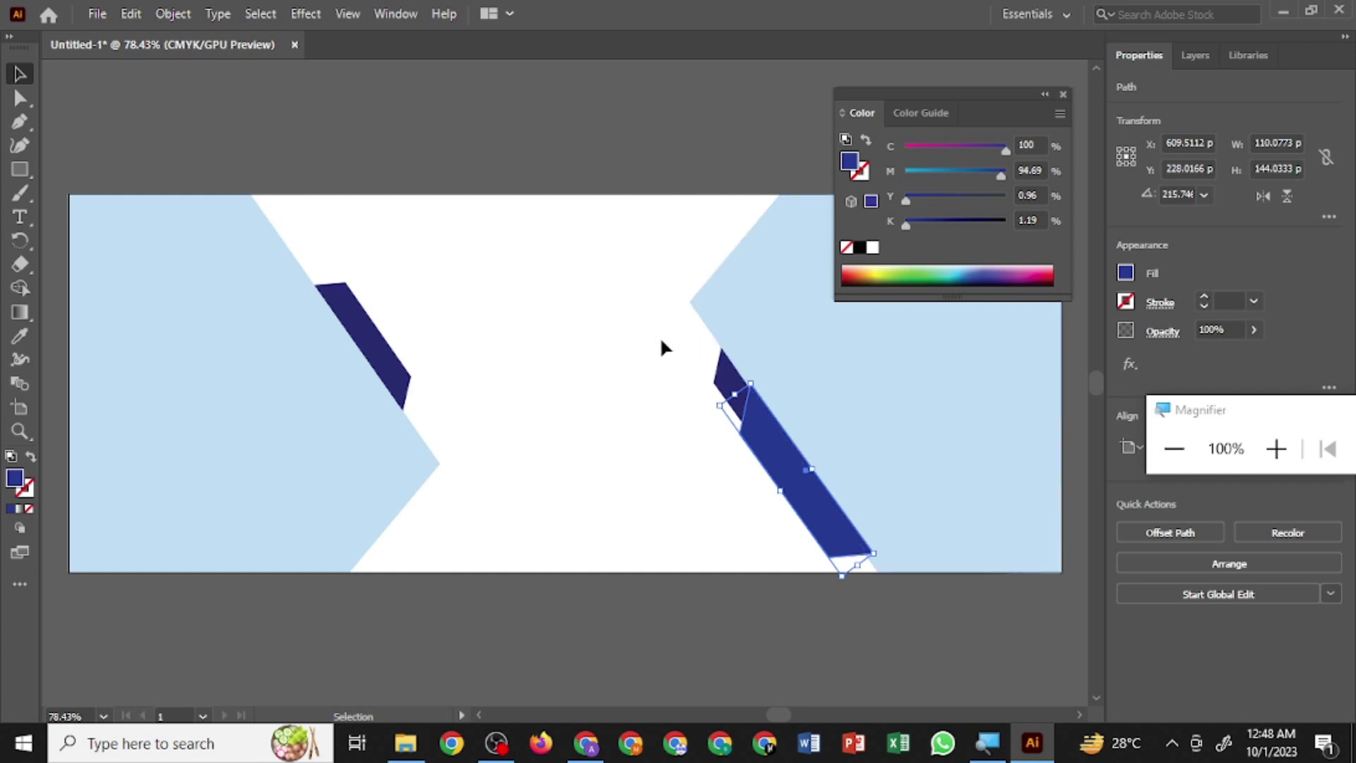
double_click(17, 479)
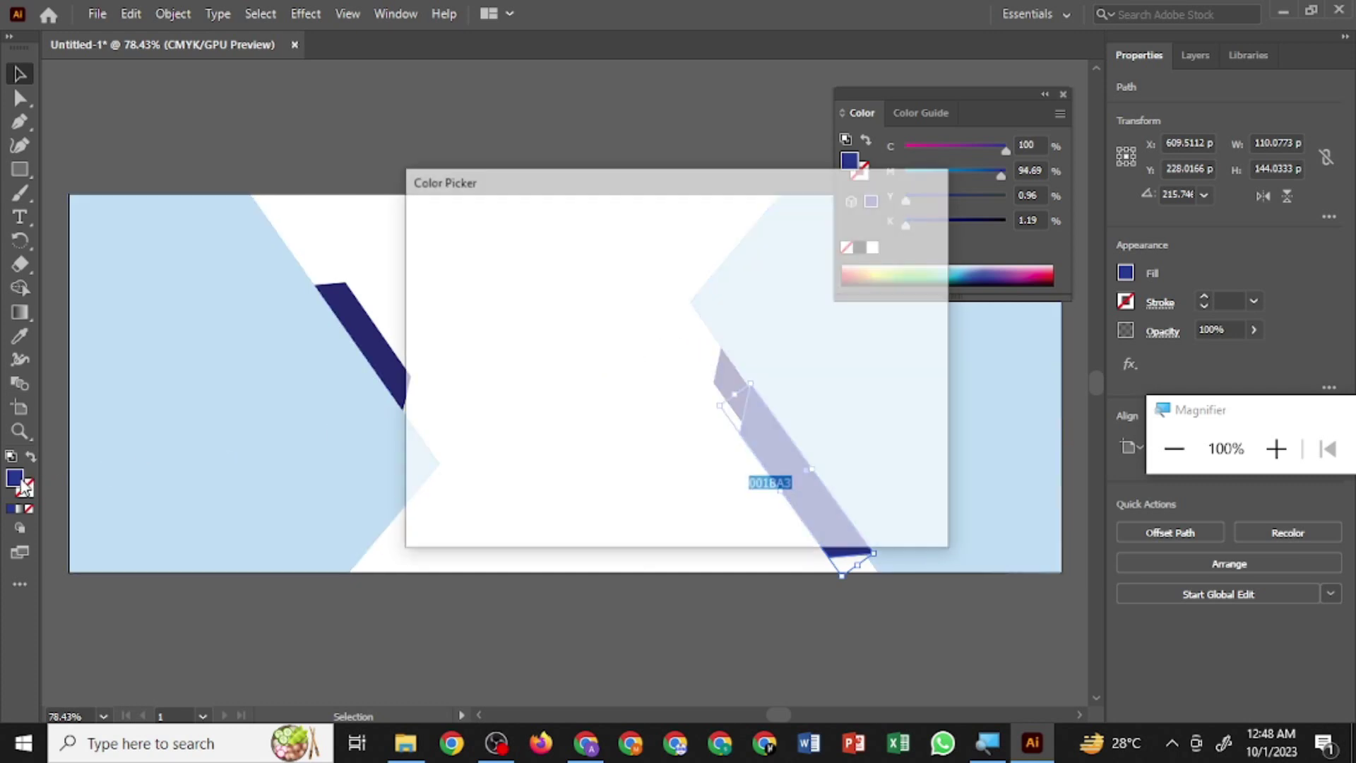
drag(671, 332, 669, 333)
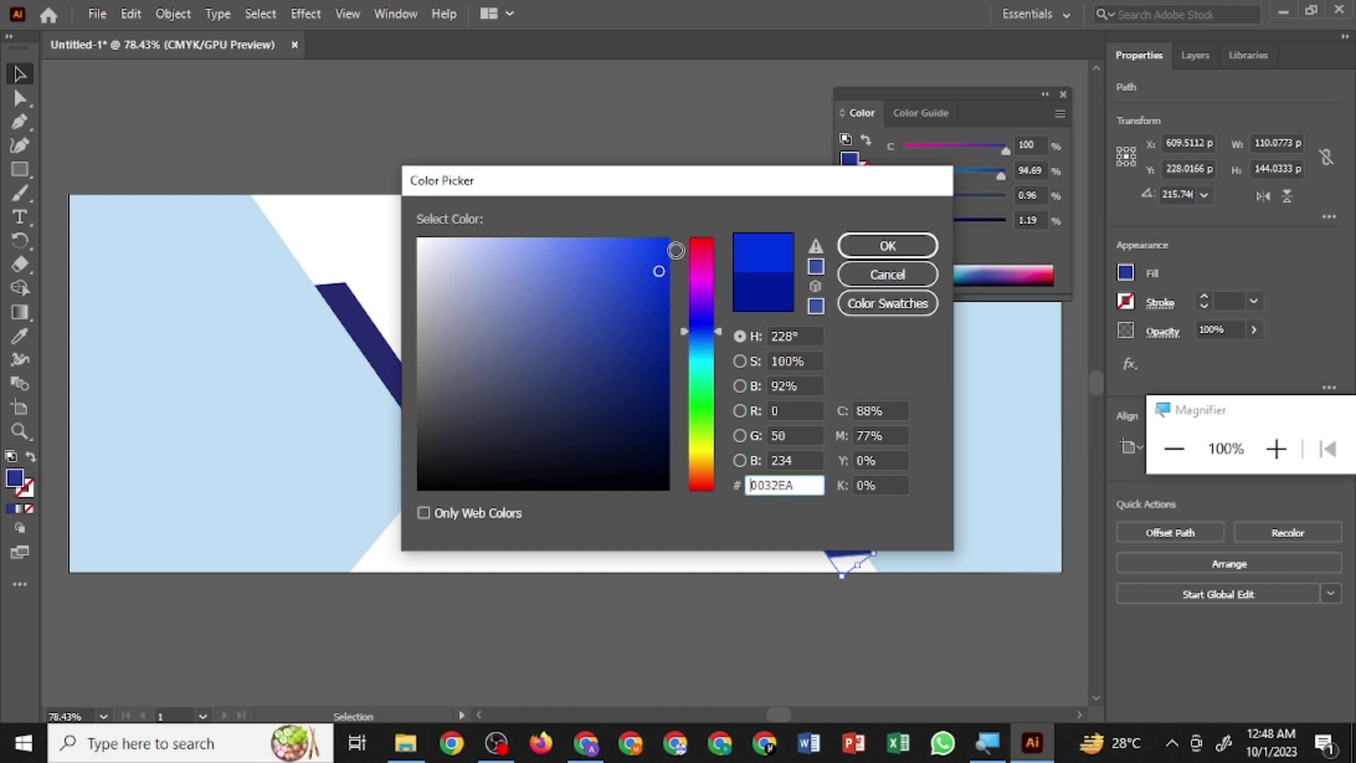
drag(666, 330, 678, 221)
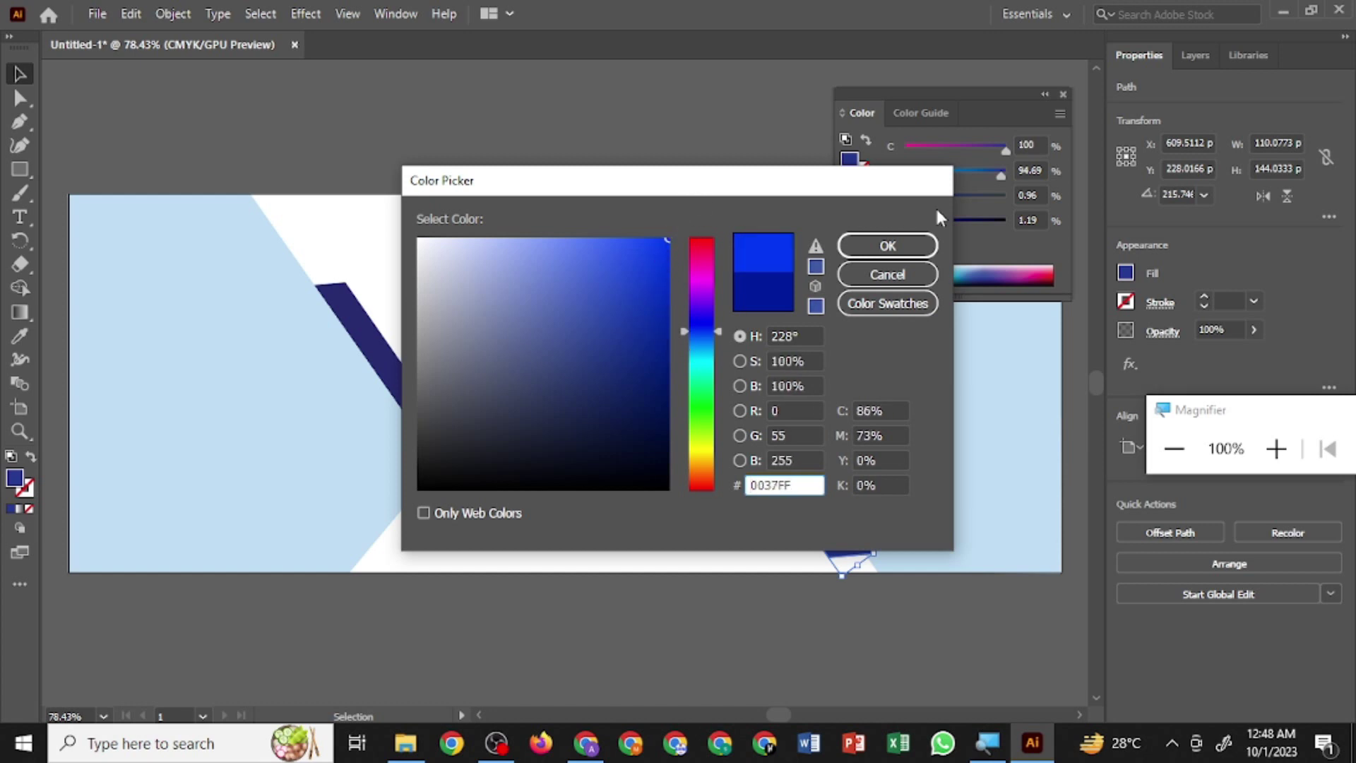
click(904, 244)
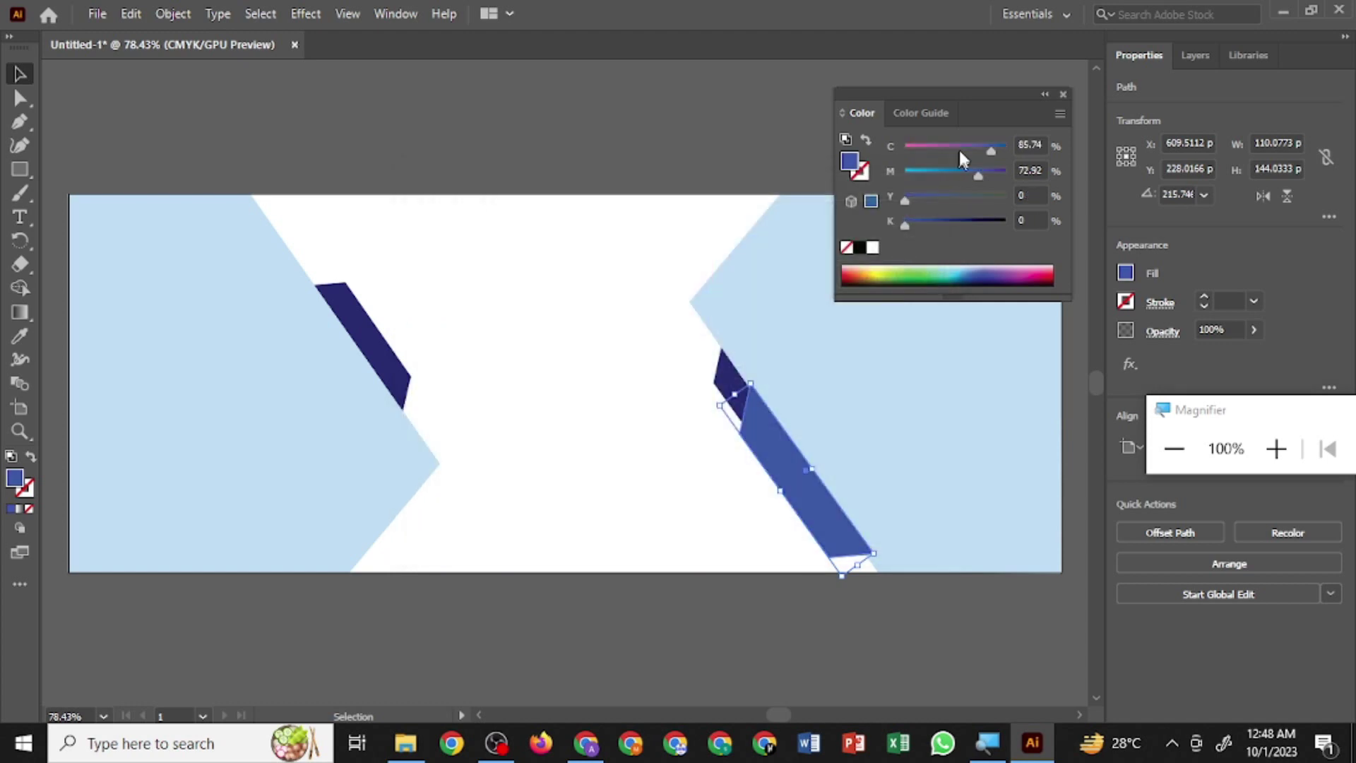
- Tune the stripe's magenta and black sliders until it becomes a deep, near-black purple
drag(977, 173, 934, 173)
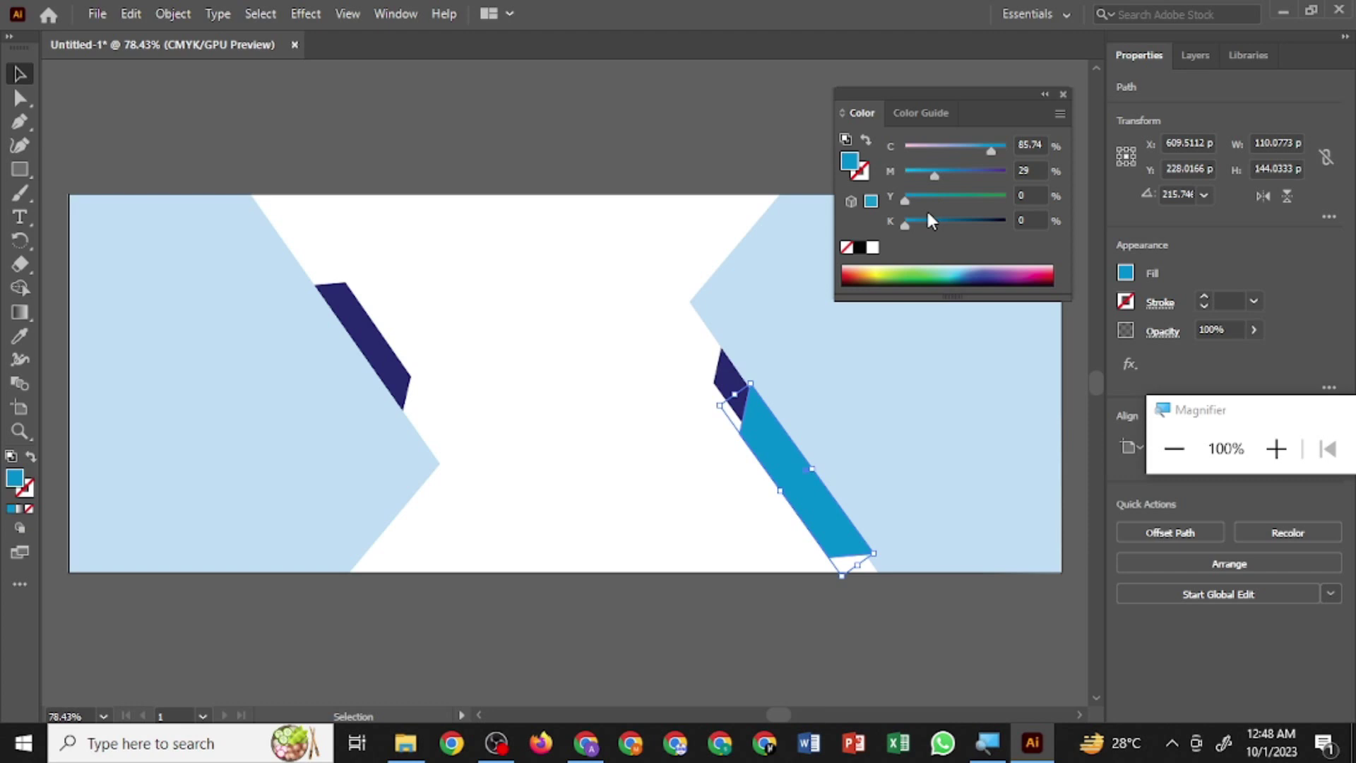
drag(934, 177, 986, 177)
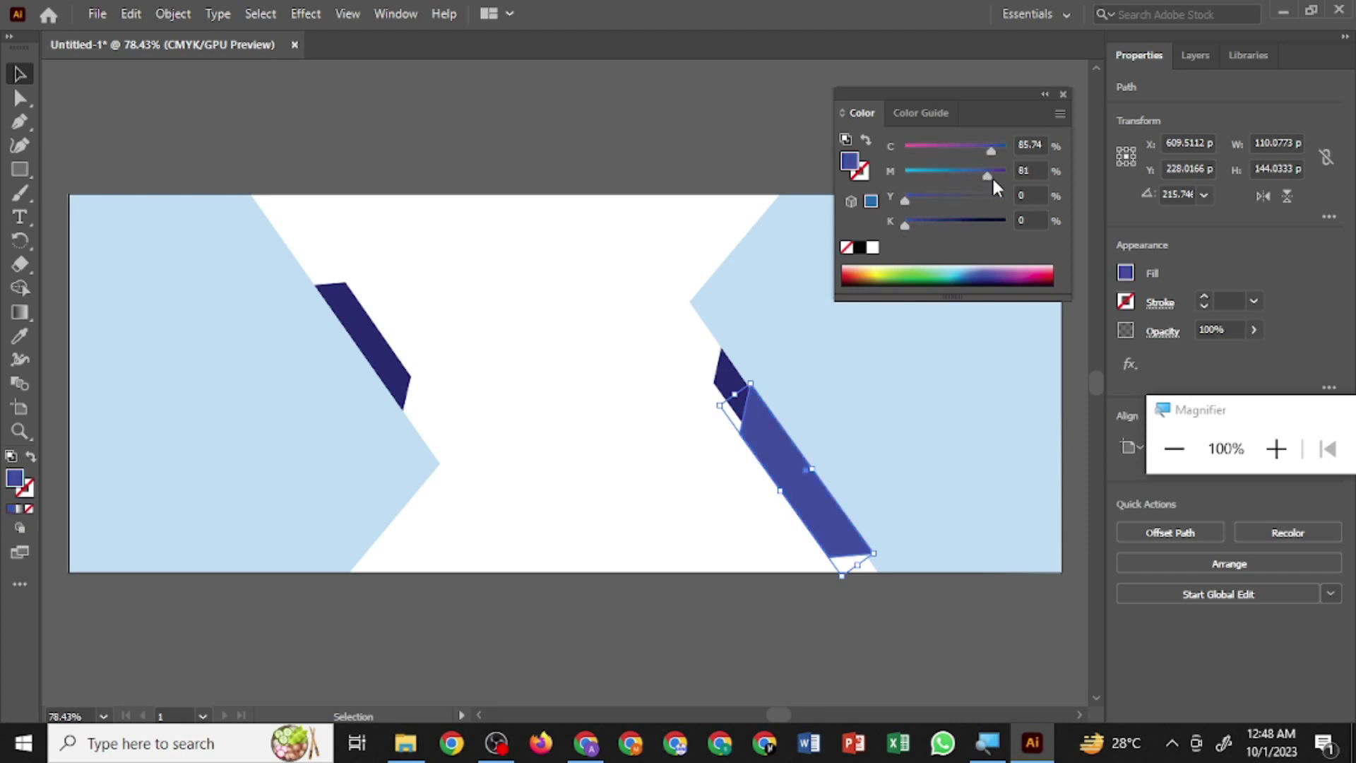
drag(989, 176, 959, 172)
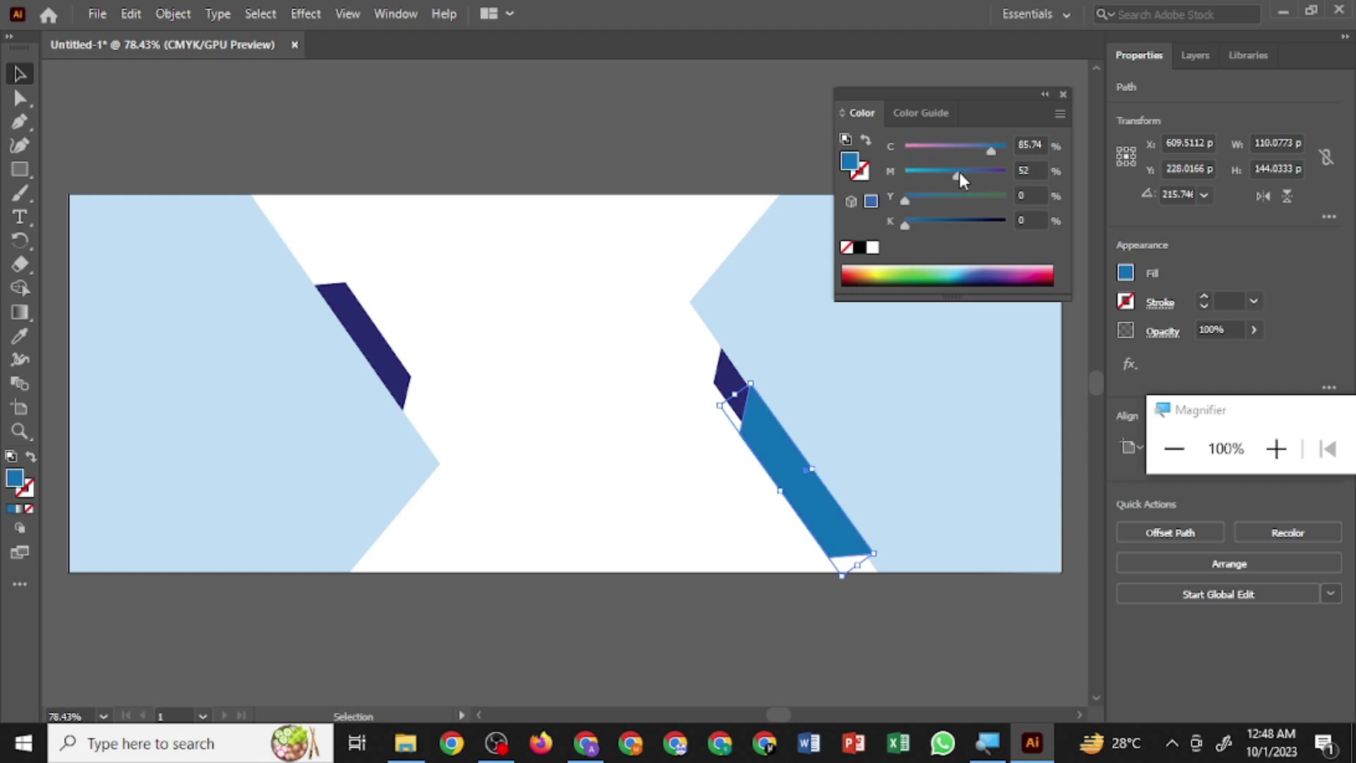
mouse_move(905, 224)
mouse_down()
mouse_move(965, 223)
mouse_move(897, 223)
mouse_move(994, 174)
mouse_move(962, 174)
mouse_up()
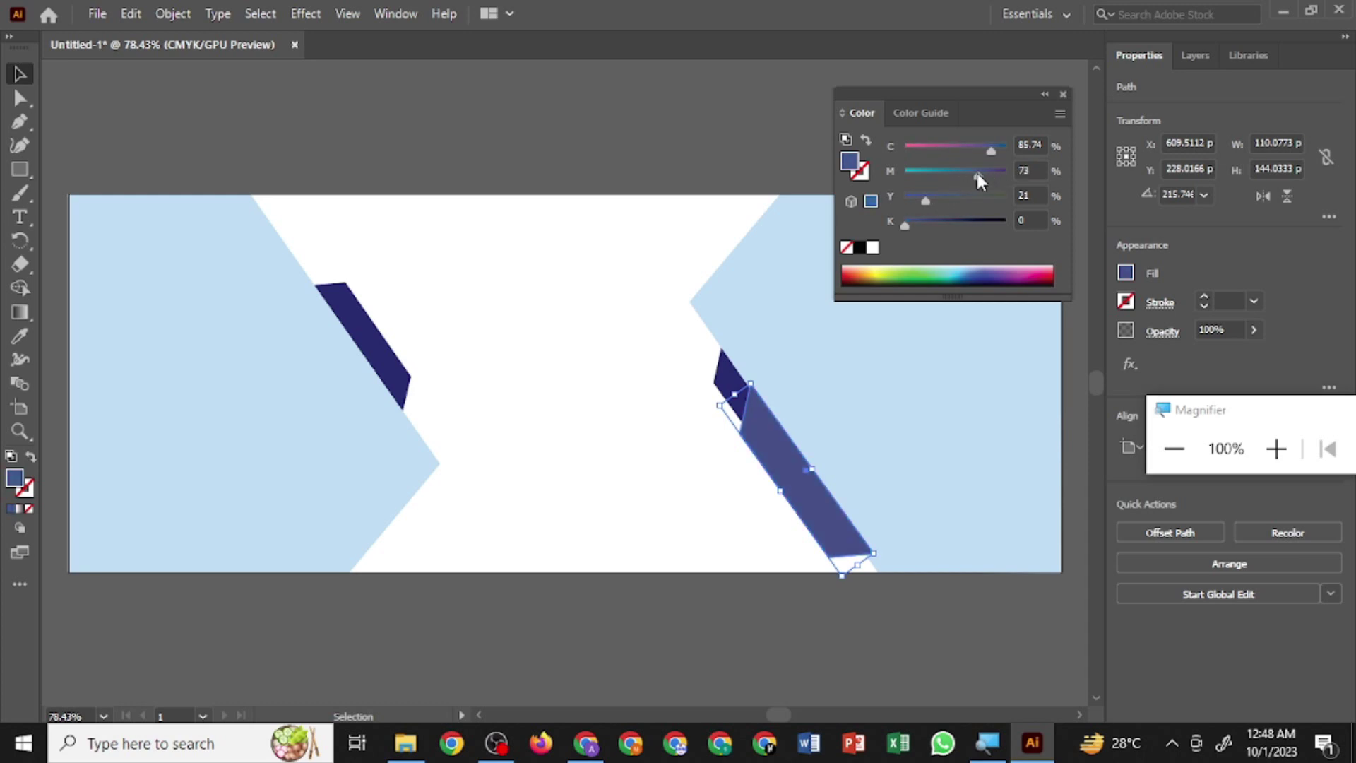
mouse_move(910, 224)
mouse_down()
mouse_move(943, 226)
mouse_move(890, 221)
mouse_up()
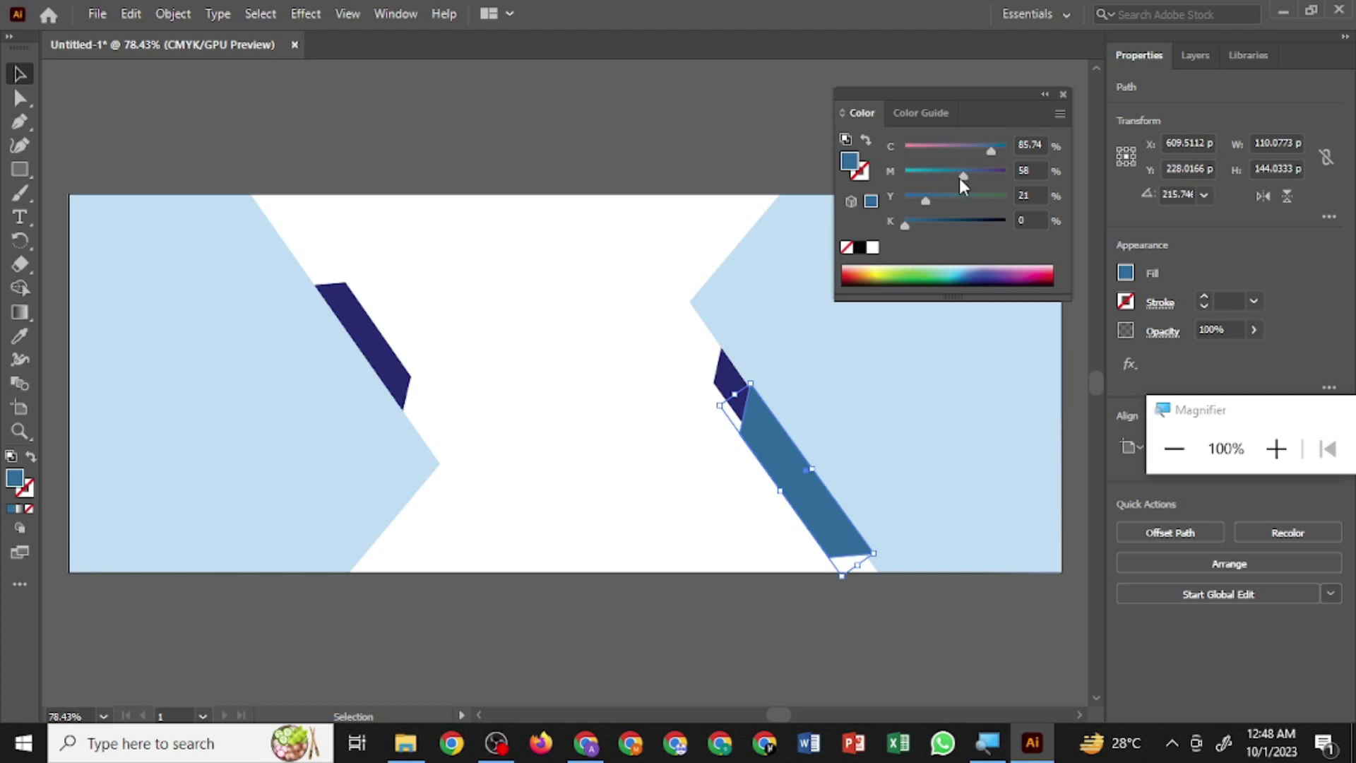
click(940, 170)
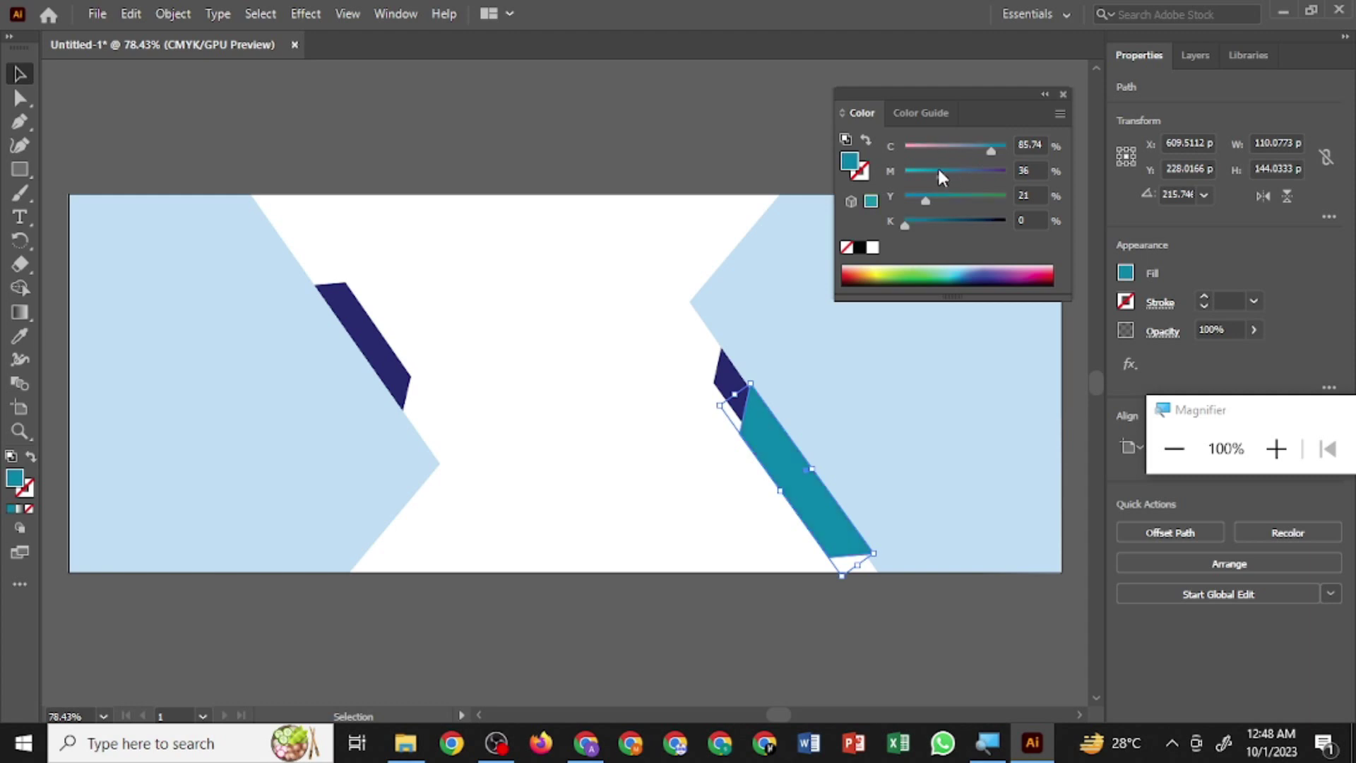
click(966, 221)
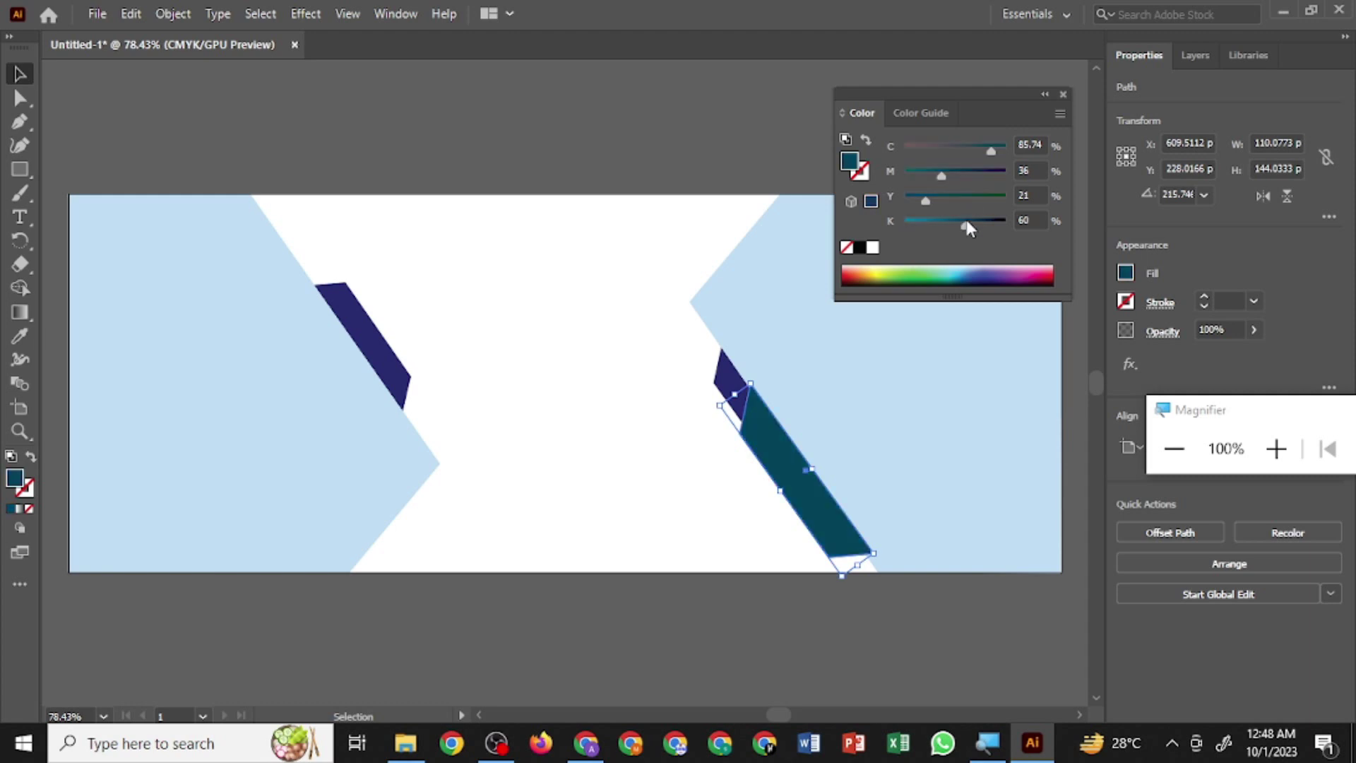
click(998, 170)
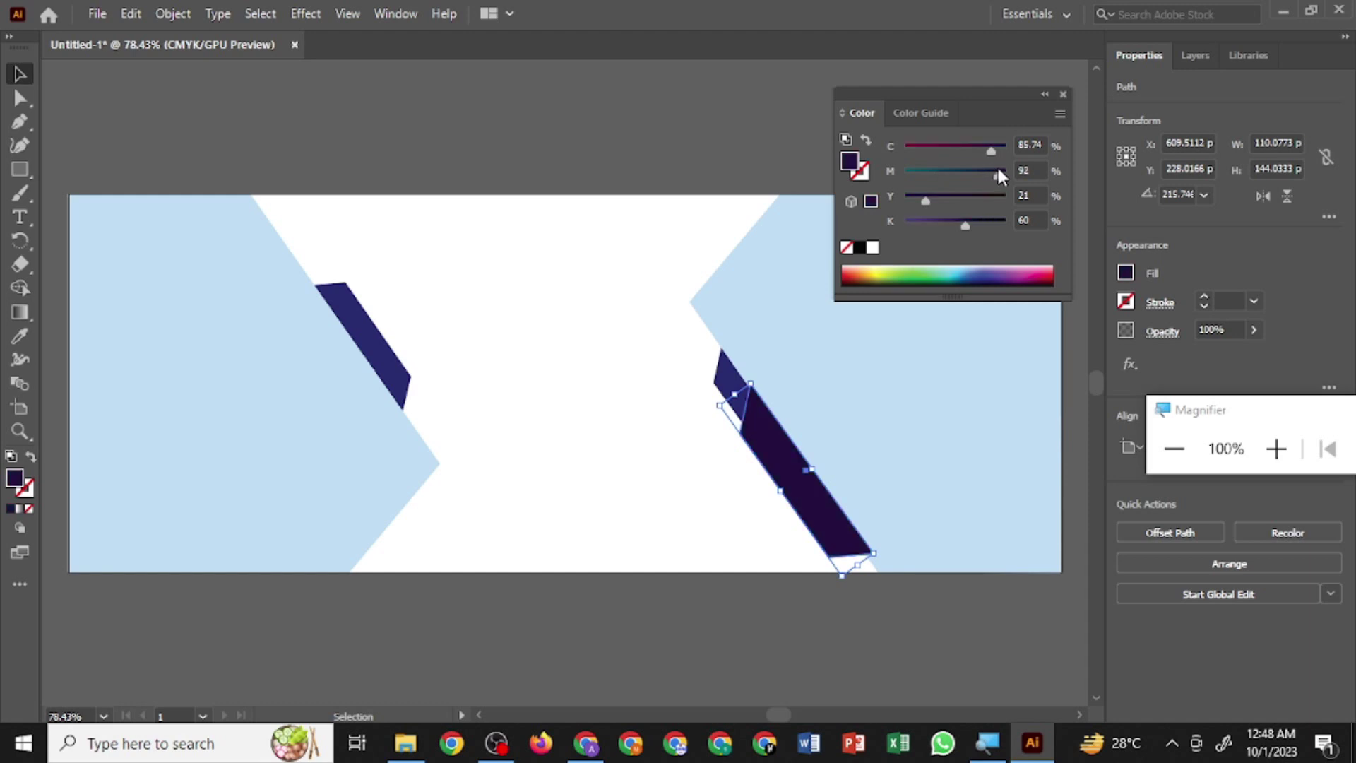
drag(997, 177, 1006, 173)
click(970, 342)
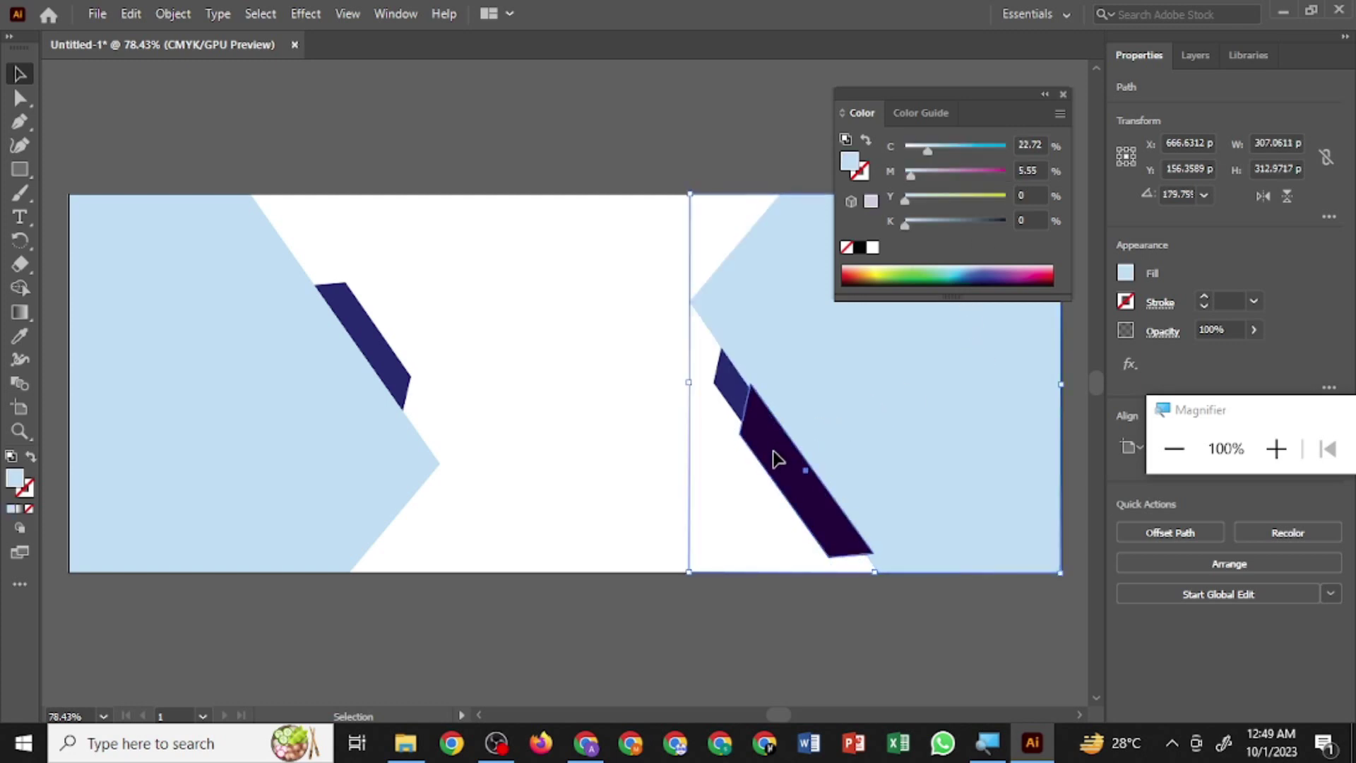
- Send the dark purple stripe to the back and widen it slightly
right_click(775, 459)
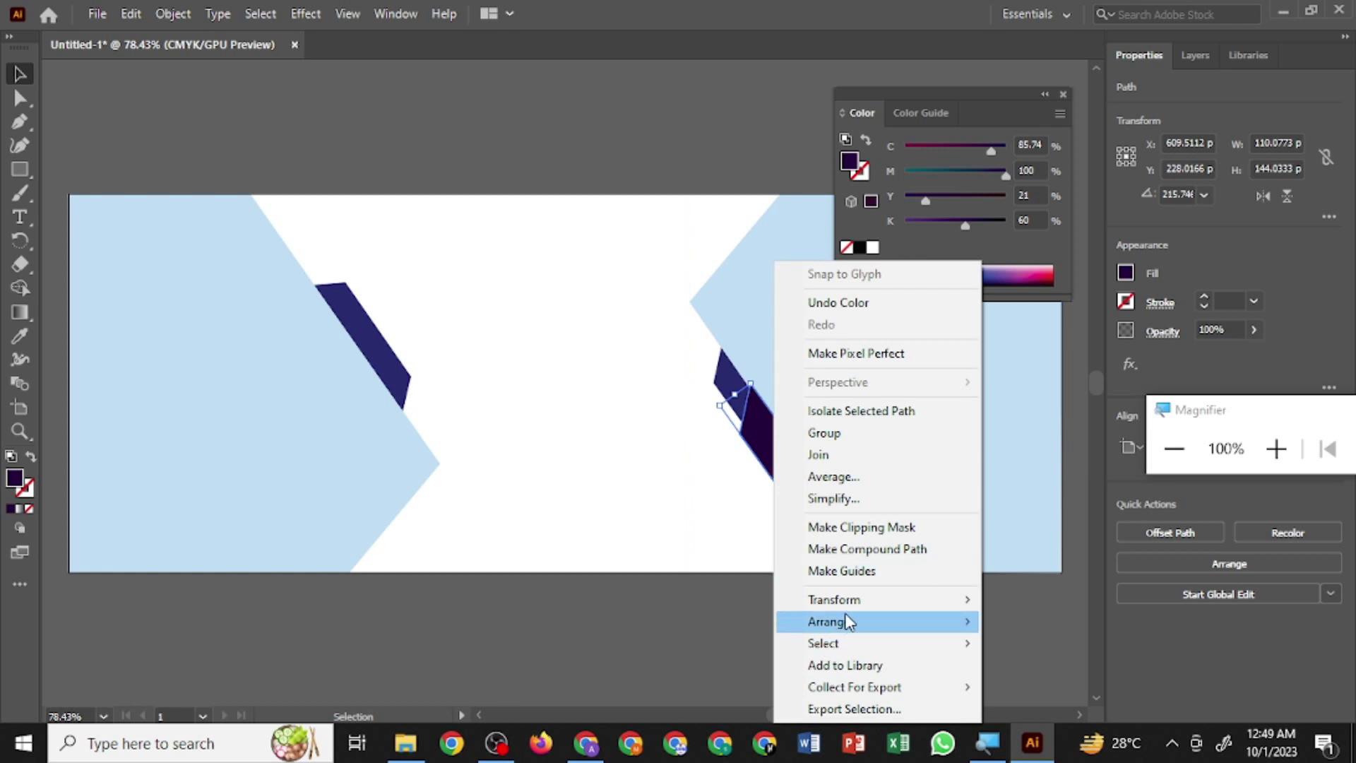
mouse_move(829, 622)
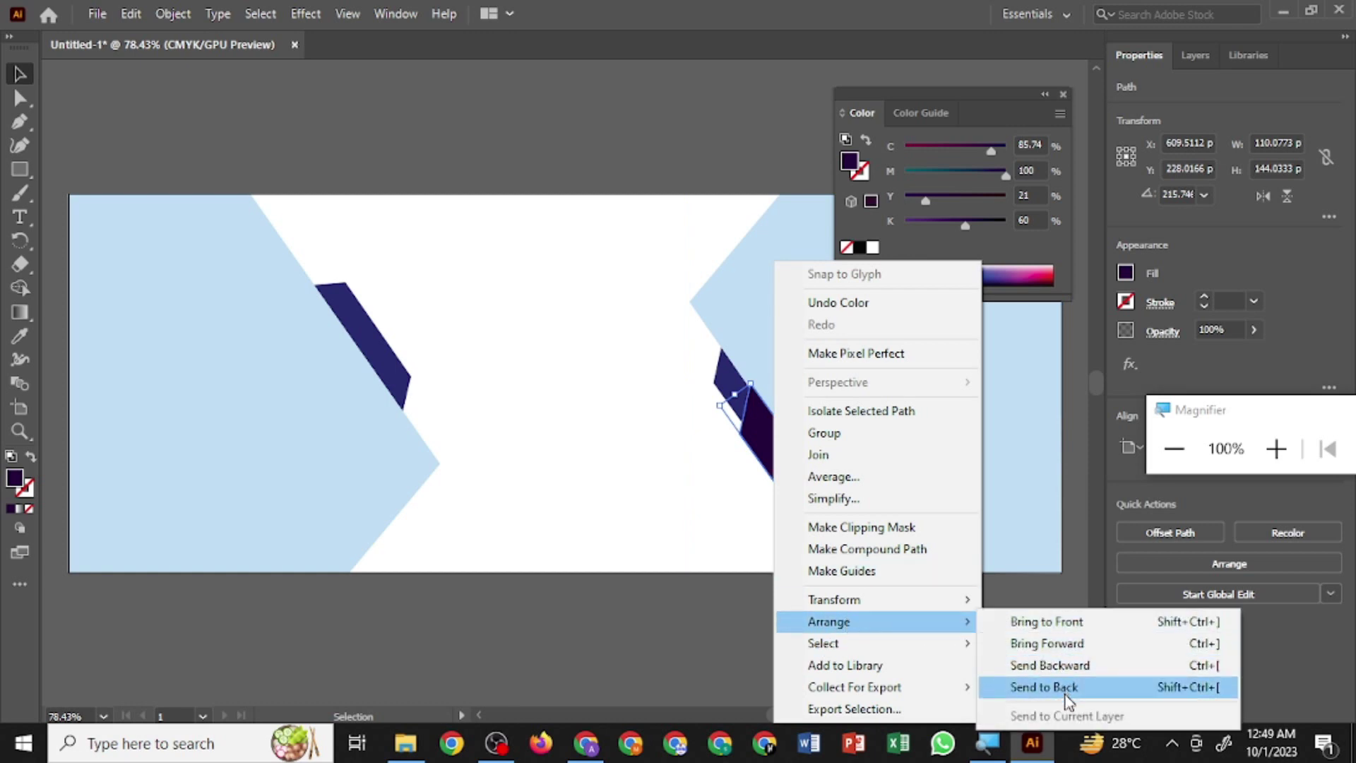
click(1067, 692)
click(613, 508)
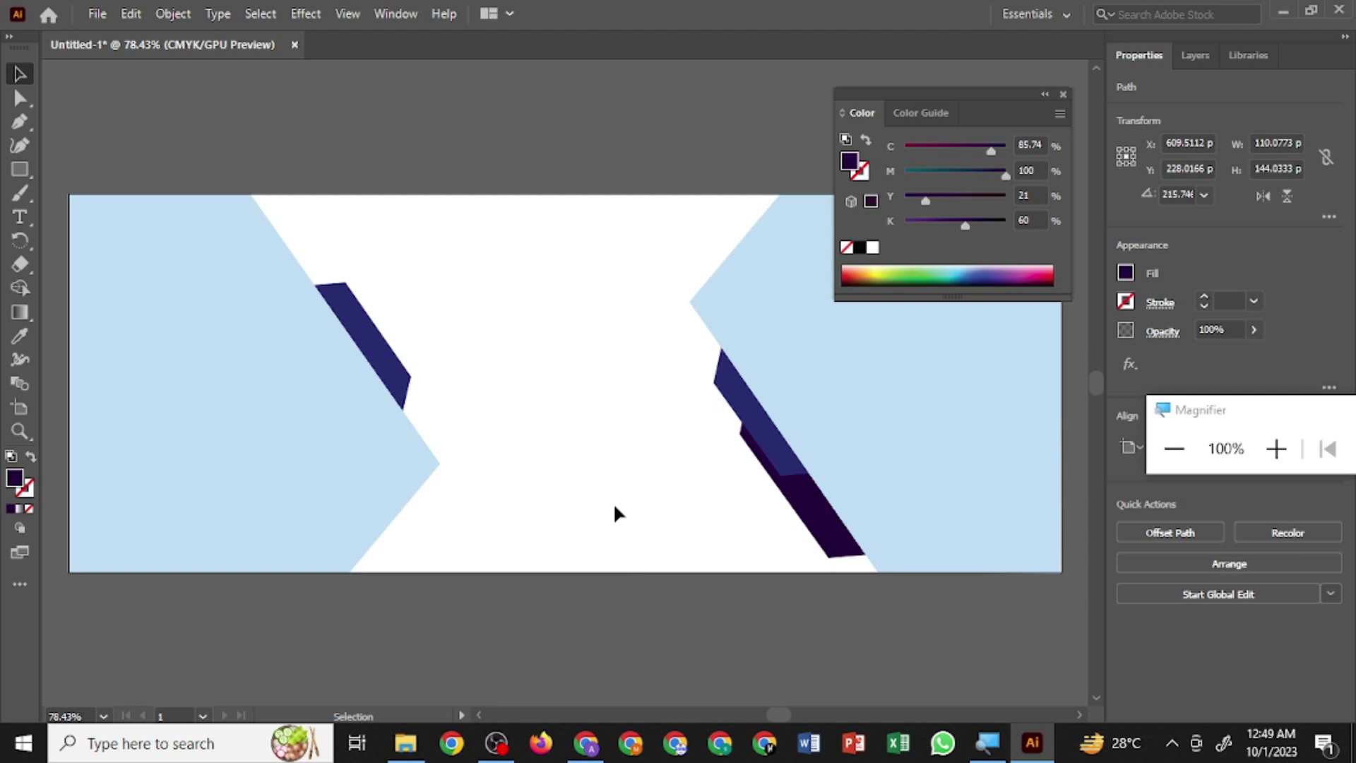
click(800, 498)
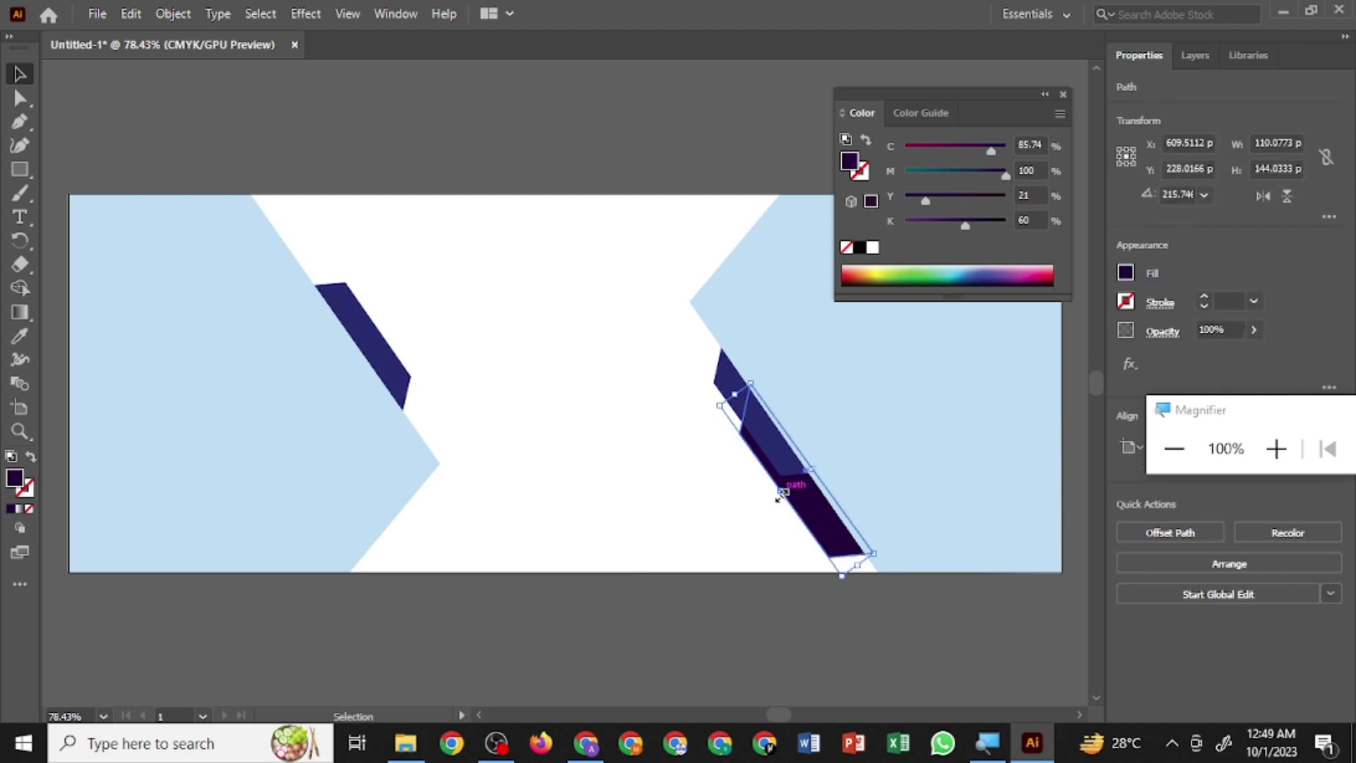
drag(782, 493, 776, 495)
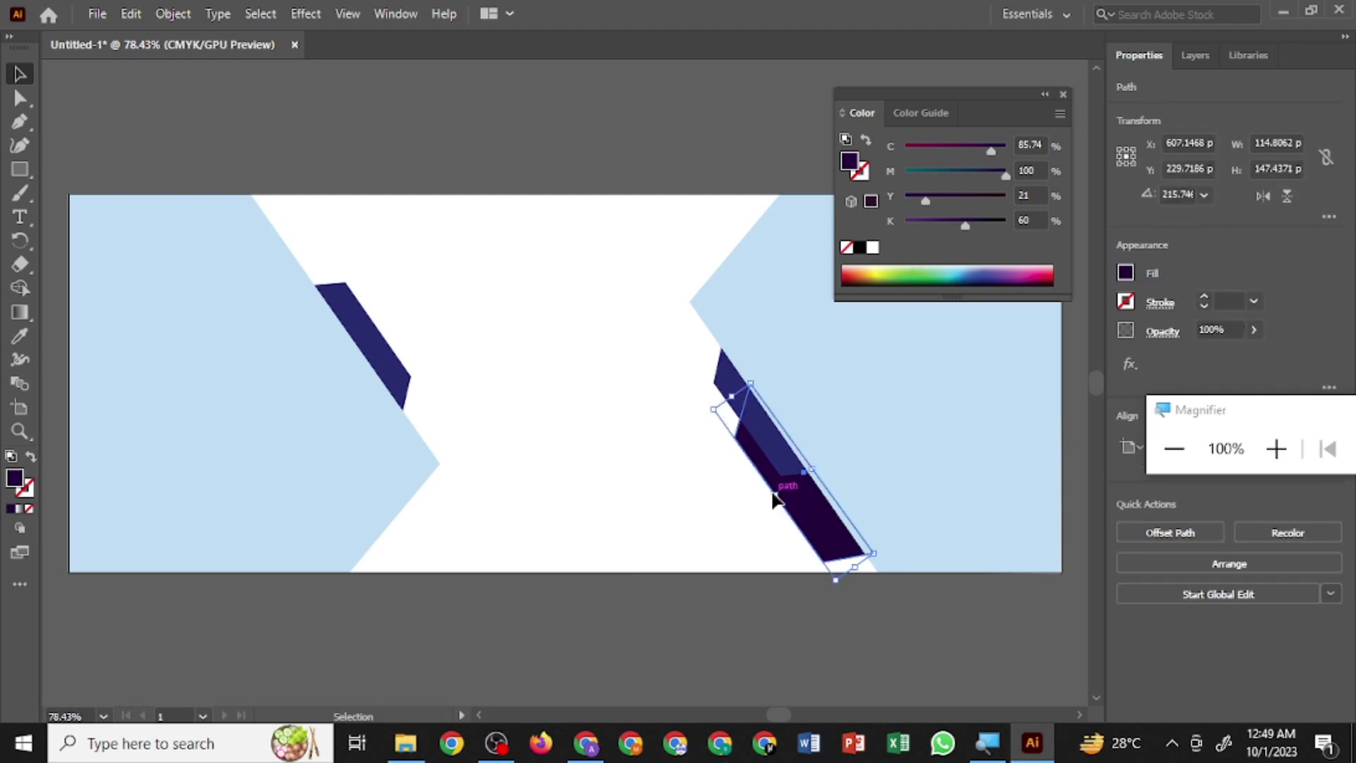
- Select the right light-blue shape and close the Color panel
click(712, 520)
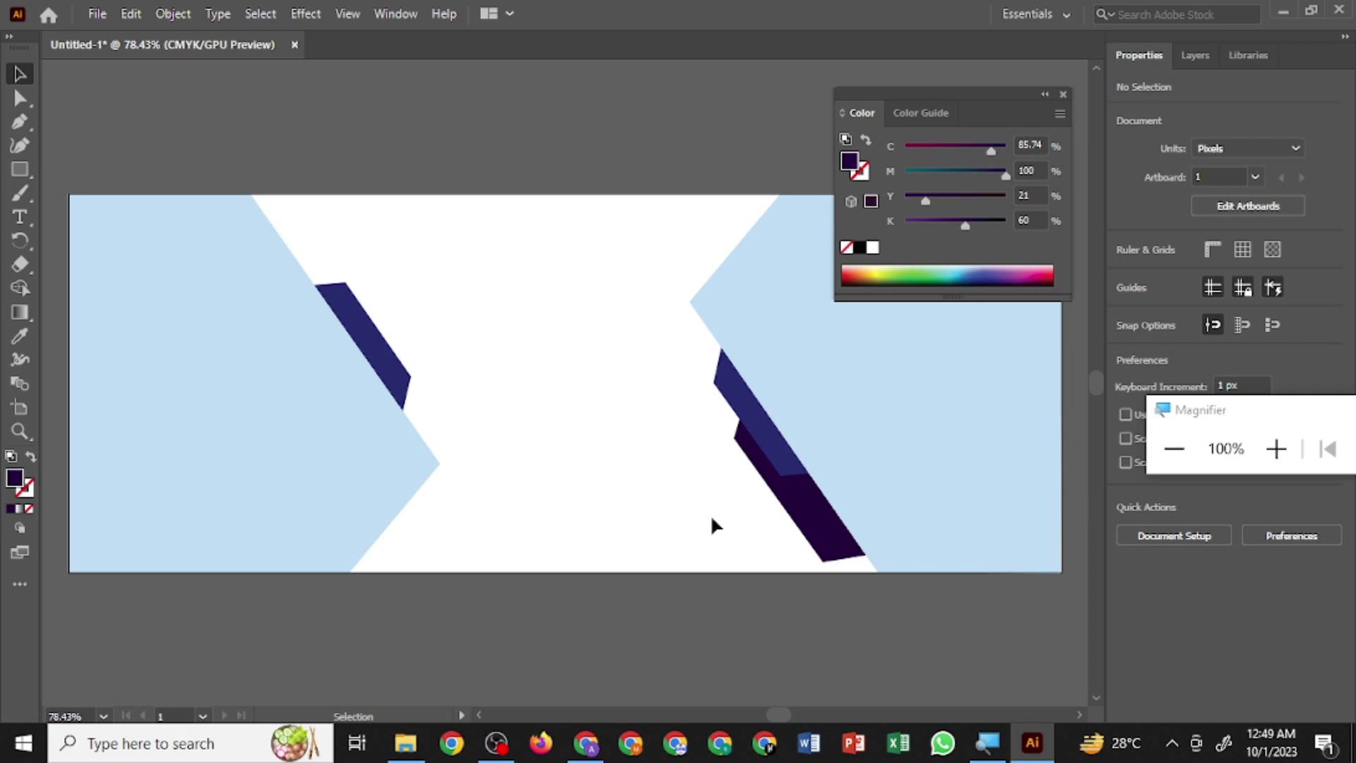
click(867, 376)
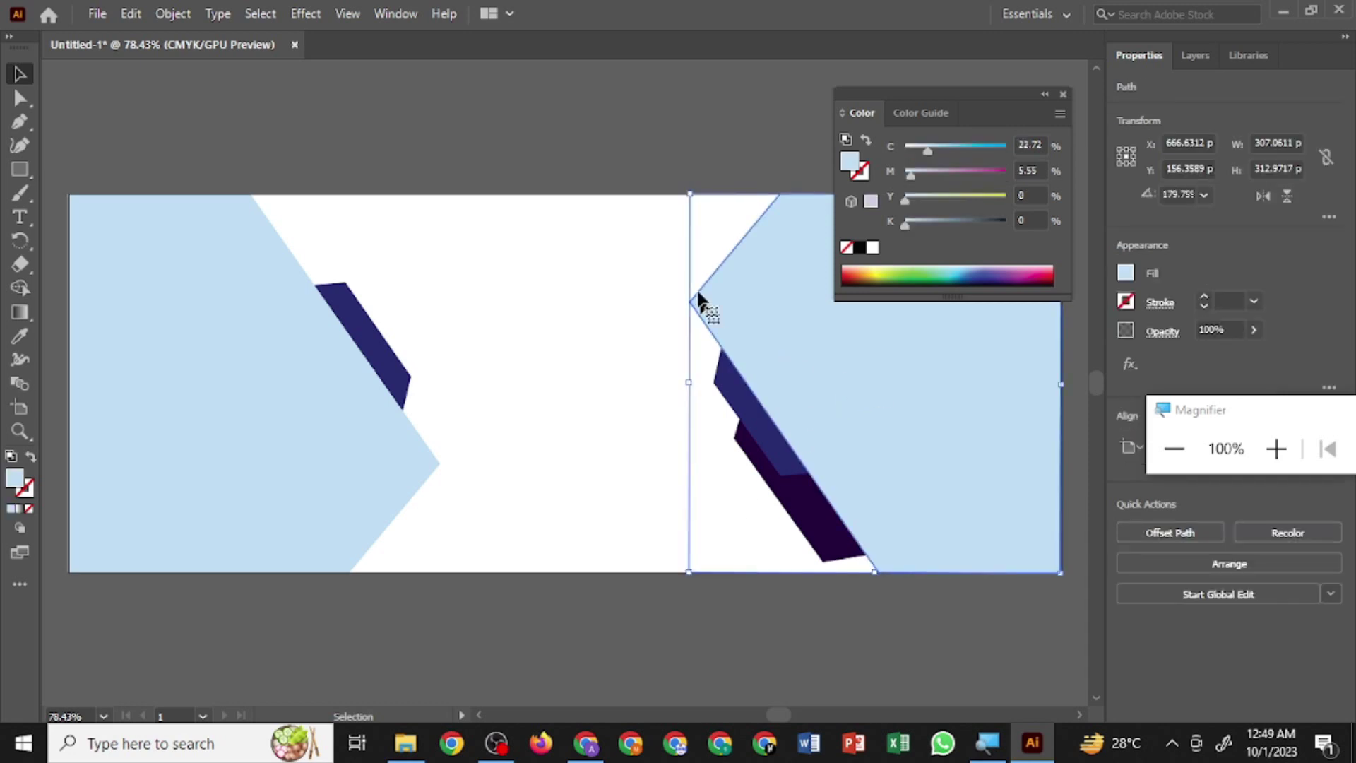
click(1063, 94)
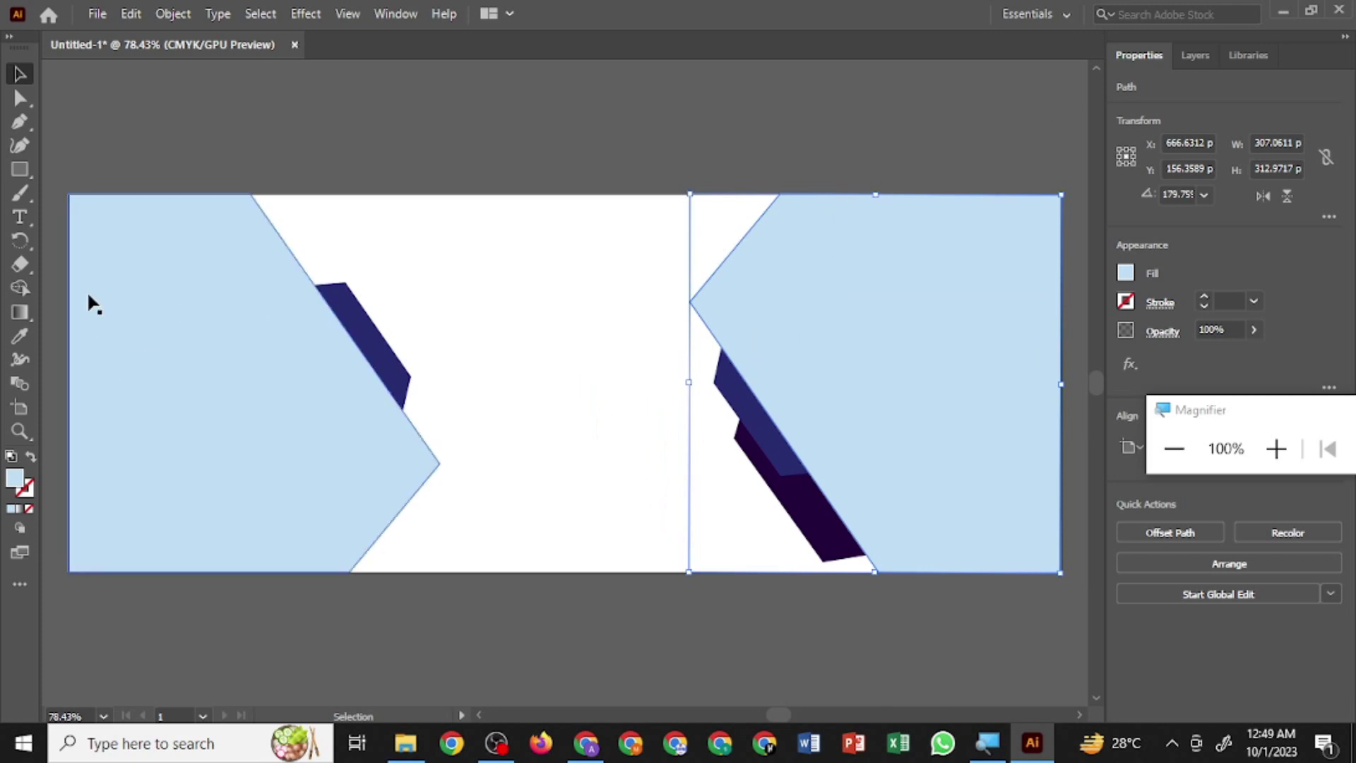
- Clear the selection and get the Pen tool ready for drawing in the top-right corner
click(19, 122)
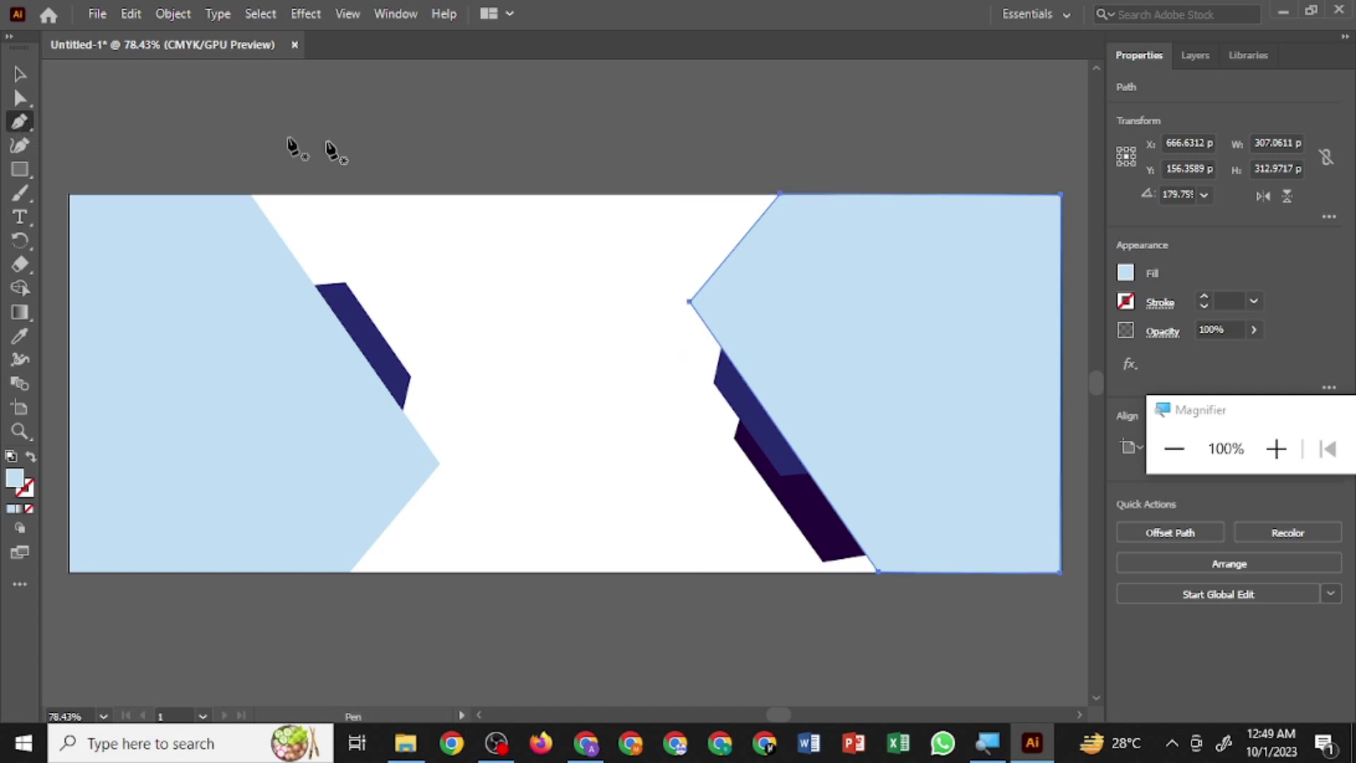
click(1059, 196)
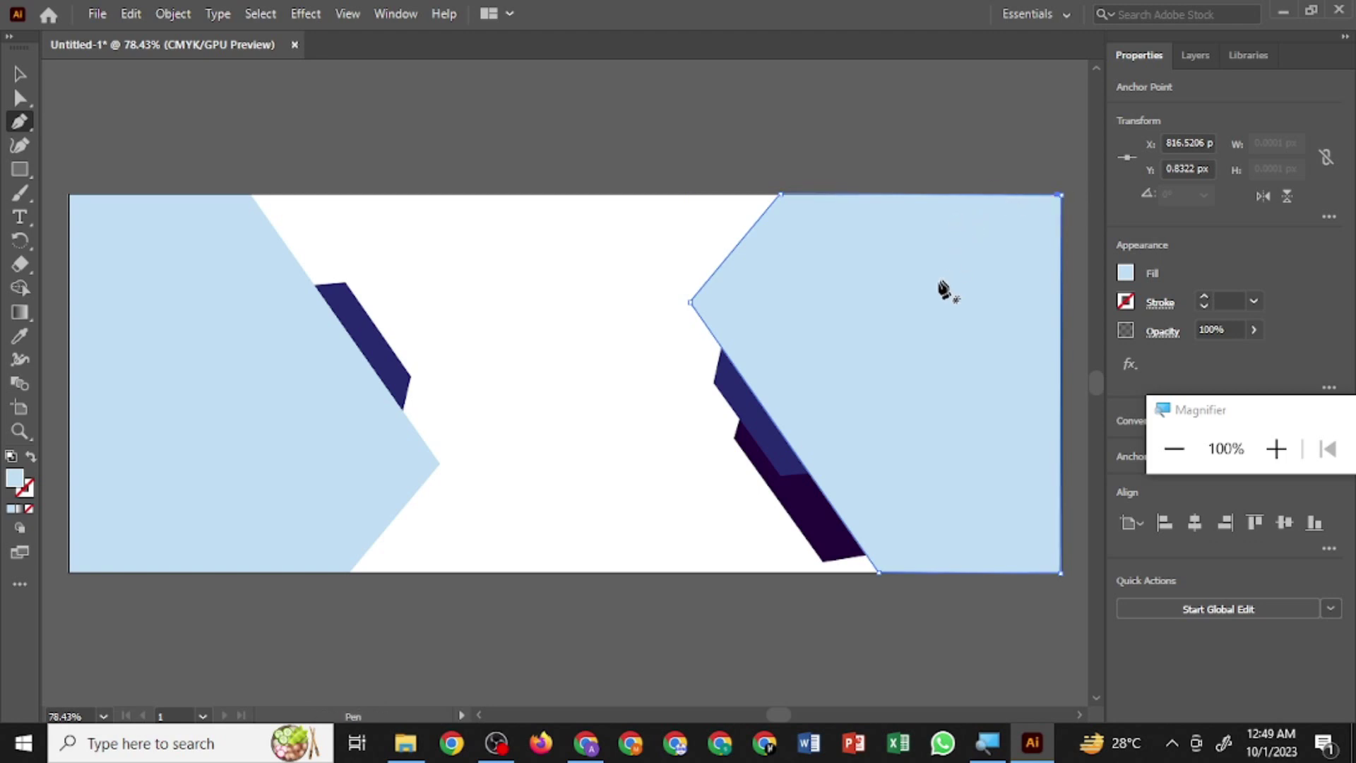
click(19, 73)
click(586, 463)
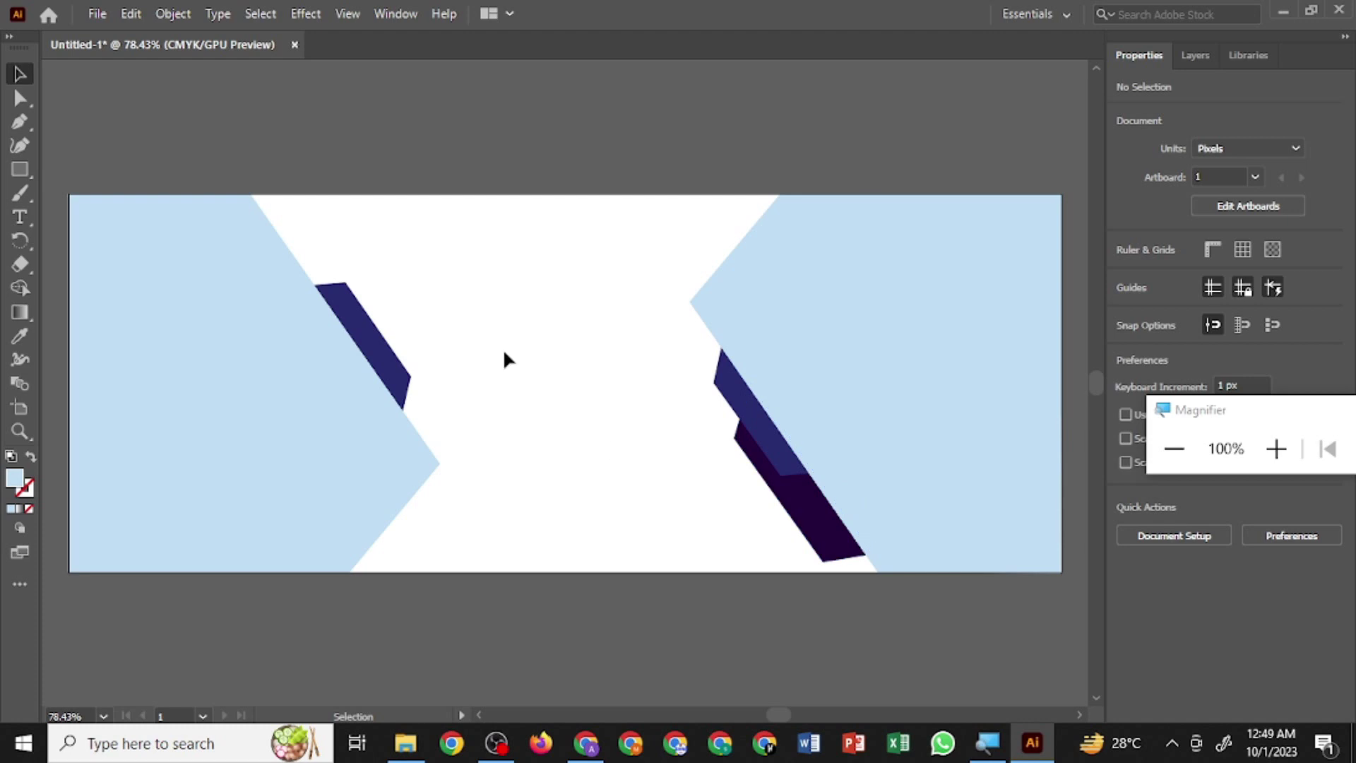
click(19, 97)
click(19, 123)
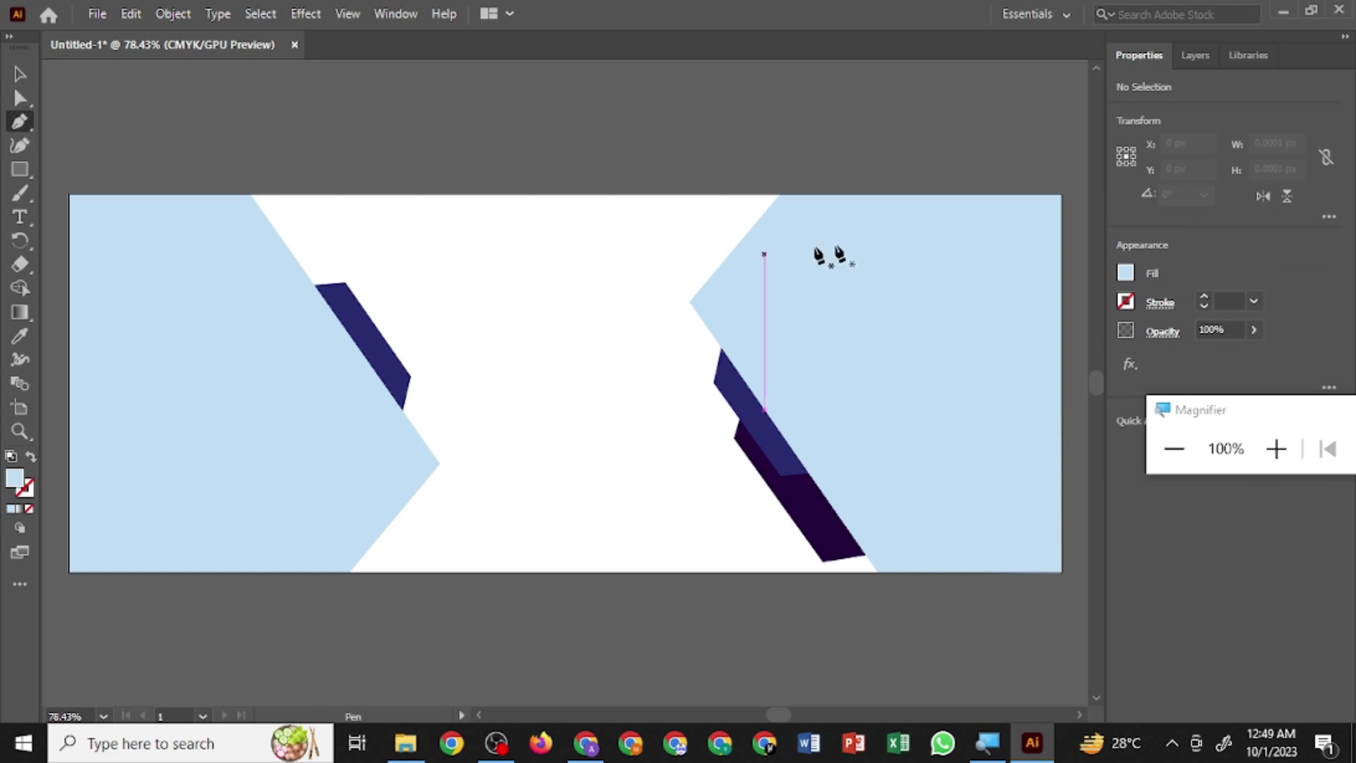
- Draw a closed pointed path from the top-right corner, down-left, and back to the right edge
click(1061, 197)
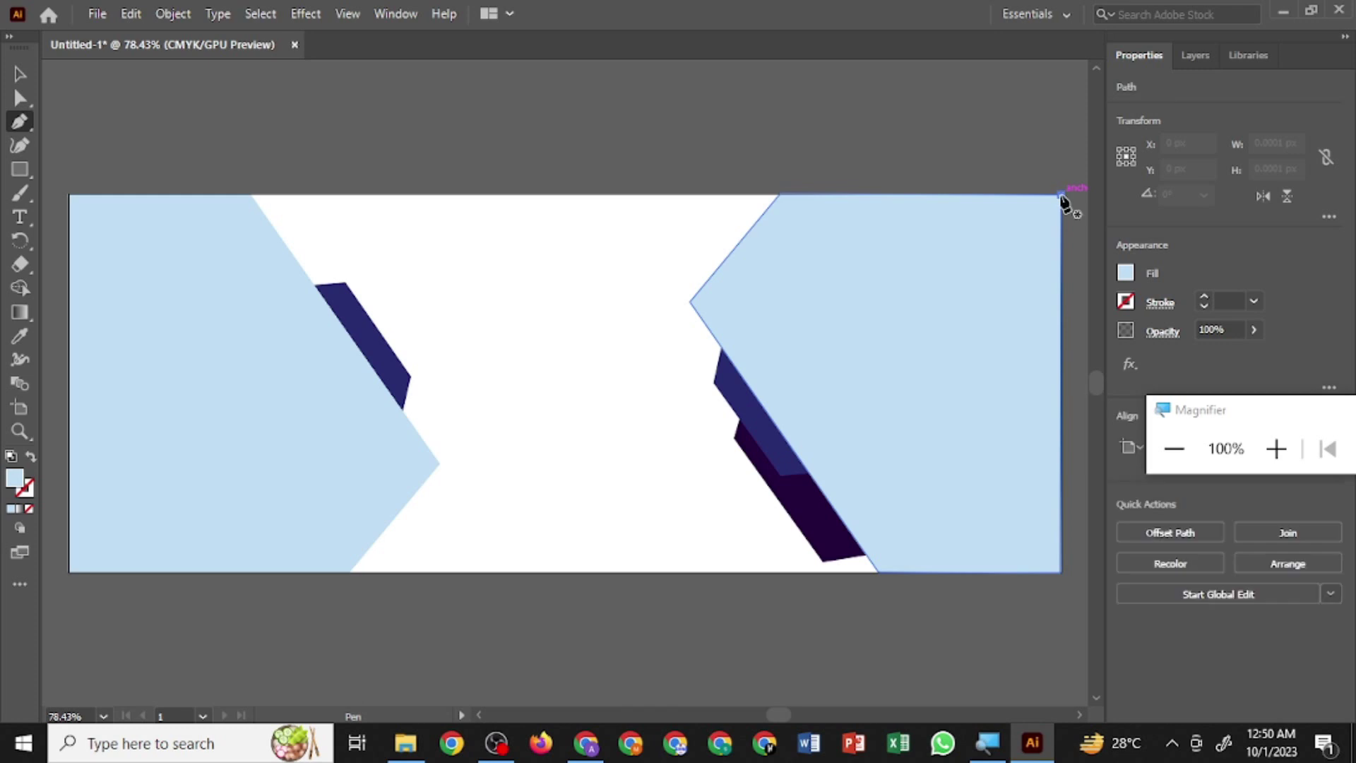
click(1017, 197)
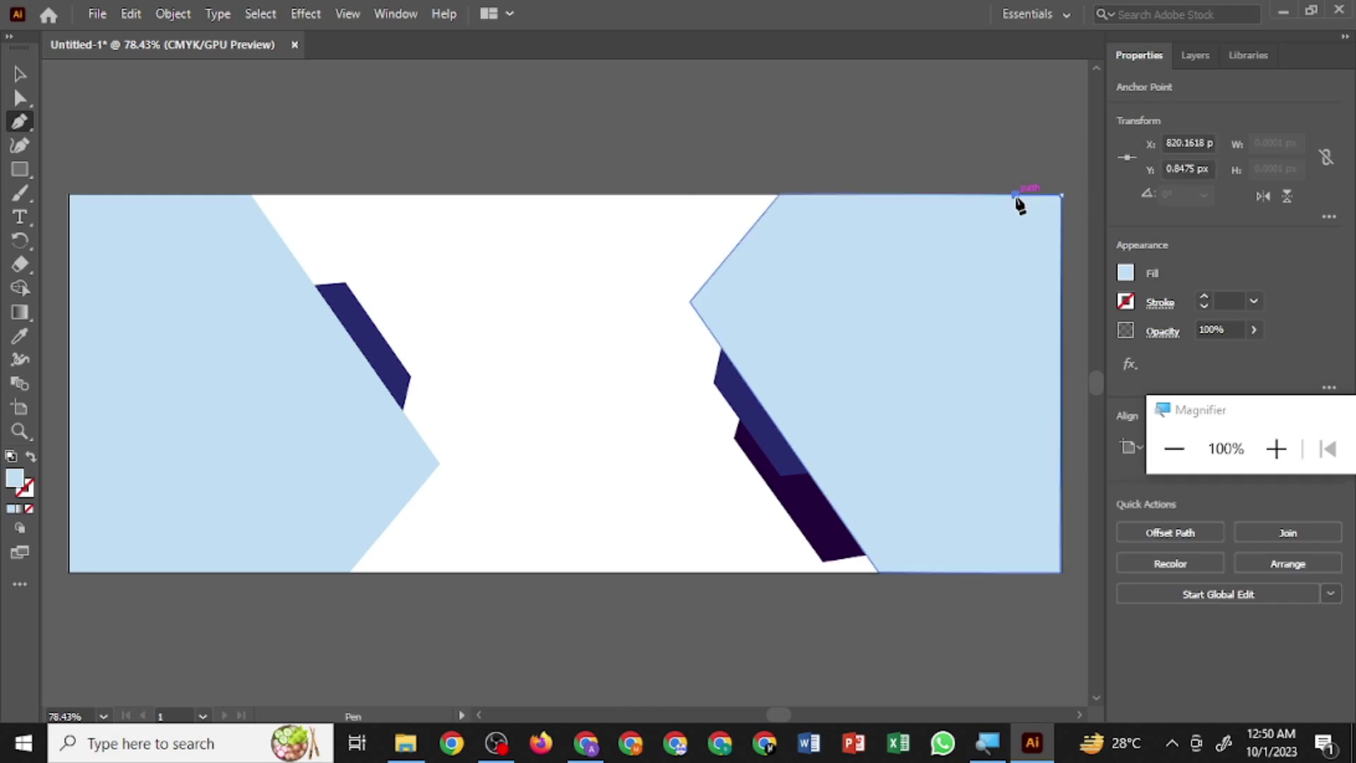
click(968, 257)
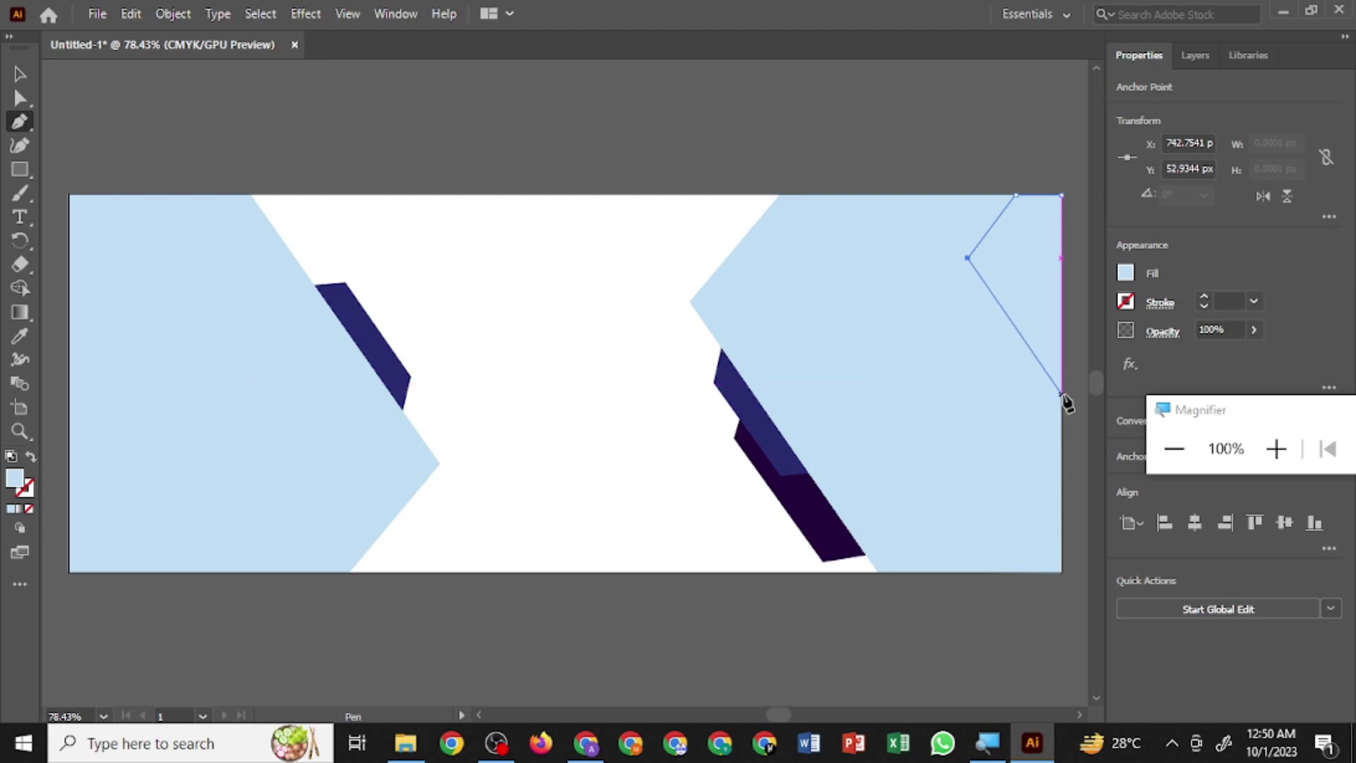
click(1061, 356)
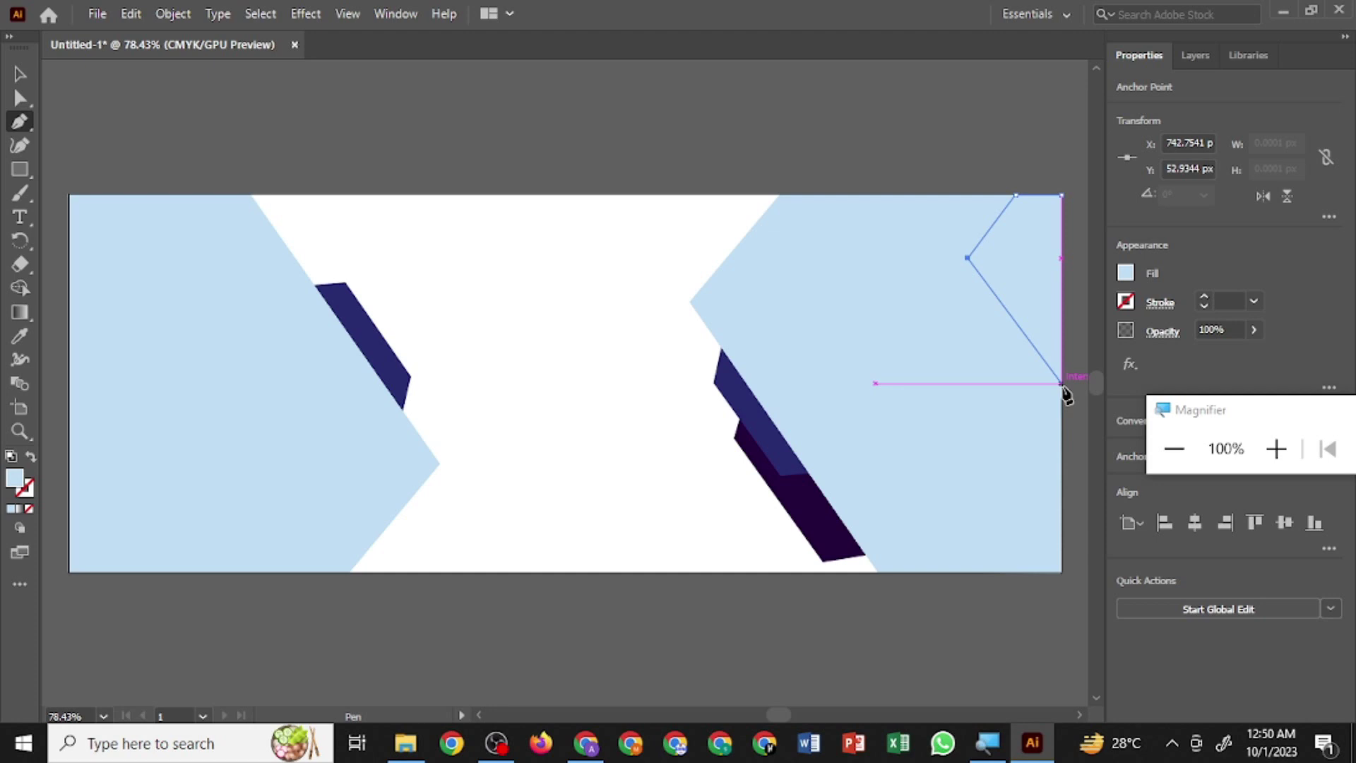
click(1062, 384)
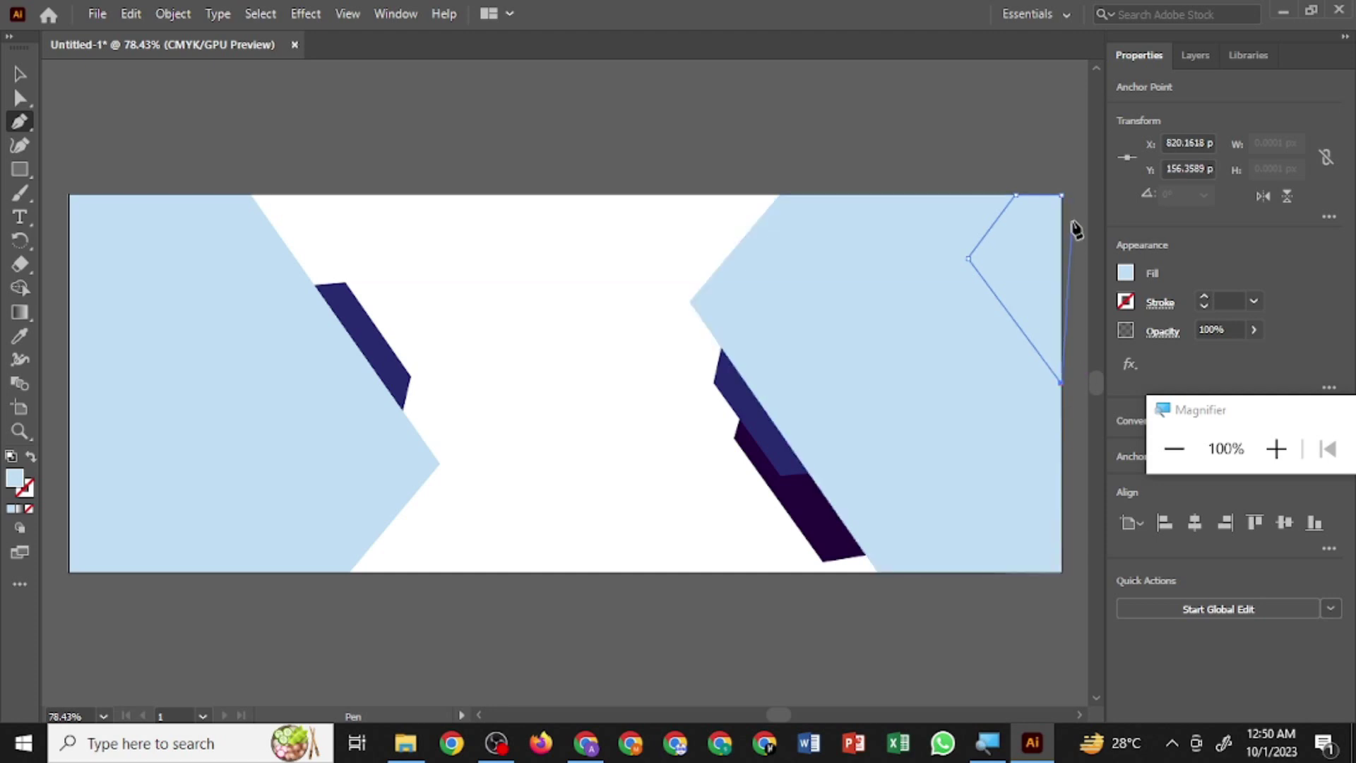
click(1062, 195)
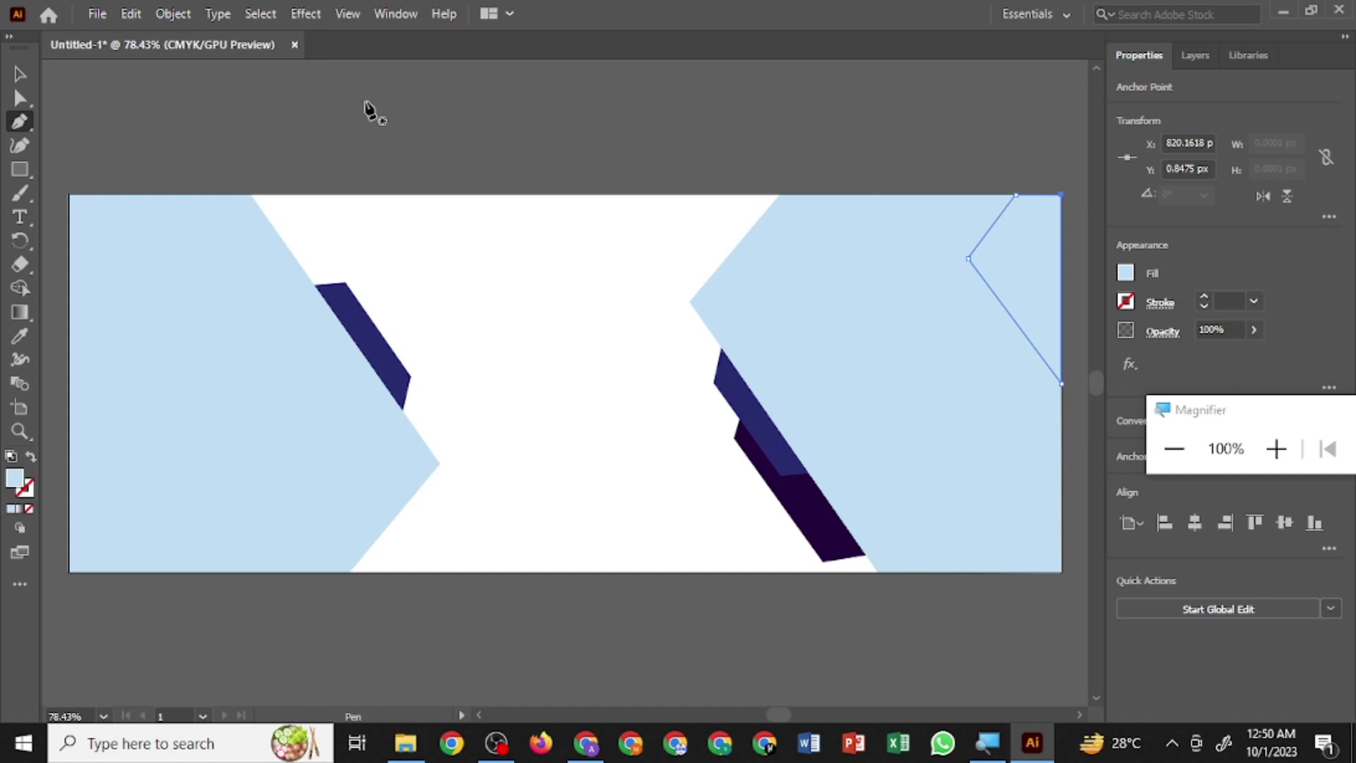
click(12, 74)
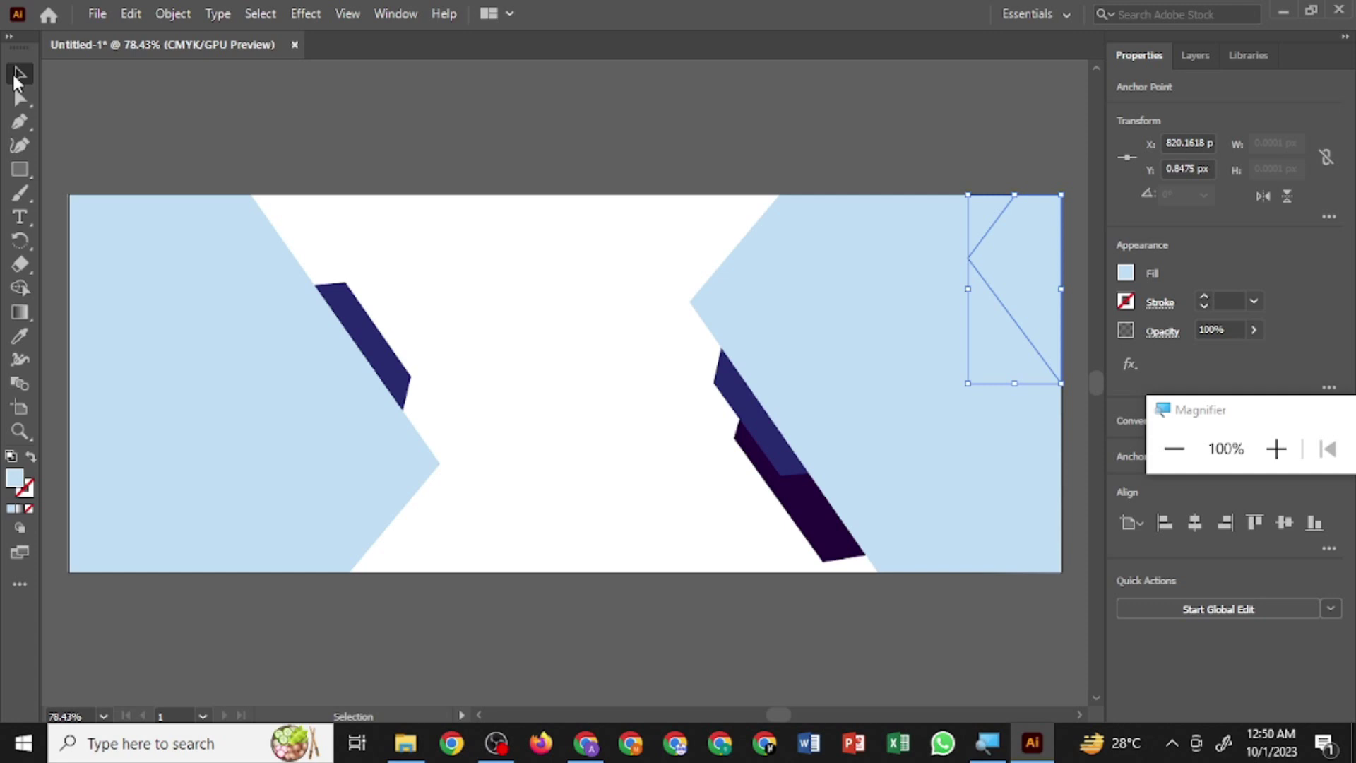
- Fill the top-right corner shape with a deep dark blue
double_click(15, 479)
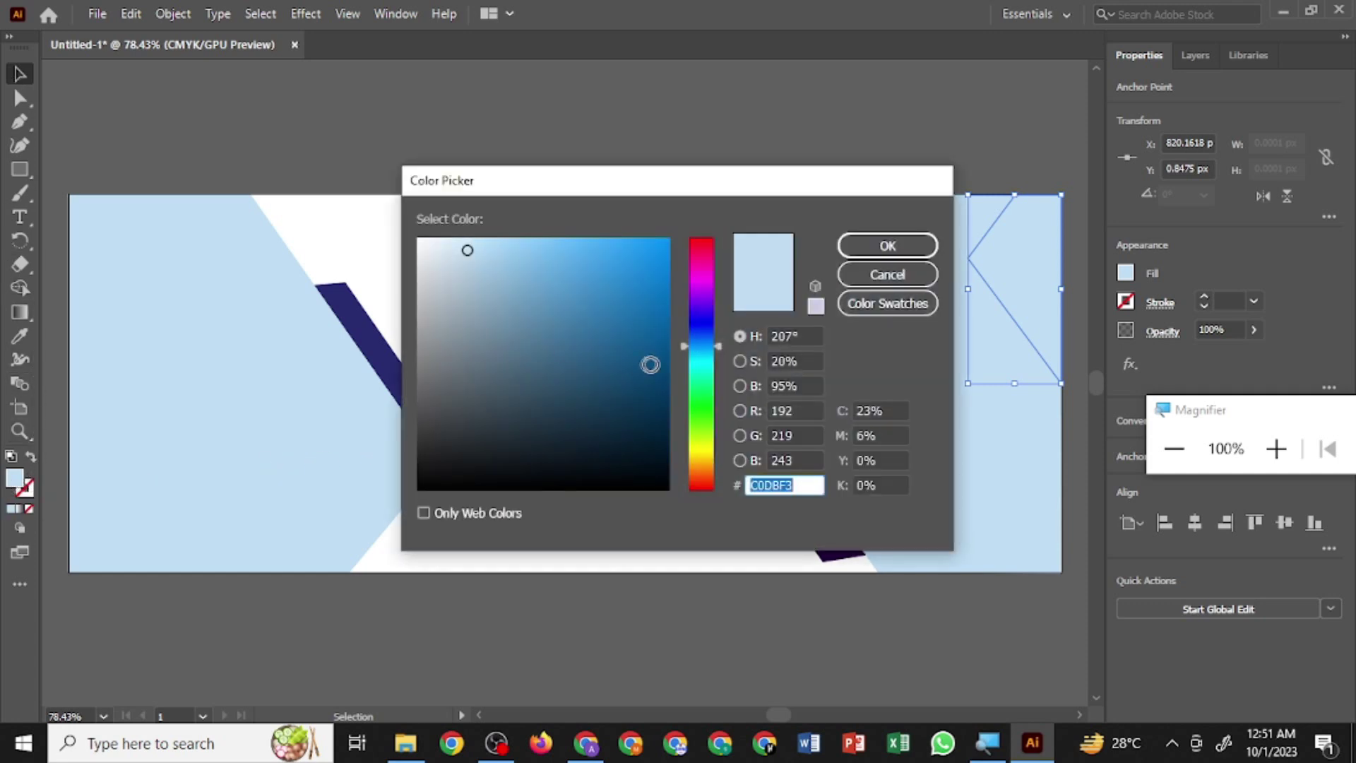
drag(685, 347, 685, 323)
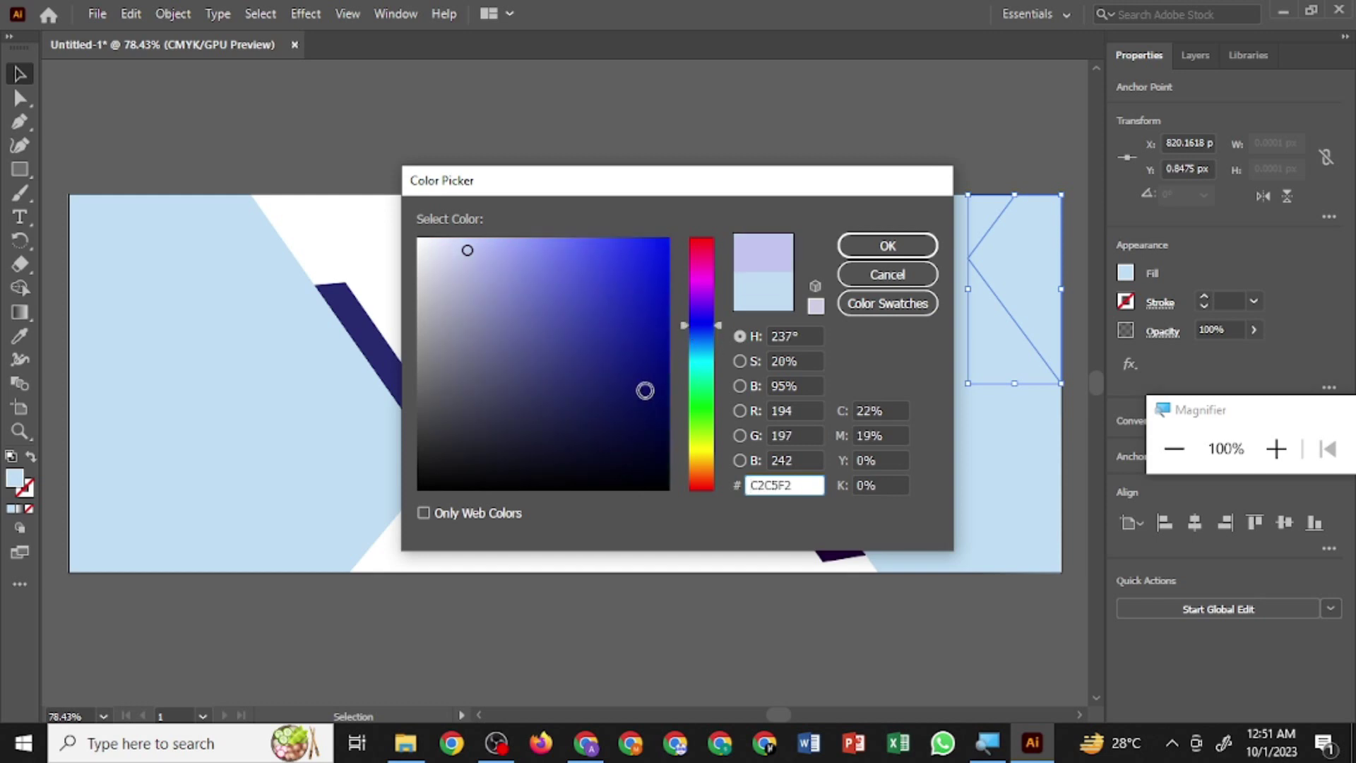
drag(645, 390, 671, 356)
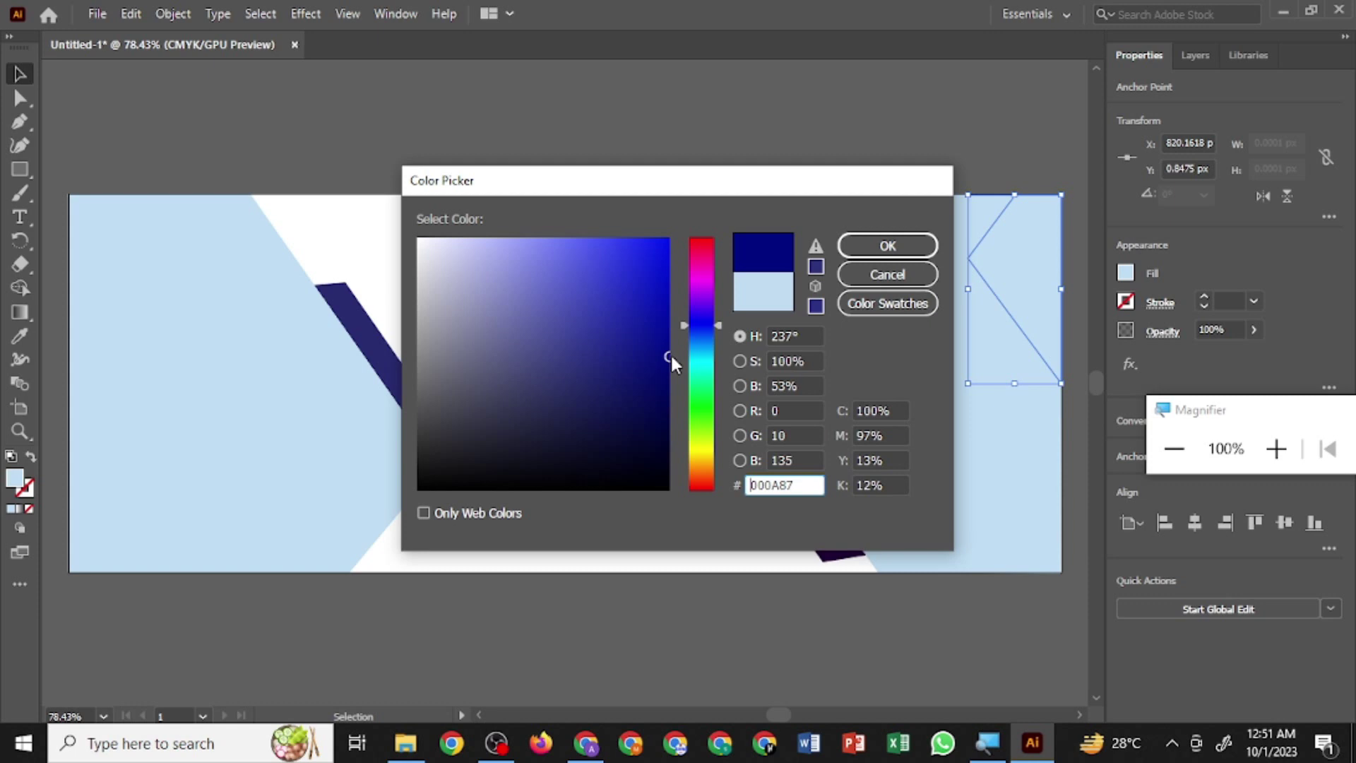
click(889, 246)
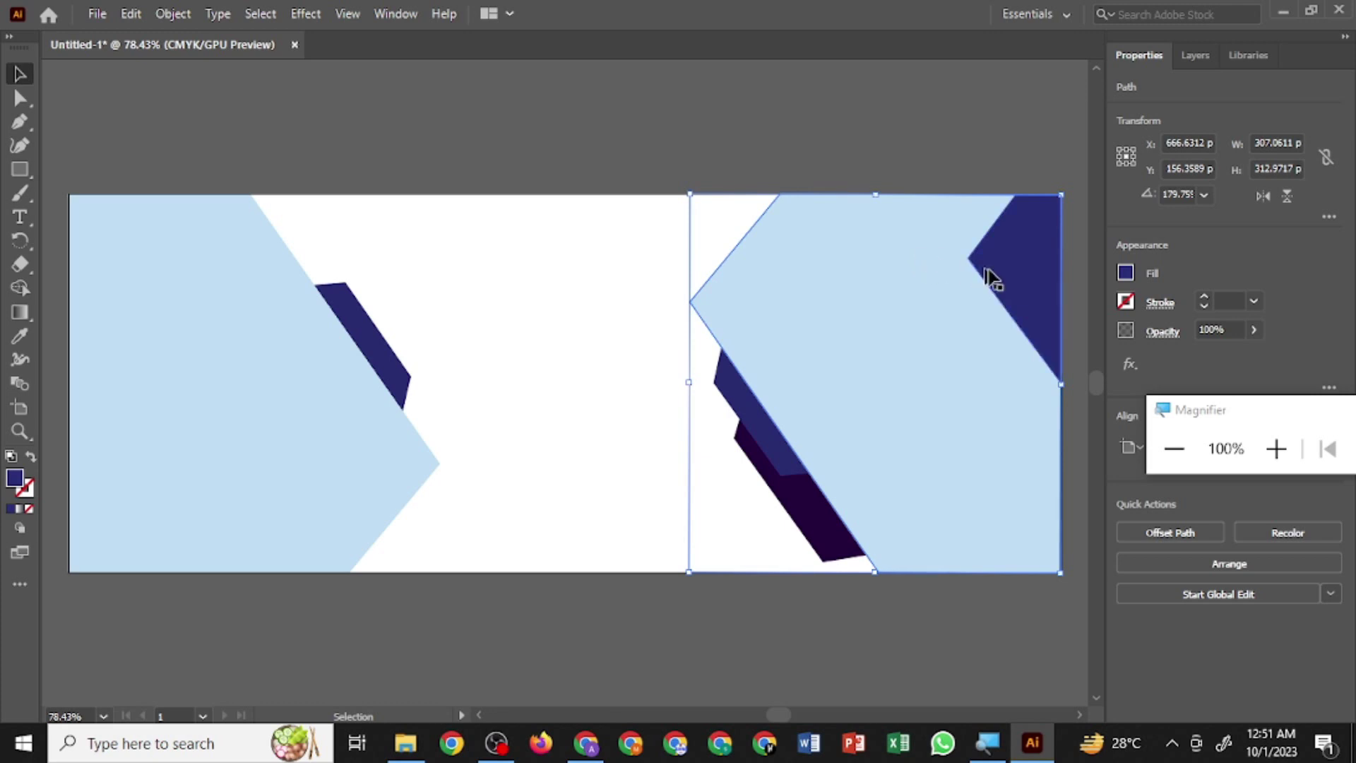
- Copy and paste the navy corner shape, placing the copy on the right edge below it
click(1021, 277)
key(ctrl+c)
key(ctrl+v)
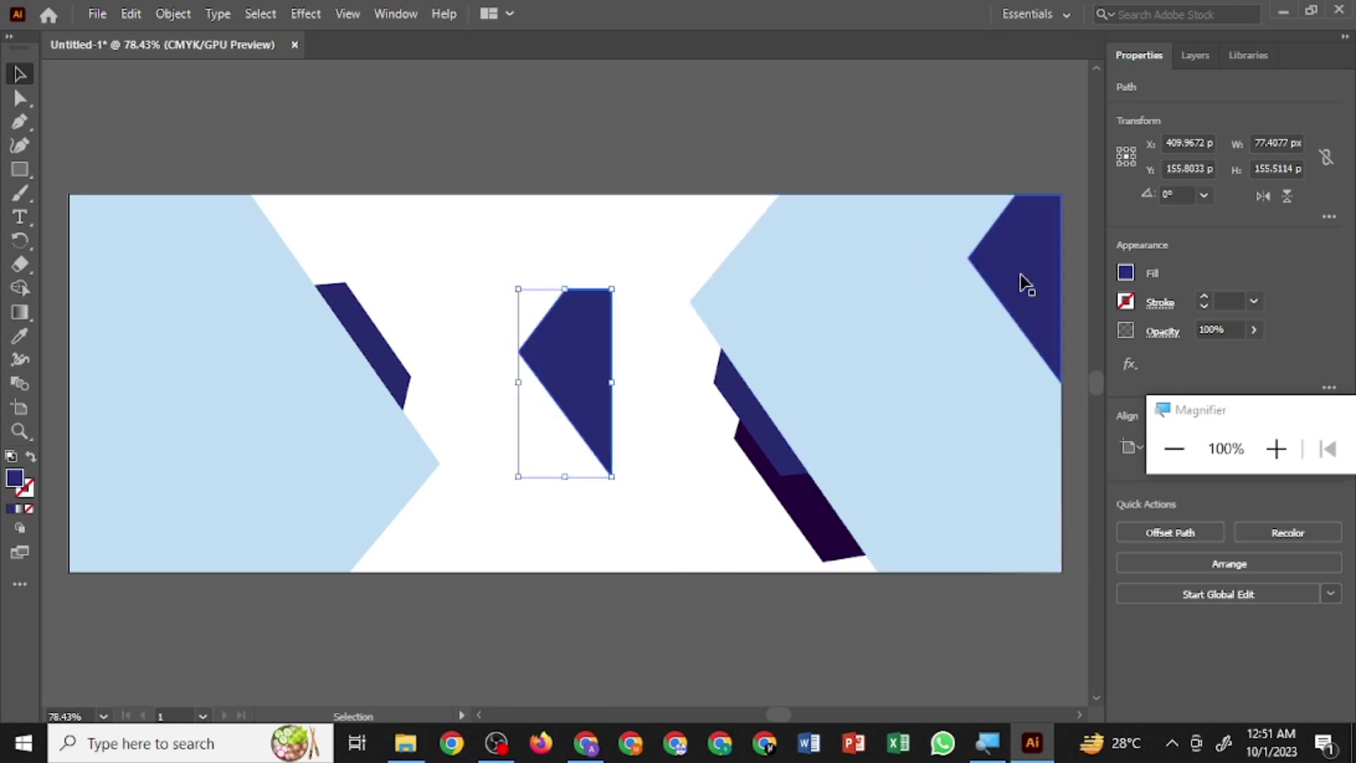
mouse_move(580, 389)
mouse_down()
mouse_move(989, 366)
mouse_move(1030, 341)
mouse_up()
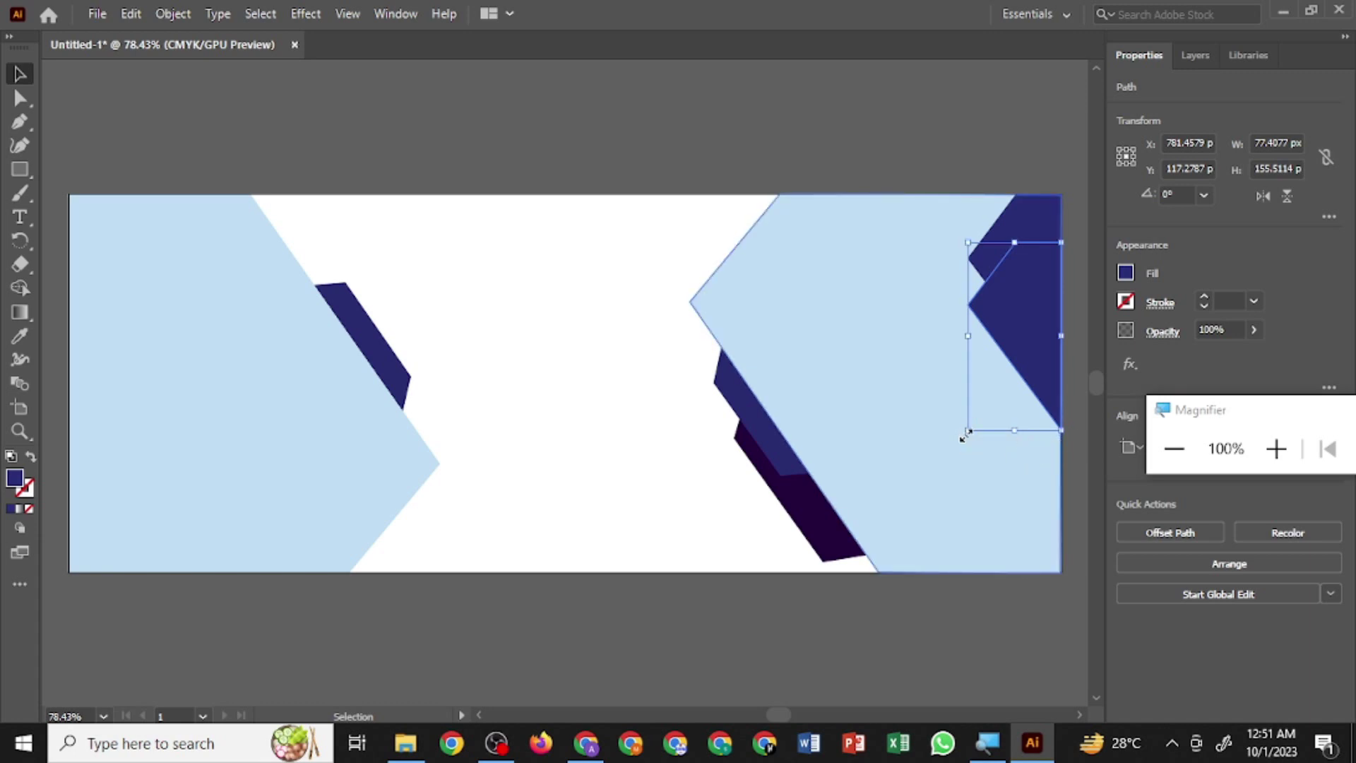
- Scale the navy copy down so it sits flush against the right edge
drag(967, 432, 975, 410)
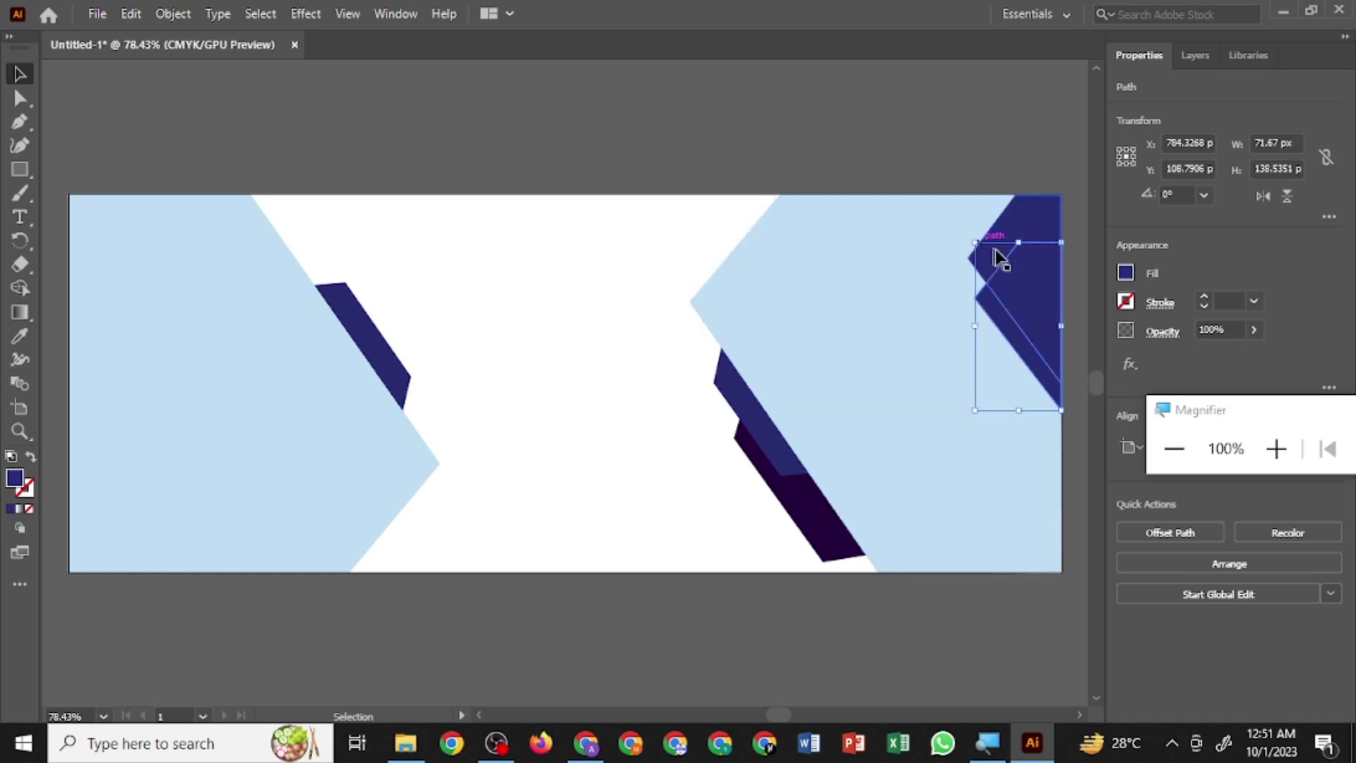
drag(1061, 242, 1057, 269)
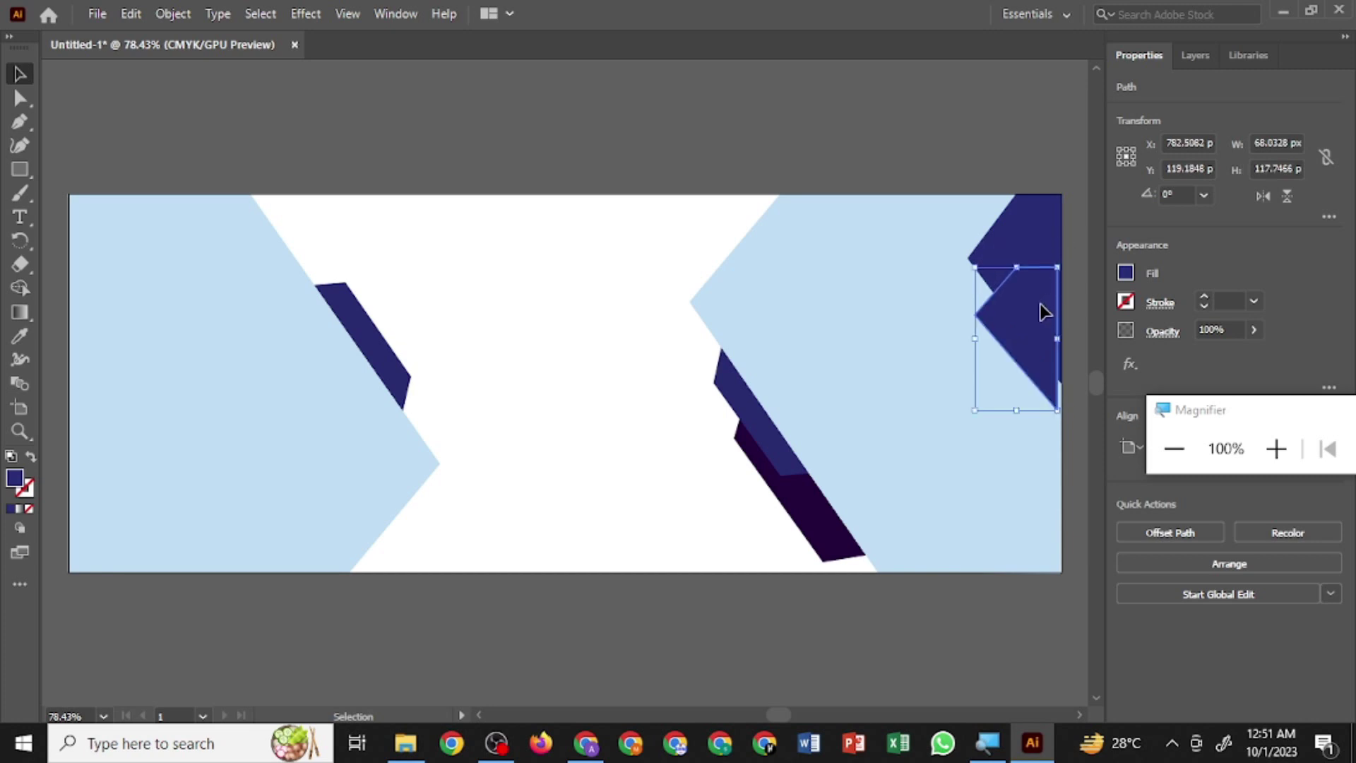
drag(1048, 310, 1044, 324)
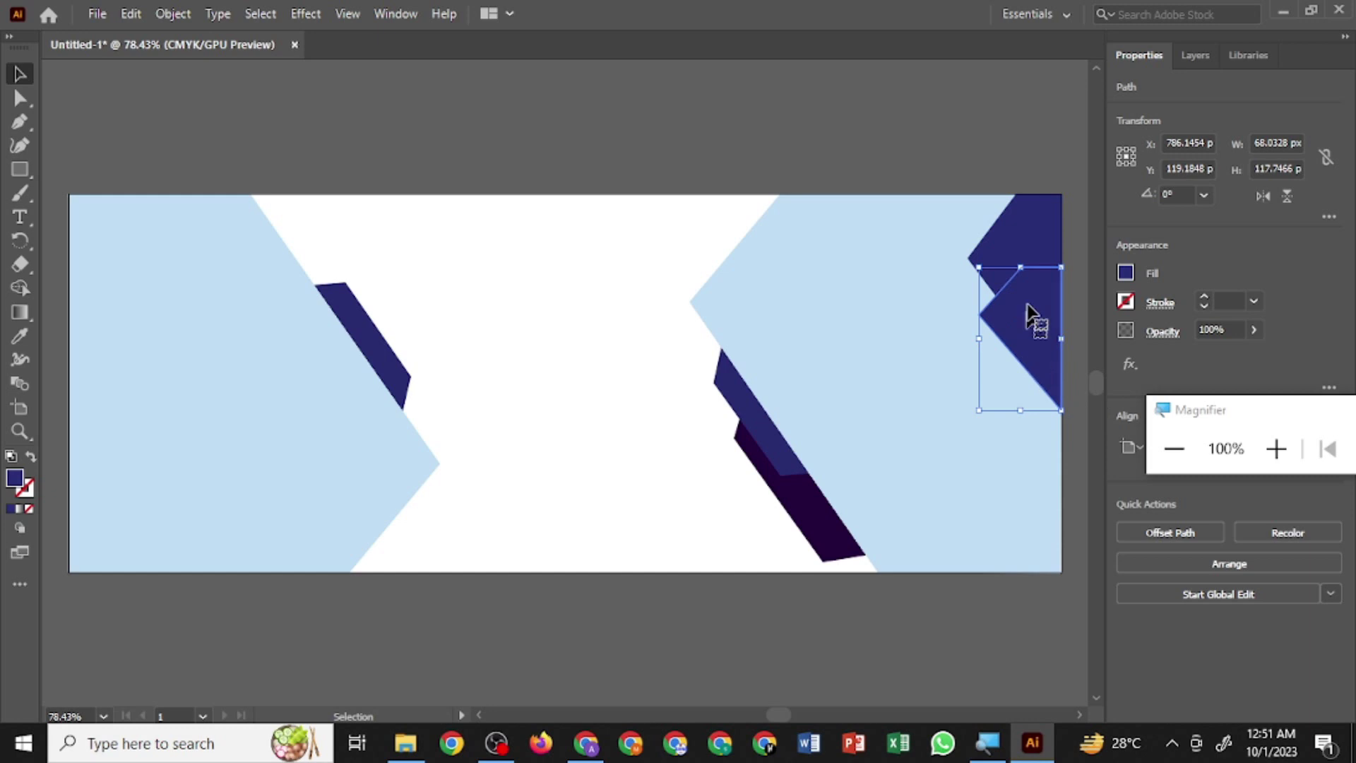
drag(1064, 270, 1053, 289)
key(ctrl+z)
mouse_move(1060, 269)
mouse_down()
mouse_move(1053, 324)
mouse_move(1051, 309)
mouse_up()
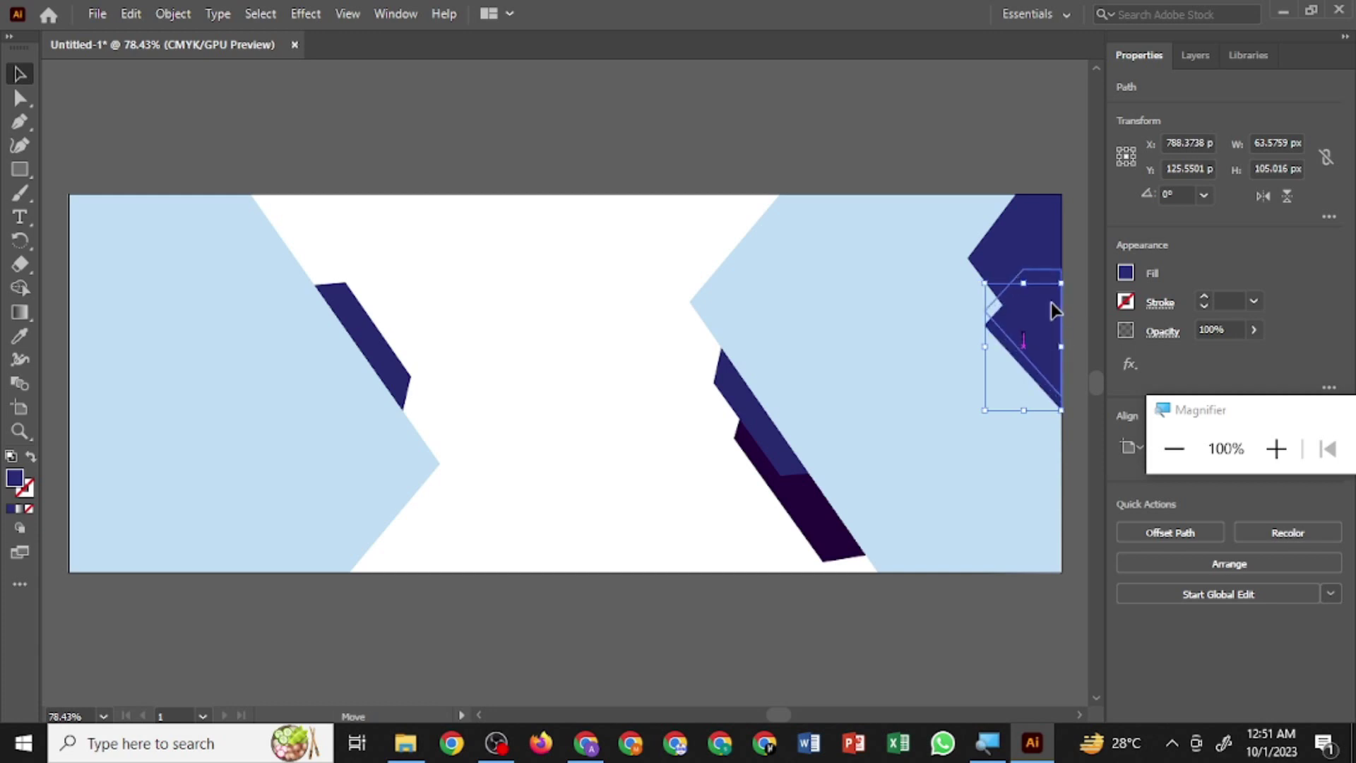
right_click(1051, 340)
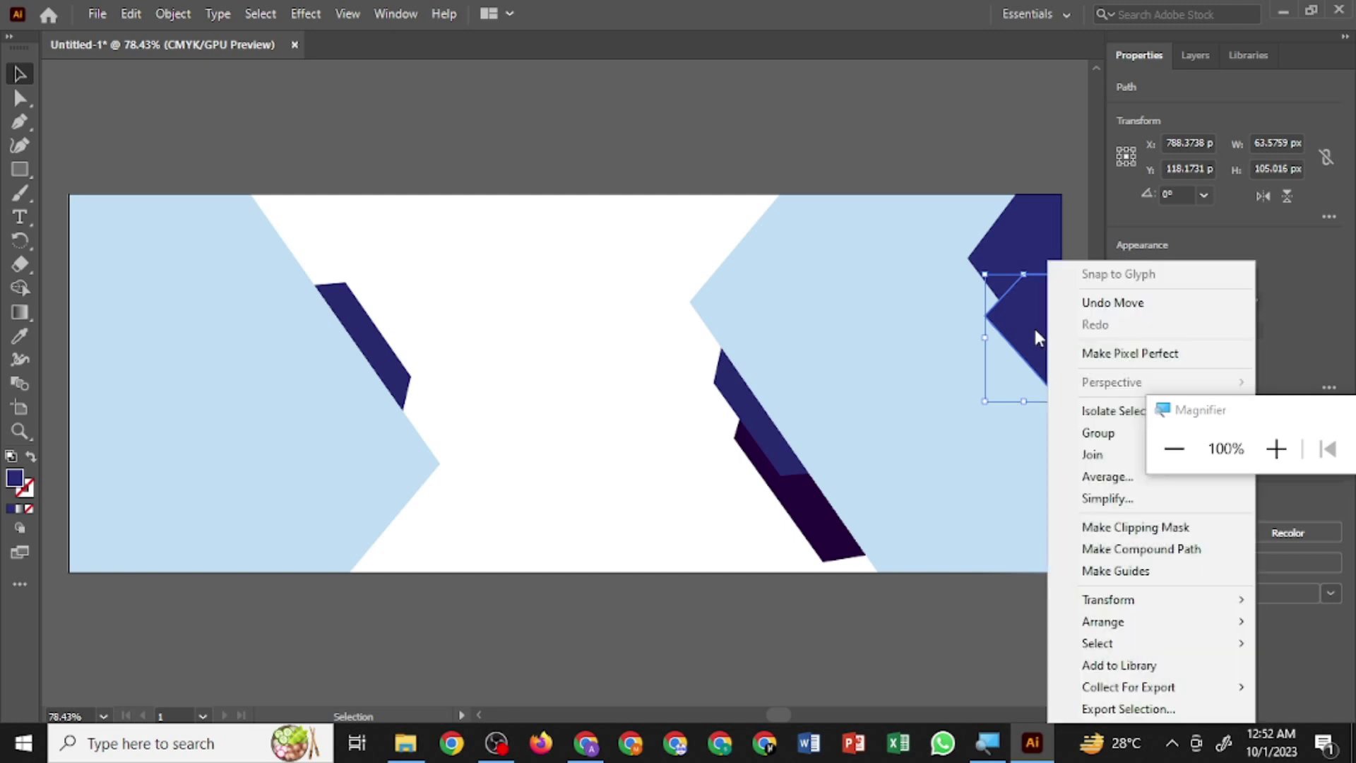
click(933, 371)
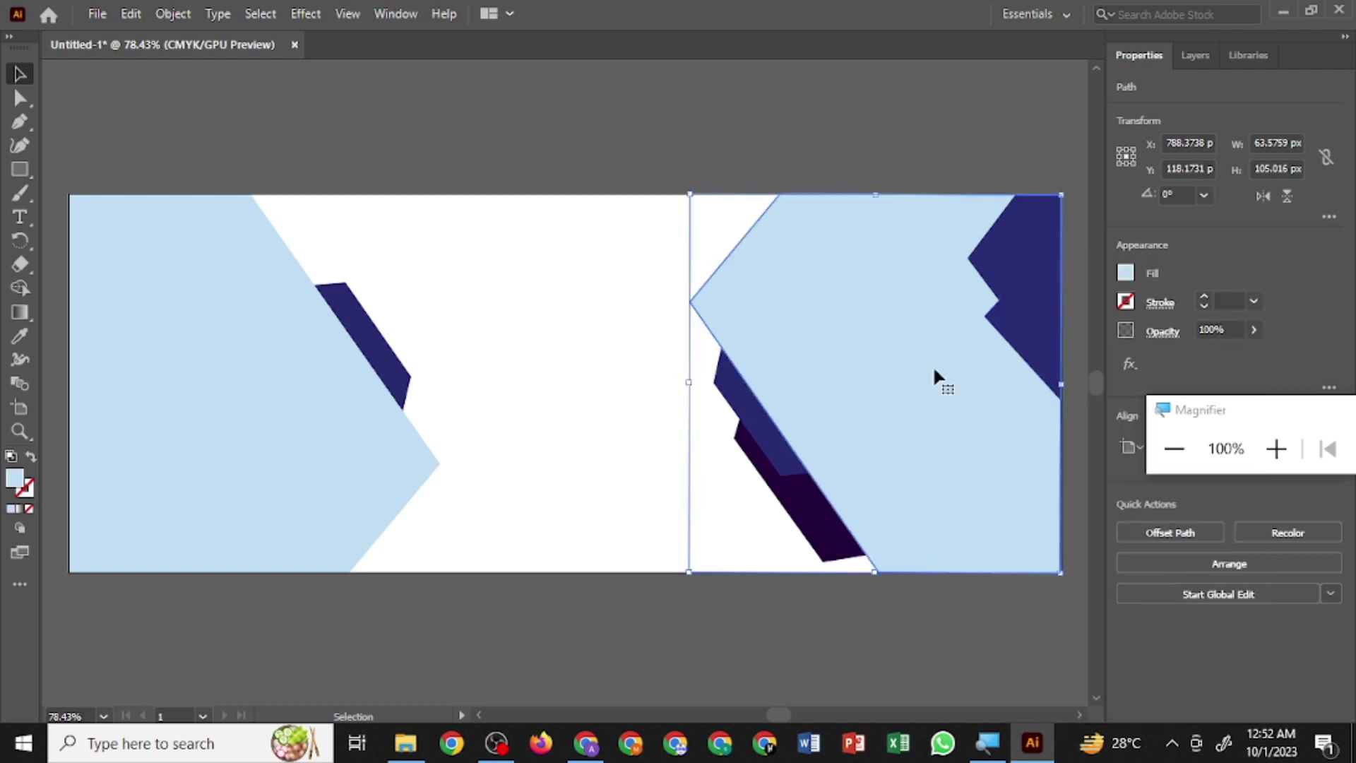
click(1047, 309)
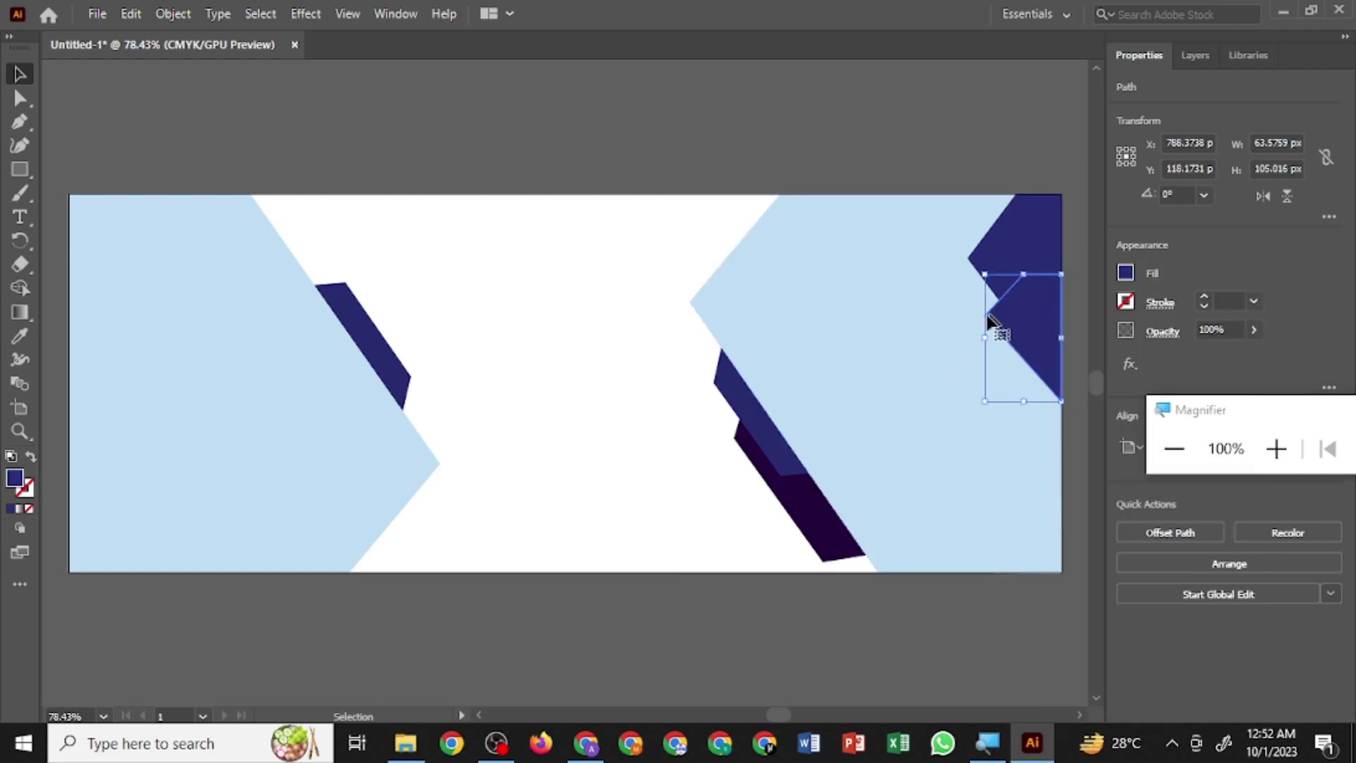
- Try a bright, fully saturated blue fill on the small right-edge copy
double_click(17, 481)
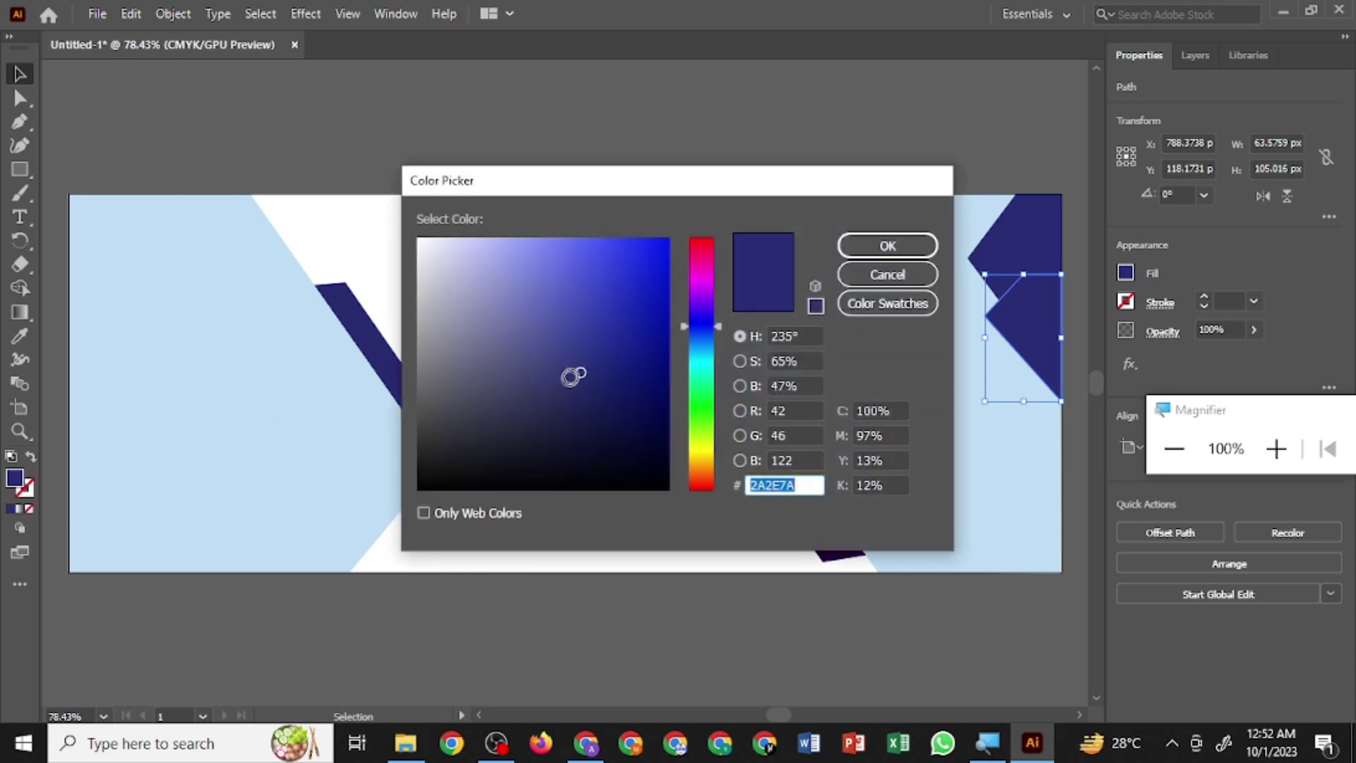
drag(583, 371, 675, 233)
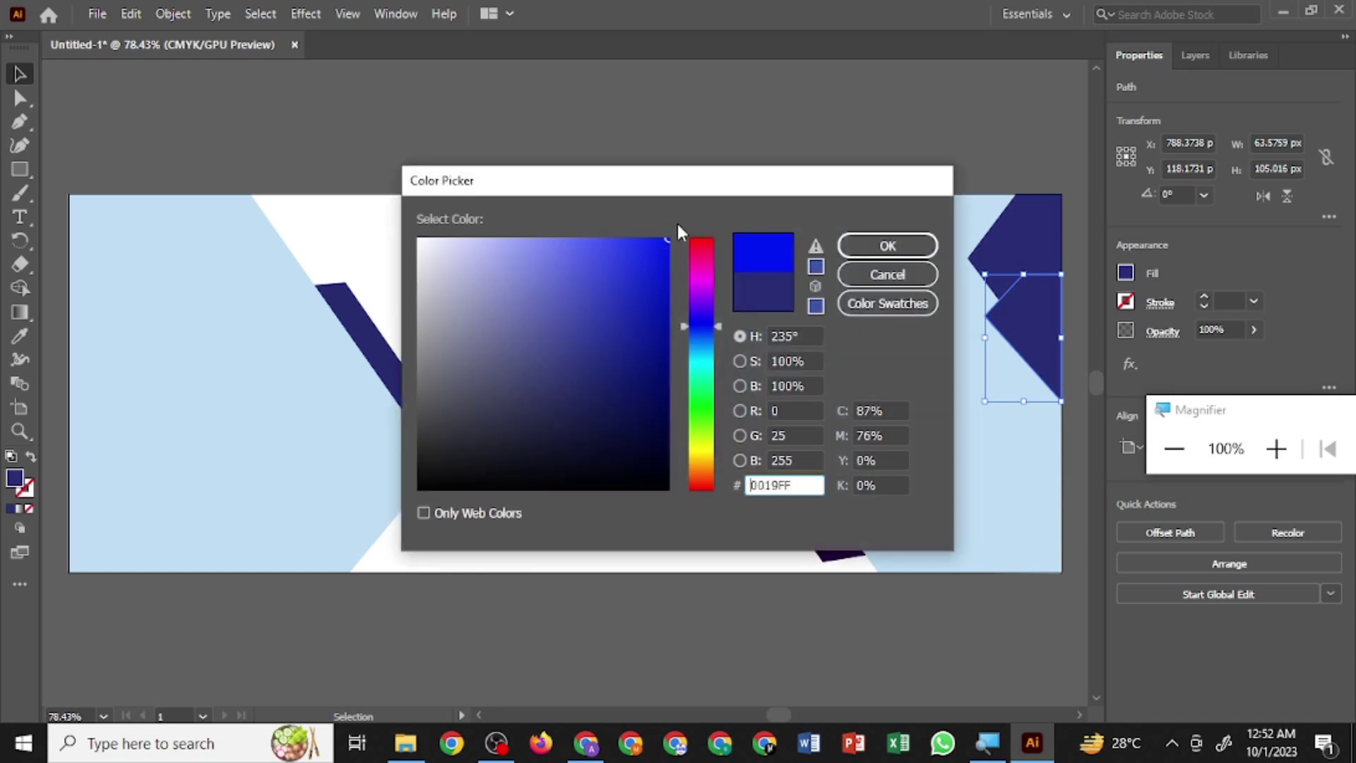
click(892, 245)
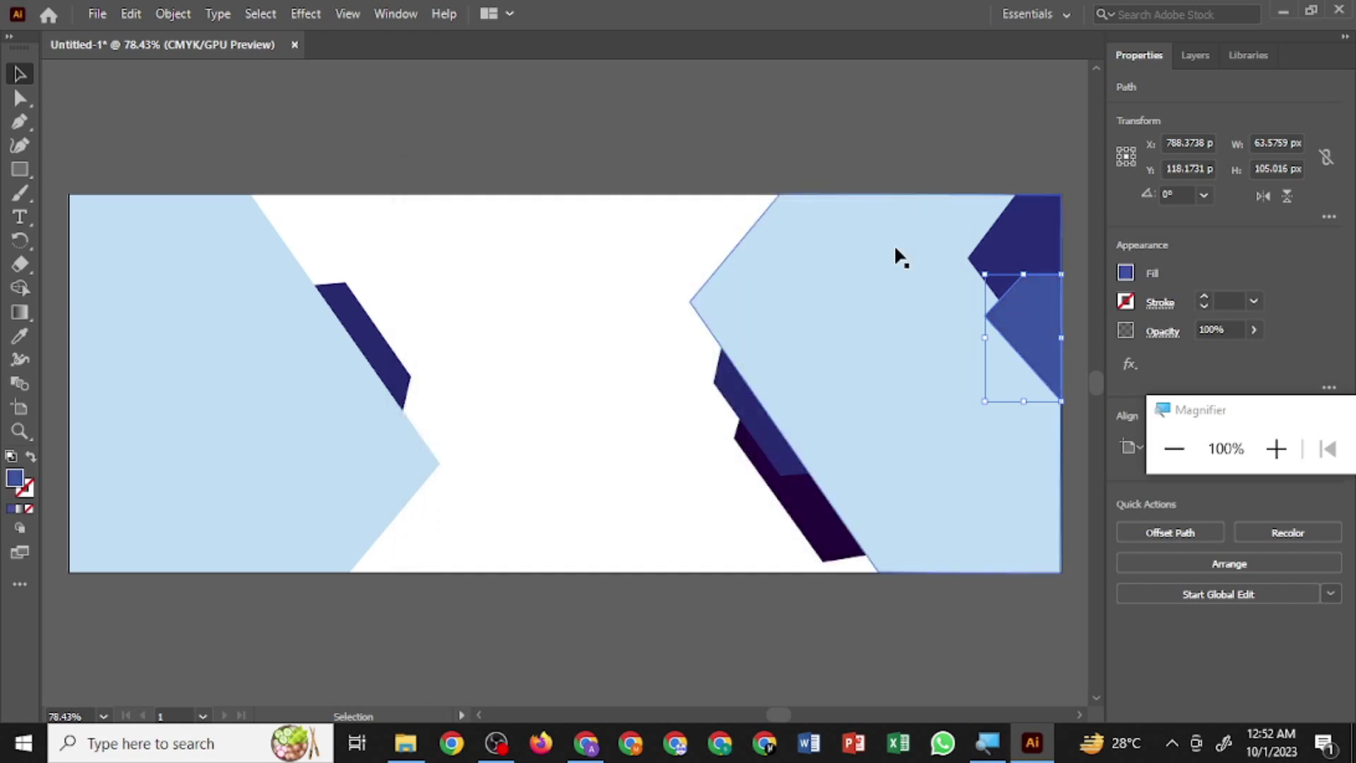
double_click(1030, 344)
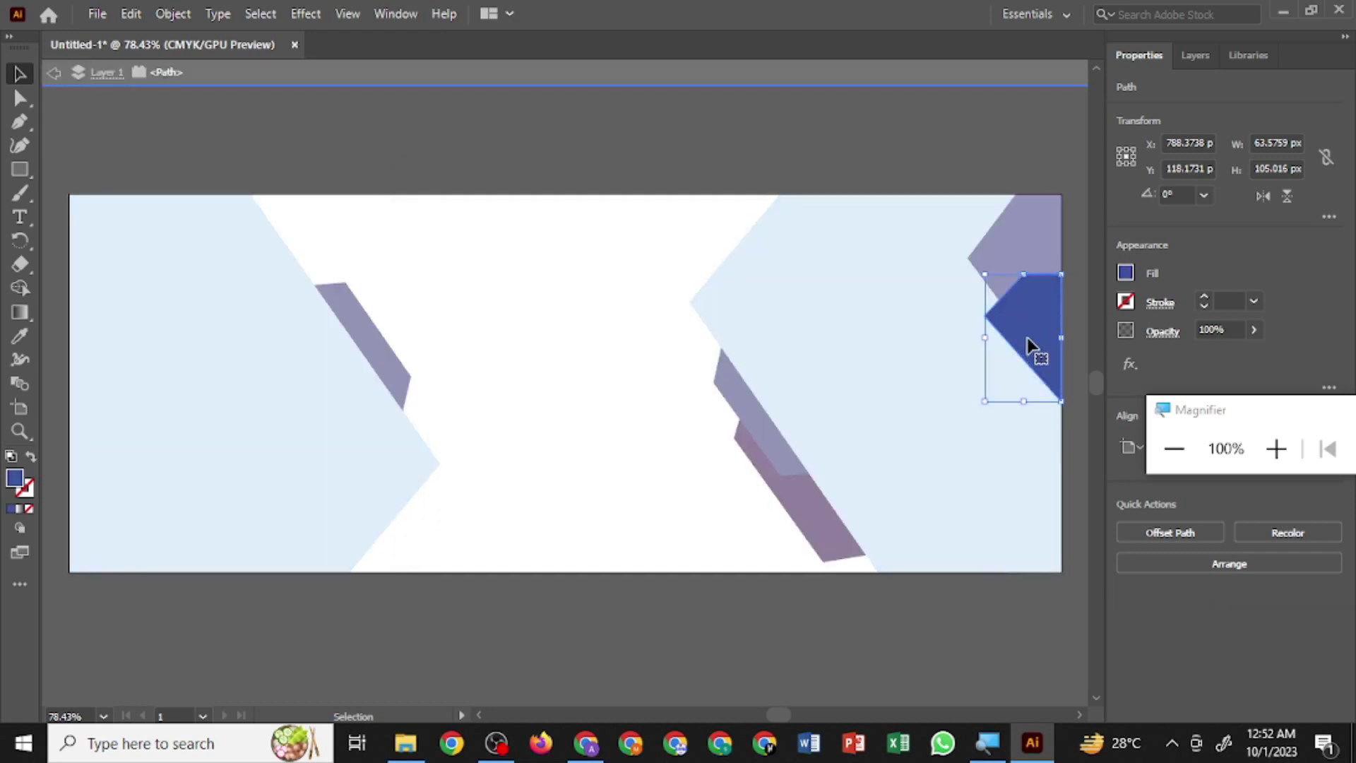
key(Escape)
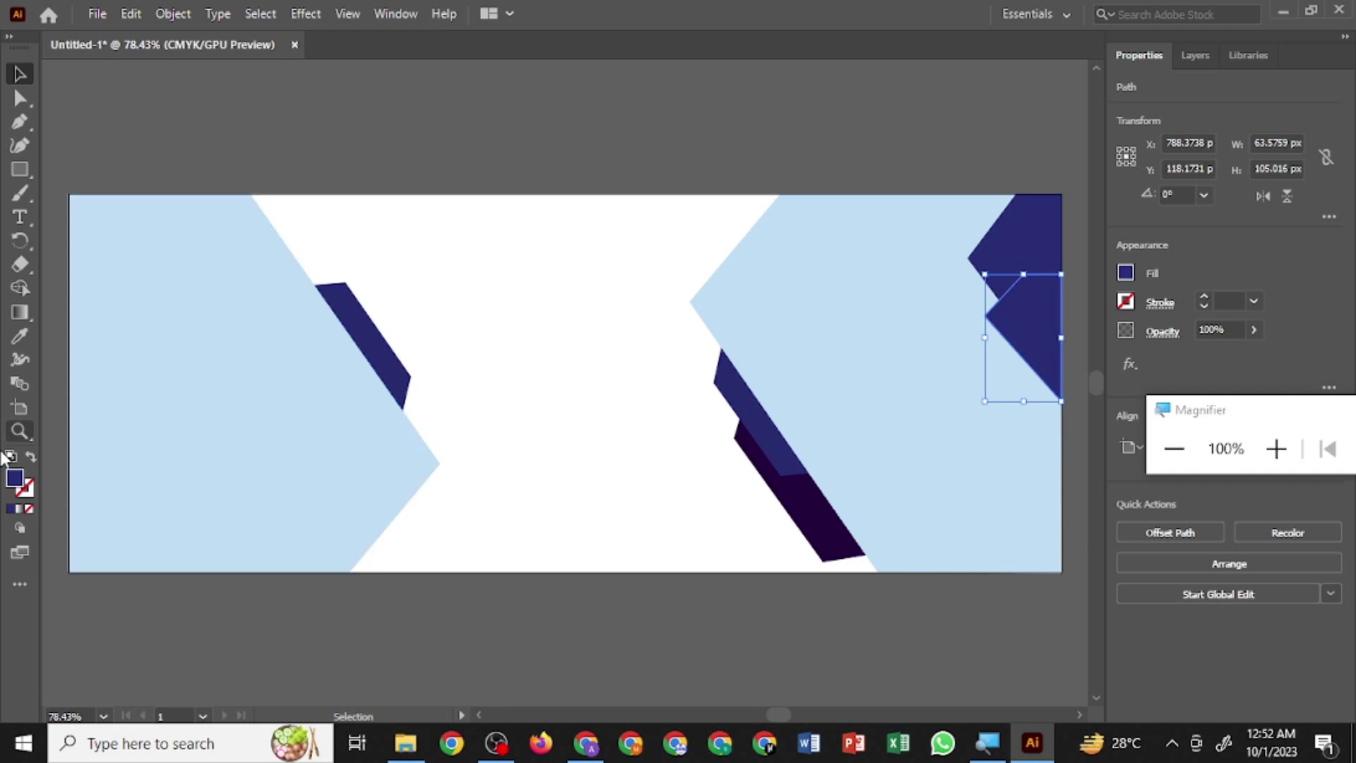
- Set the copy's fill to a darker near-black navy (#000749) and deselect
double_click(15, 479)
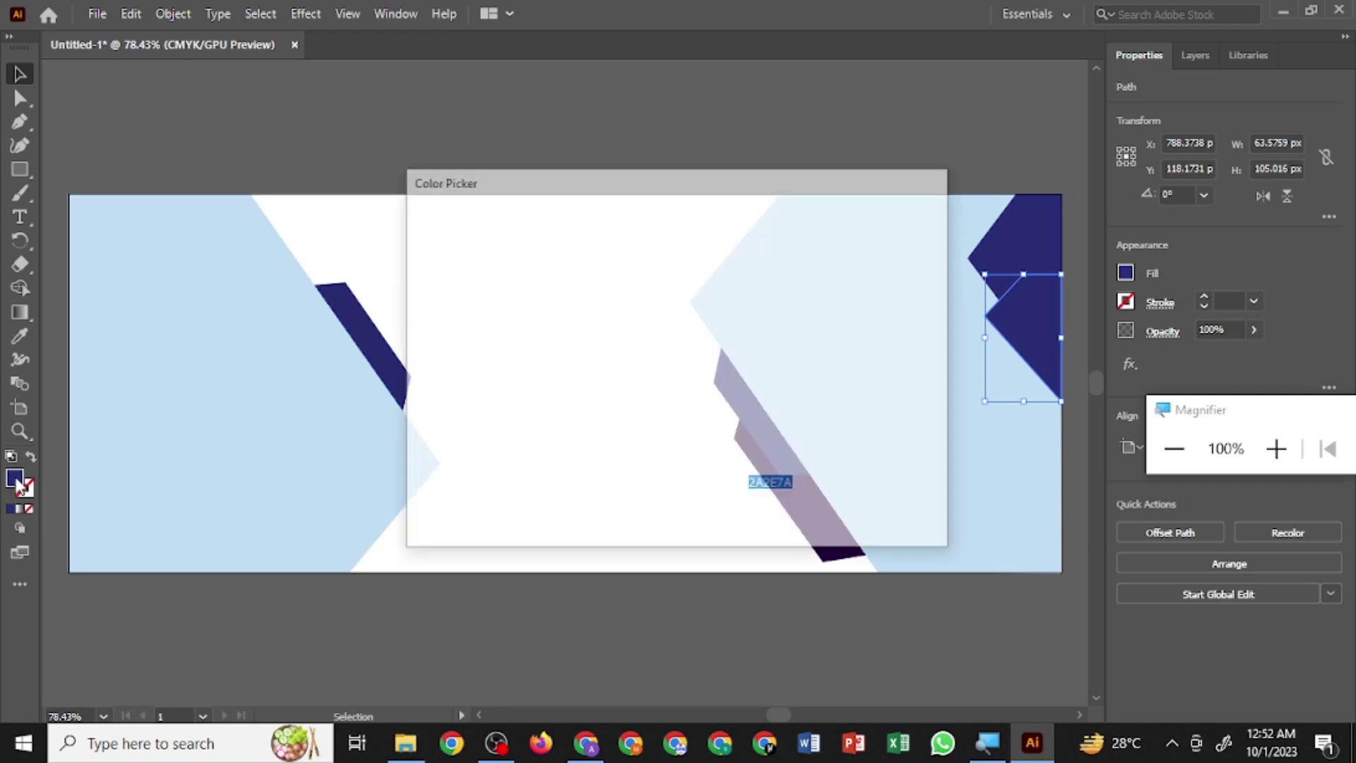
drag(583, 385, 681, 428)
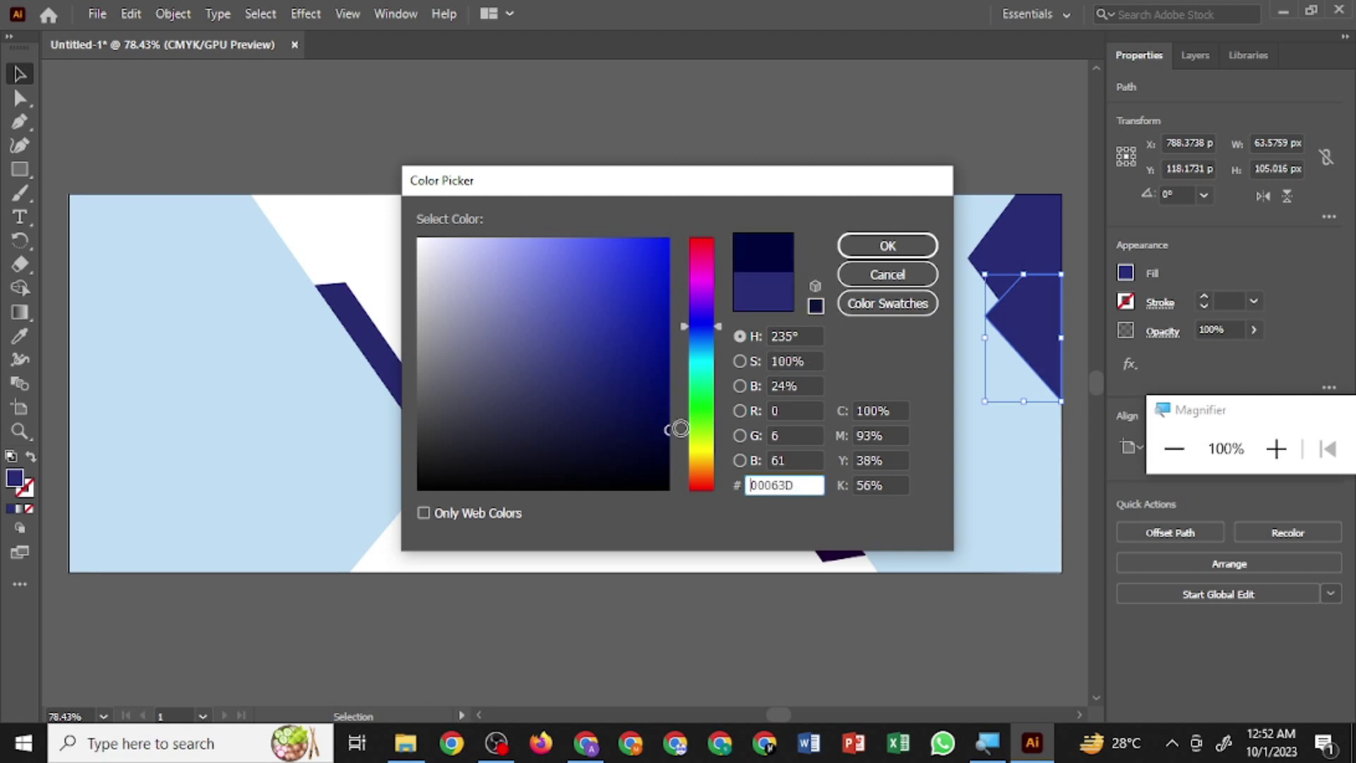
mouse_move(724, 413)
mouse_down()
mouse_move(621, 426)
mouse_move(676, 409)
mouse_move(667, 418)
mouse_up()
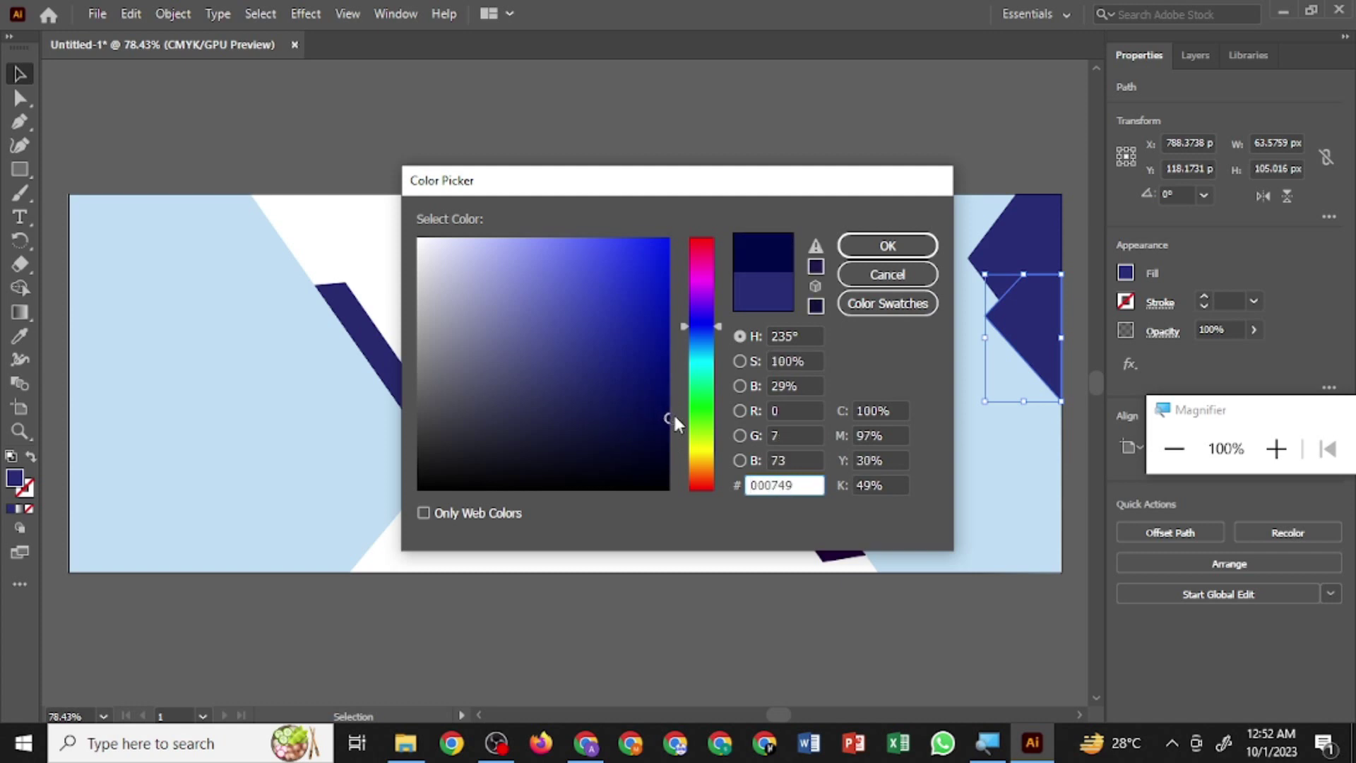
click(888, 246)
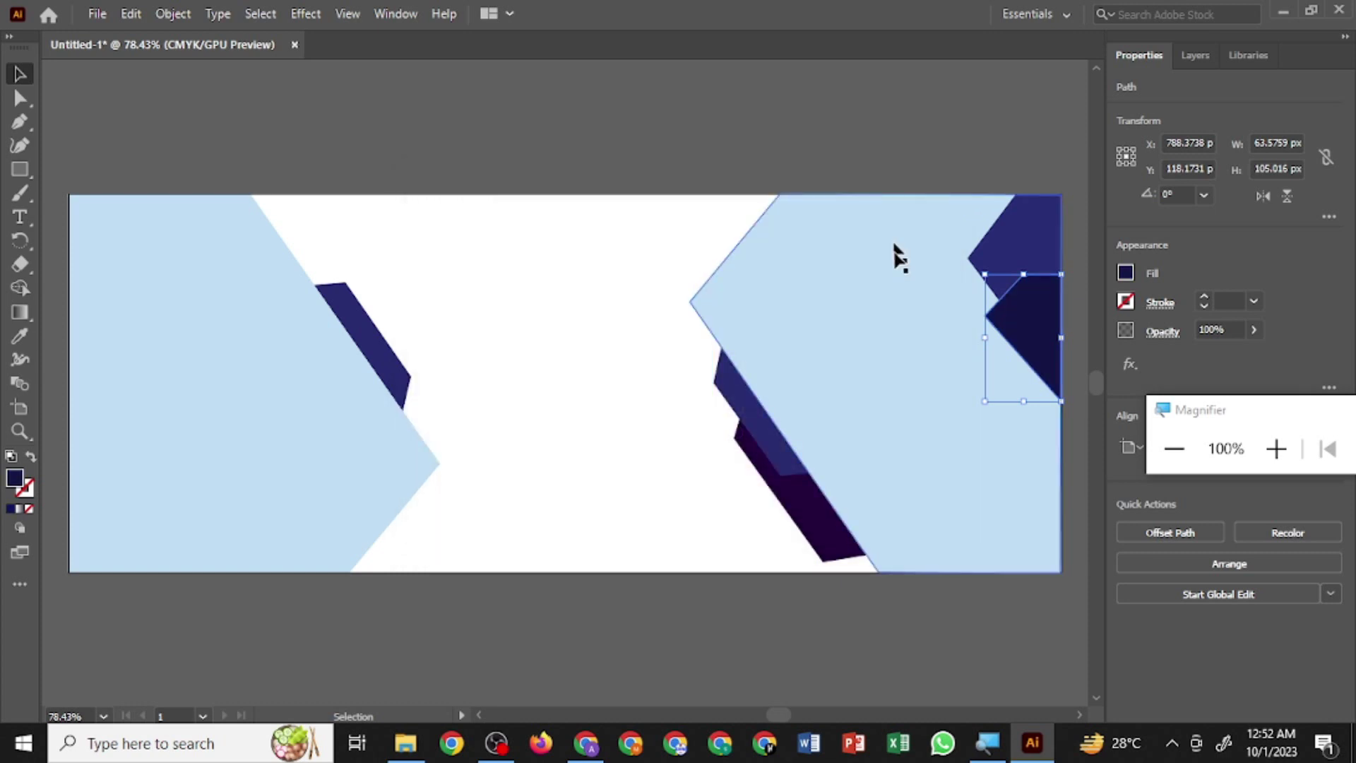
click(661, 439)
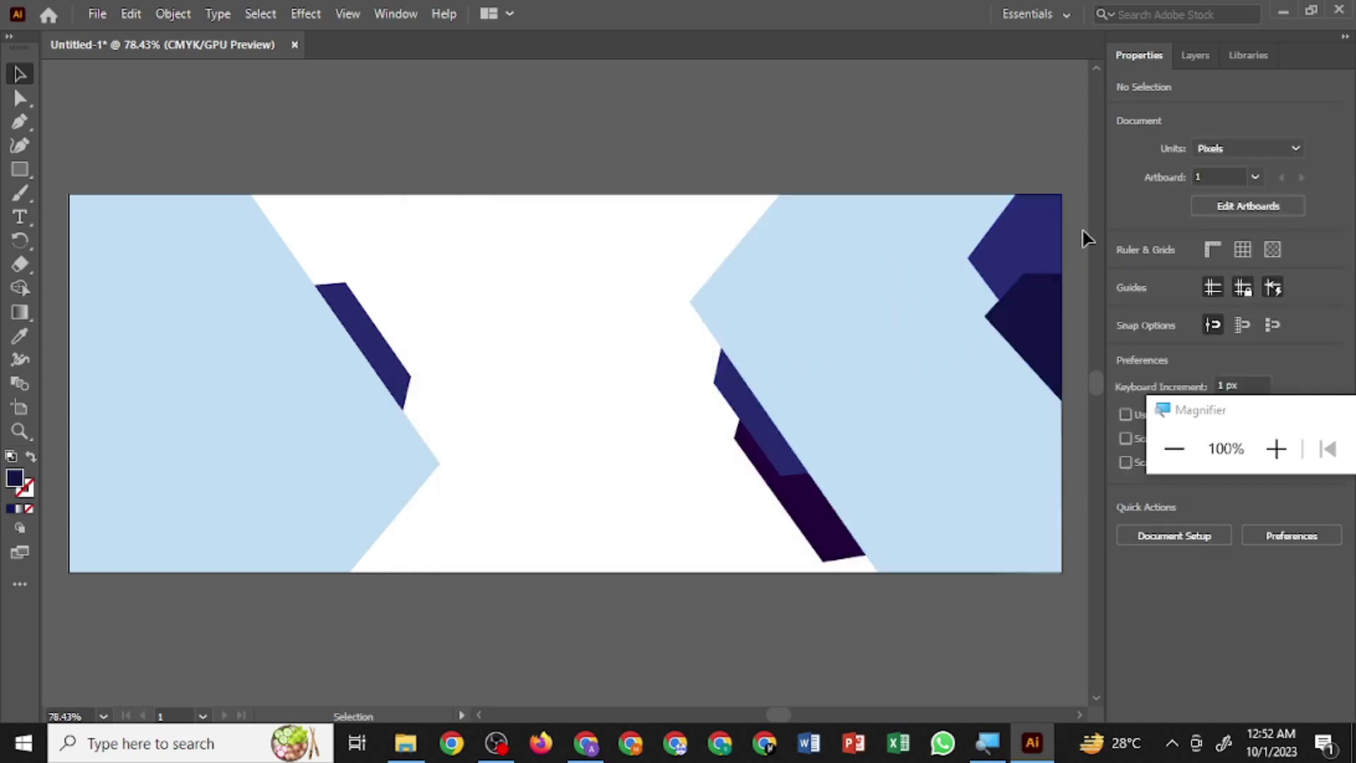
- In the Layers panel, drag the darker navy path below the other navy path
click(1279, 451)
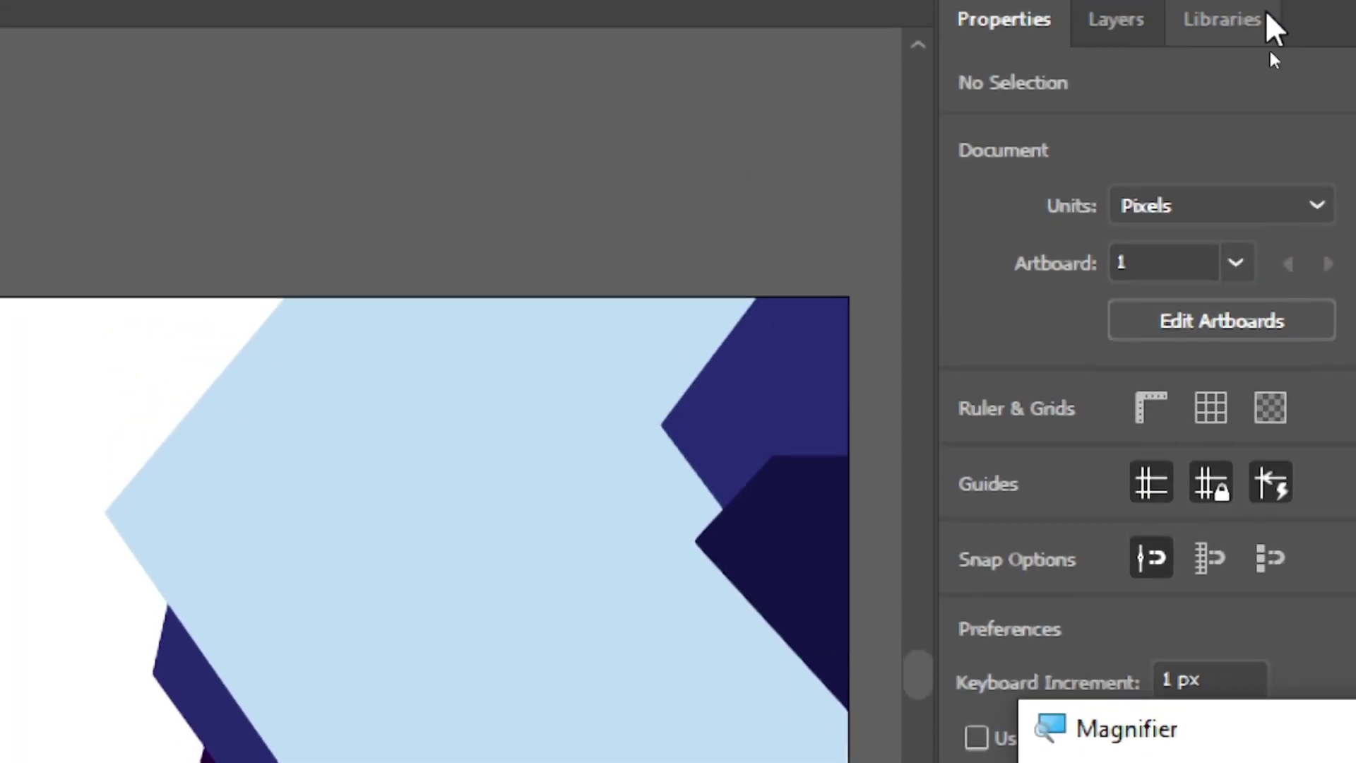
click(1102, 23)
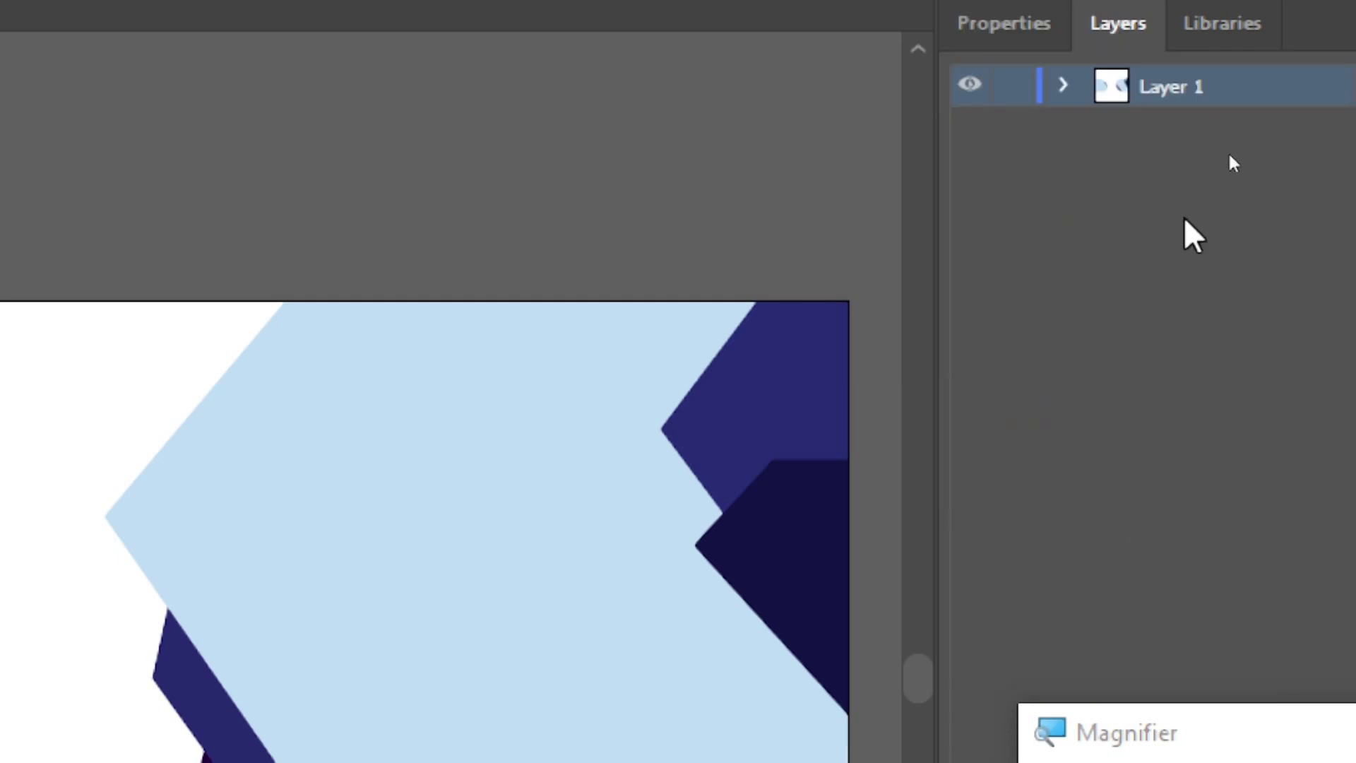
click(1059, 90)
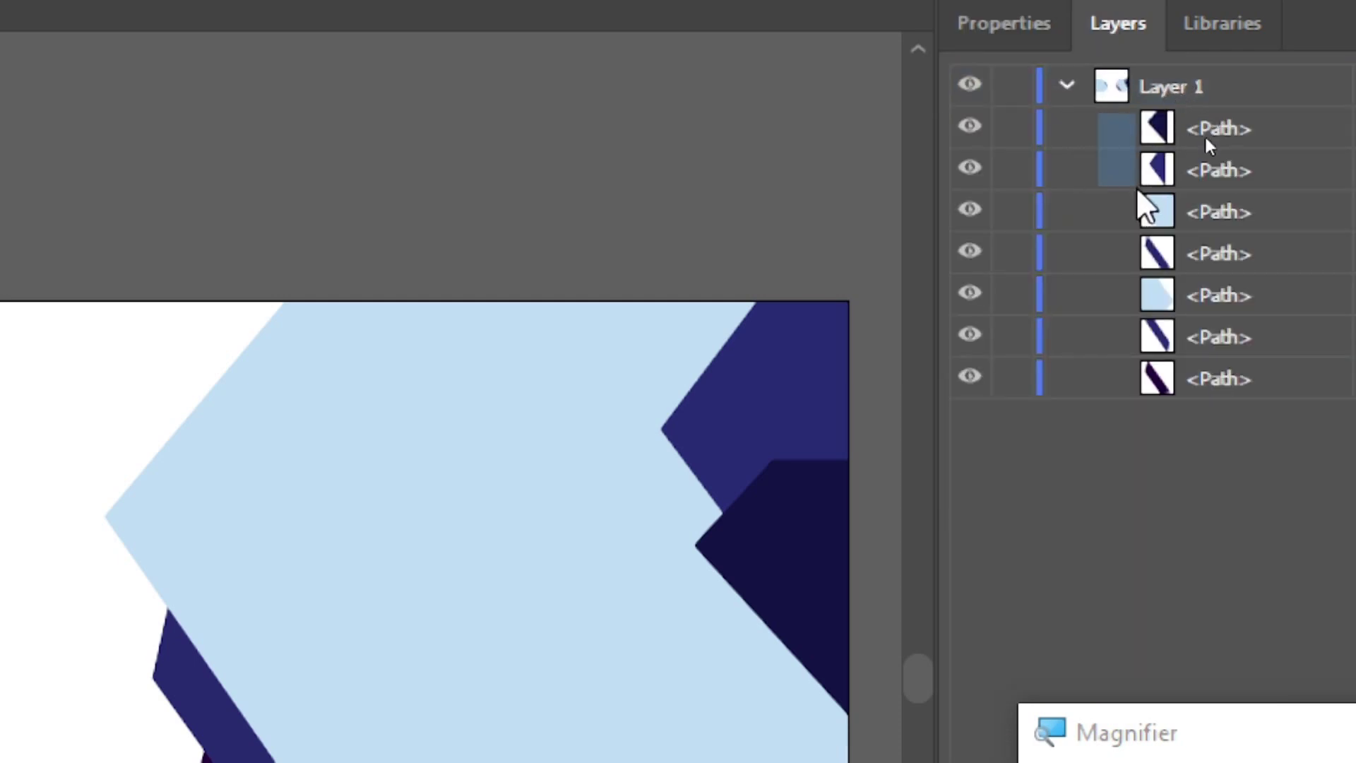
drag(1241, 130, 1238, 185)
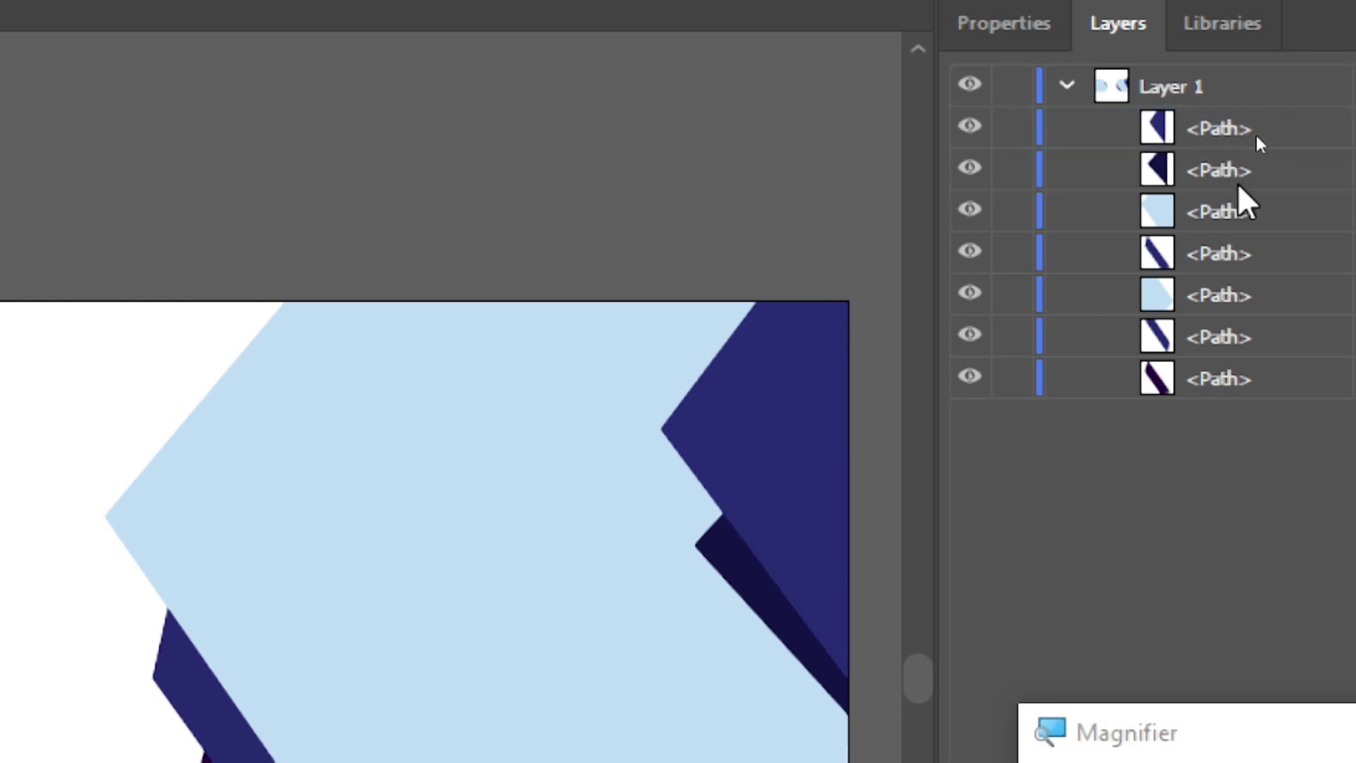
- Return to the Properties panel and select the small dark shape at the right edge
click(575, 675)
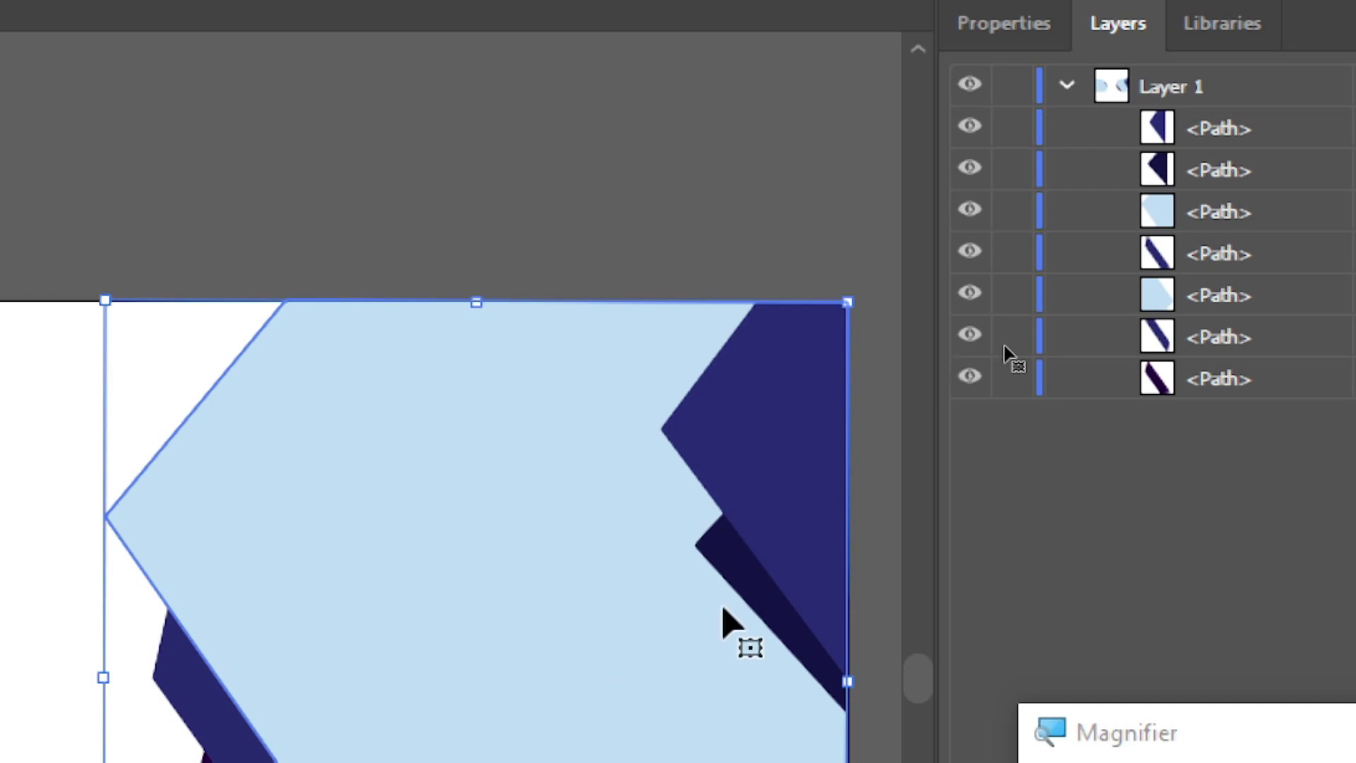
click(993, 25)
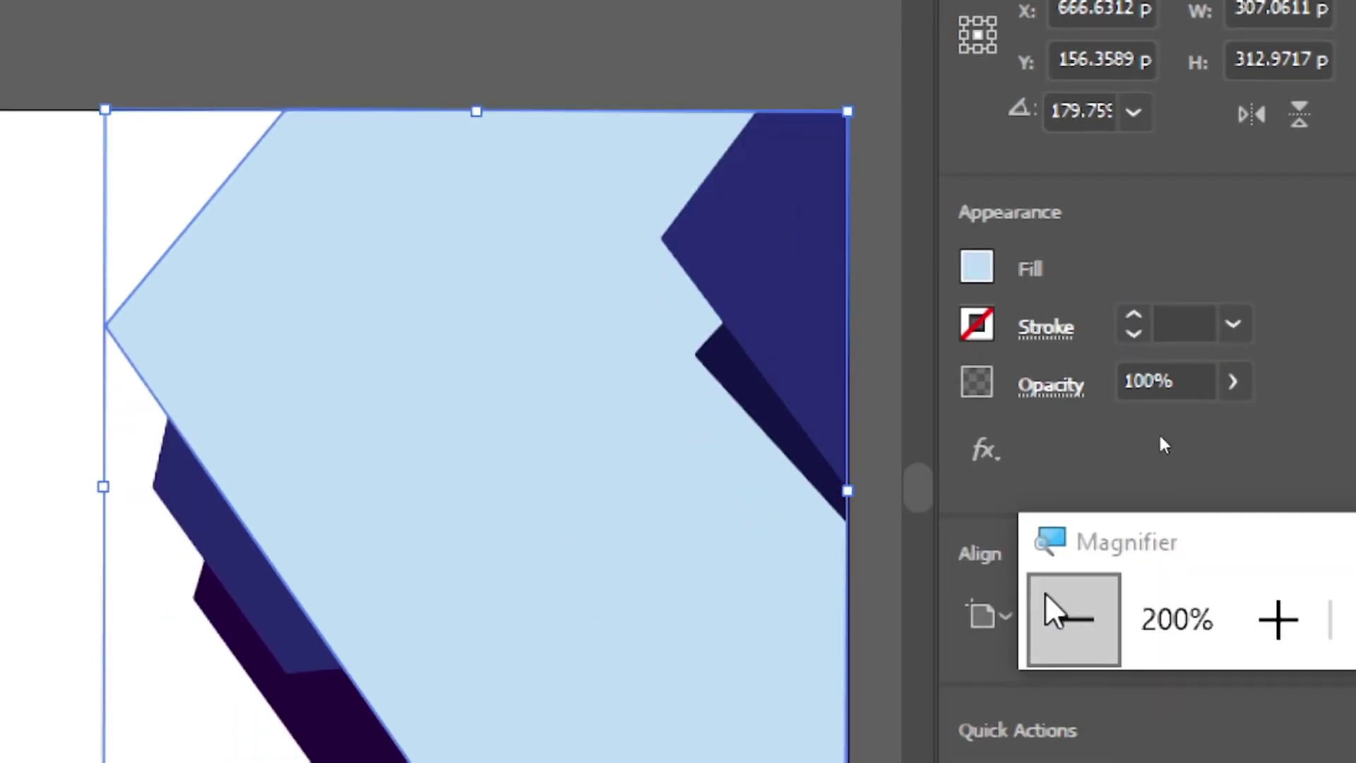
click(1068, 623)
click(1045, 375)
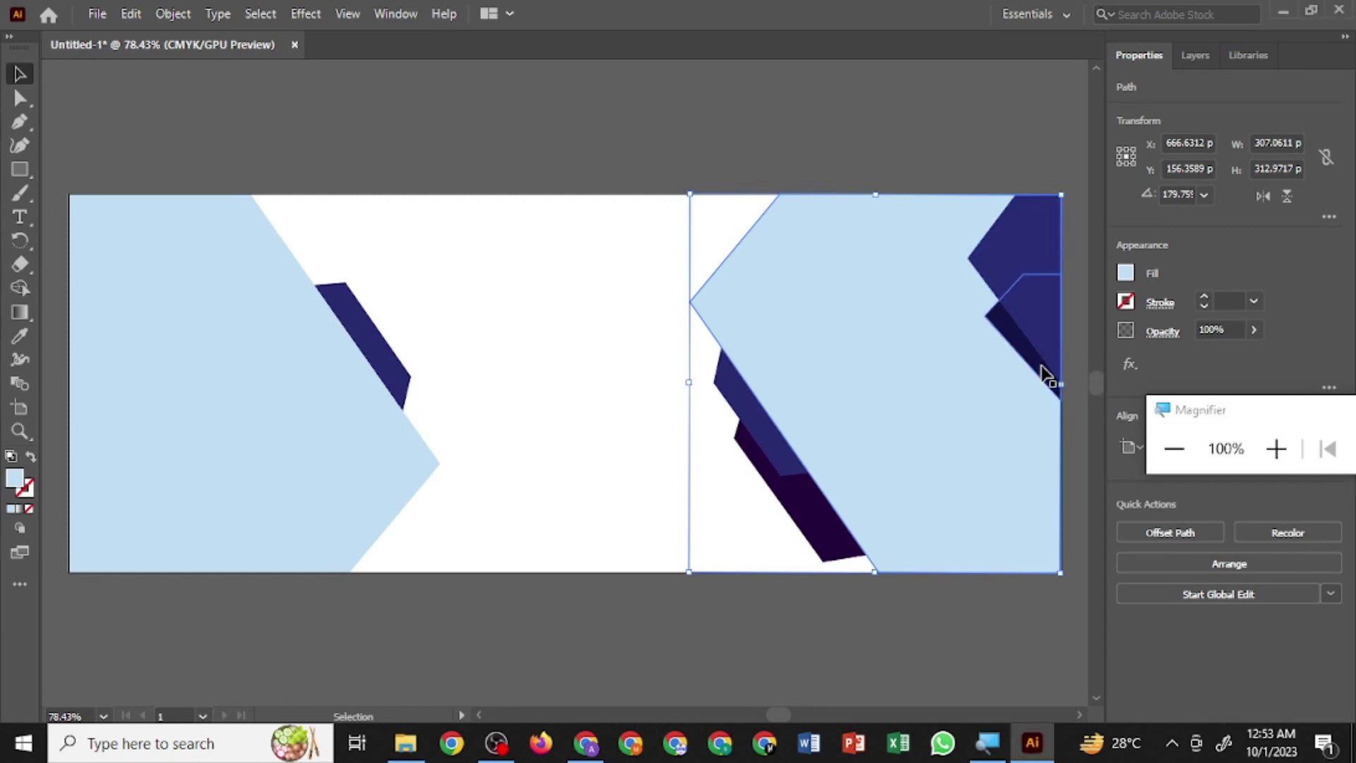
click(1045, 375)
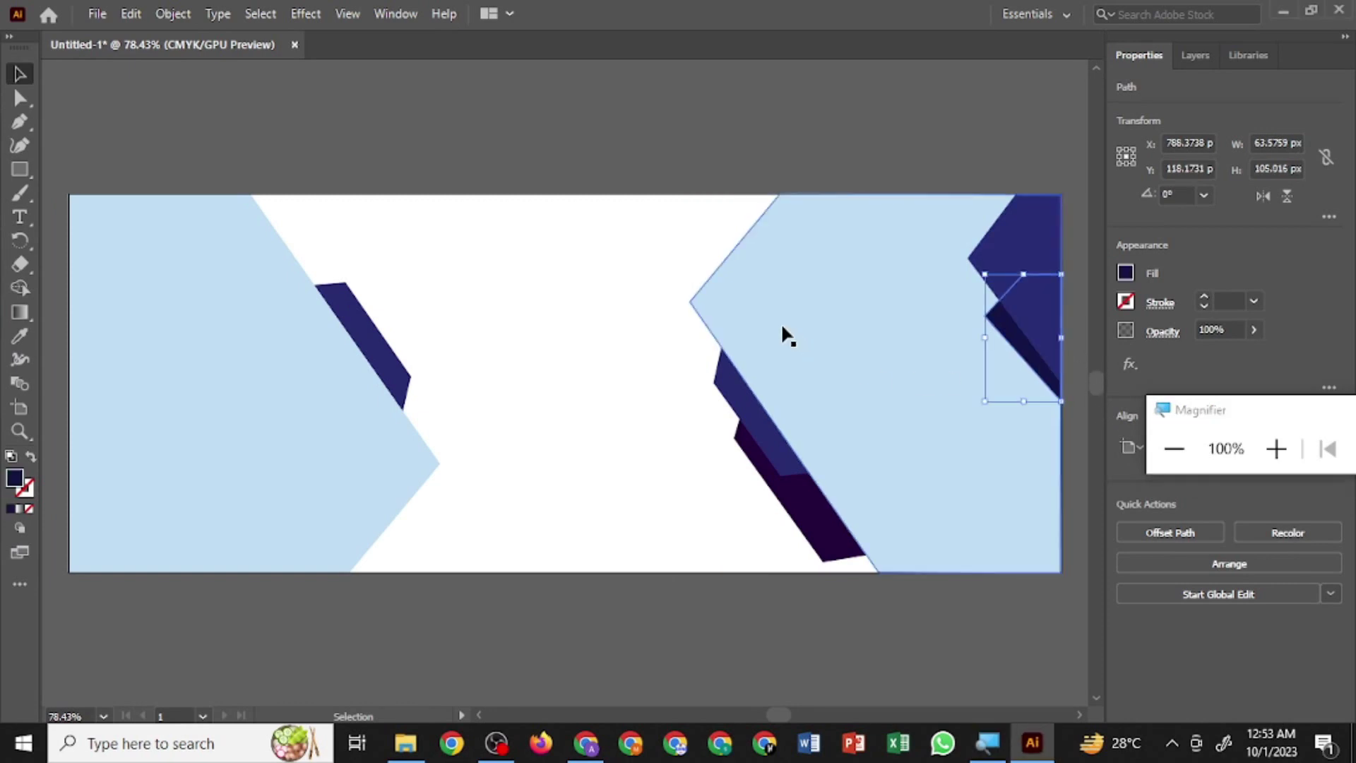
- With Direct Selection, drag the dark navy shape's bottom anchor further down the right edge
click(19, 100)
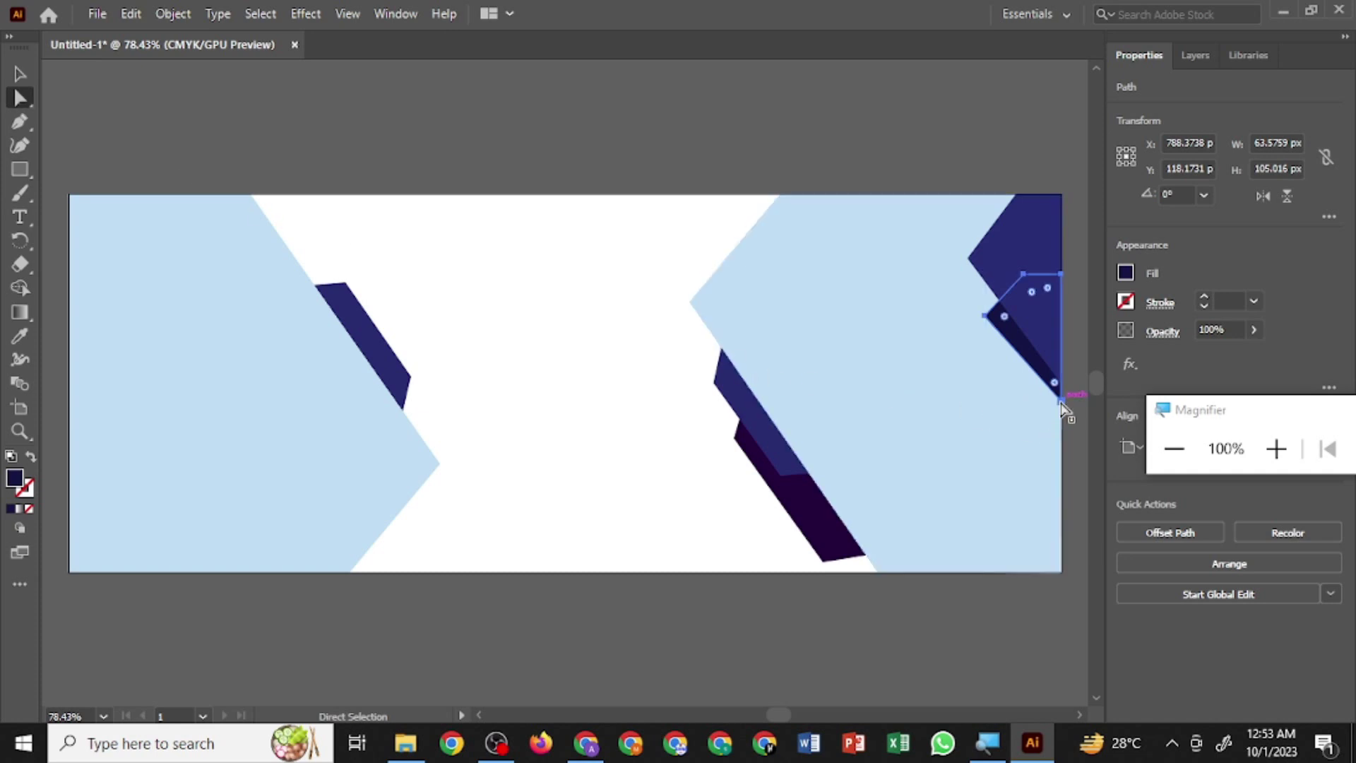
drag(1061, 405, 1063, 431)
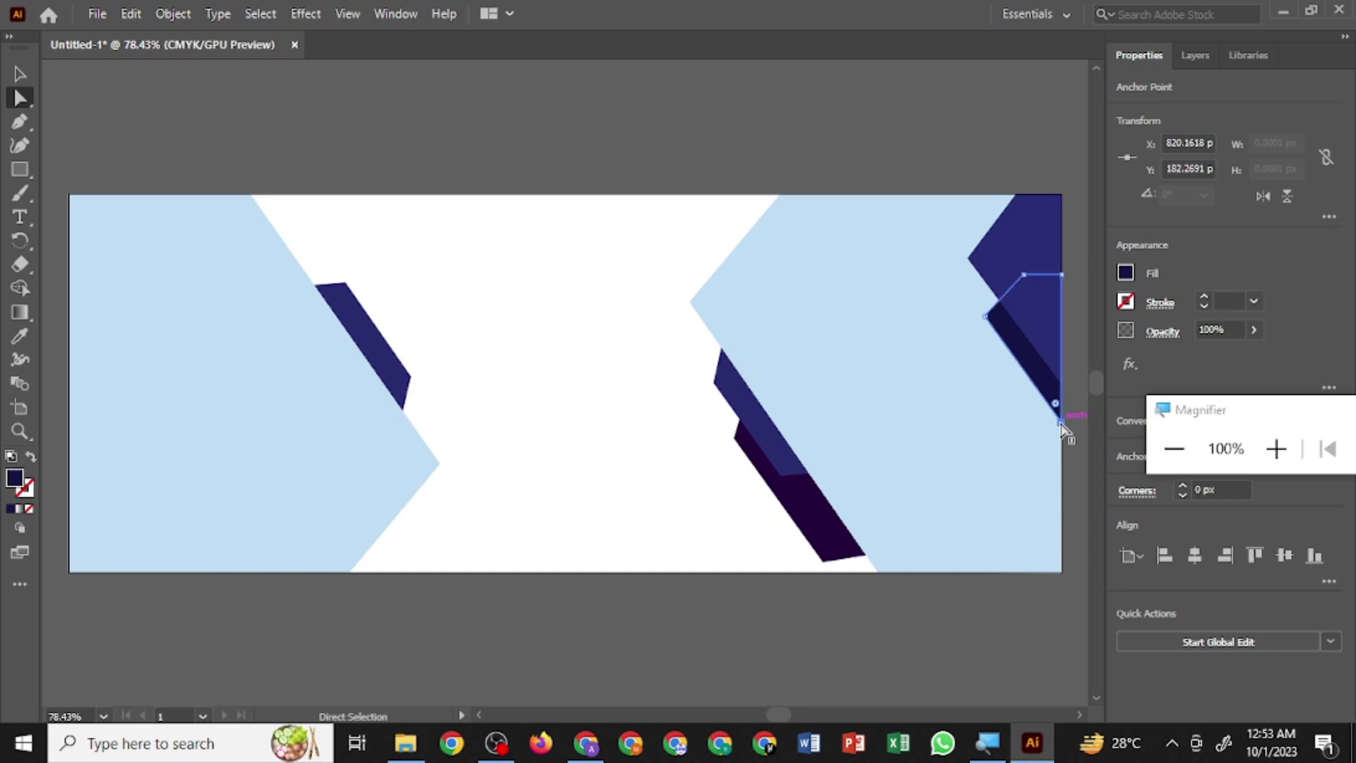
drag(1062, 427, 1061, 422)
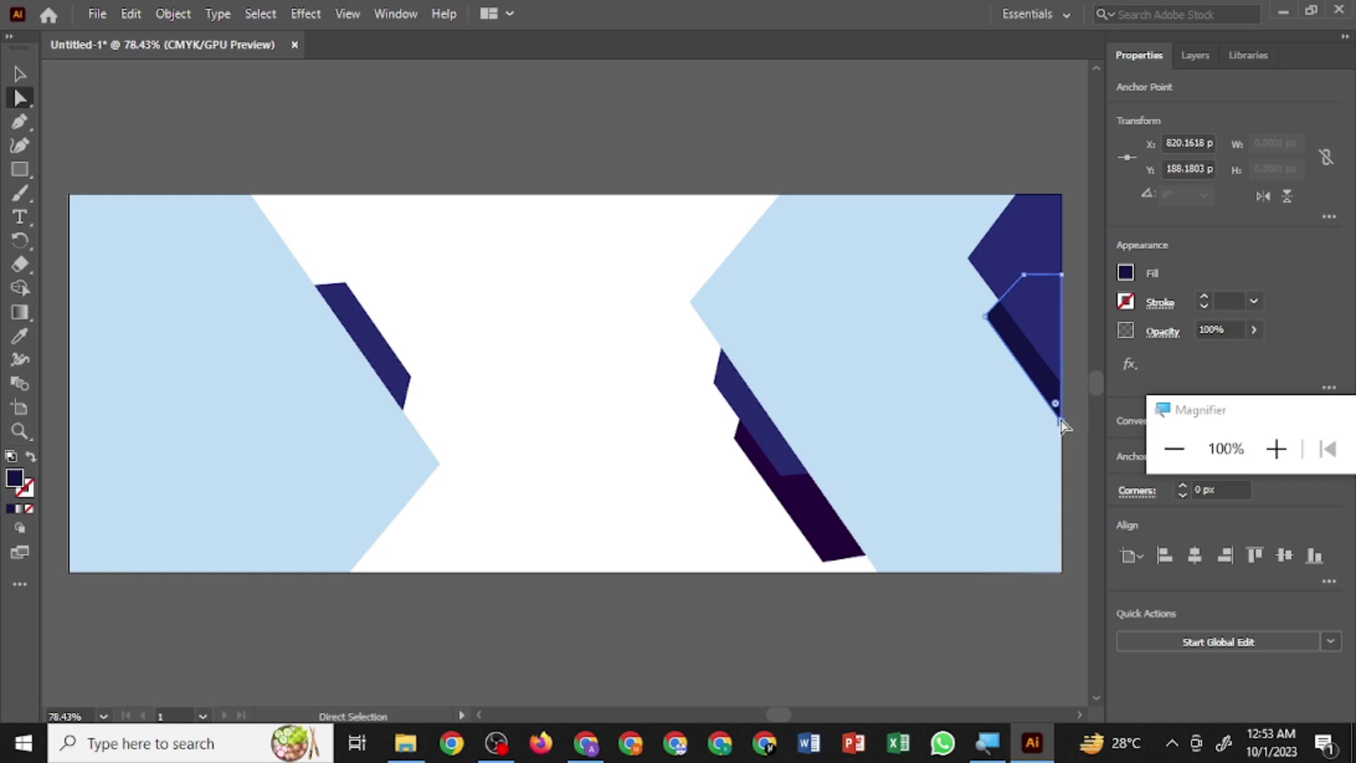
click(1003, 473)
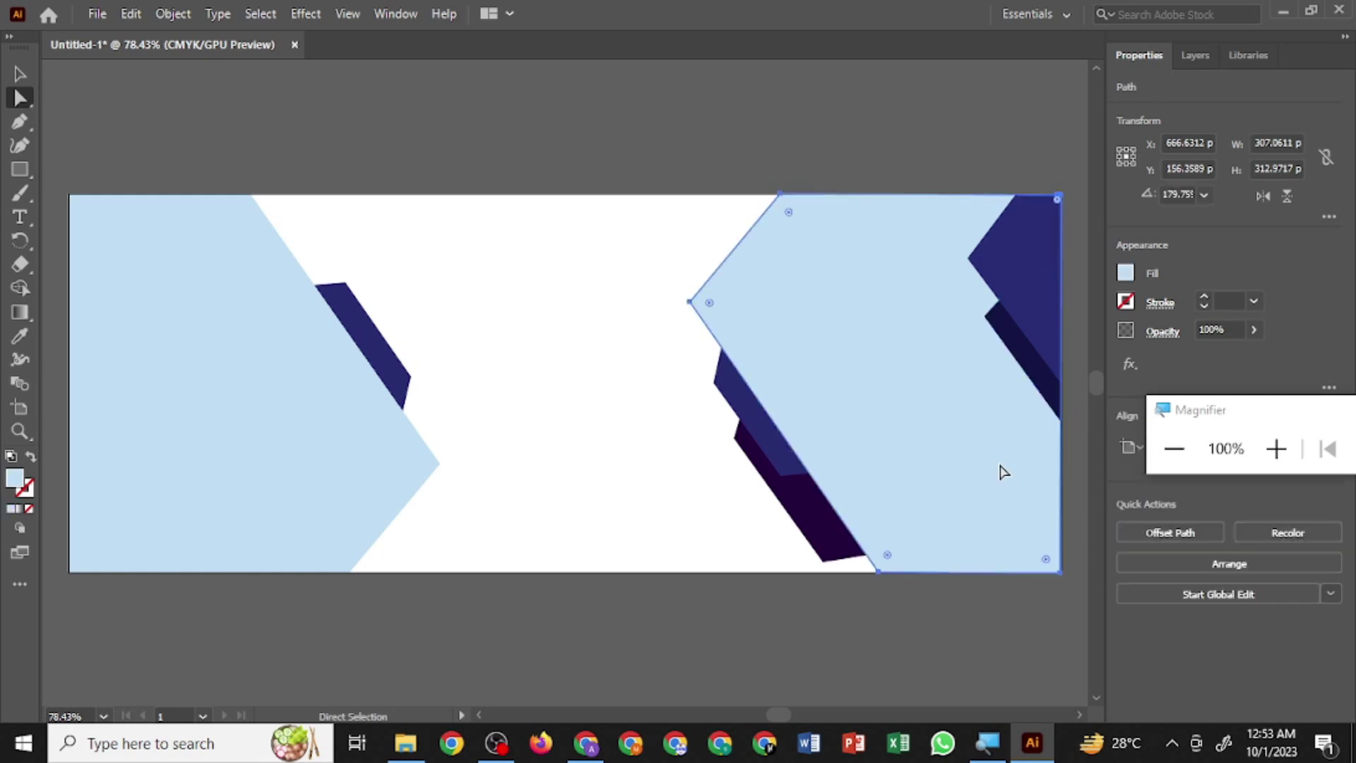
click(1047, 403)
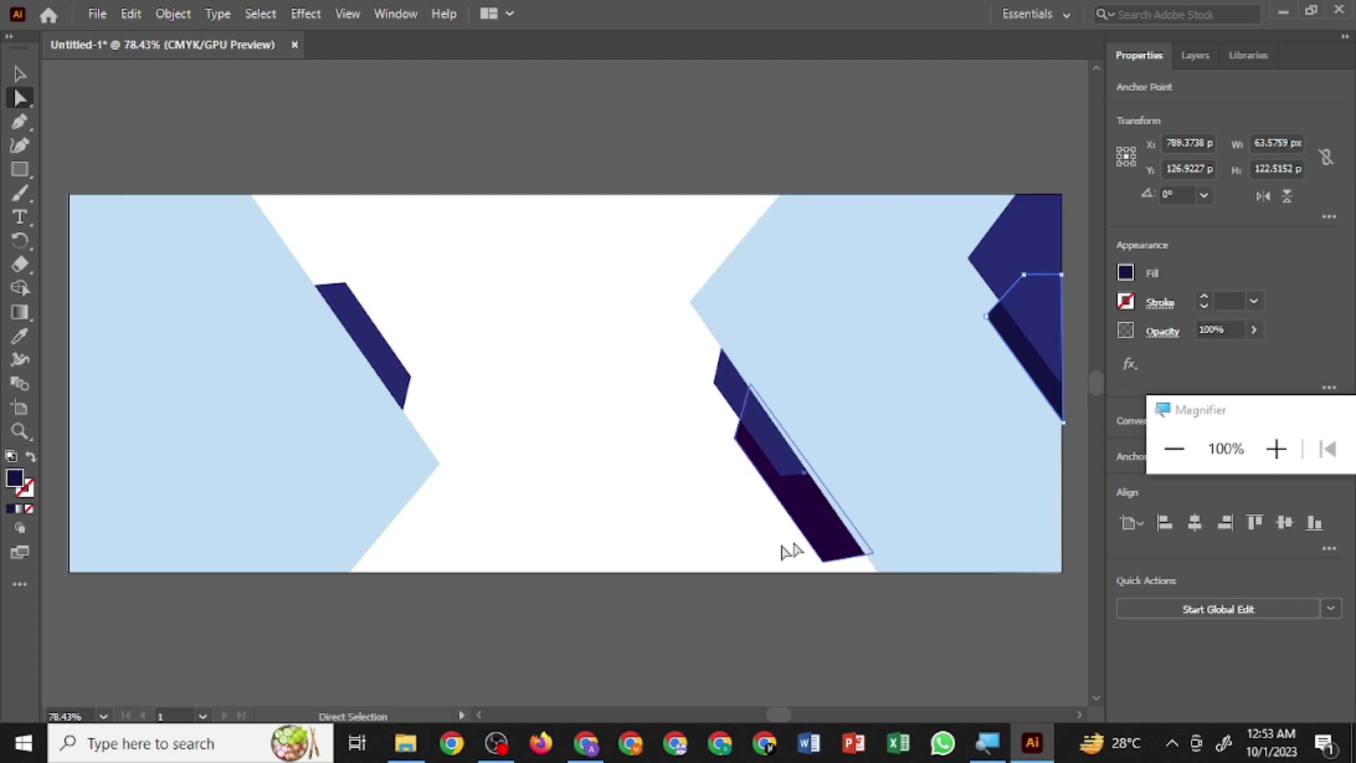
click(792, 670)
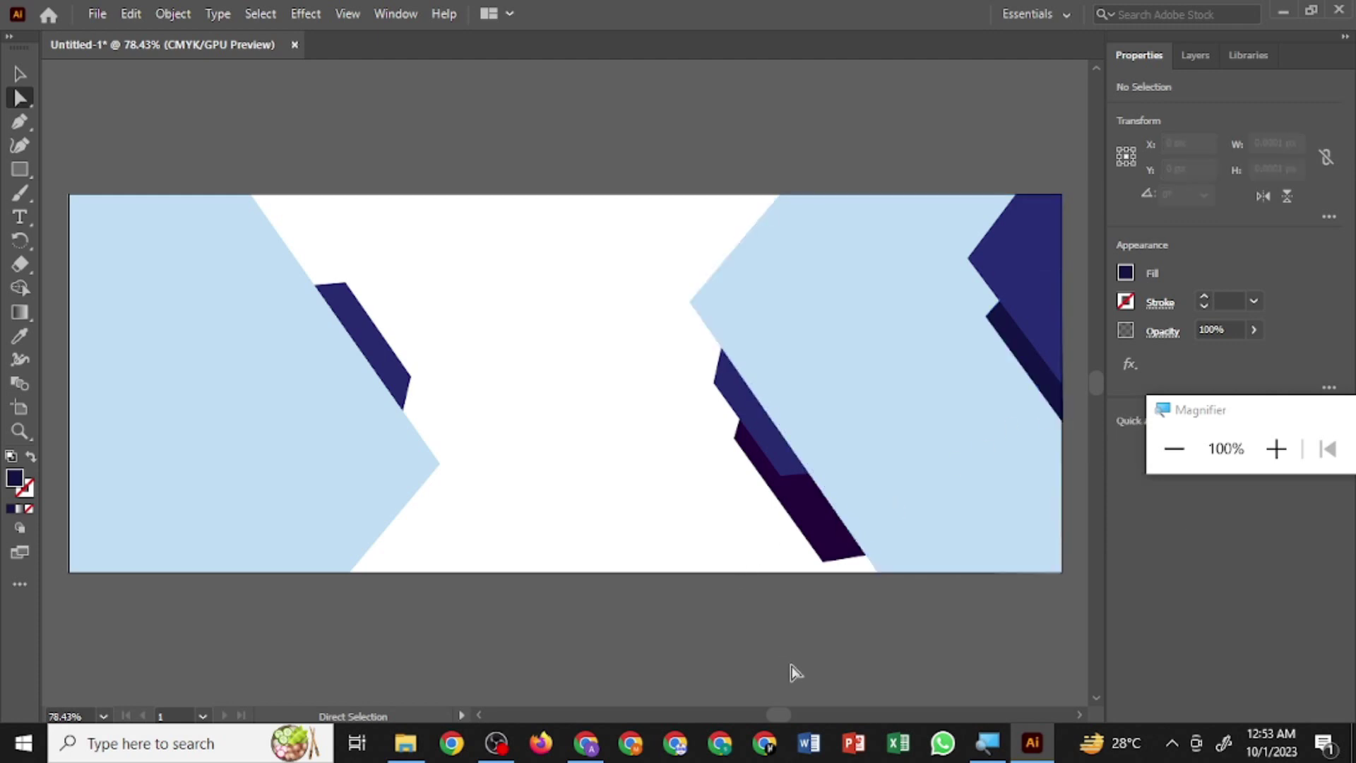
- Duplicate the two navy shapes, move the copy to the banner's left edge and rotate it about 180°
click(1027, 274)
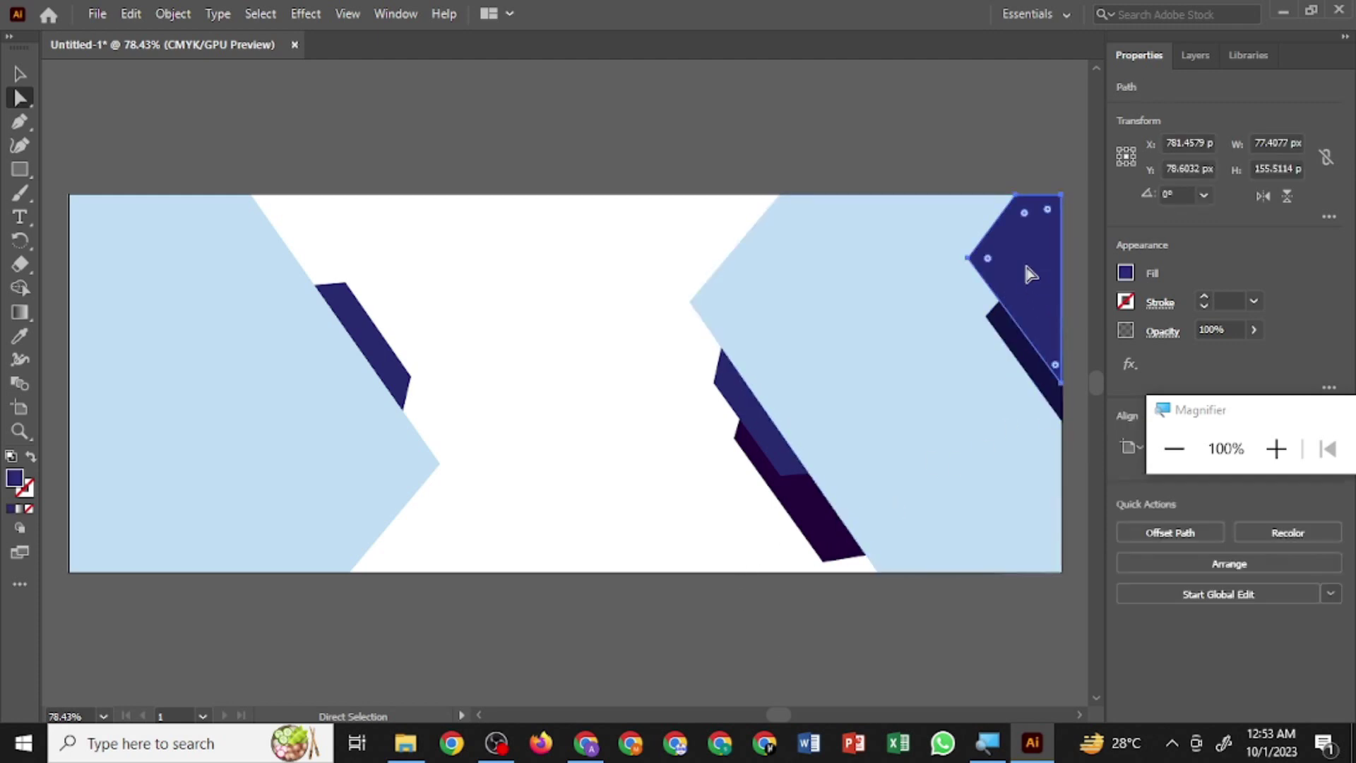
shift+click(1015, 348)
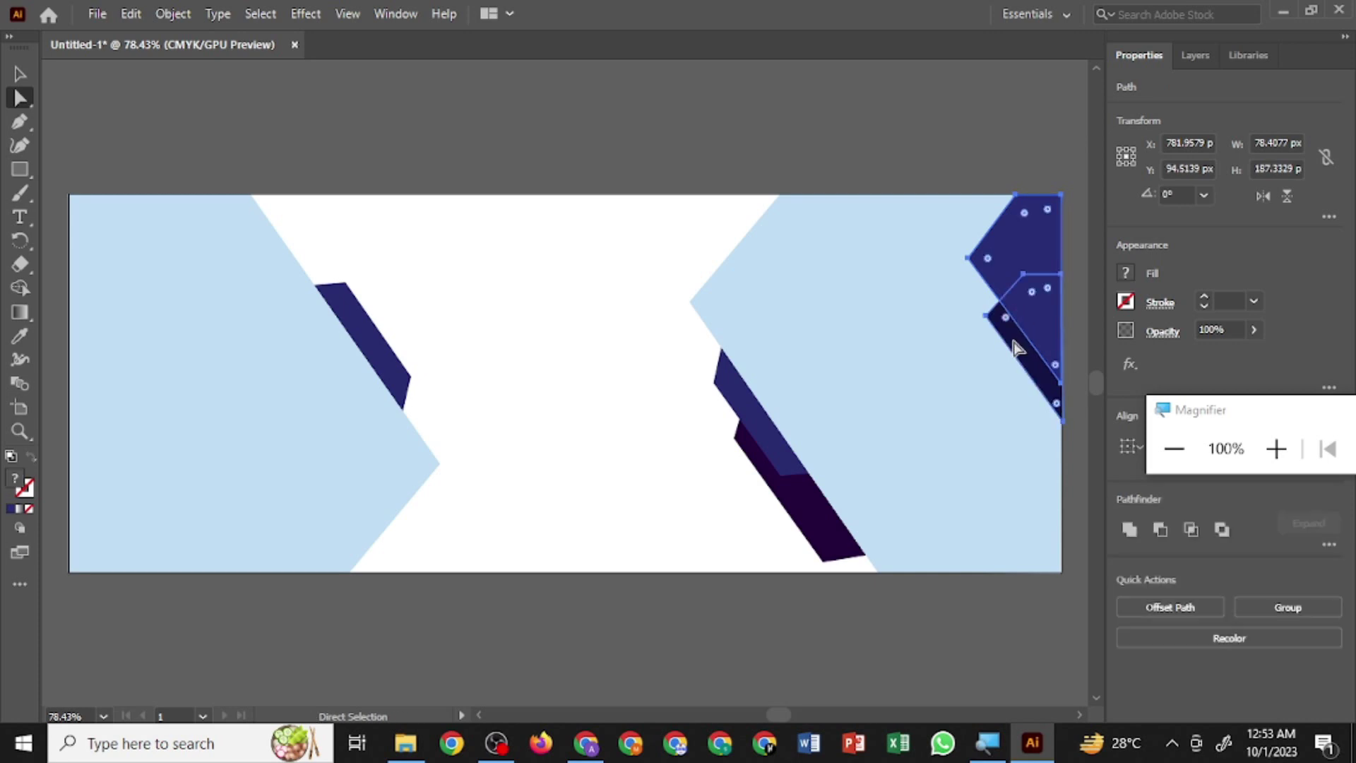
key(ctrl+c)
key(ctrl+v)
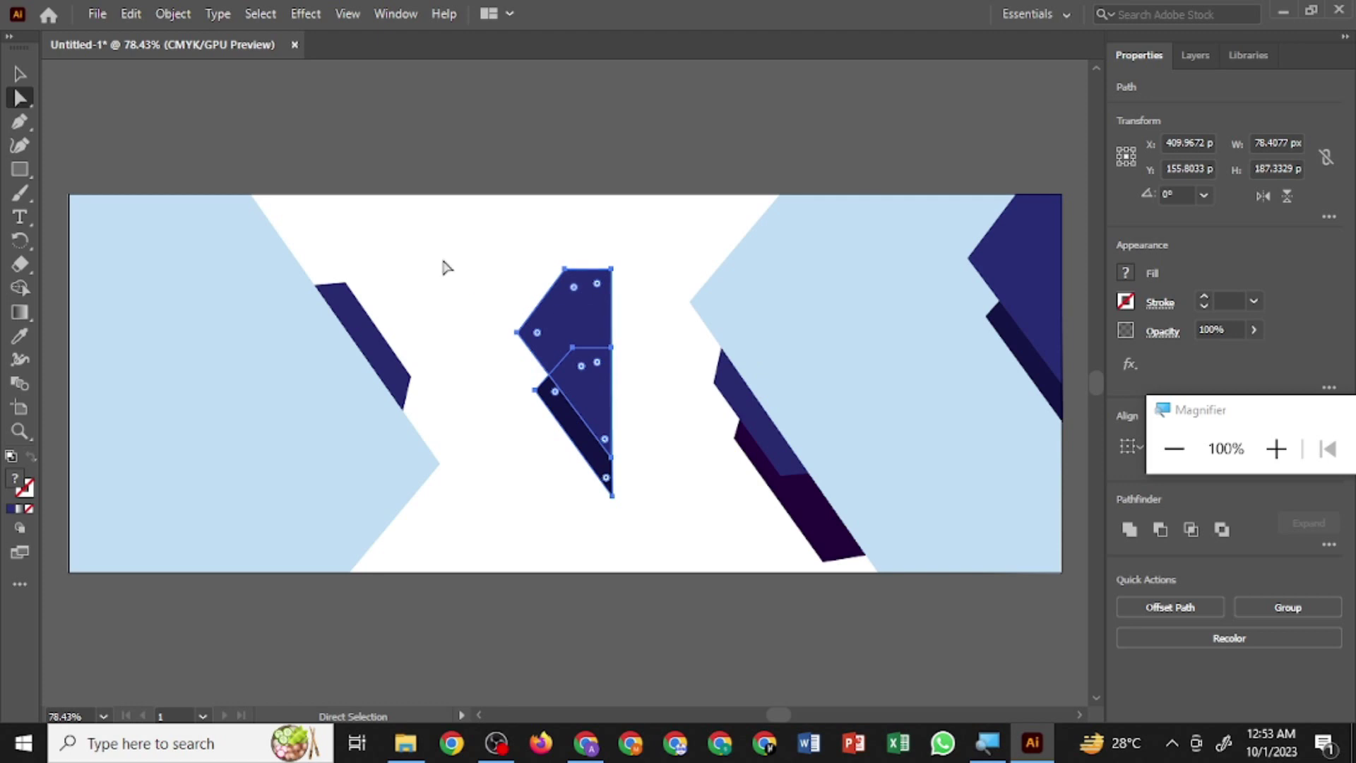
click(14, 75)
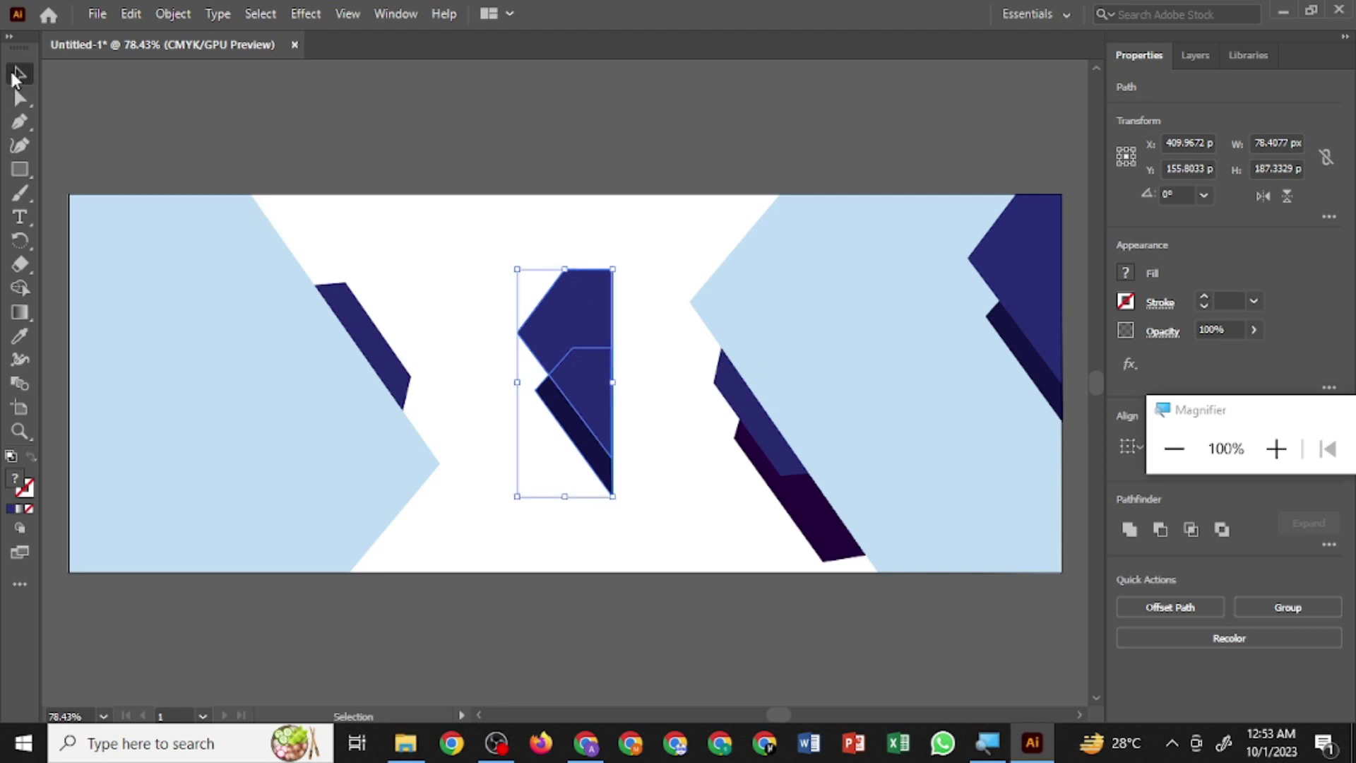
drag(552, 338, 150, 368)
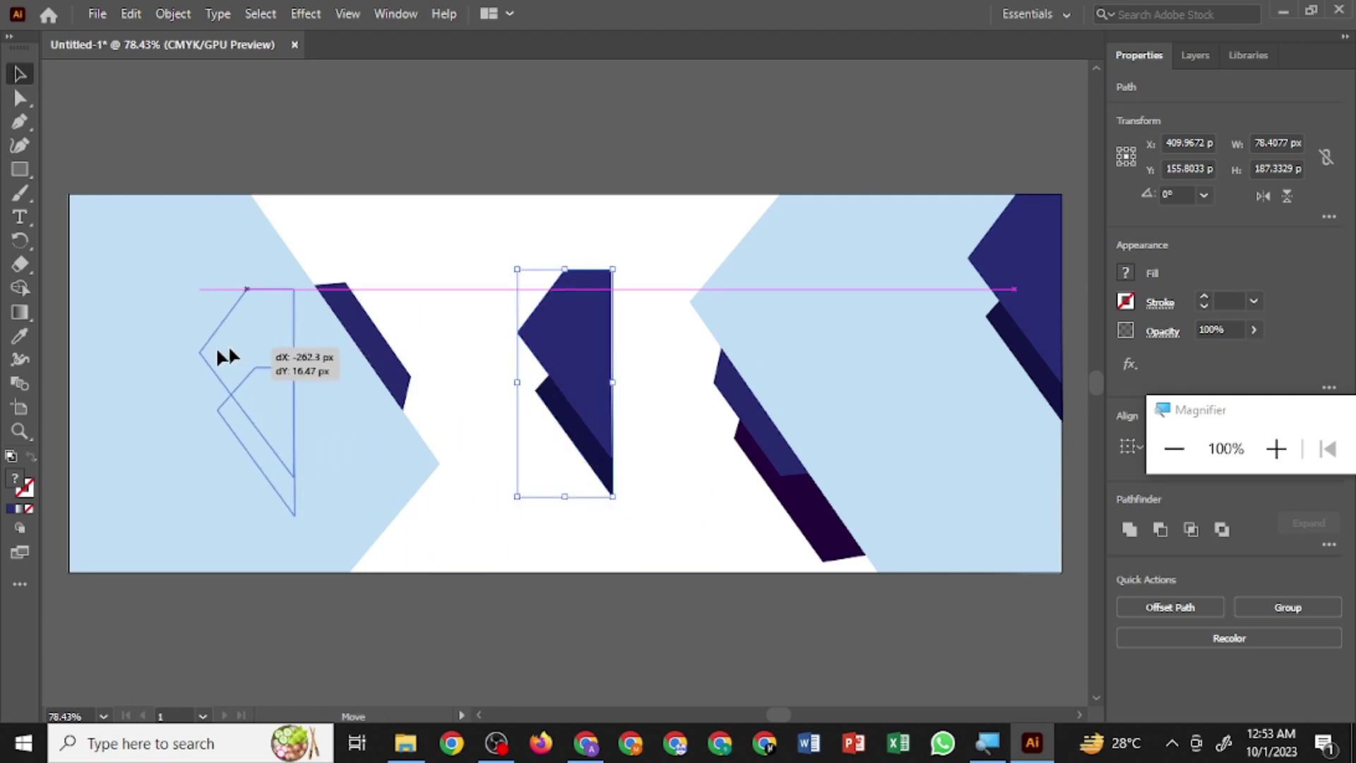
drag(221, 297, 103, 550)
- Nudge the copied navy corner shapes into place at the banner's bottom-left
key(Up)
key(Left)
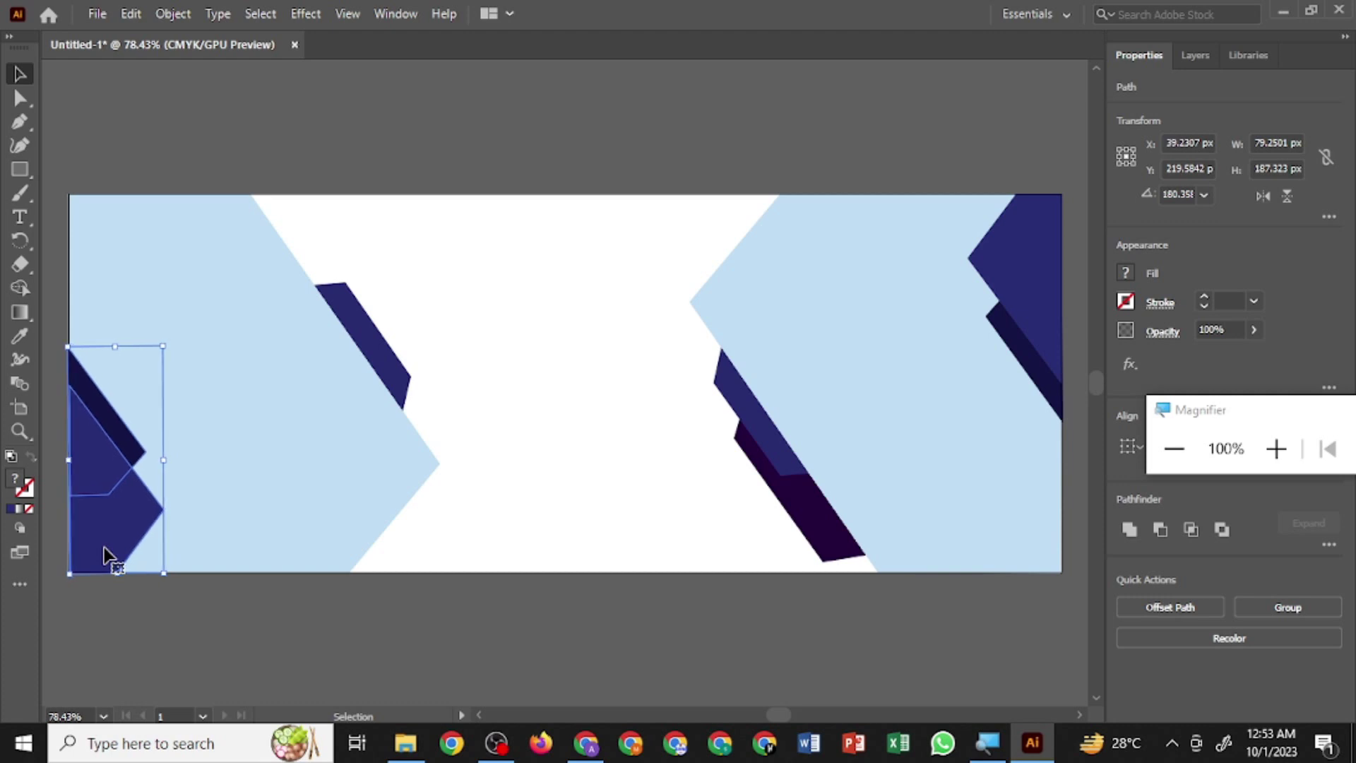
click(199, 538)
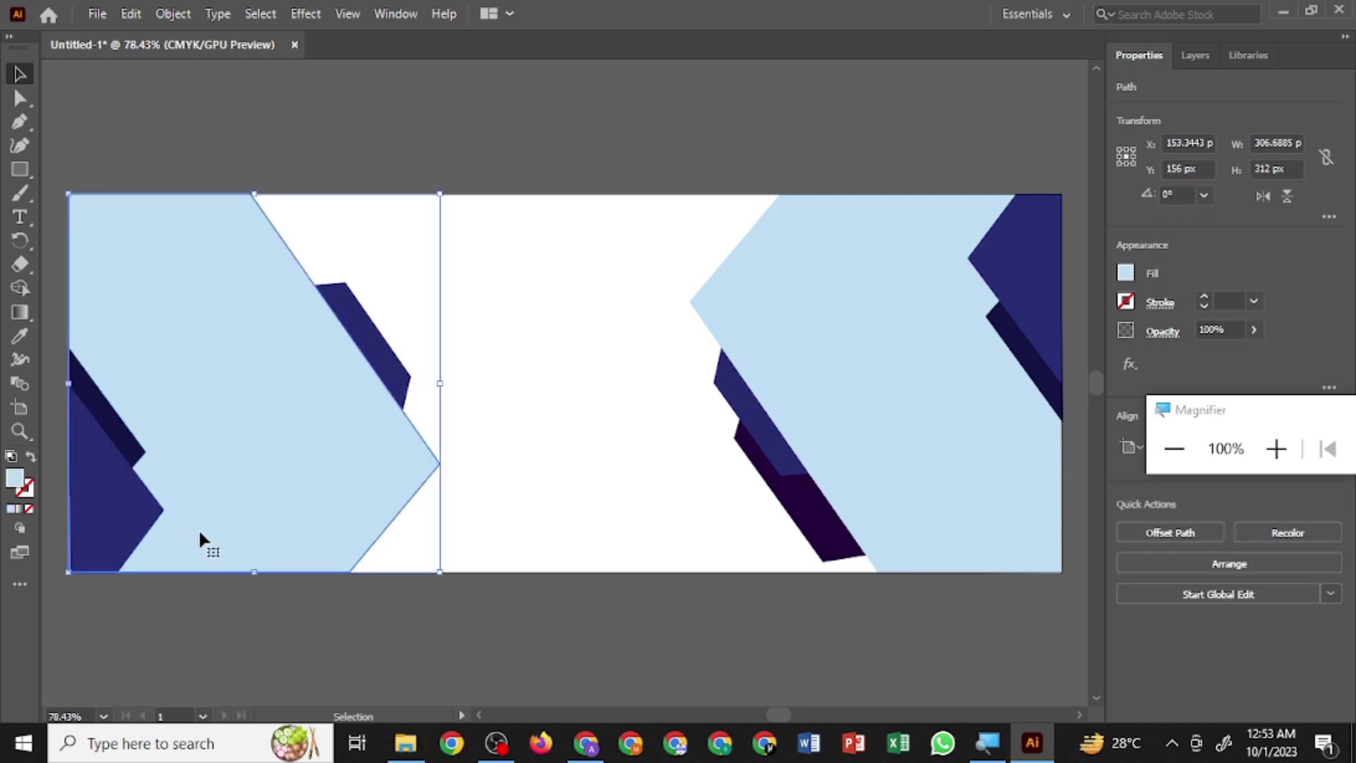
click(528, 537)
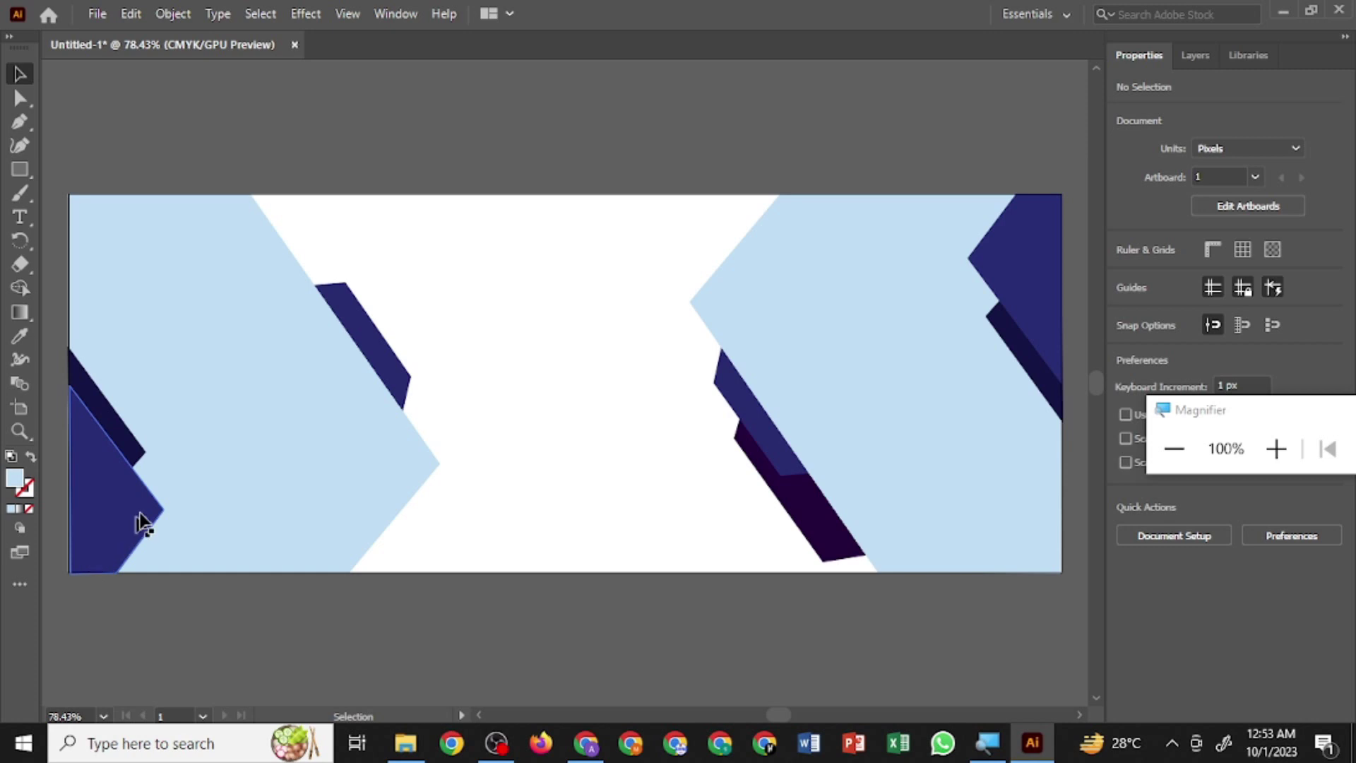
click(121, 537)
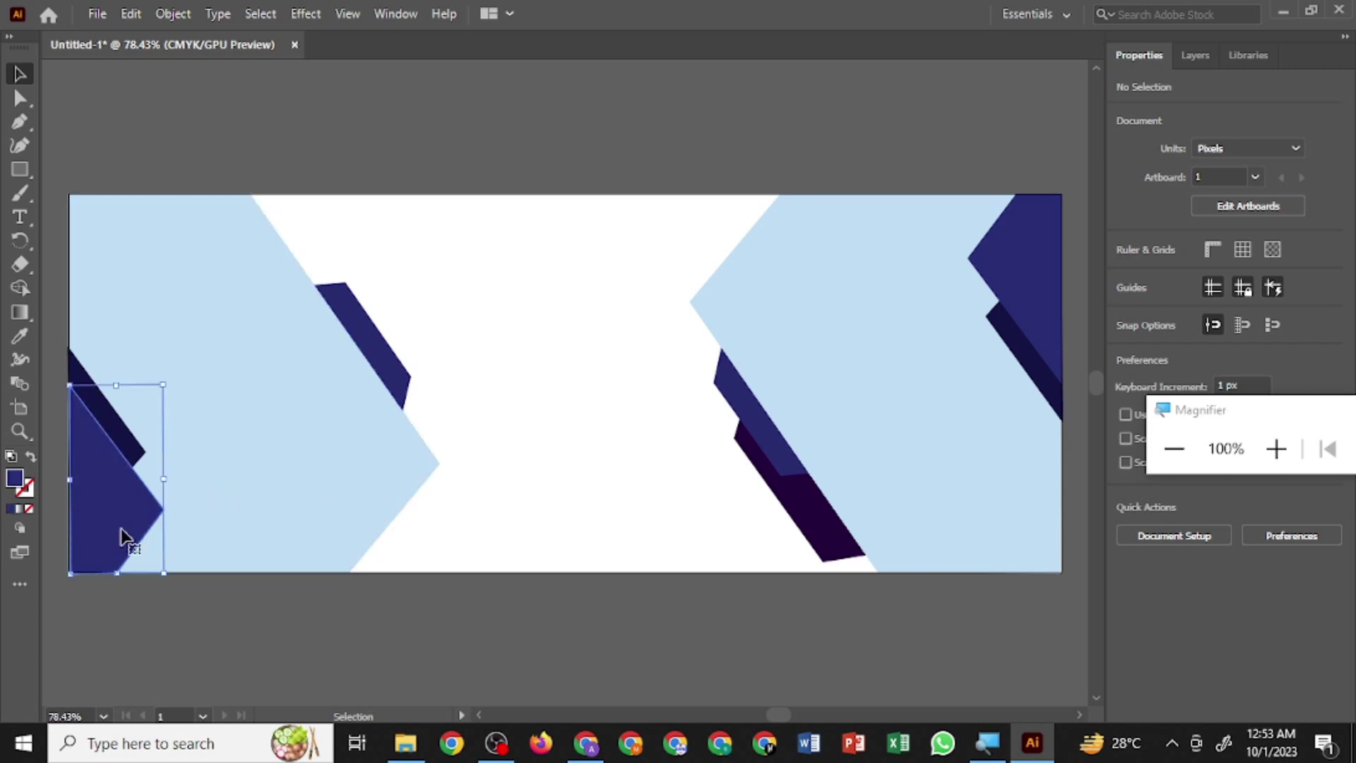
key(Left)
key(ctrl+h)
click(612, 500)
- Nudge the top-right navy shape 1 px right, then drag the library photo from Downloads to Illustrator
click(1047, 294)
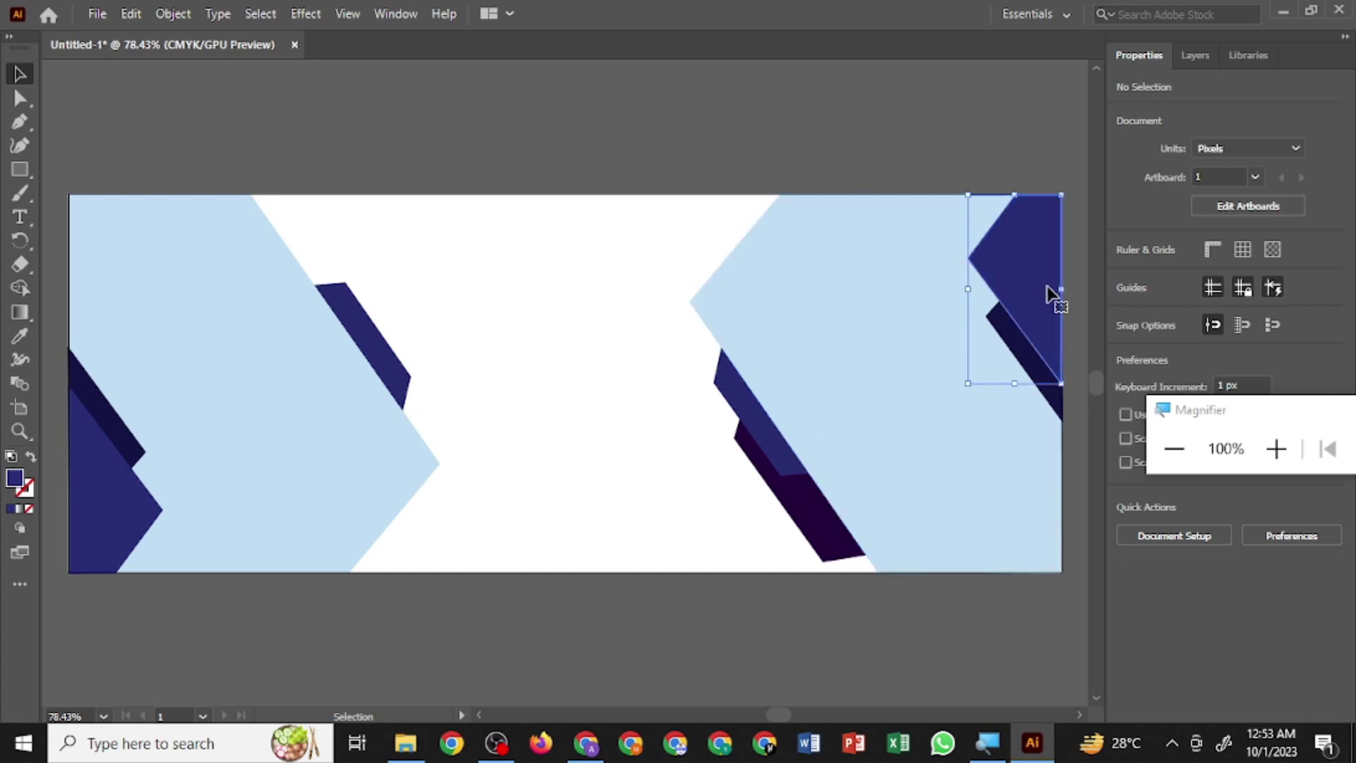
key(Right)
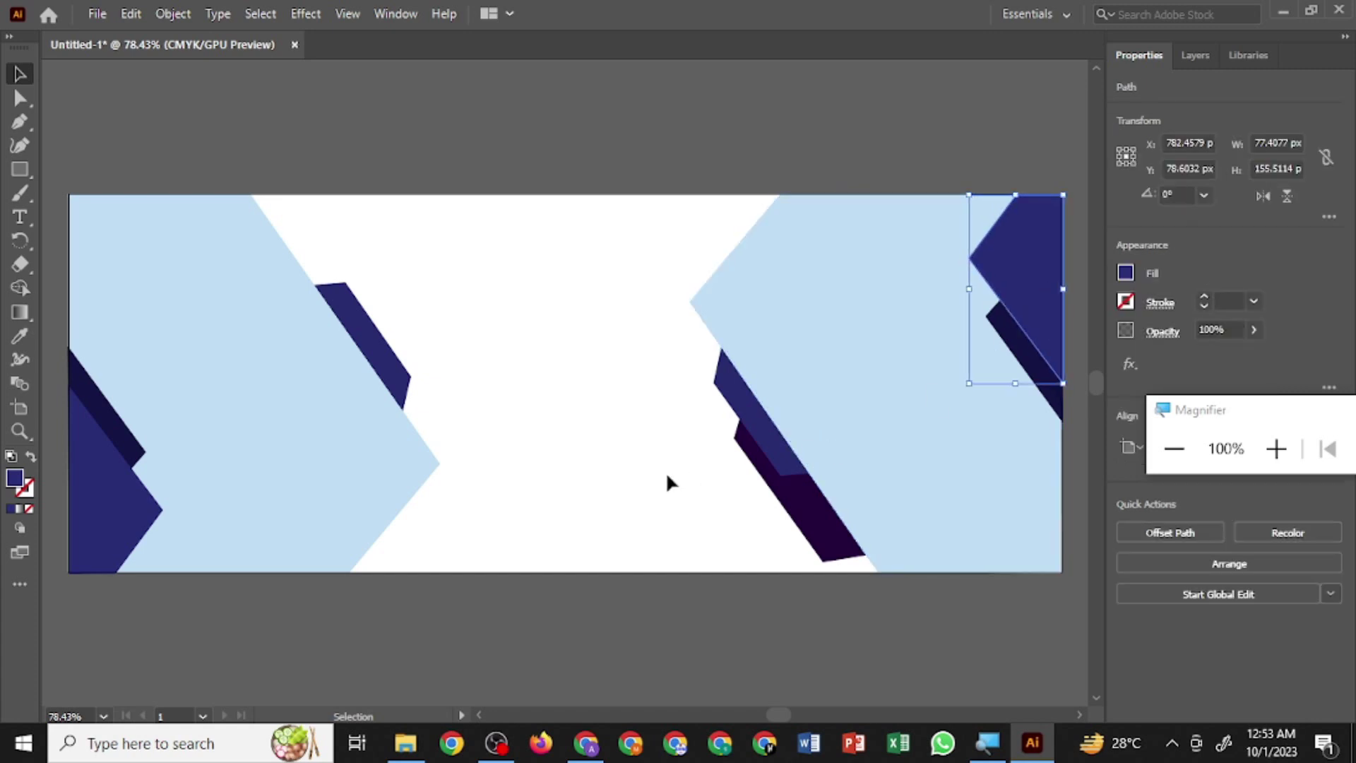
click(666, 475)
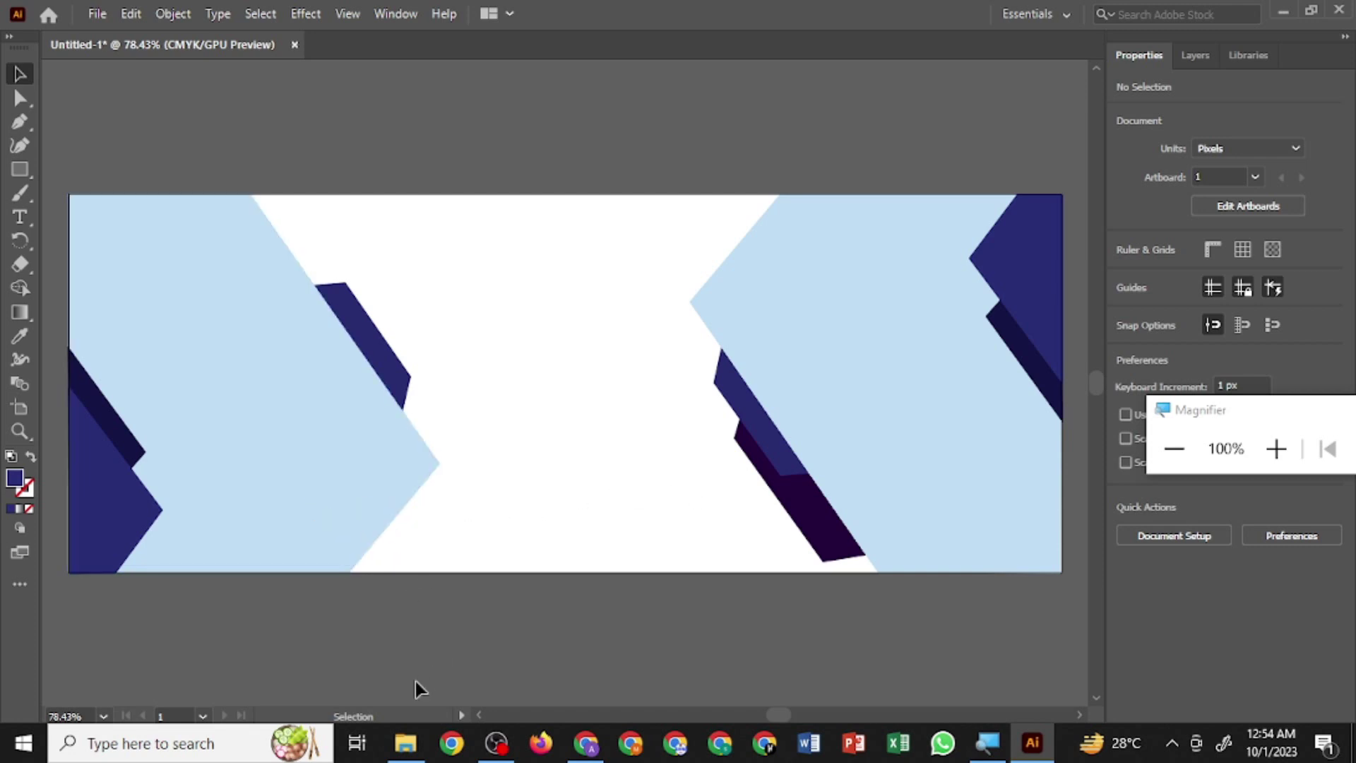
click(404, 742)
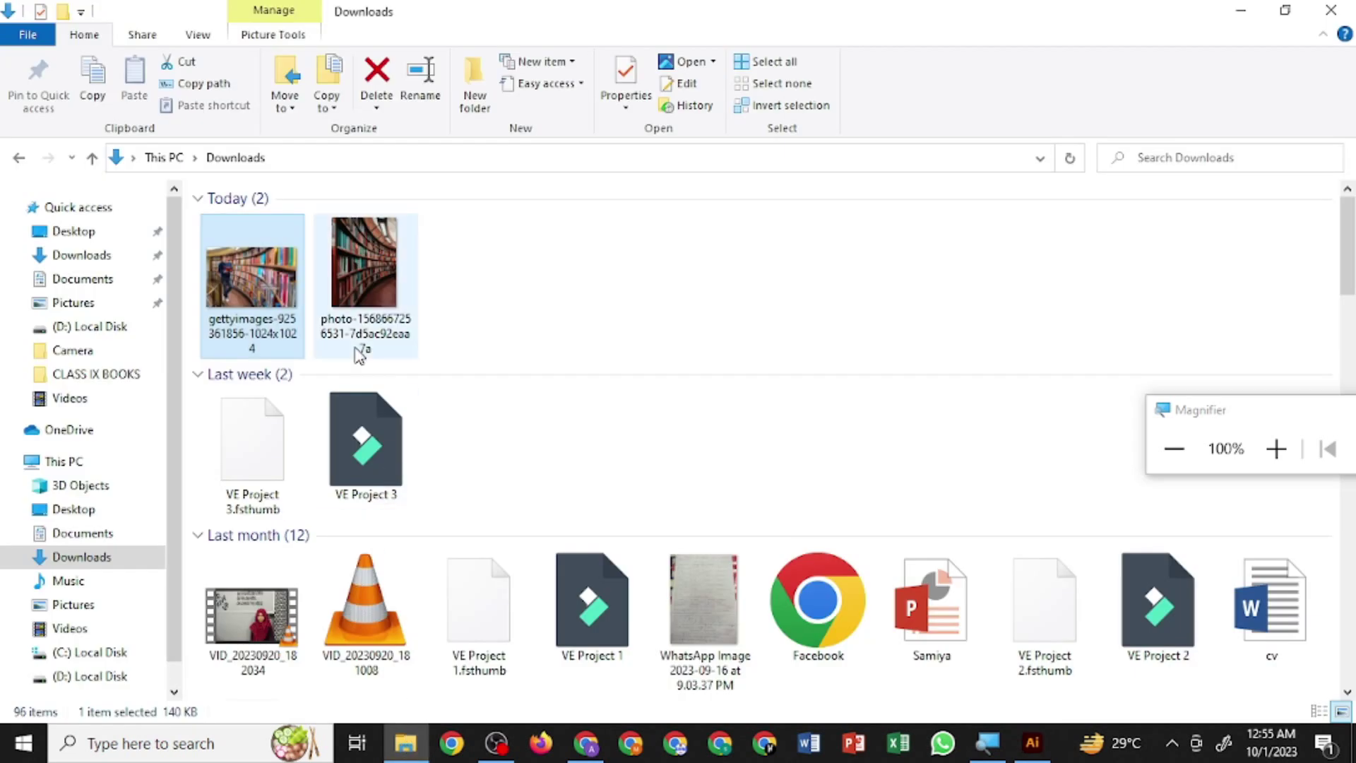
drag(353, 270, 1045, 753)
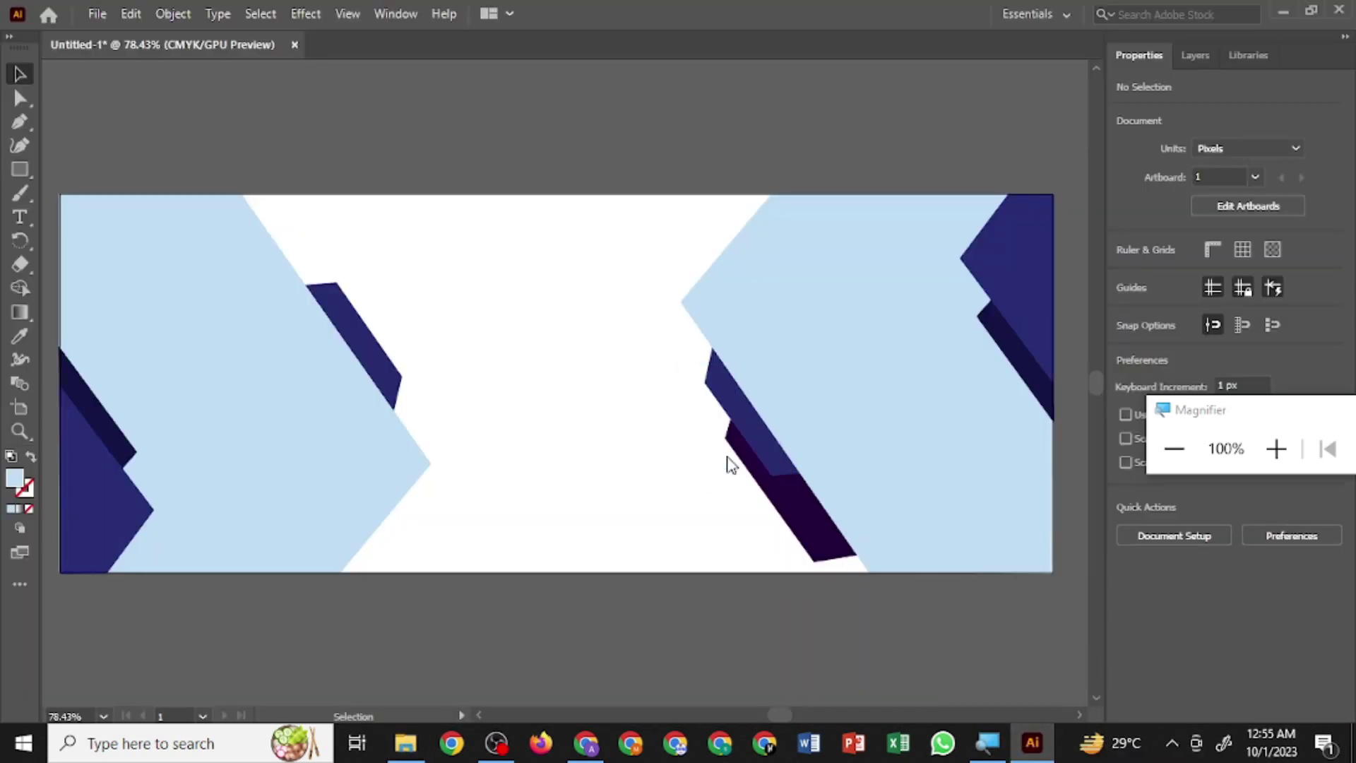
- Drop the library photo onto the canvas and move it up toward the banner
drag(1045, 752, 726, 459)
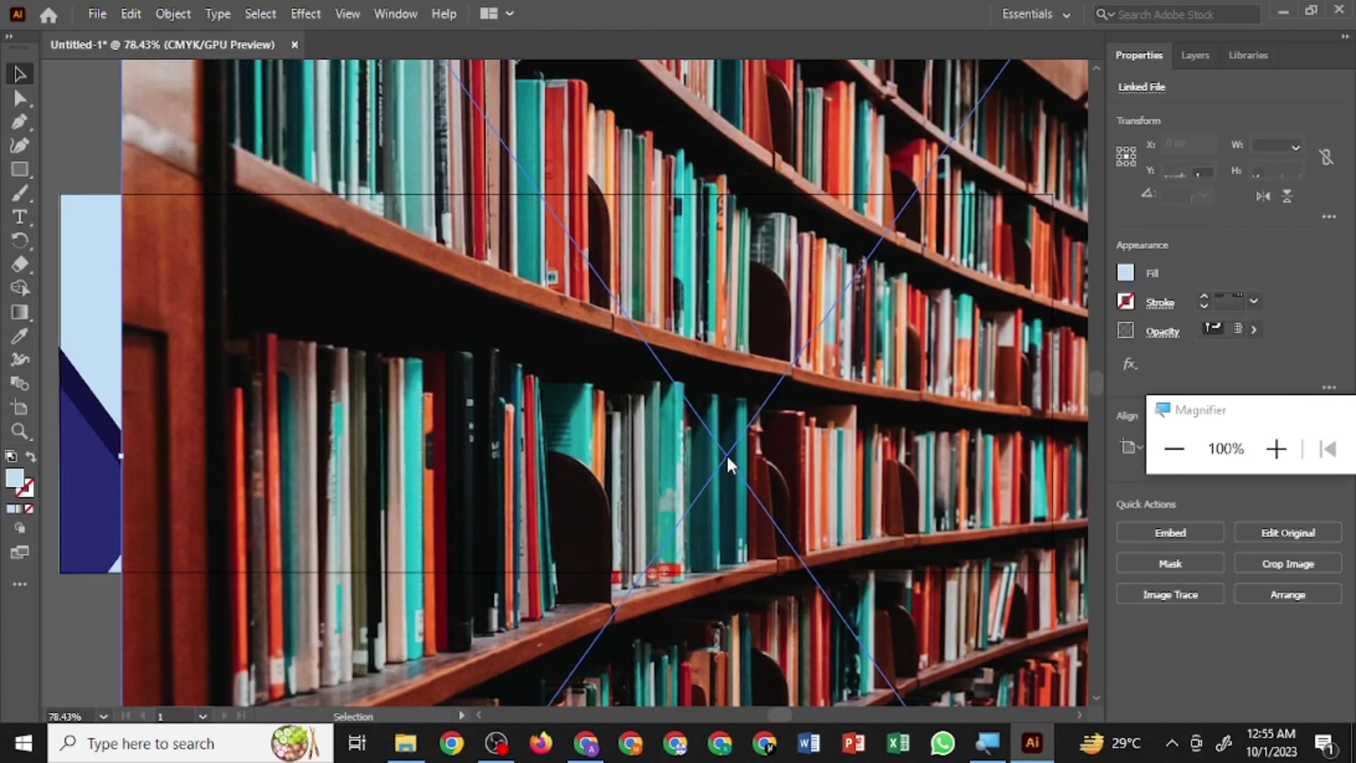
drag(851, 519, 795, 438)
drag(709, 281, 702, 272)
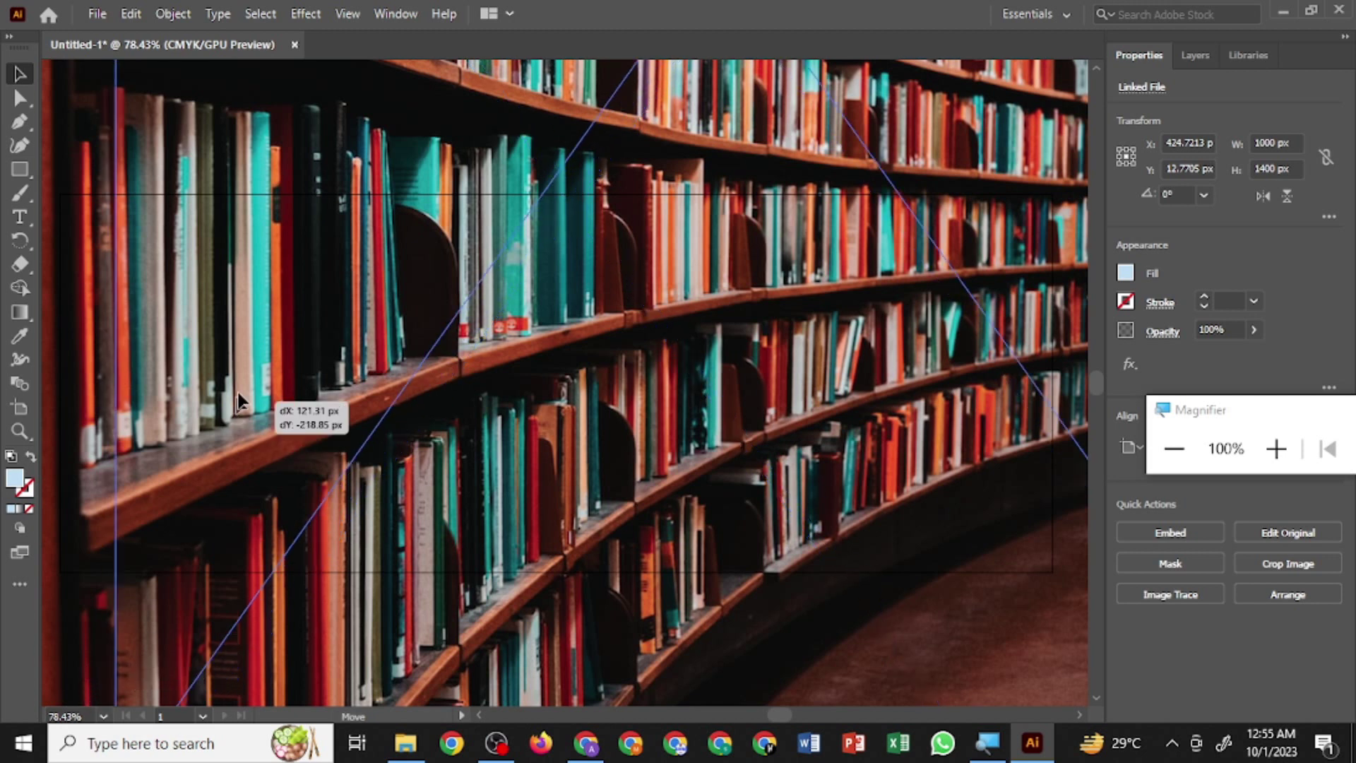
drag(95, 678, 257, 365)
drag(224, 481, 220, 427)
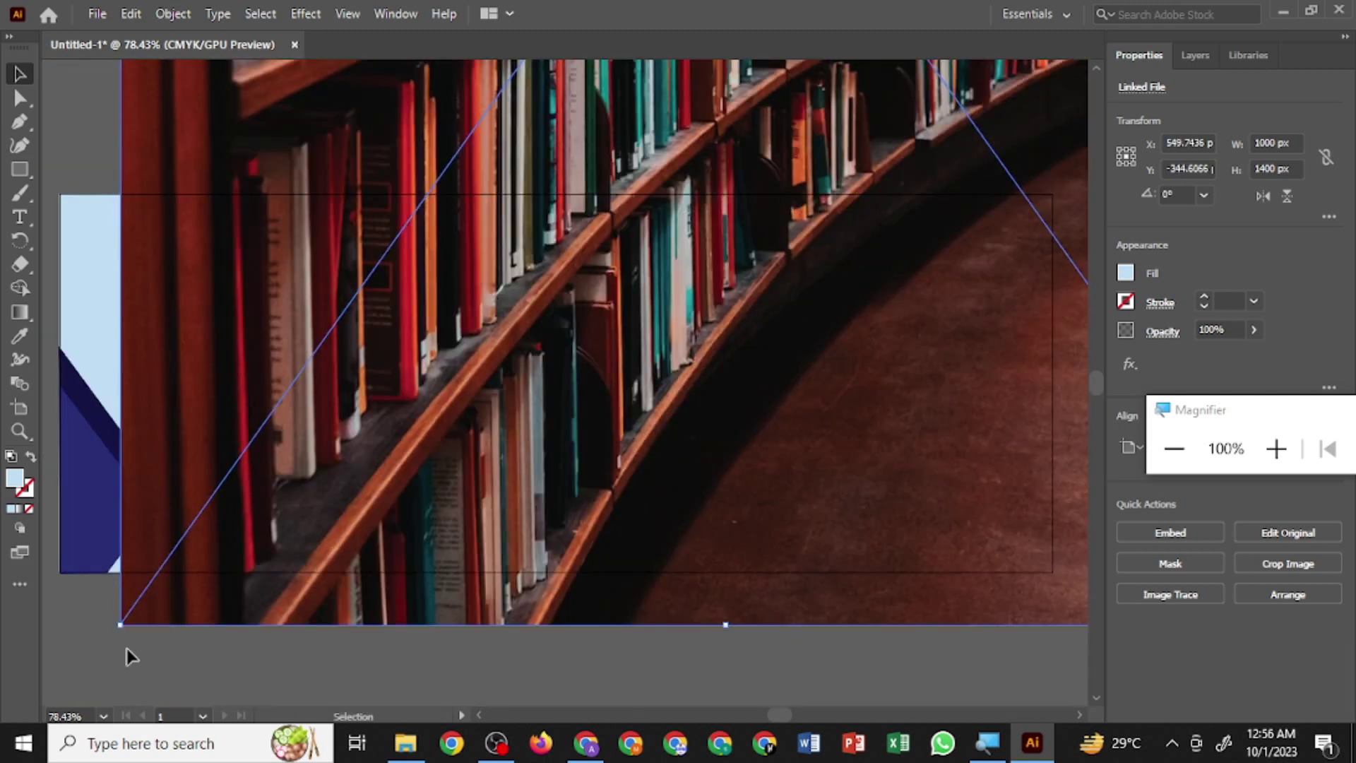
- Scale the photo down repeatedly using its corner handles
drag(120, 625, 341, 386)
drag(474, 312, 394, 518)
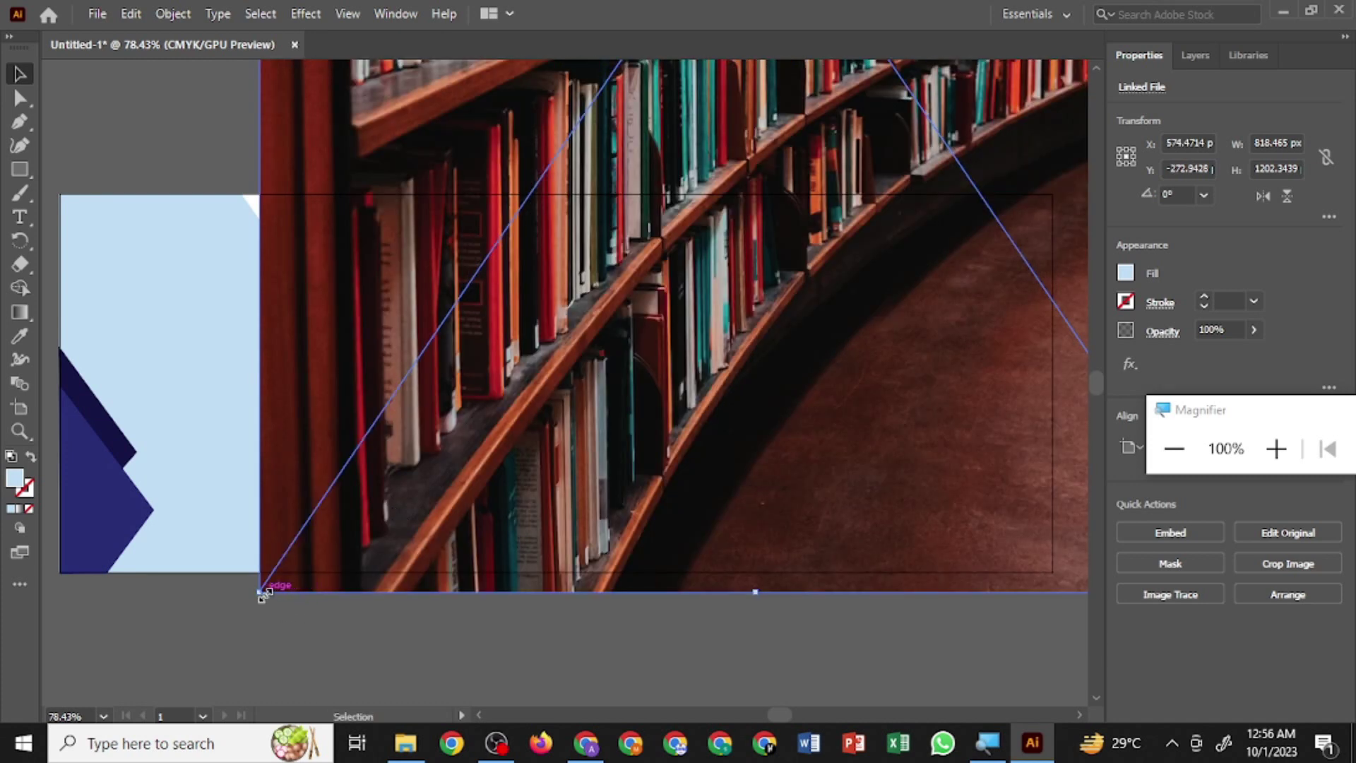
drag(263, 596, 535, 344)
mouse_move(620, 302)
mouse_down()
mouse_move(322, 640)
mouse_move(494, 428)
mouse_up()
drag(638, 421, 675, 556)
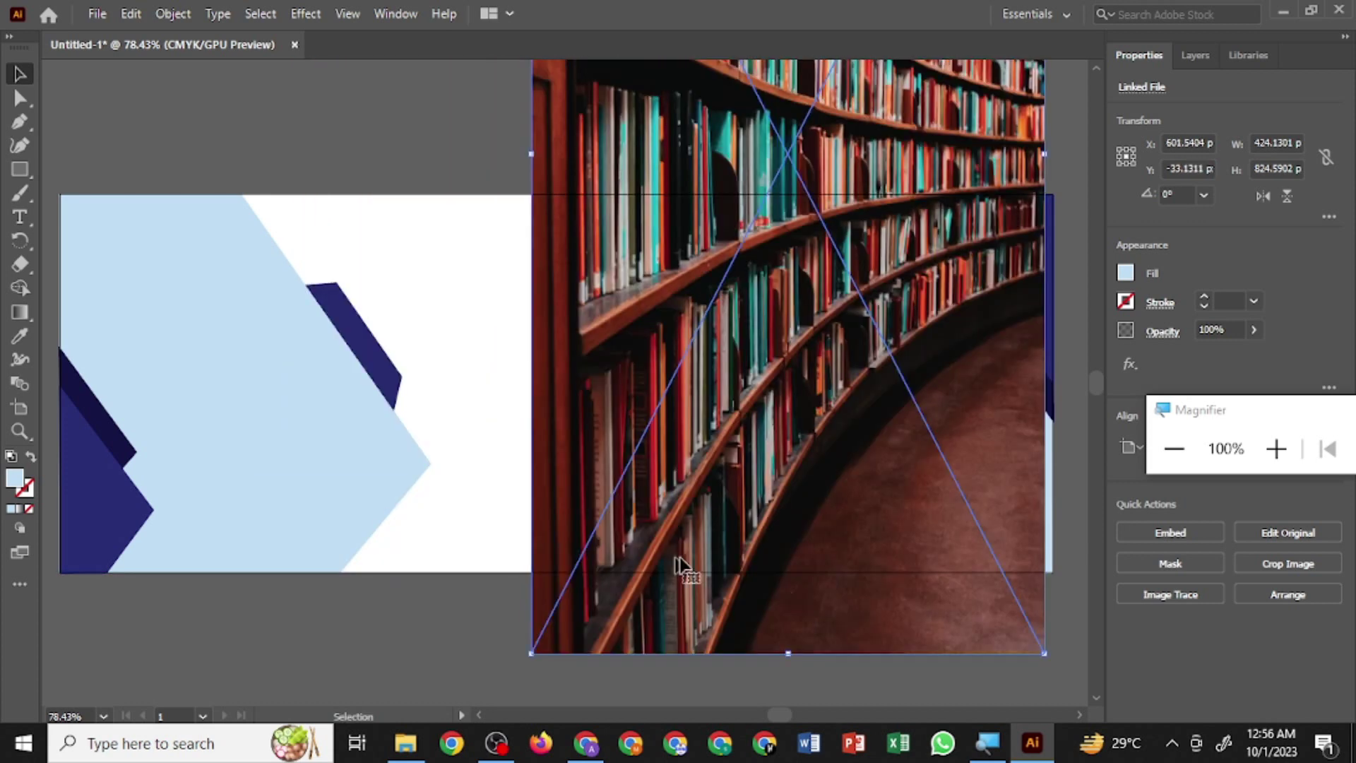
drag(531, 653, 606, 539)
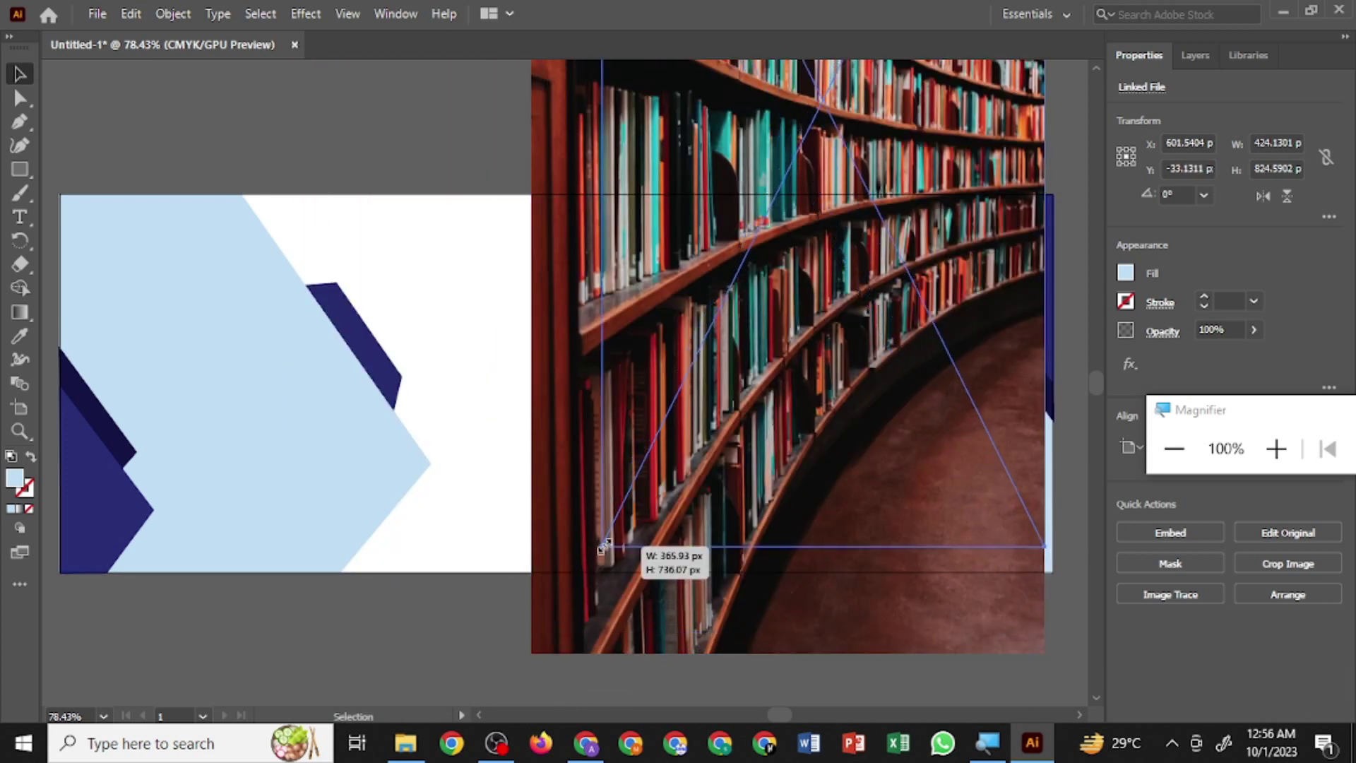
drag(748, 467, 763, 576)
drag(634, 667, 656, 544)
- Trim the photo to about 316 × 350 px and align it with the banner's right end
mouse_move(775, 405)
mouse_down()
mouse_move(792, 595)
mouse_move(724, 540)
mouse_up()
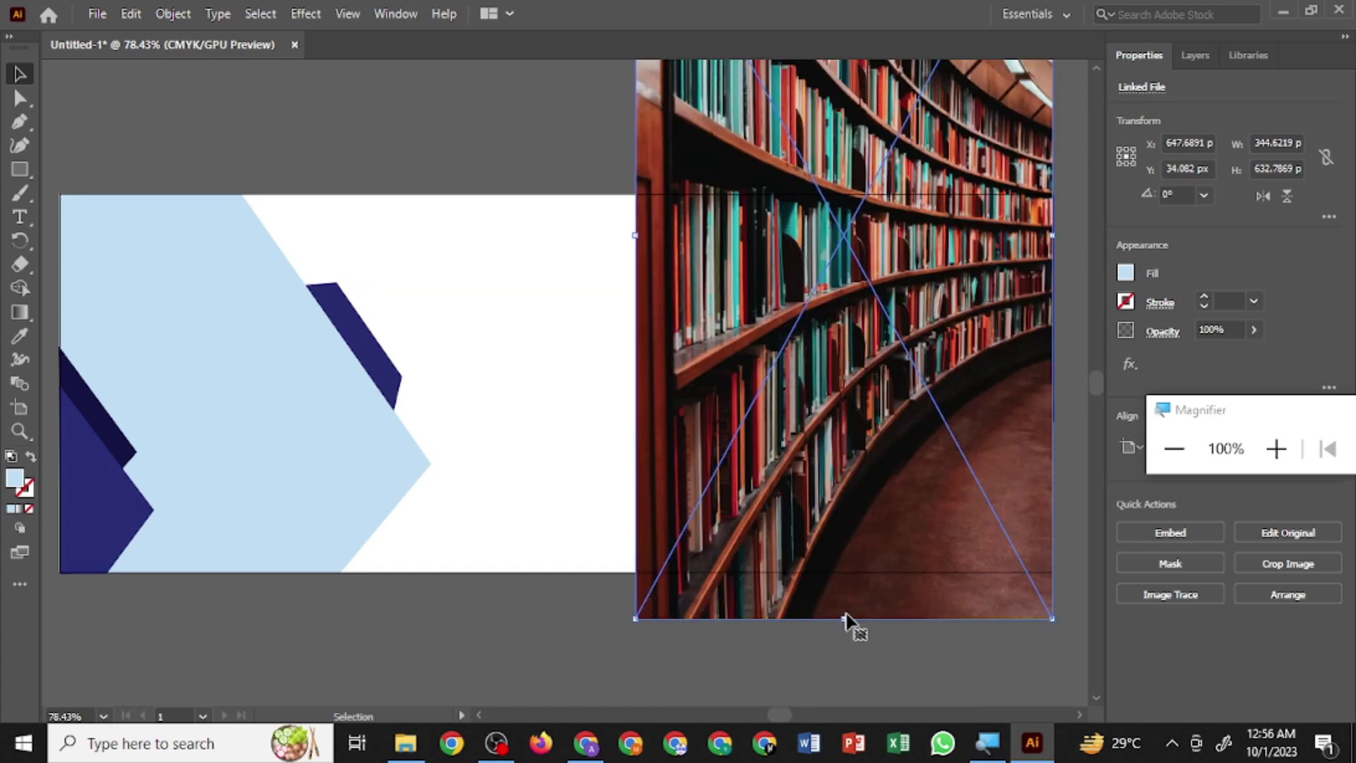
drag(846, 625, 821, 506)
drag(817, 440, 845, 646)
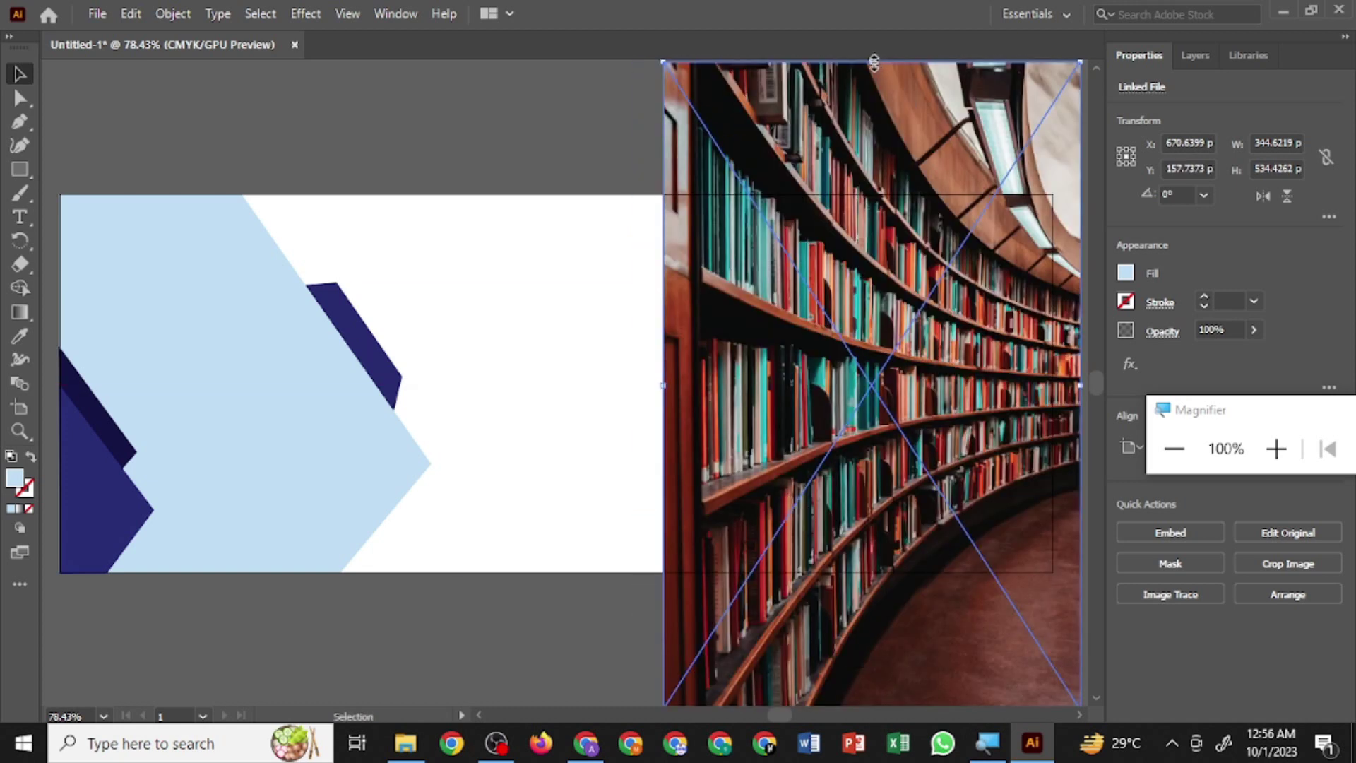
drag(873, 62, 874, 206)
drag(874, 286, 870, 212)
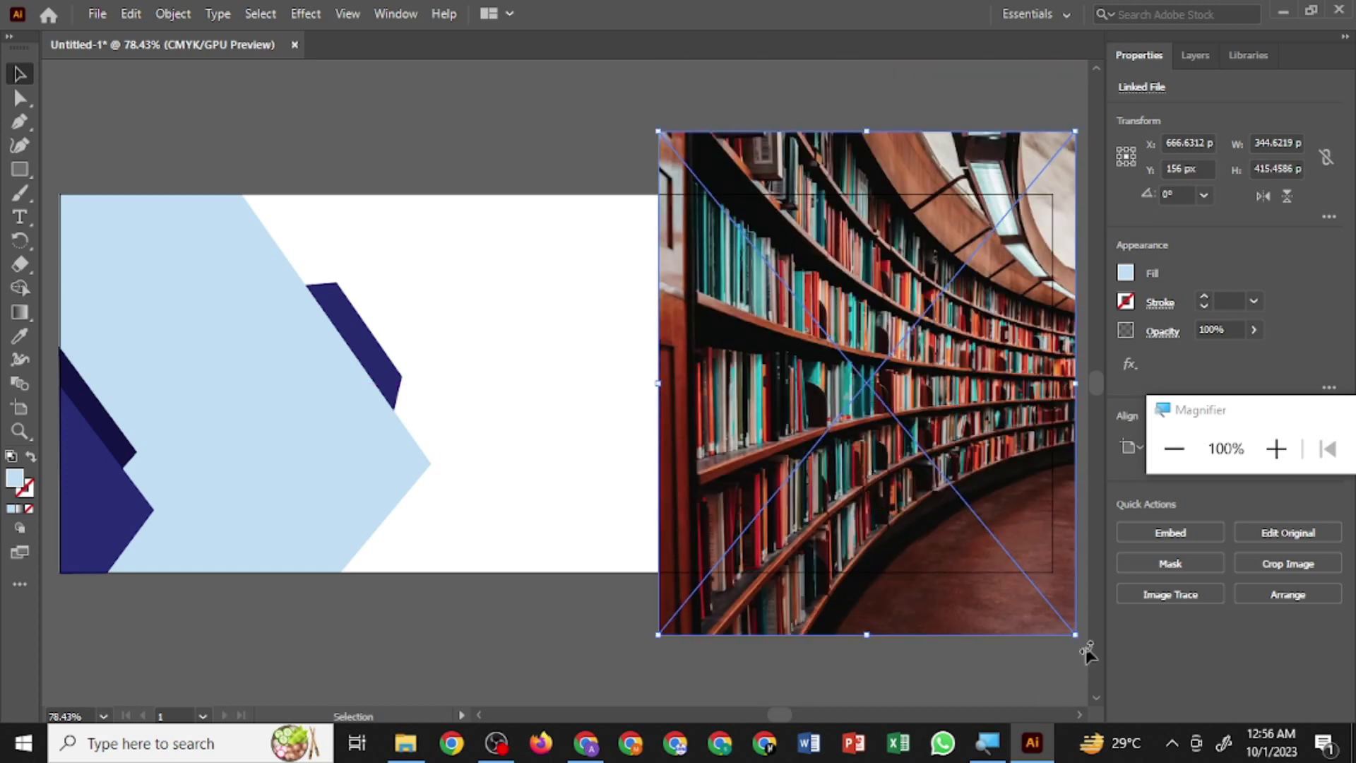
drag(1074, 634, 1053, 605)
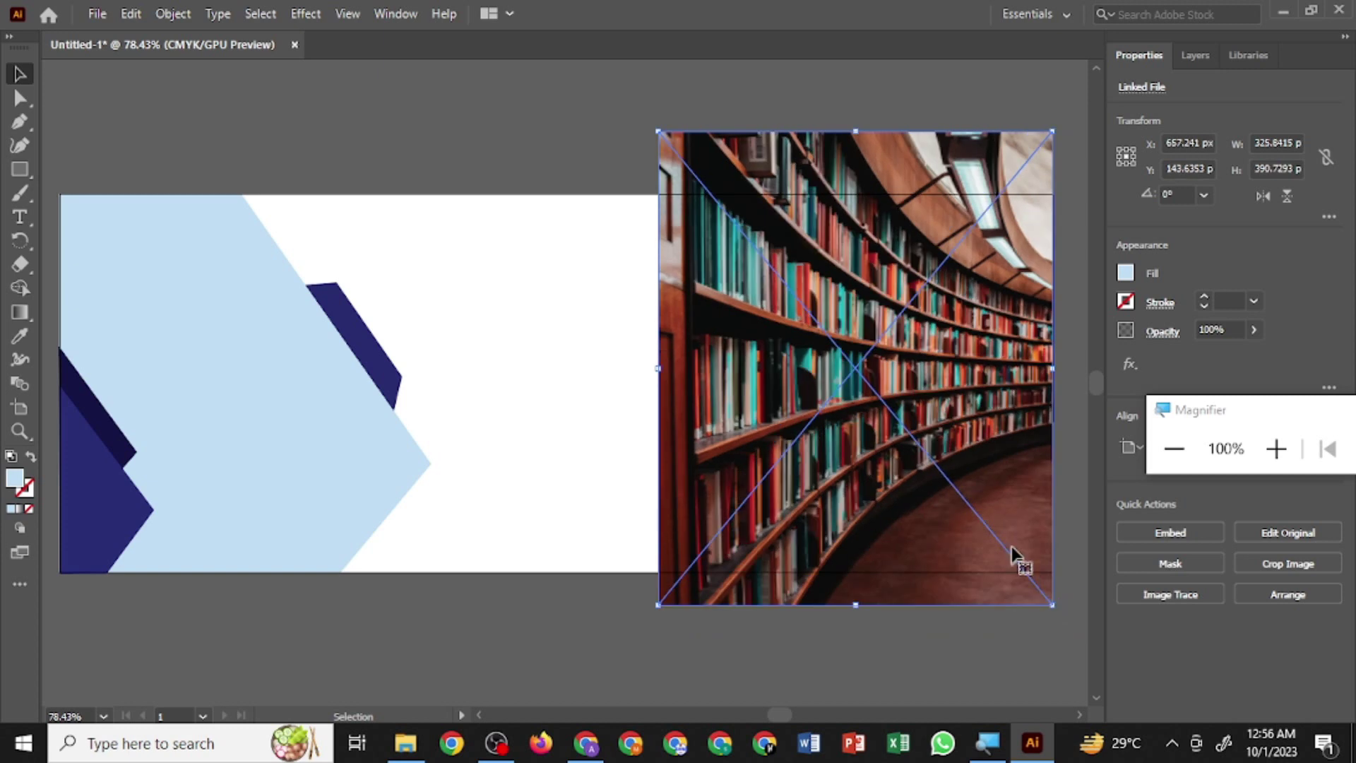
drag(1016, 497, 1033, 514)
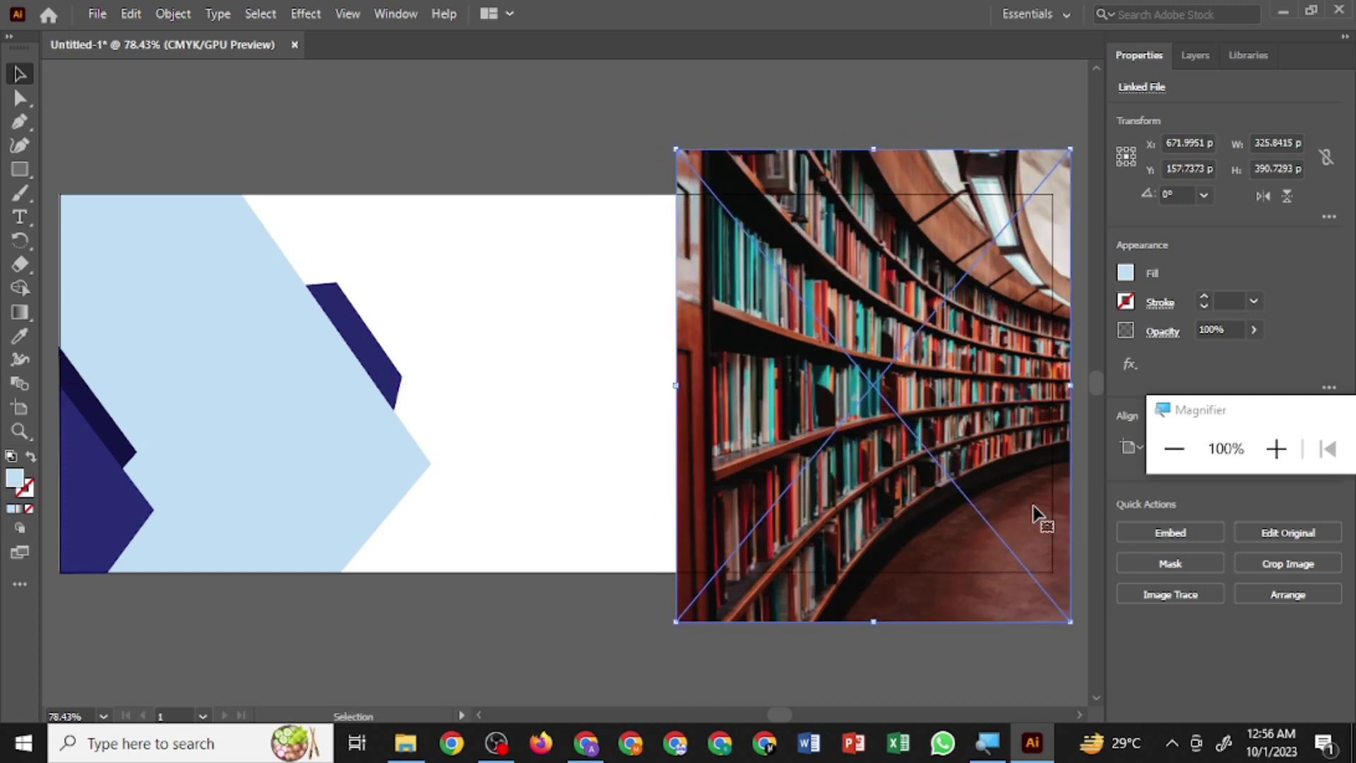
drag(1073, 147, 1065, 172)
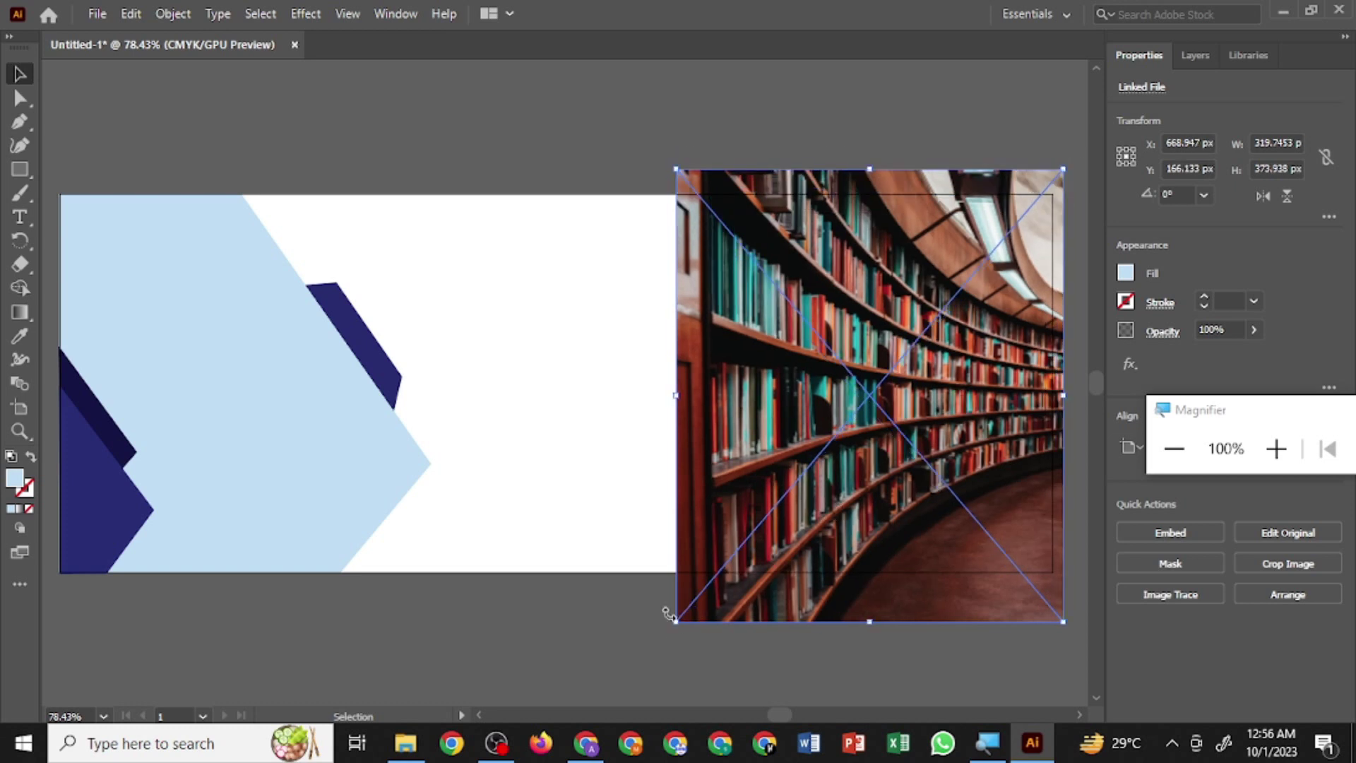
drag(672, 622, 681, 592)
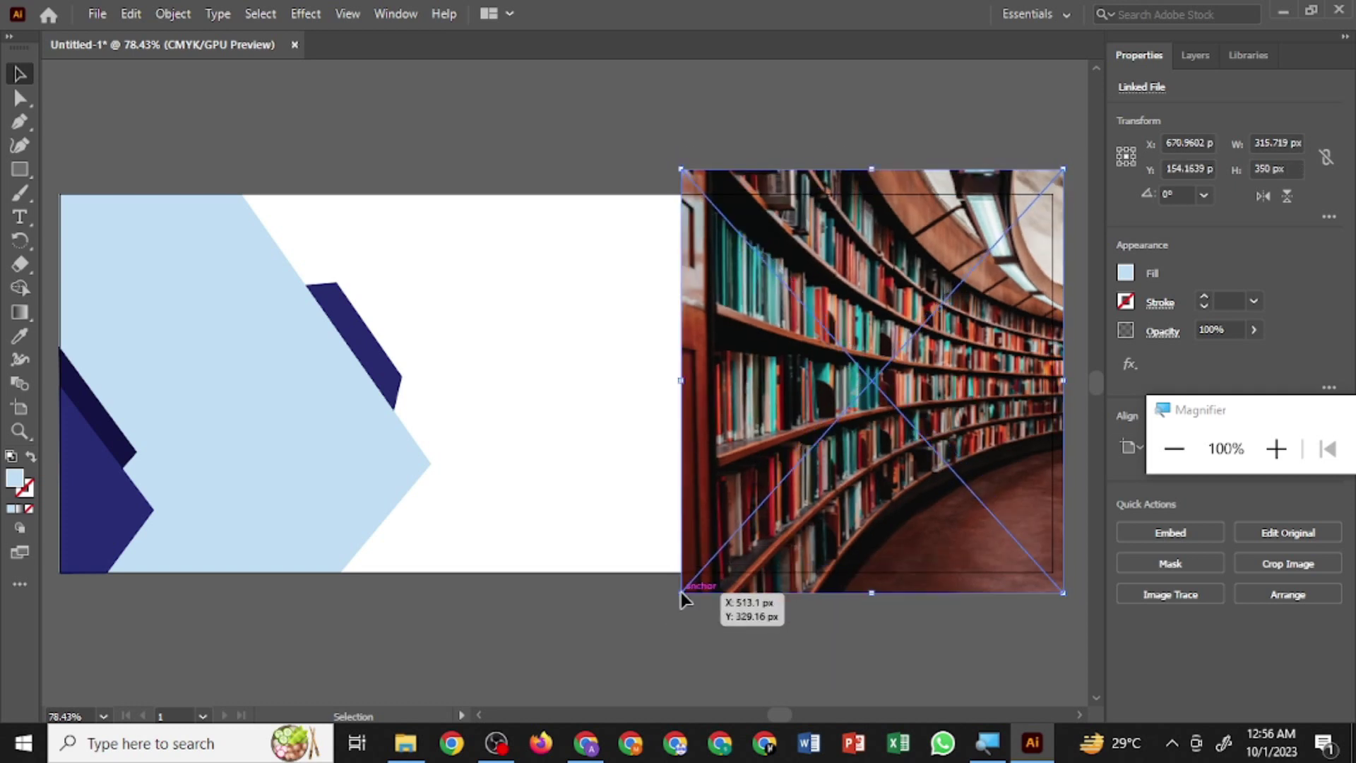
mouse_move(848, 531)
mouse_down()
mouse_move(828, 523)
mouse_move(860, 498)
mouse_up()
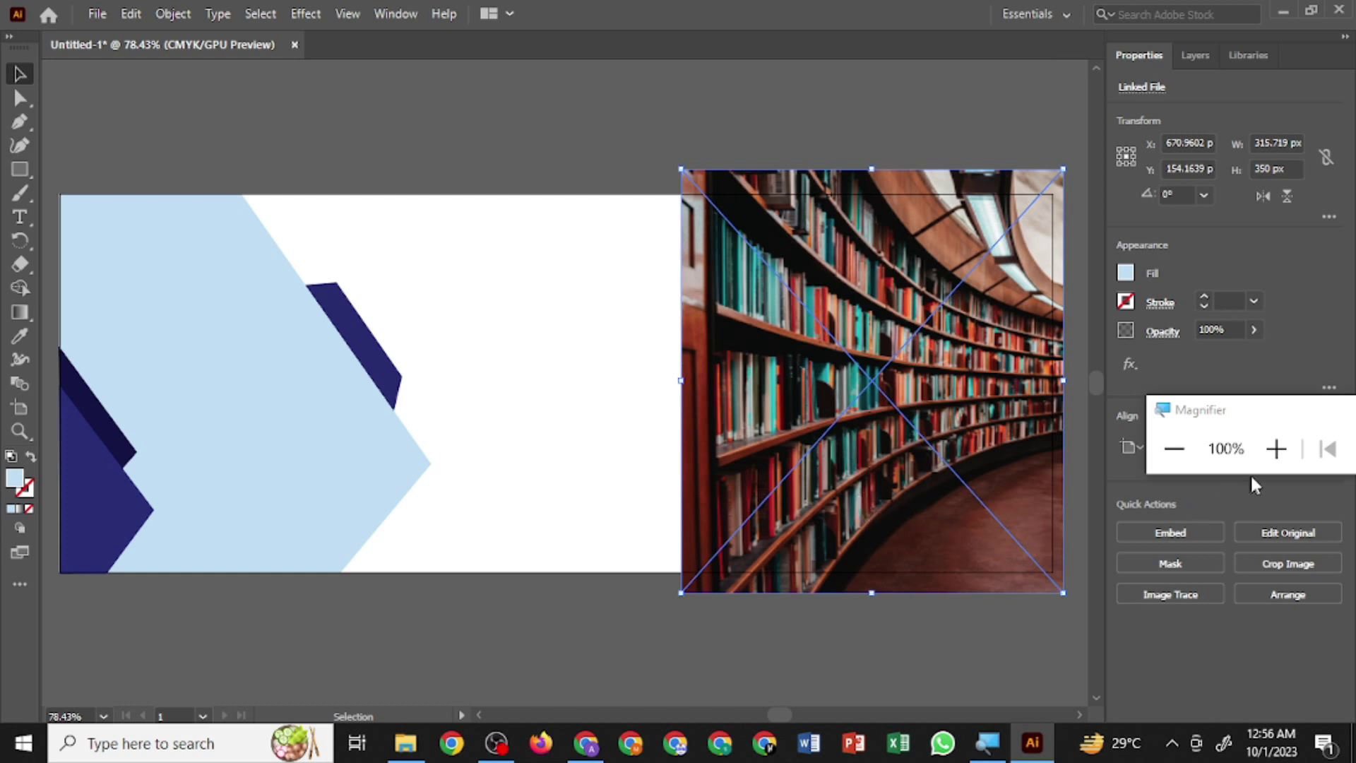
- Send the bookshelf photo to the back, then select it together with the light-blue shape
click(1275, 466)
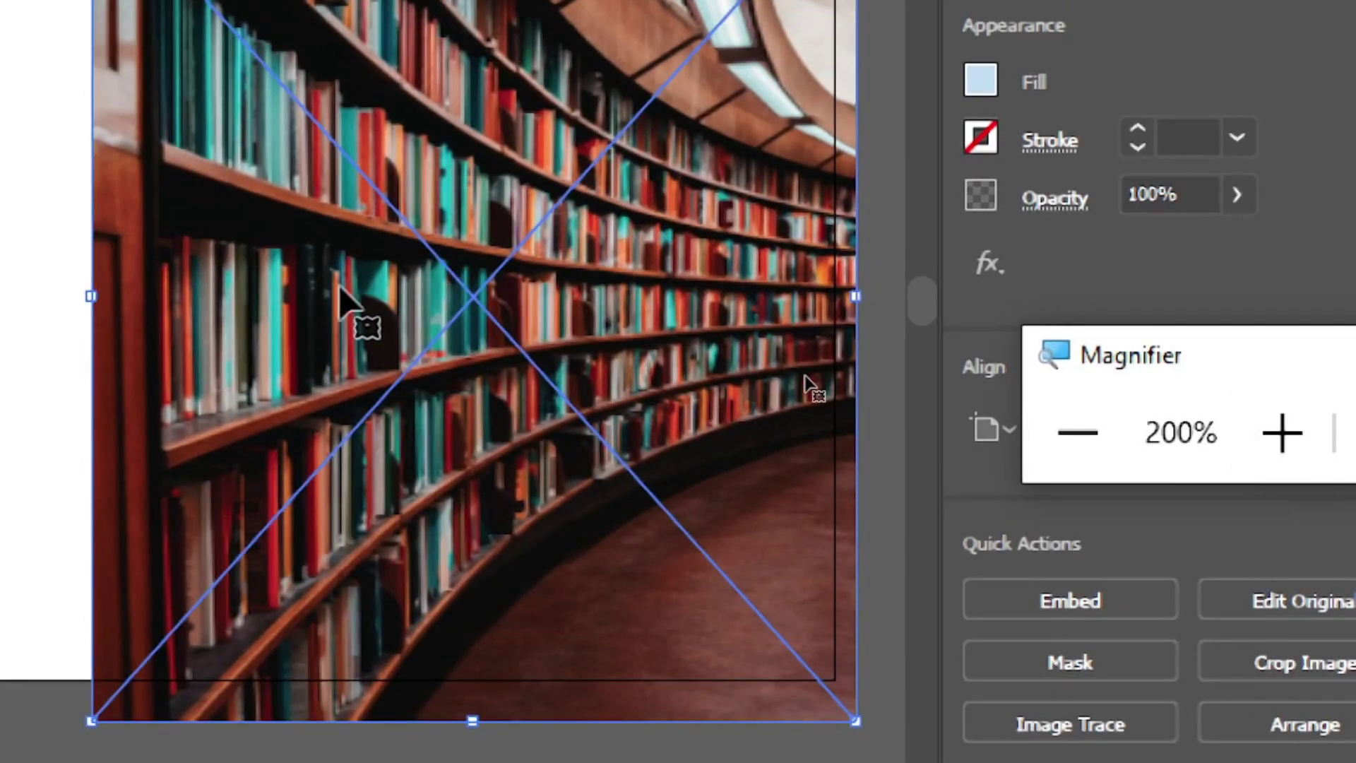
right_click(341, 288)
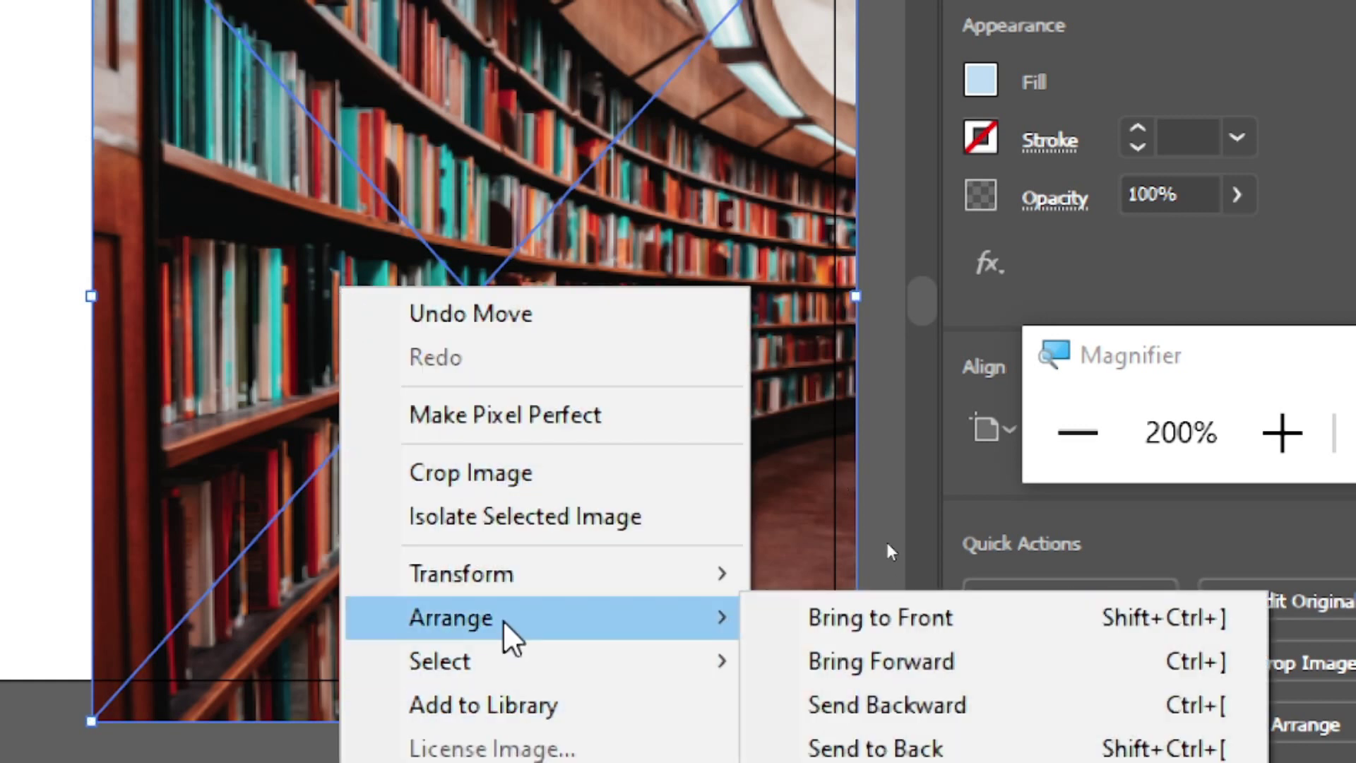
mouse_move(543, 609)
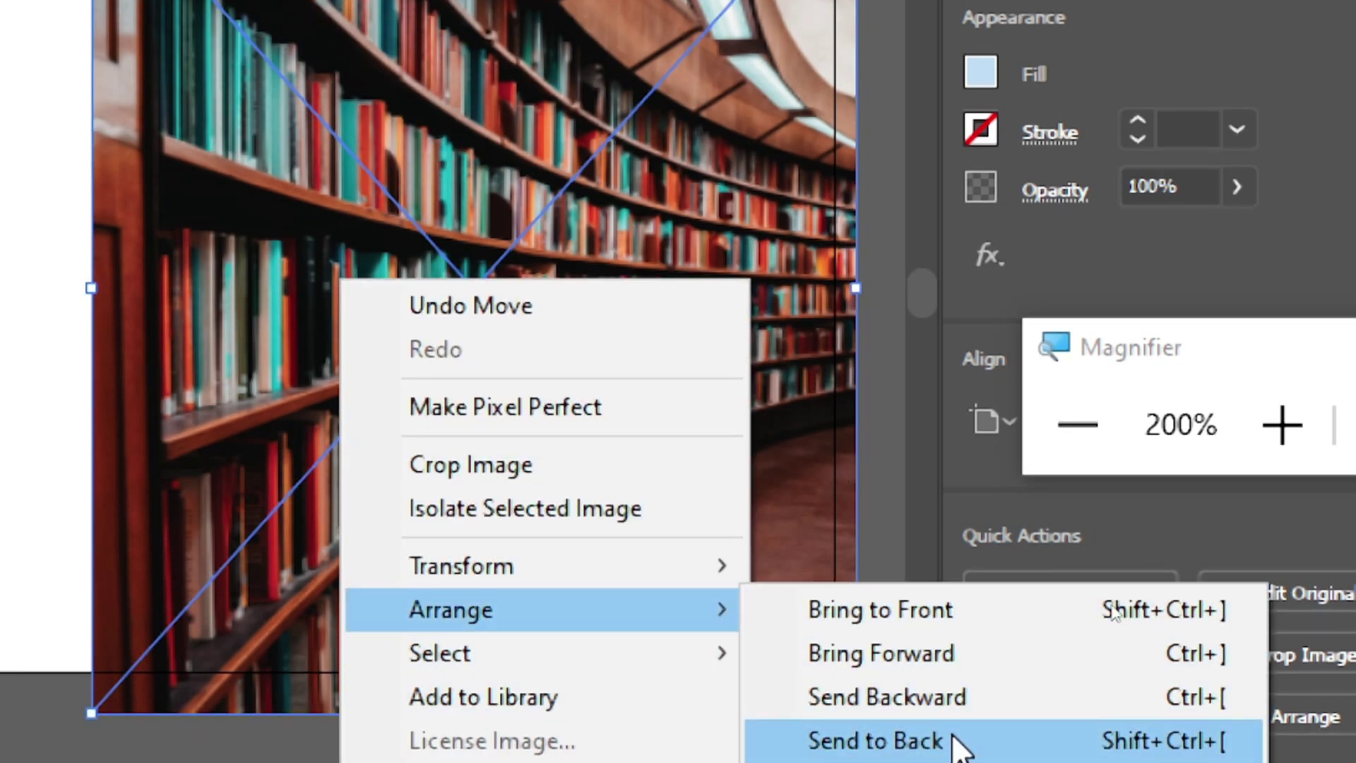
click(953, 738)
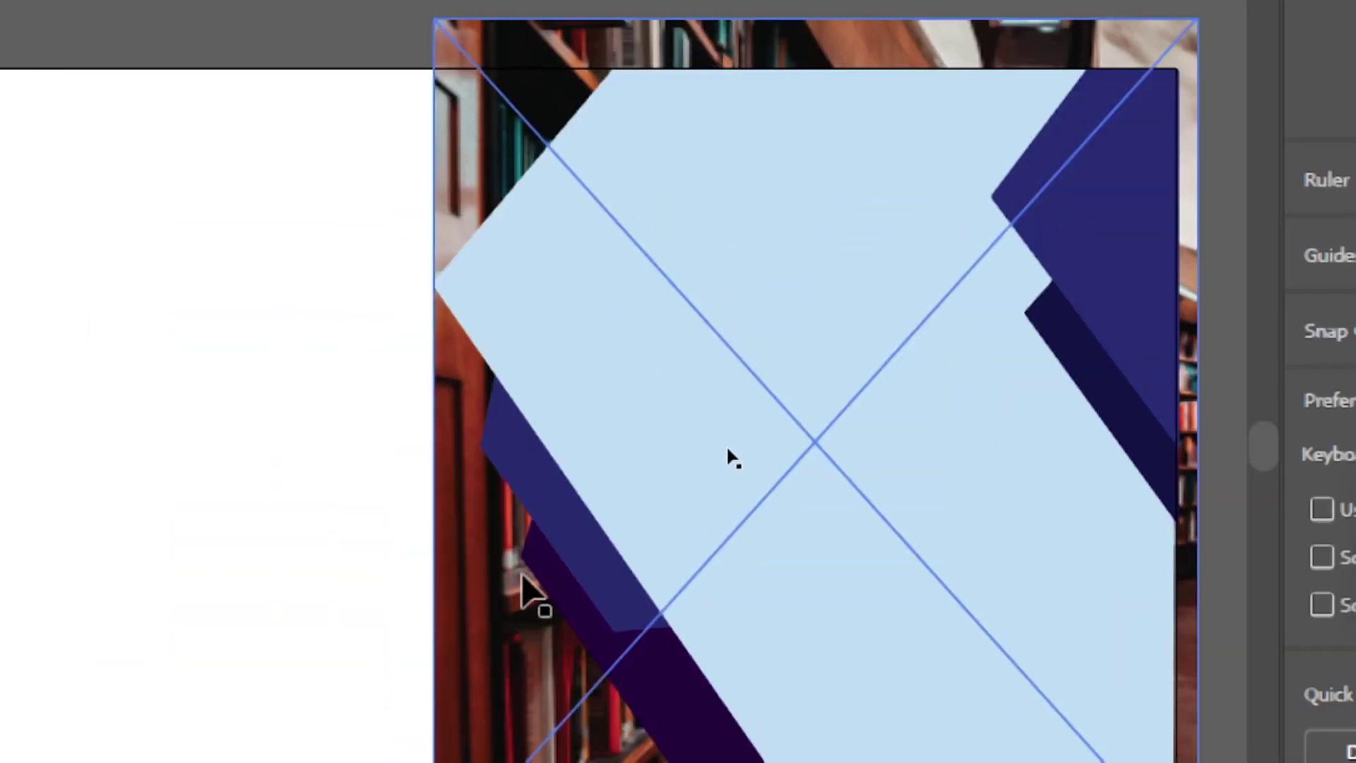
click(530, 588)
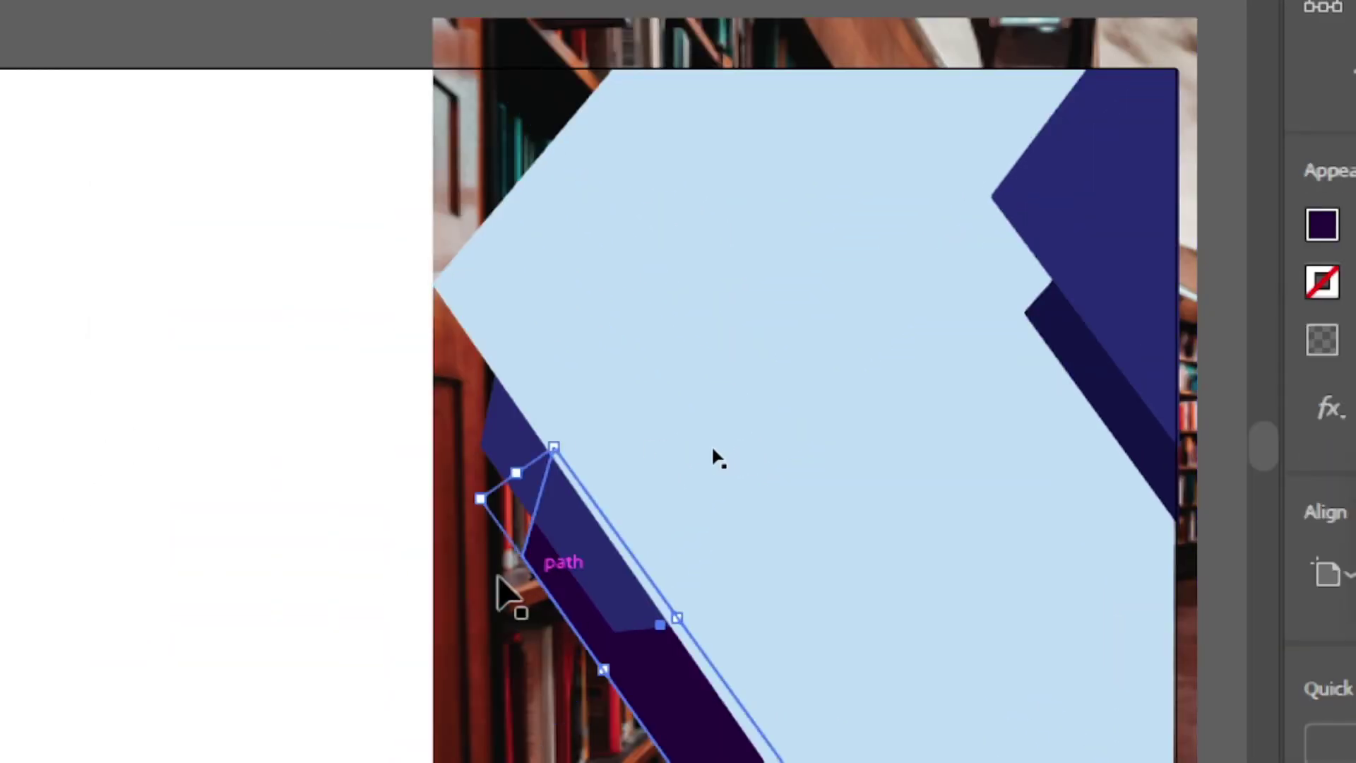
click(463, 601)
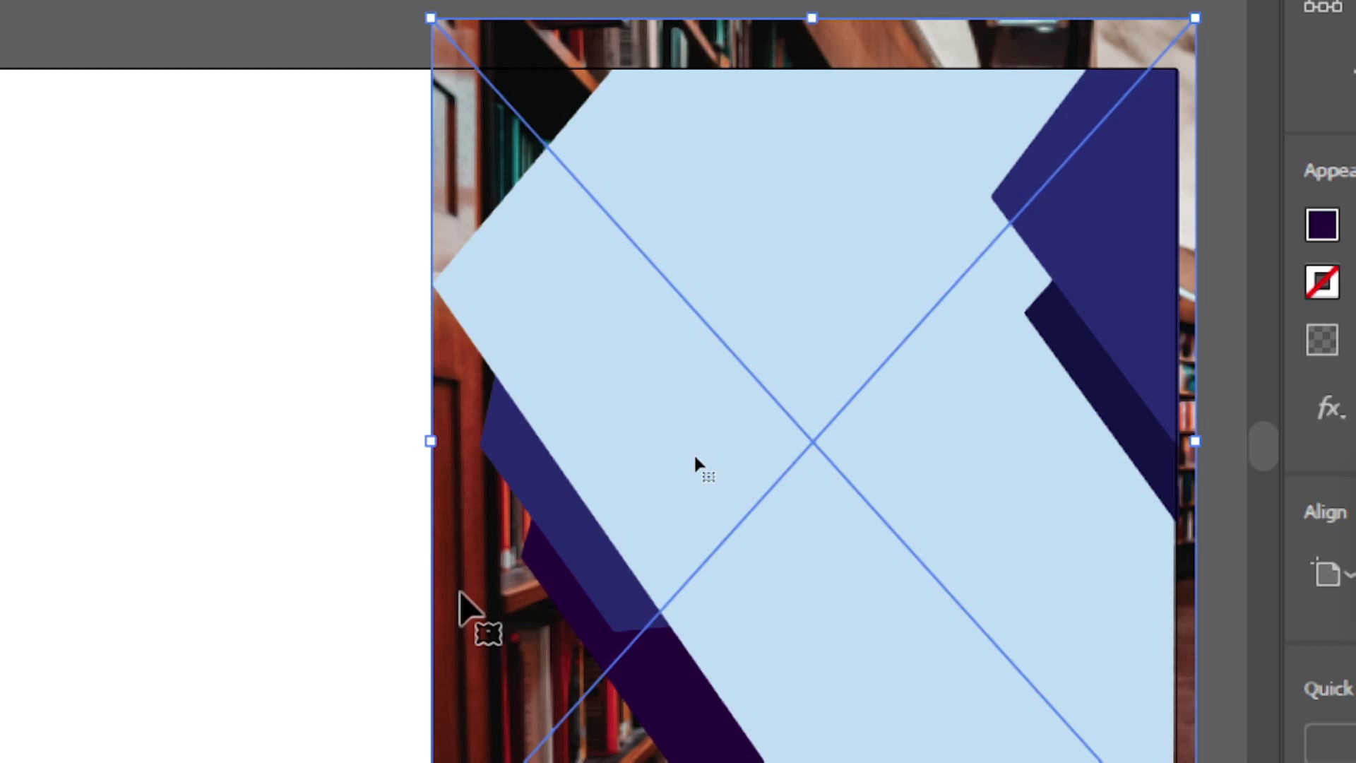
click(619, 377)
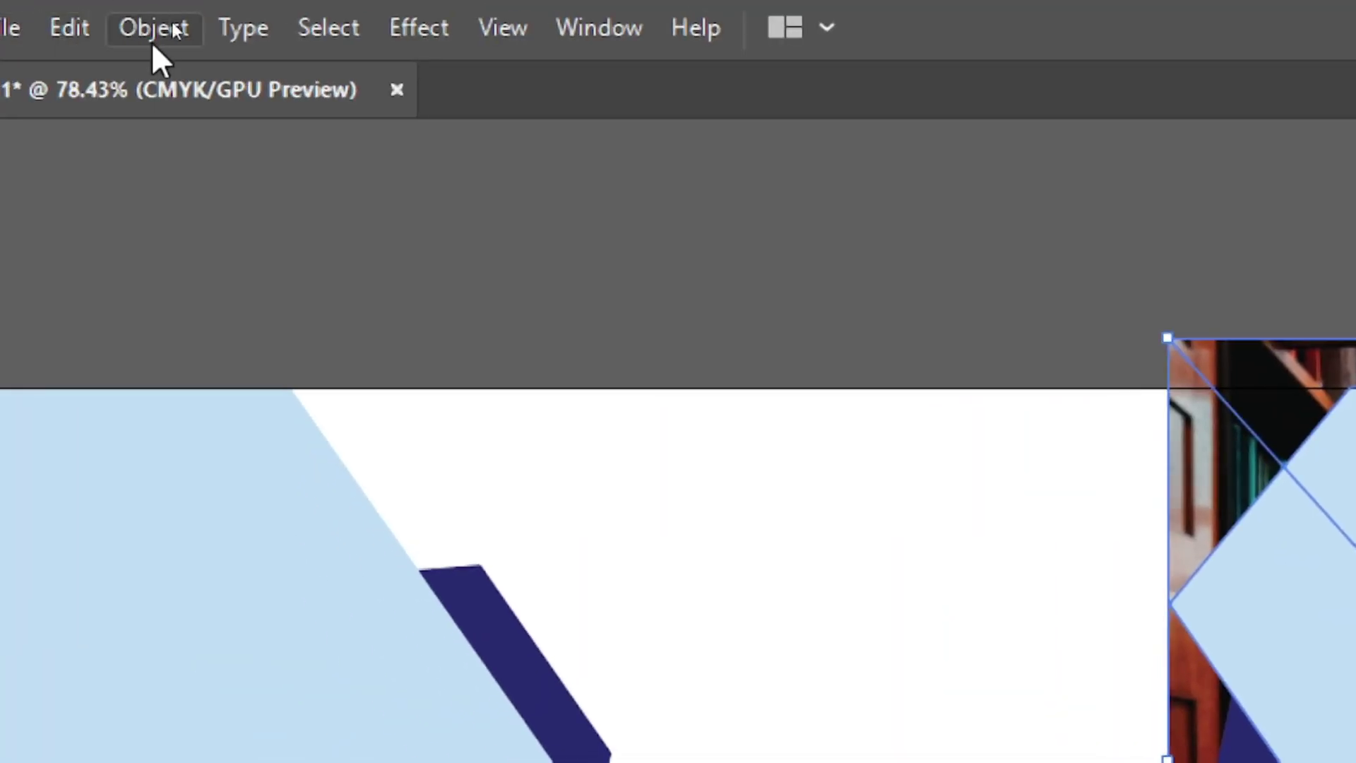
- Make a clipping mask so the photo fills the light-blue shape, then deselect
click(158, 18)
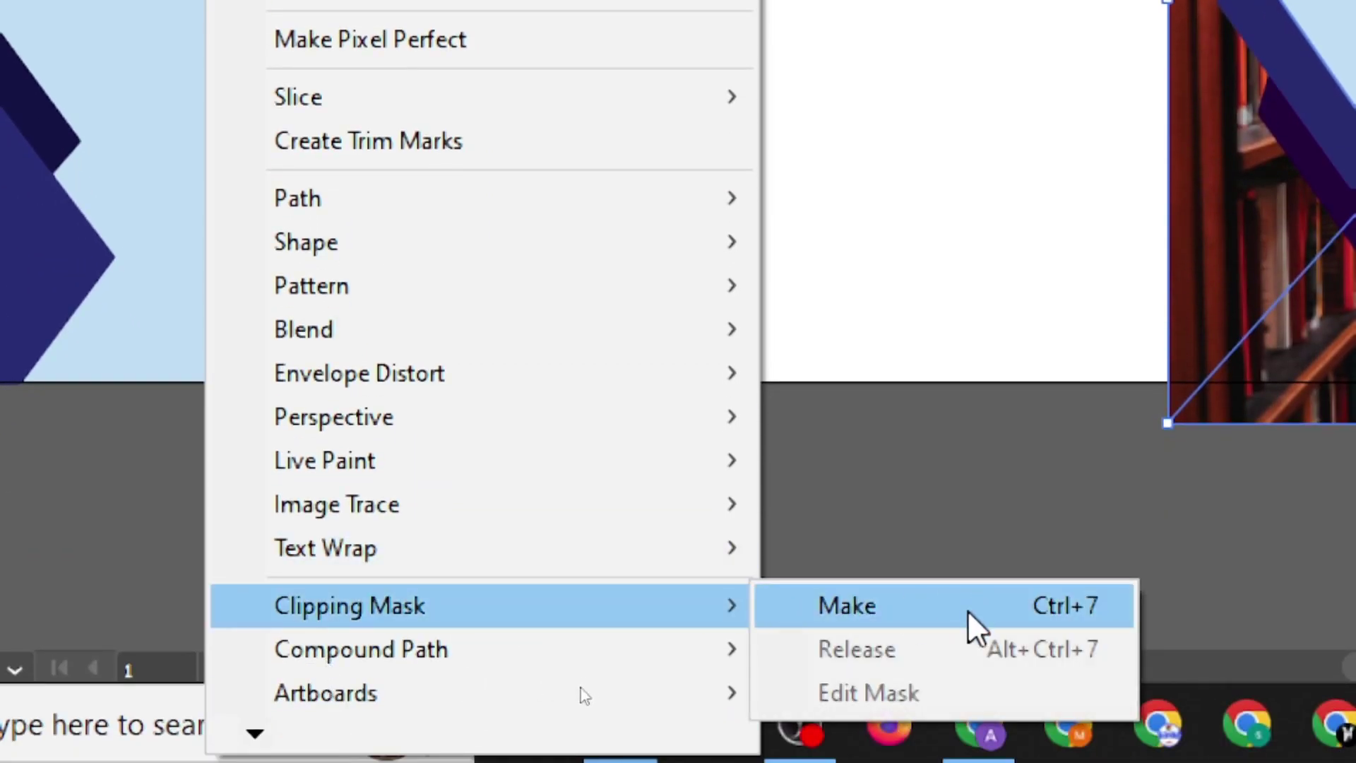
click(969, 609)
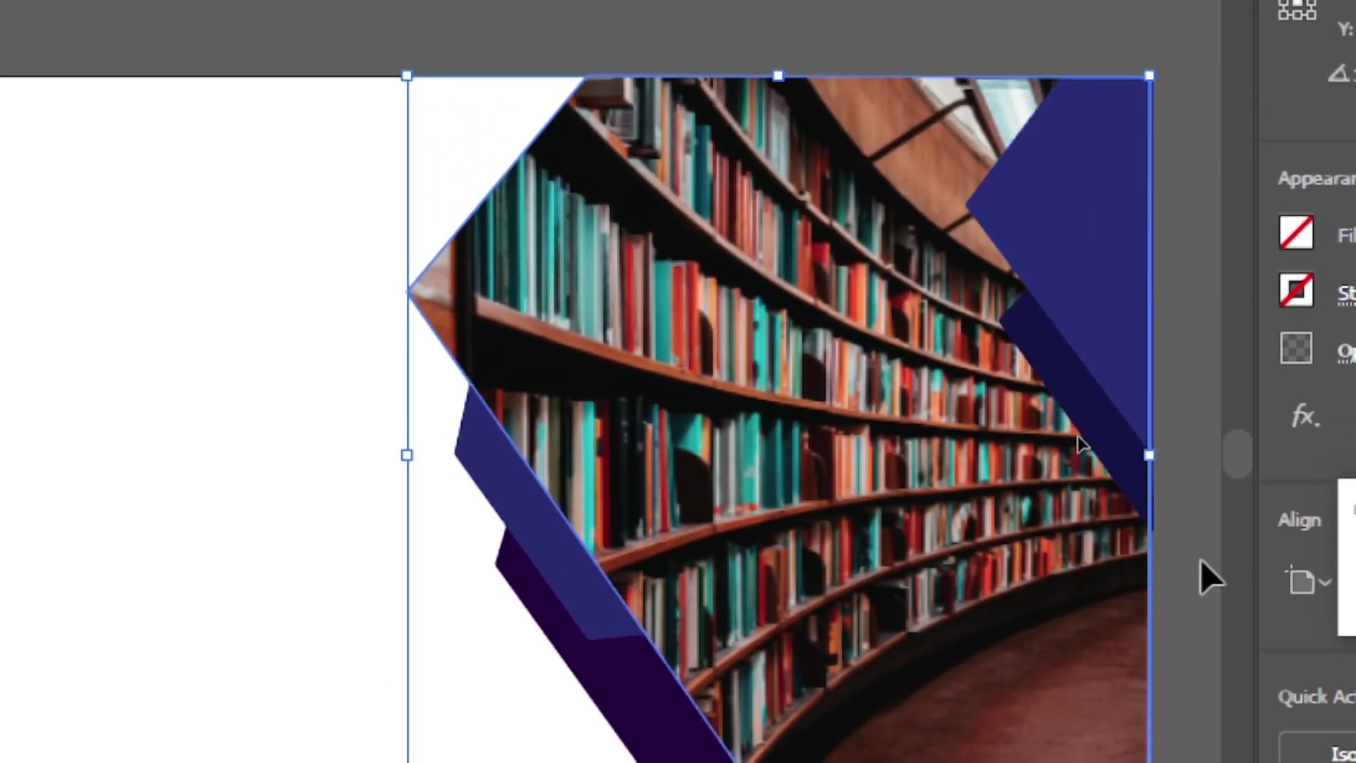
click(1209, 578)
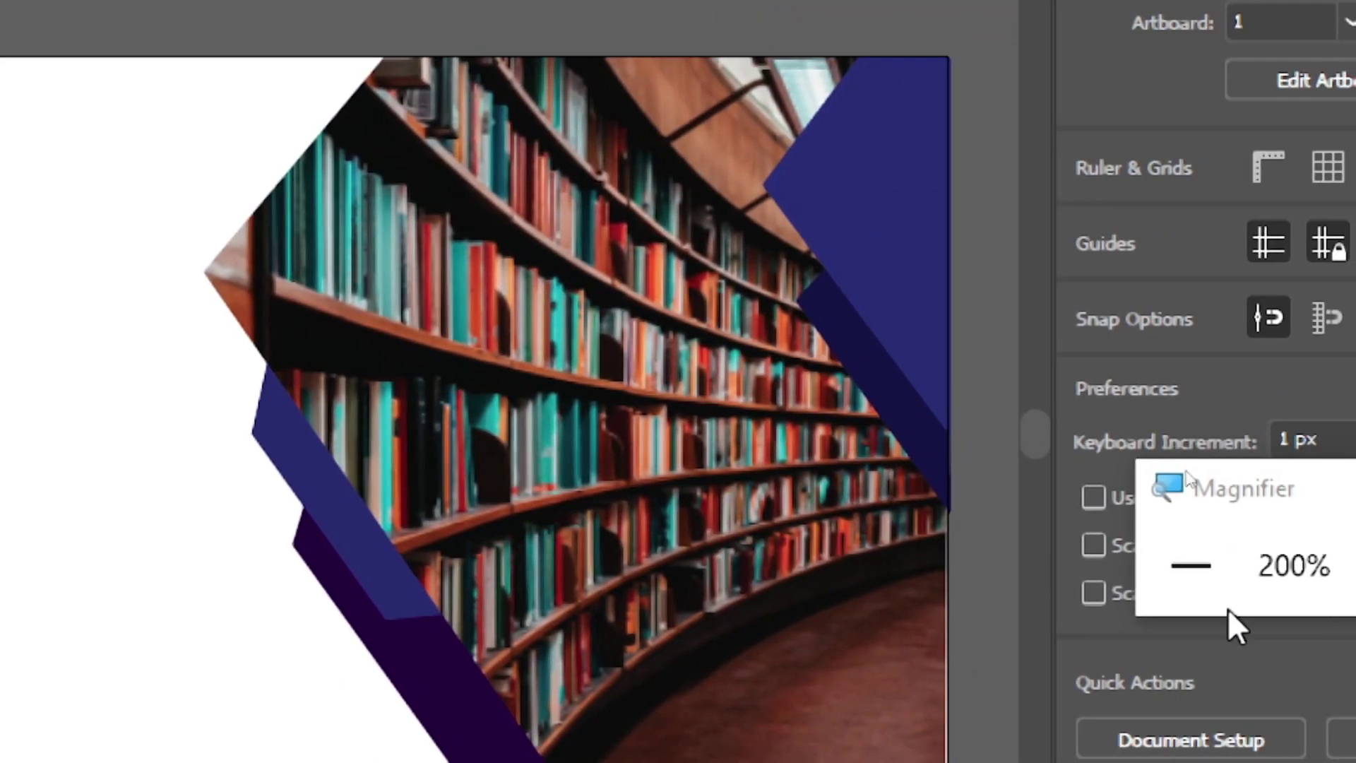
click(1179, 594)
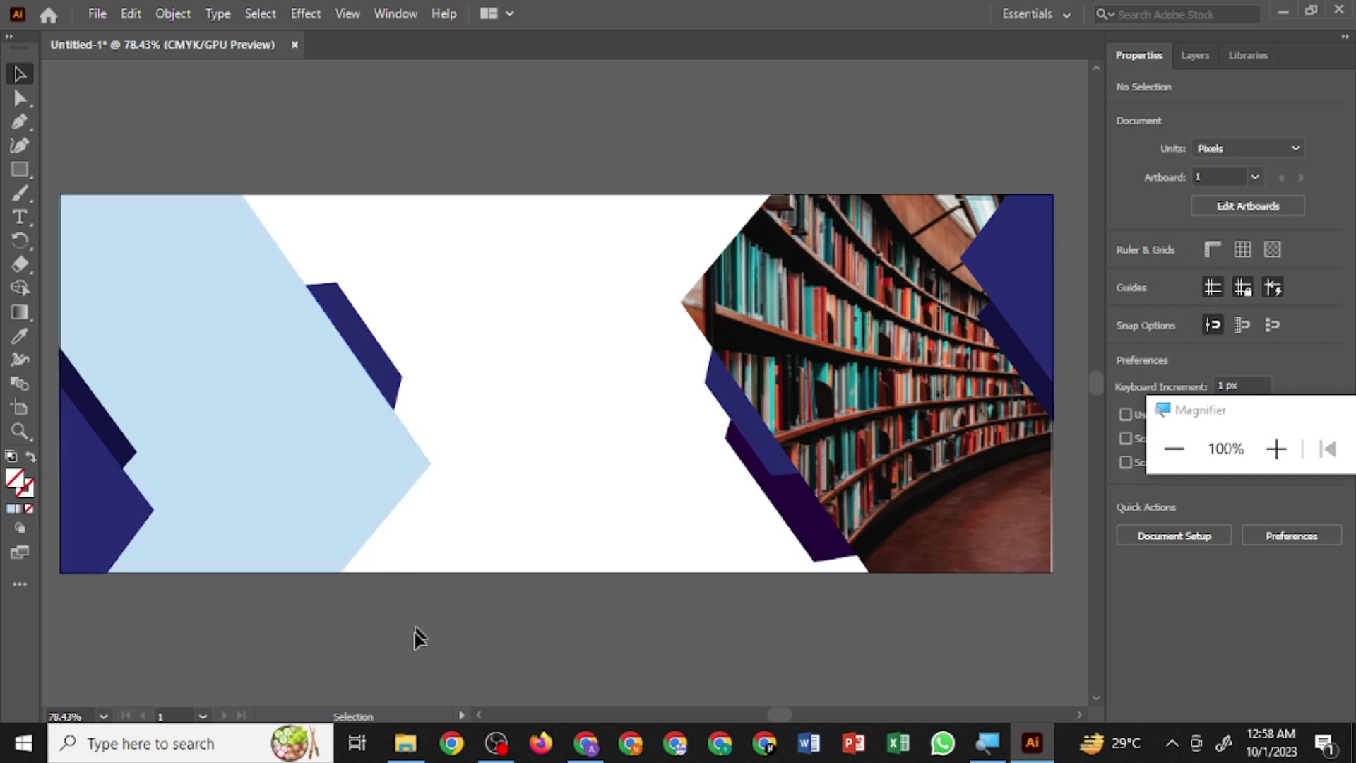
mouse_move(405, 743)
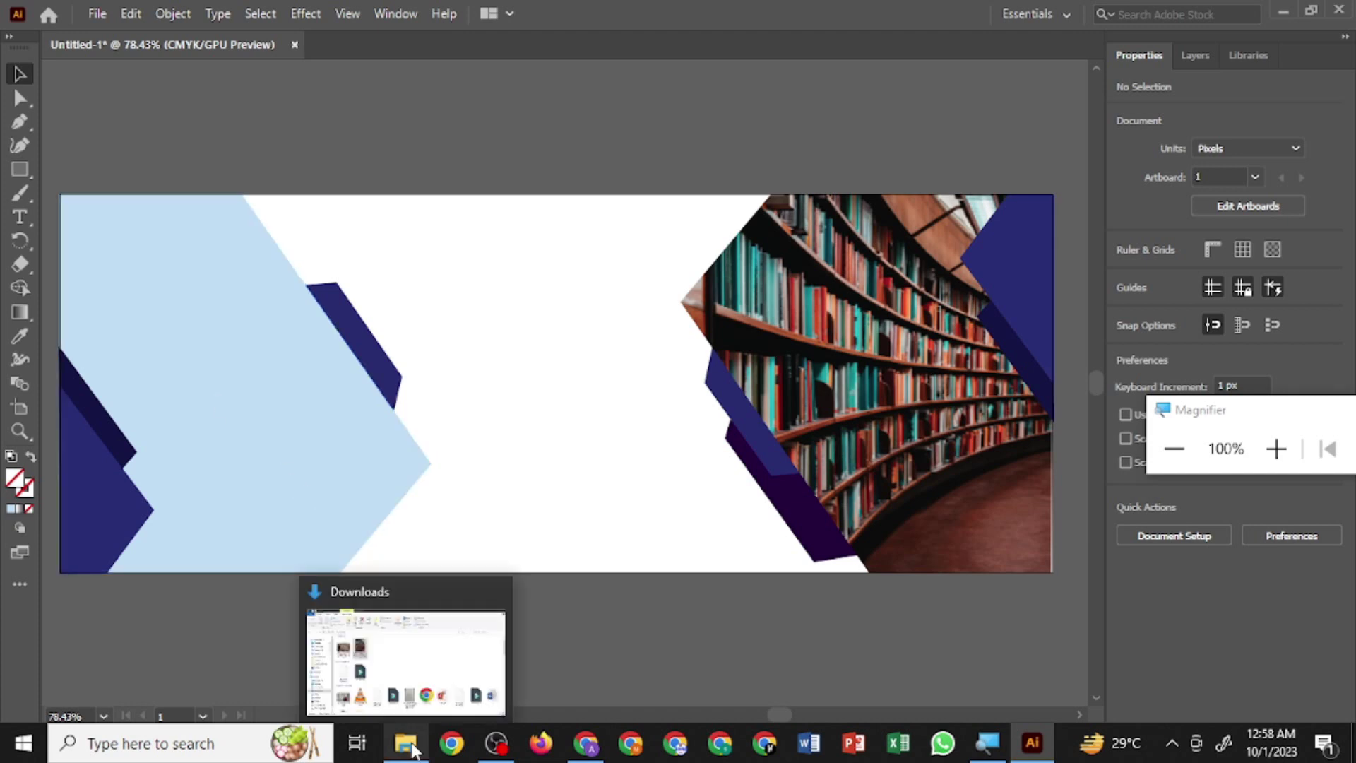
- Drag the ECM logo image from the Downloads folder over to Illustrator
click(413, 749)
scroll(354, 459, down, 10)
drag(354, 459, 1039, 755)
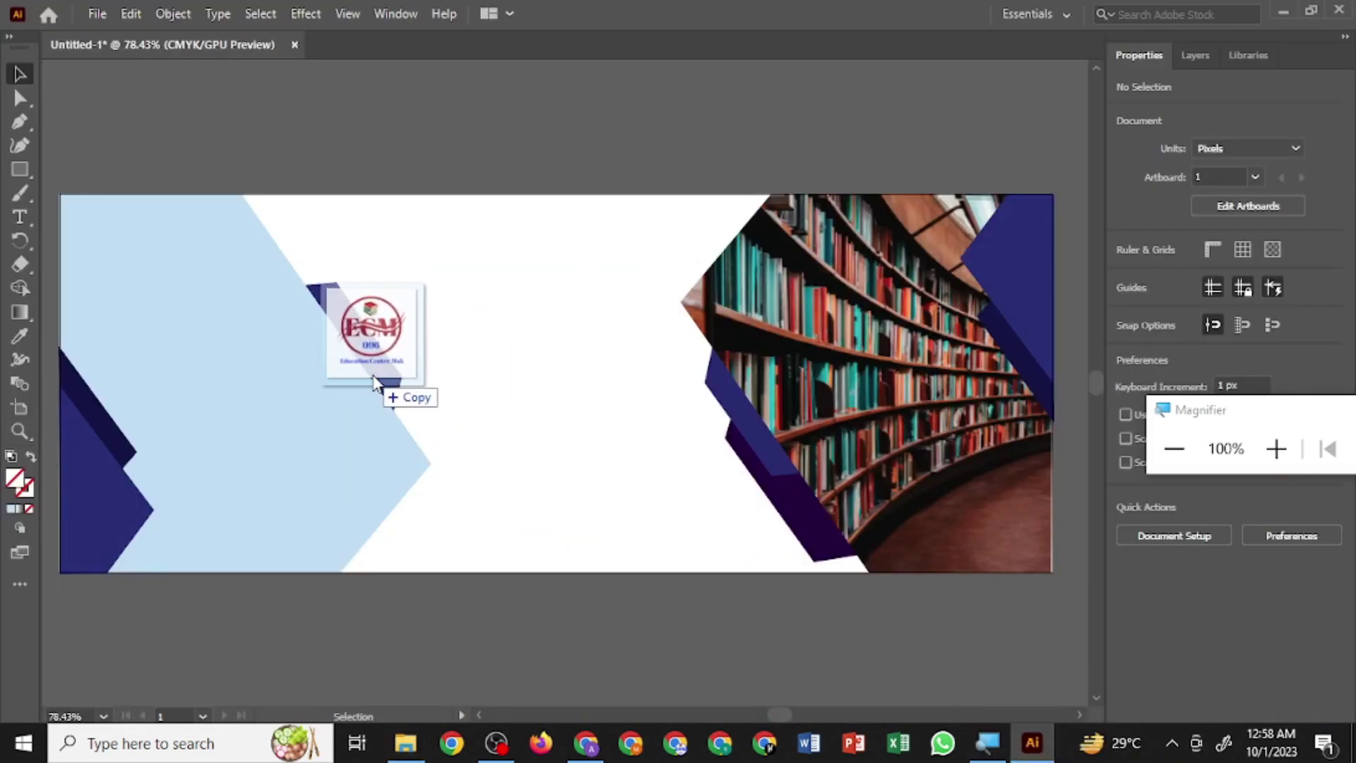
- Drop the ECM logo onto the canvas and shrink it down onto the banner
drag(1040, 755, 274, 390)
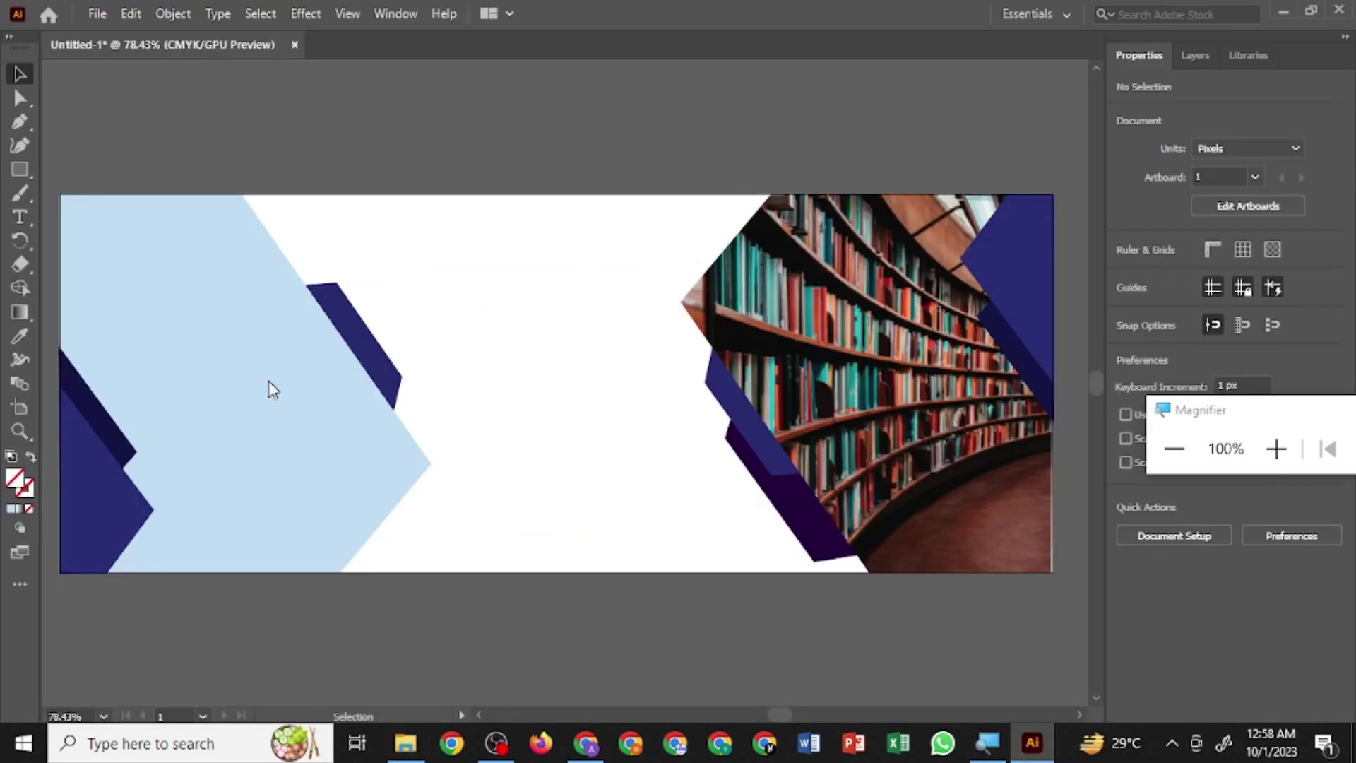
drag(850, 369, 578, 651)
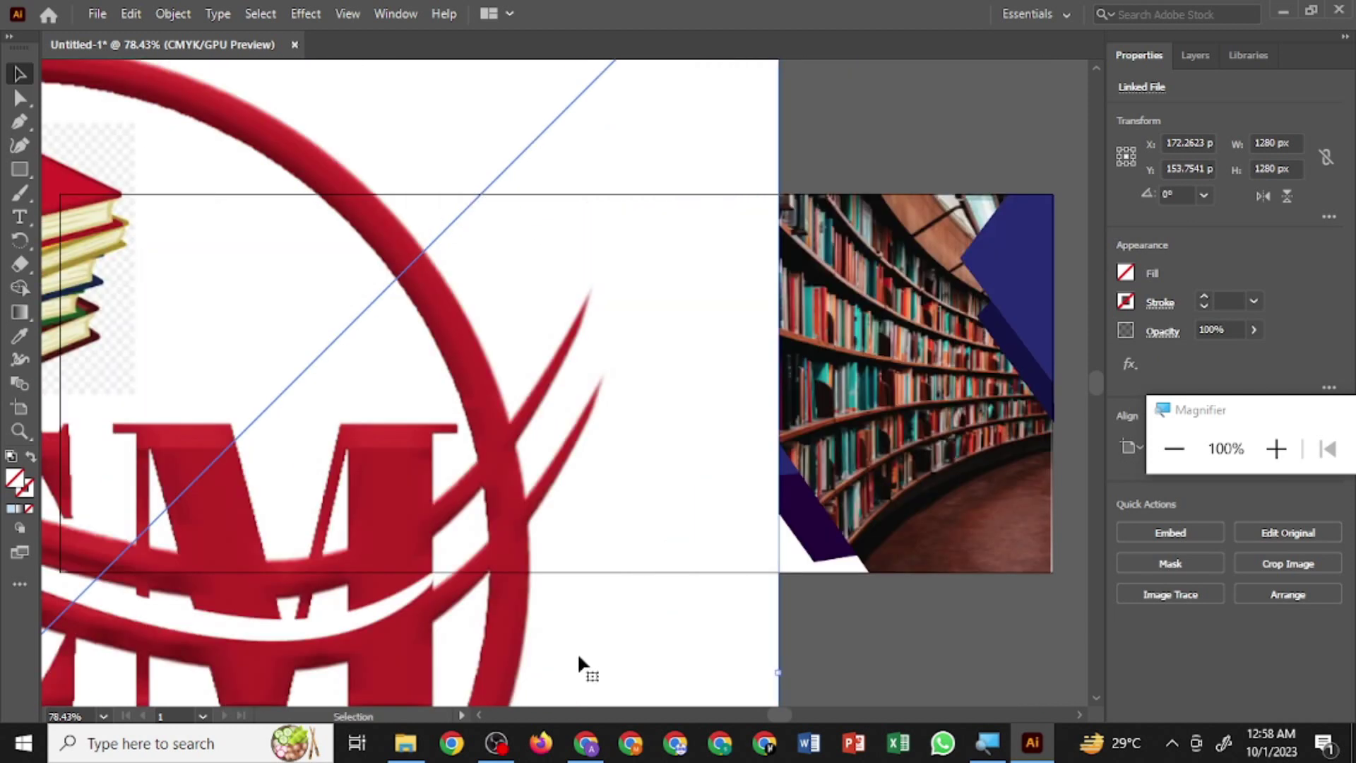
drag(628, 475, 611, 671)
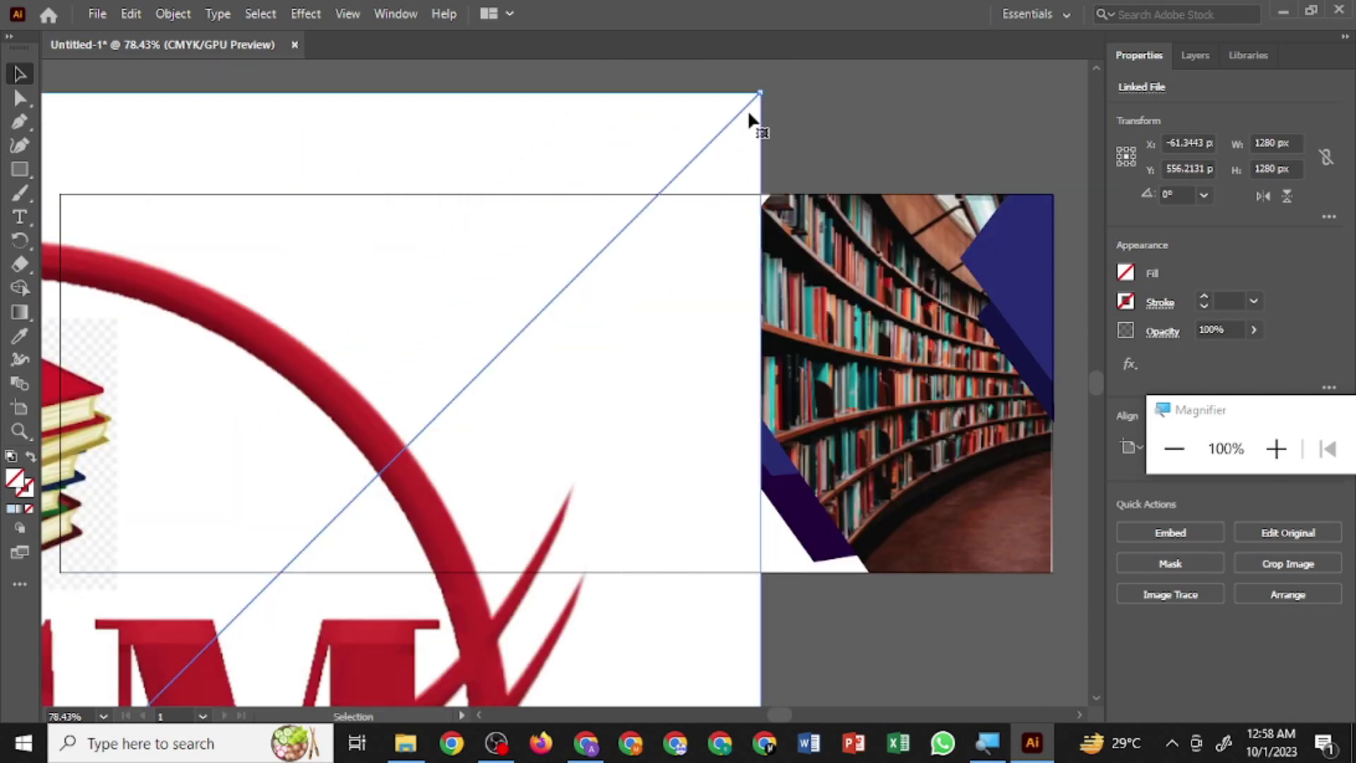
mouse_move(760, 94)
mouse_down()
mouse_move(489, 534)
mouse_move(776, 143)
mouse_move(471, 496)
mouse_up()
drag(316, 619, 580, 327)
drag(733, 205, 423, 344)
drag(357, 473, 628, 230)
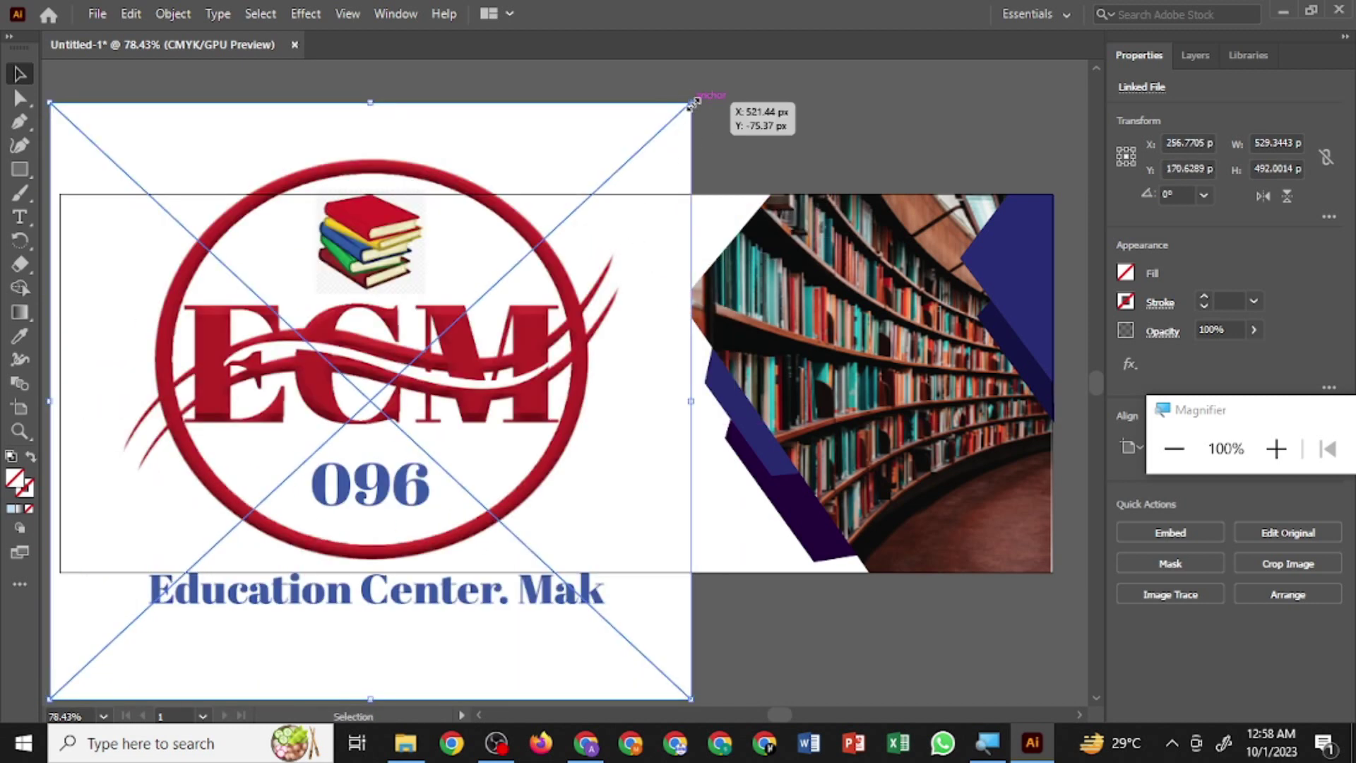
drag(692, 102, 352, 392)
mouse_move(269, 489)
mouse_down()
mouse_move(532, 322)
mouse_move(583, 325)
mouse_move(613, 370)
mouse_move(604, 401)
mouse_up()
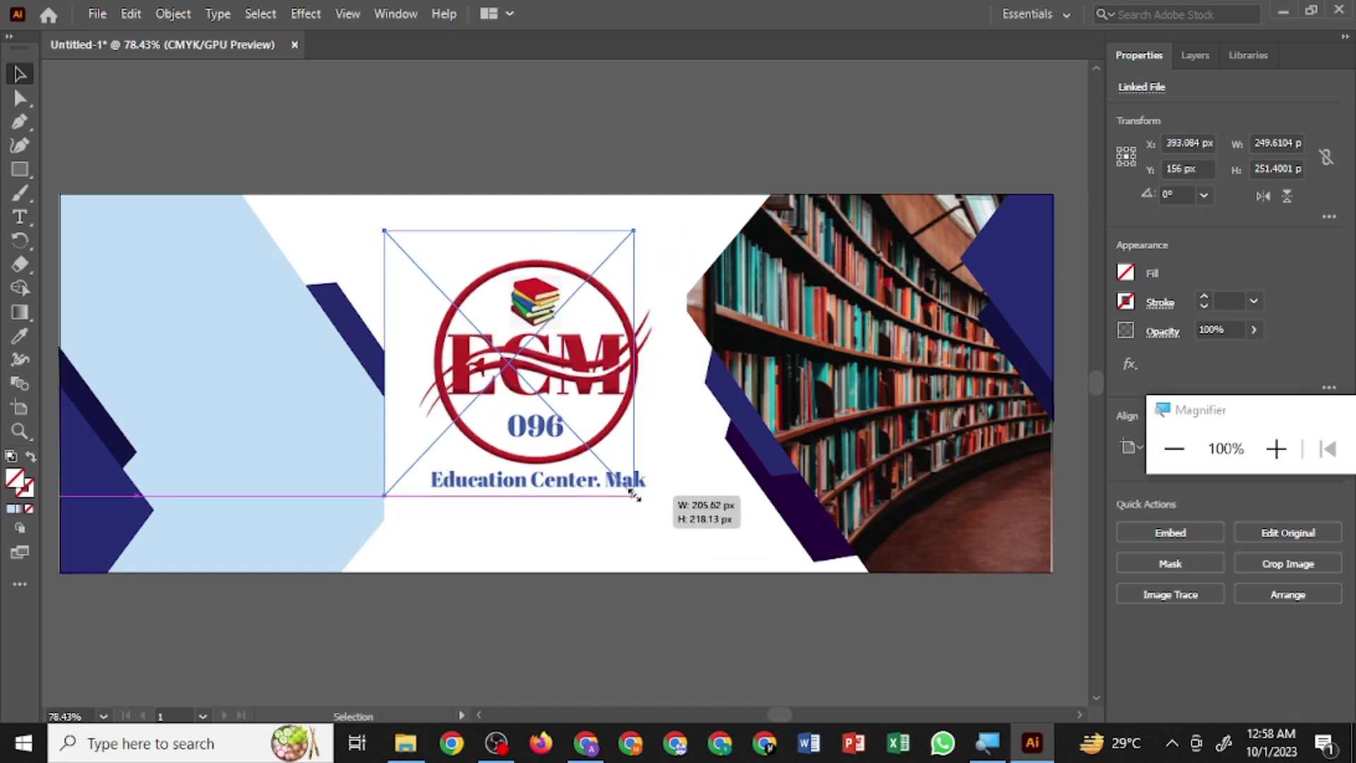
- Fine-tune the logo to about 283 × 284 px, centred in the banner's white area
drag(686, 533, 633, 495)
drag(594, 400, 645, 419)
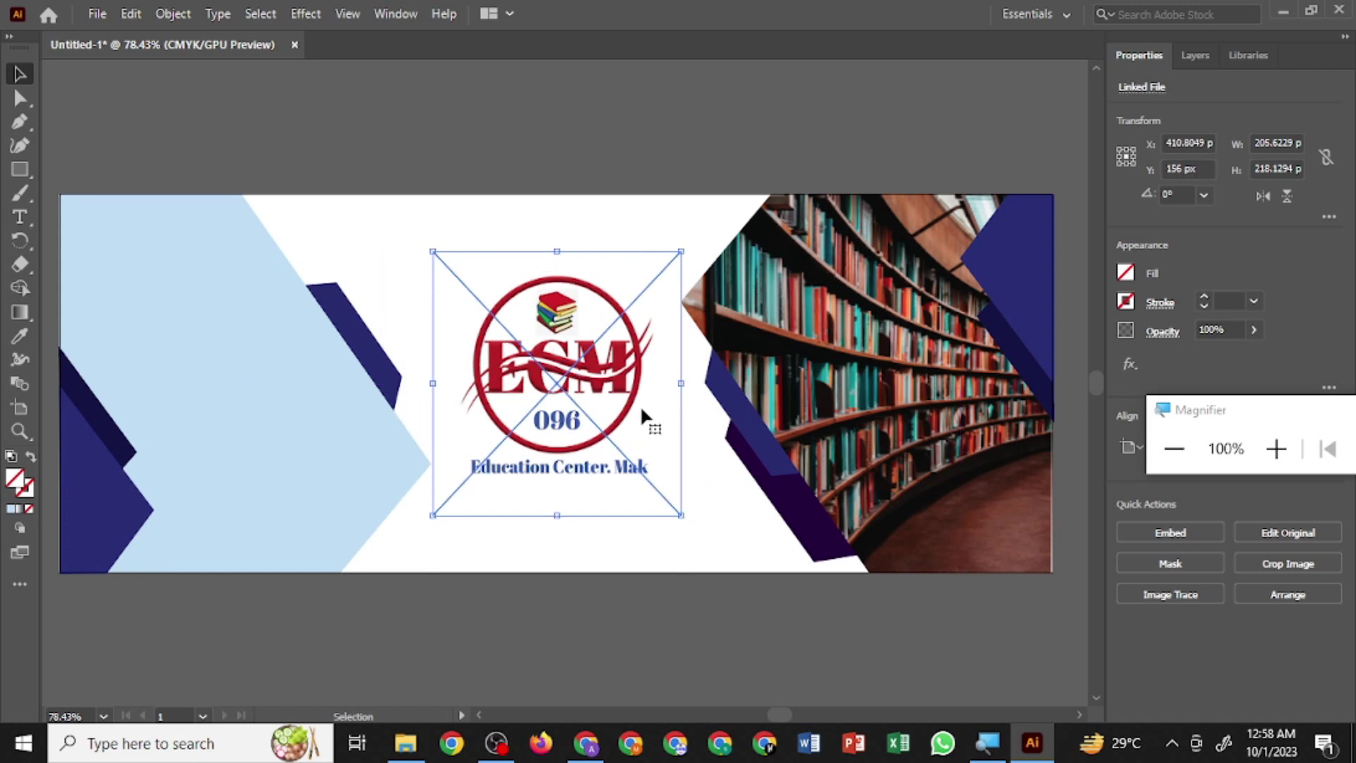
drag(685, 383, 676, 381)
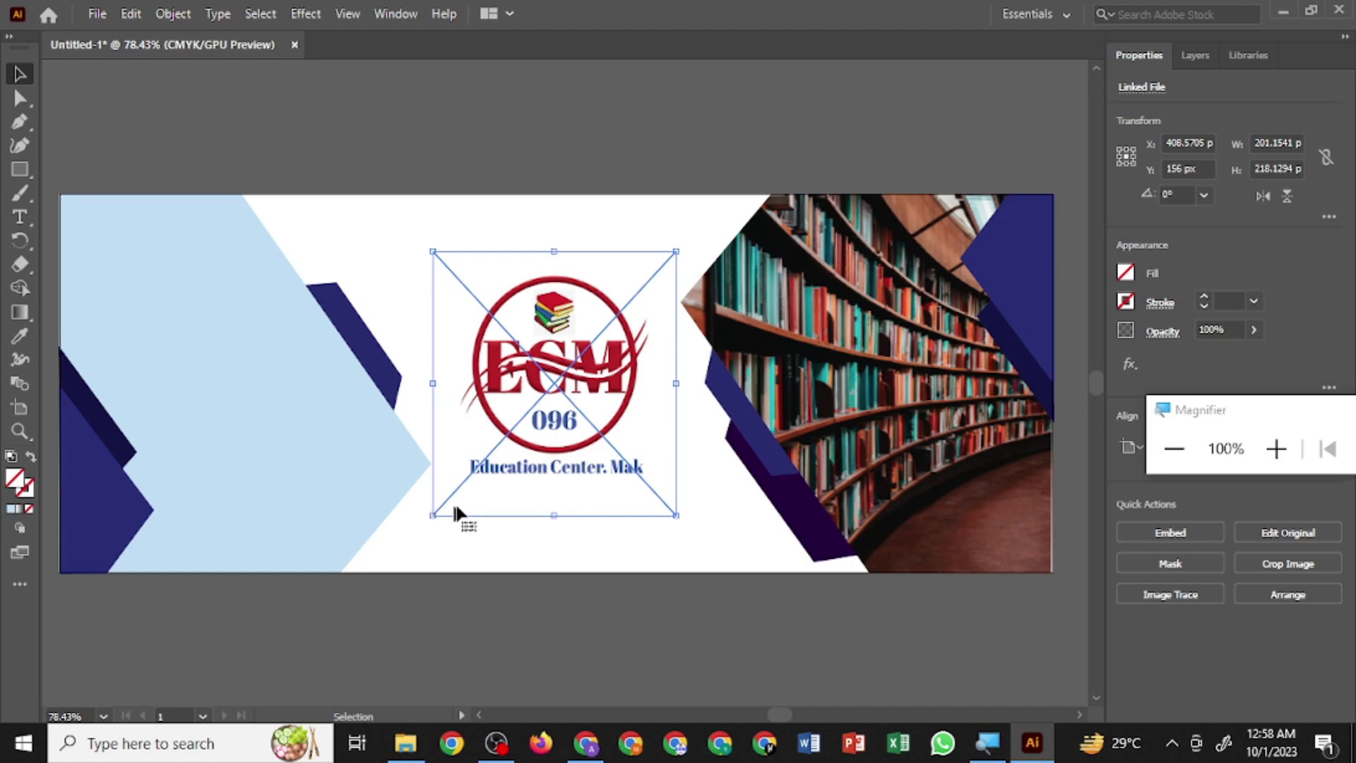
drag(533, 500, 534, 501)
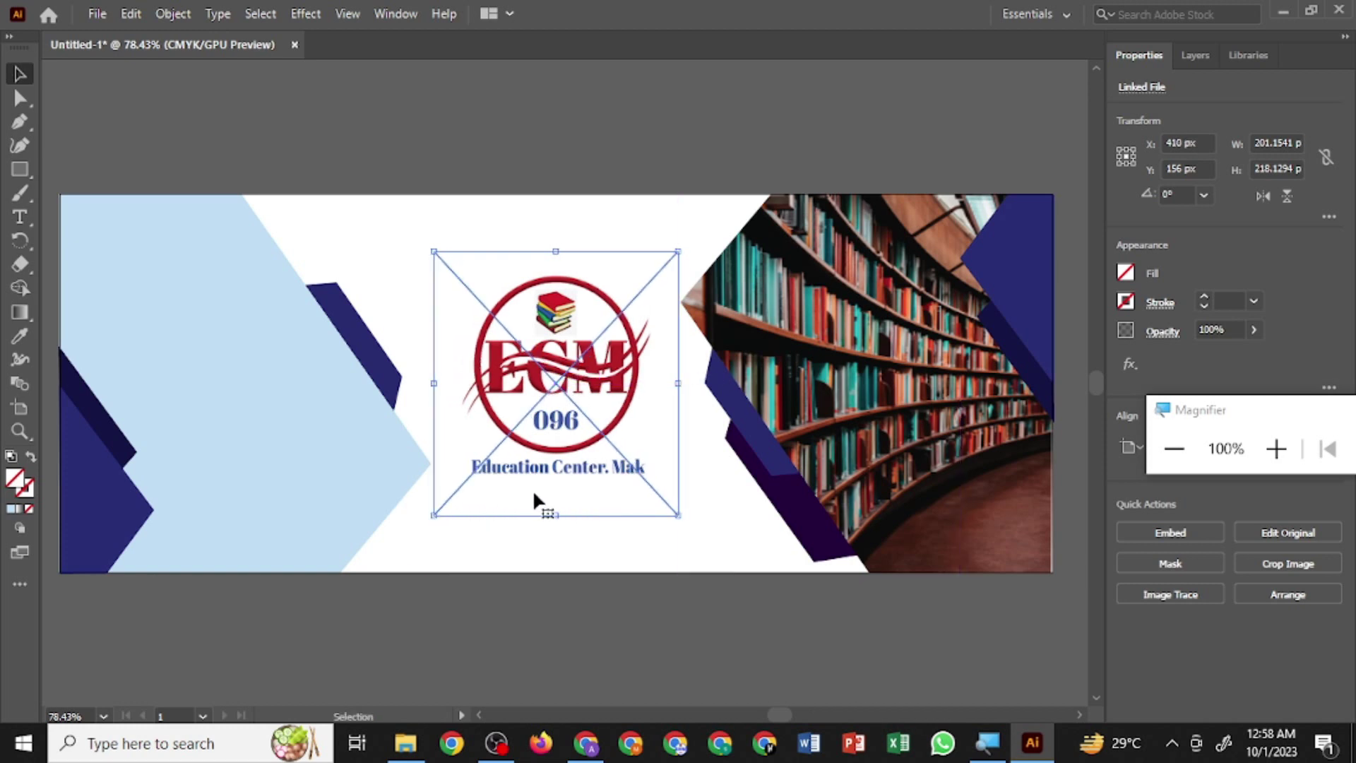
drag(676, 515, 739, 561)
mouse_move(676, 459)
mouse_down()
mouse_move(647, 417)
mouse_move(624, 424)
mouse_up()
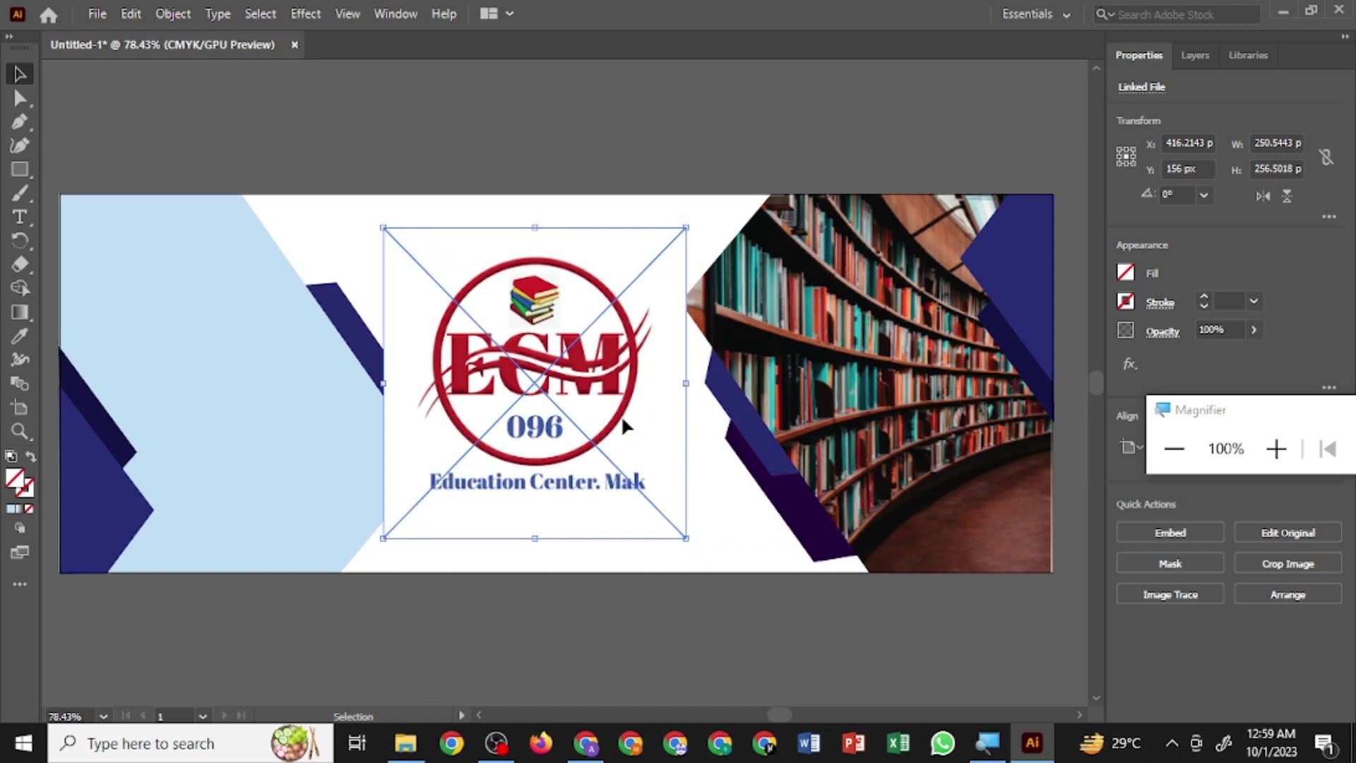
drag(685, 535, 726, 555)
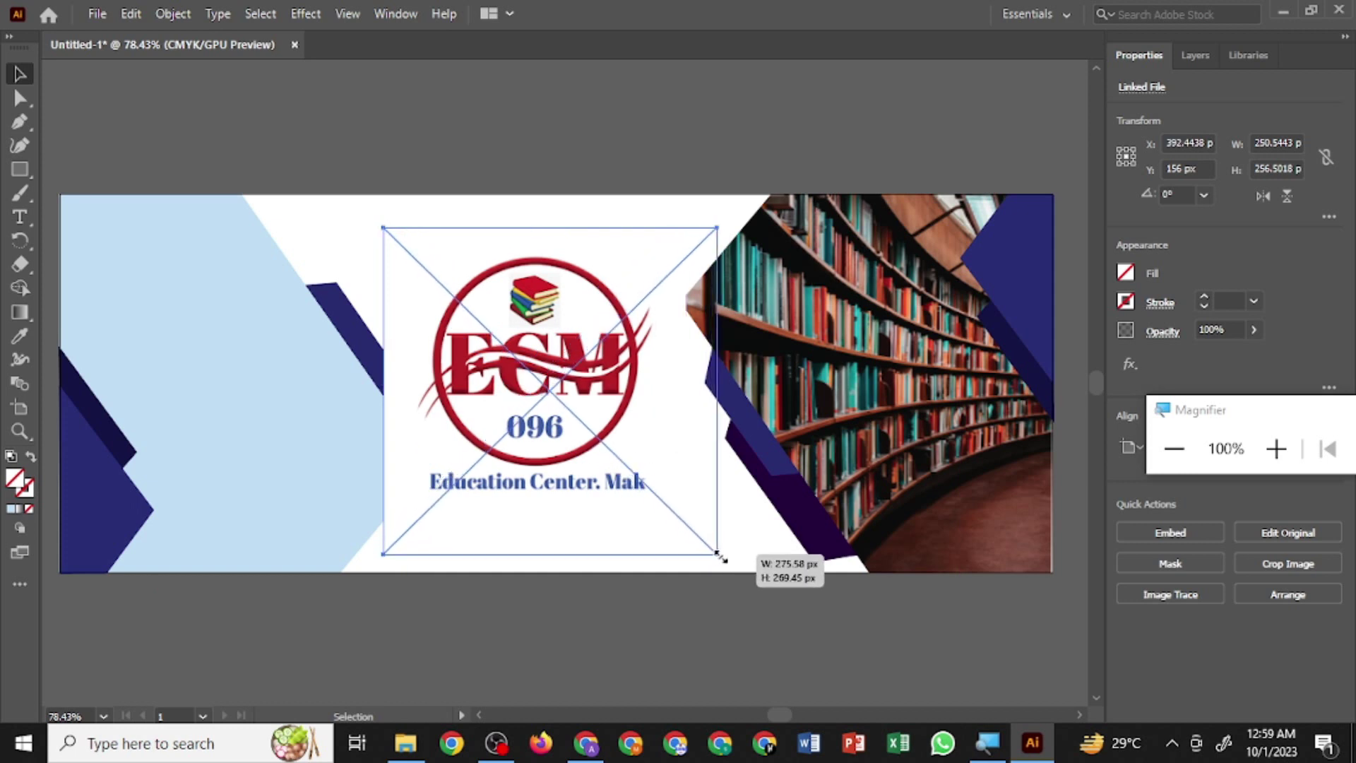
drag(683, 467, 683, 449)
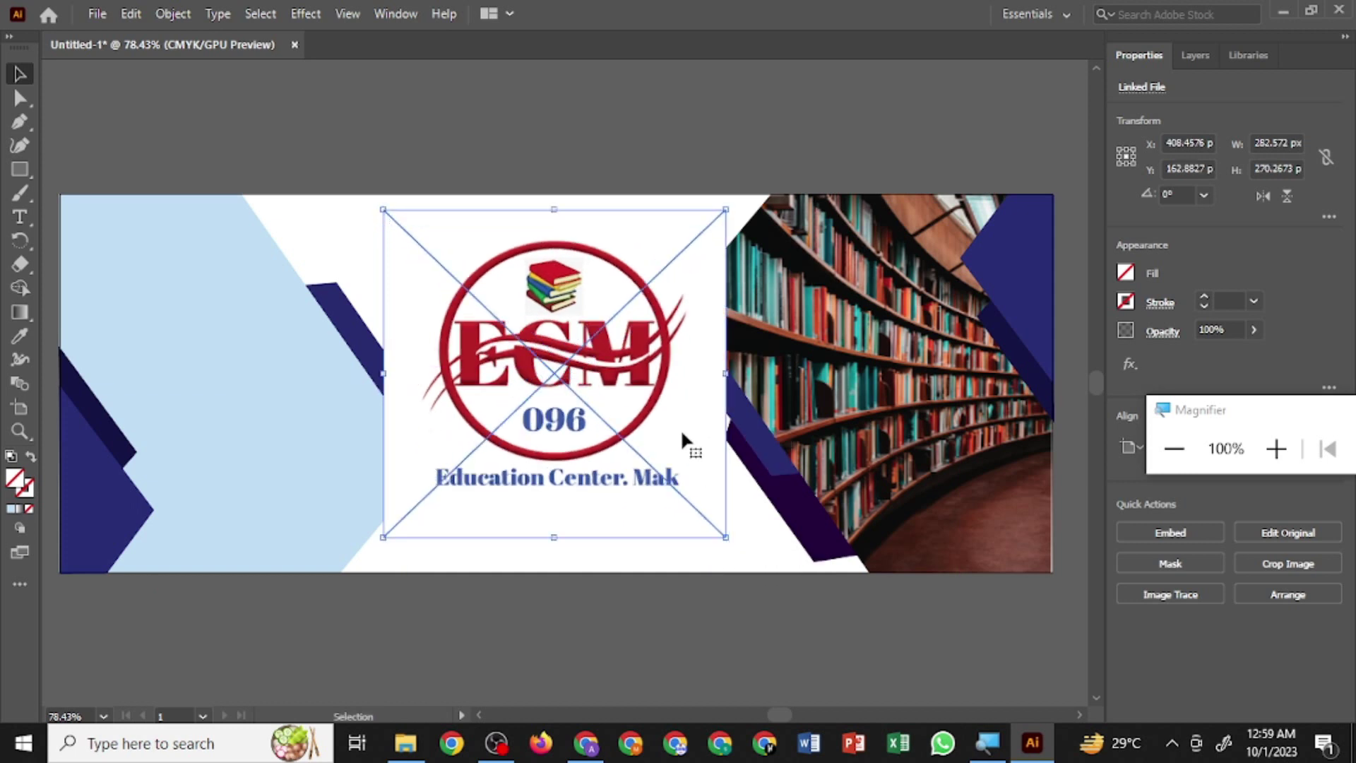
drag(556, 538, 558, 556)
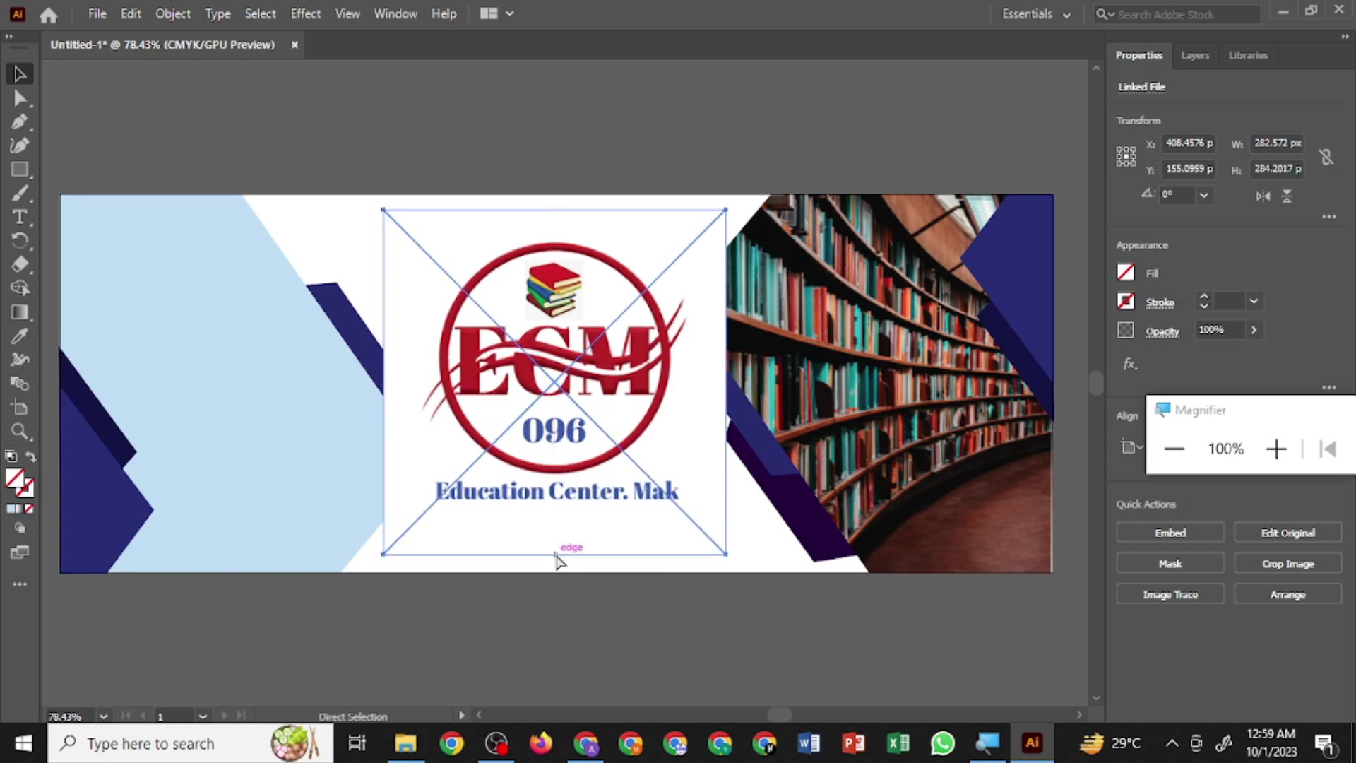
- Alt-drag a copy of the logo to the top-left corner and shrink it to about 52 × 53 px
drag(558, 560, 293, 479)
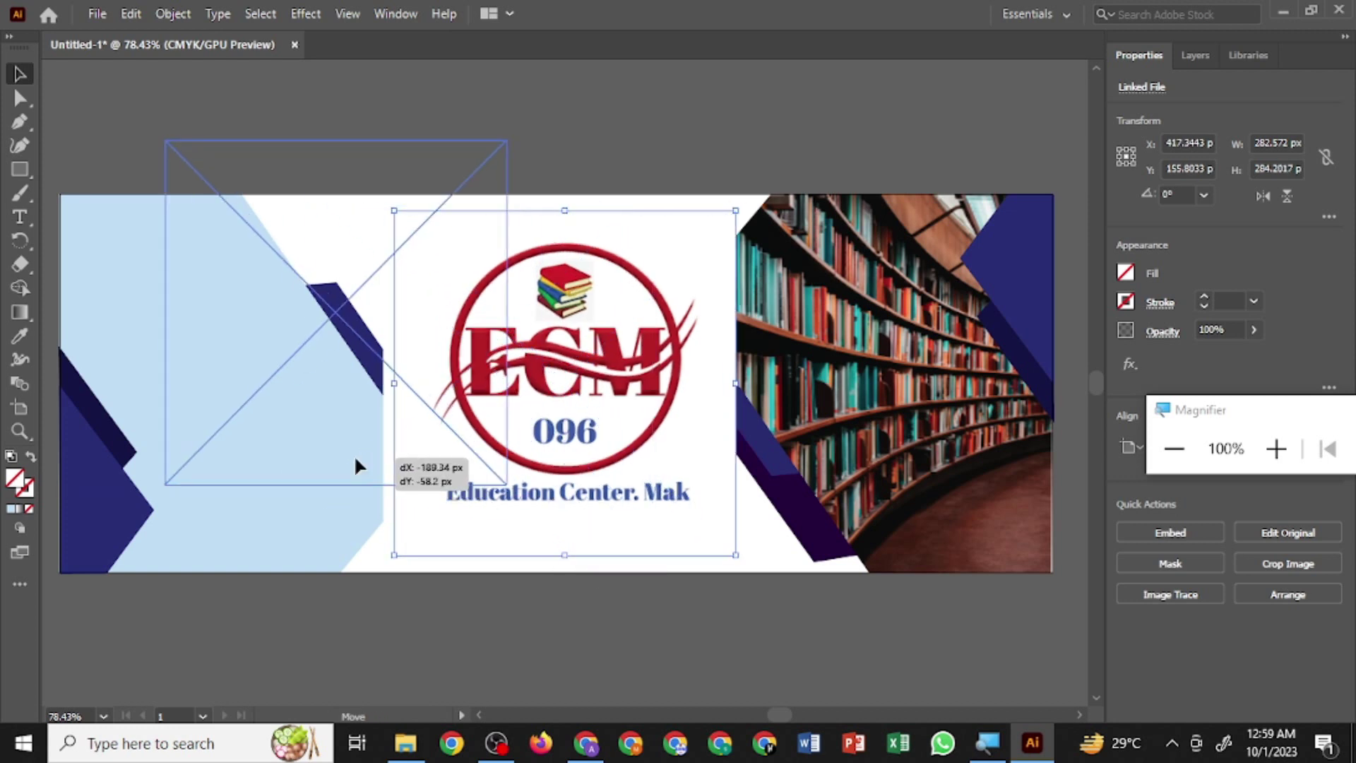
mouse_move(446, 507)
mouse_down()
mouse_move(216, 316)
mouse_move(172, 300)
mouse_up()
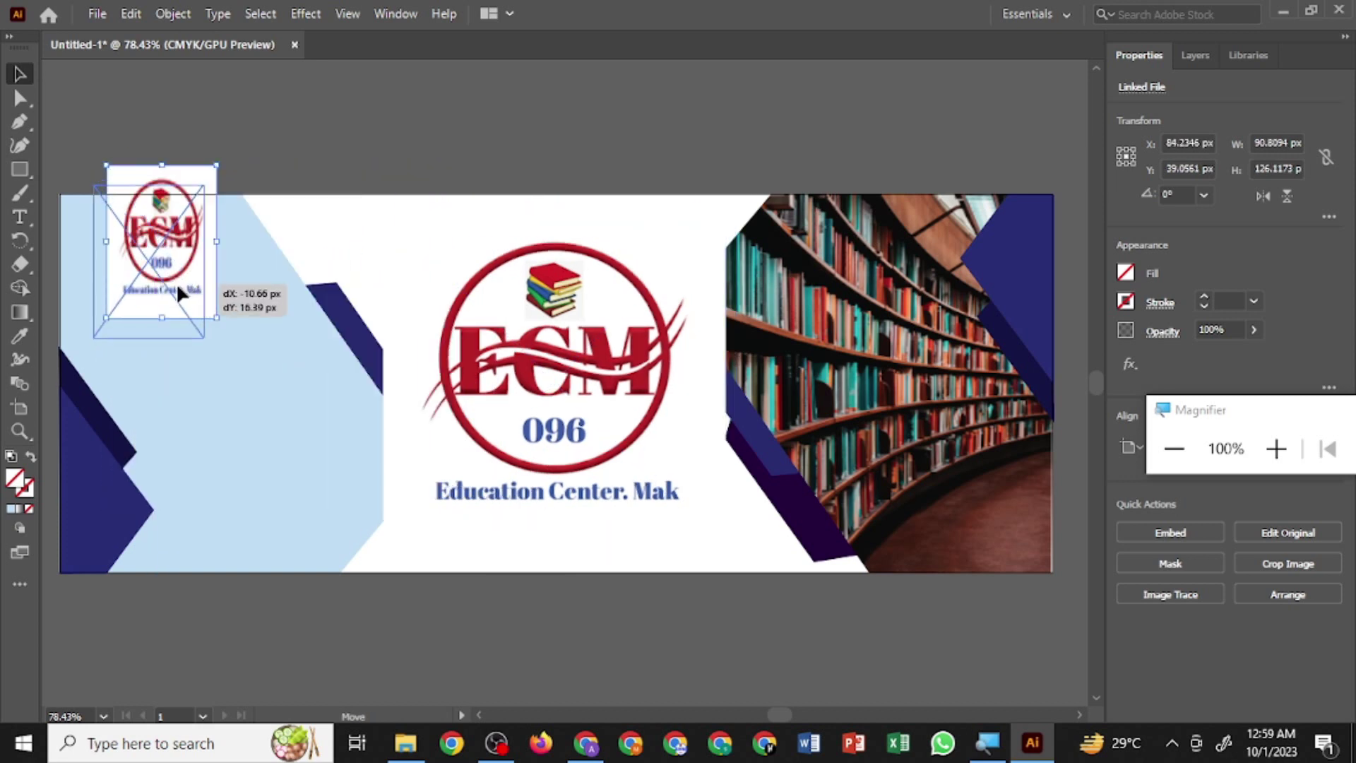
mouse_move(142, 347)
mouse_down()
mouse_move(140, 306)
mouse_move(154, 309)
mouse_move(121, 248)
mouse_move(132, 252)
mouse_move(101, 275)
mouse_move(127, 274)
mouse_move(130, 247)
mouse_up()
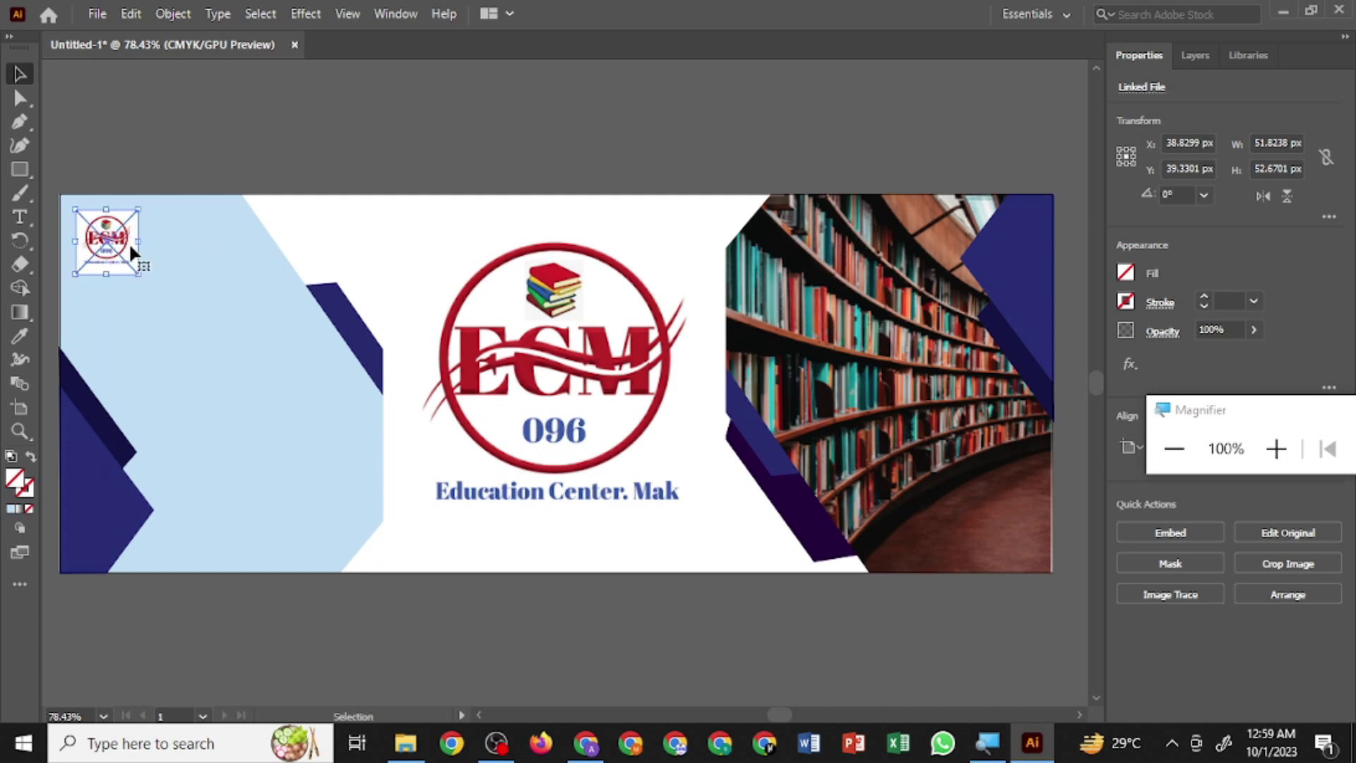
click(499, 374)
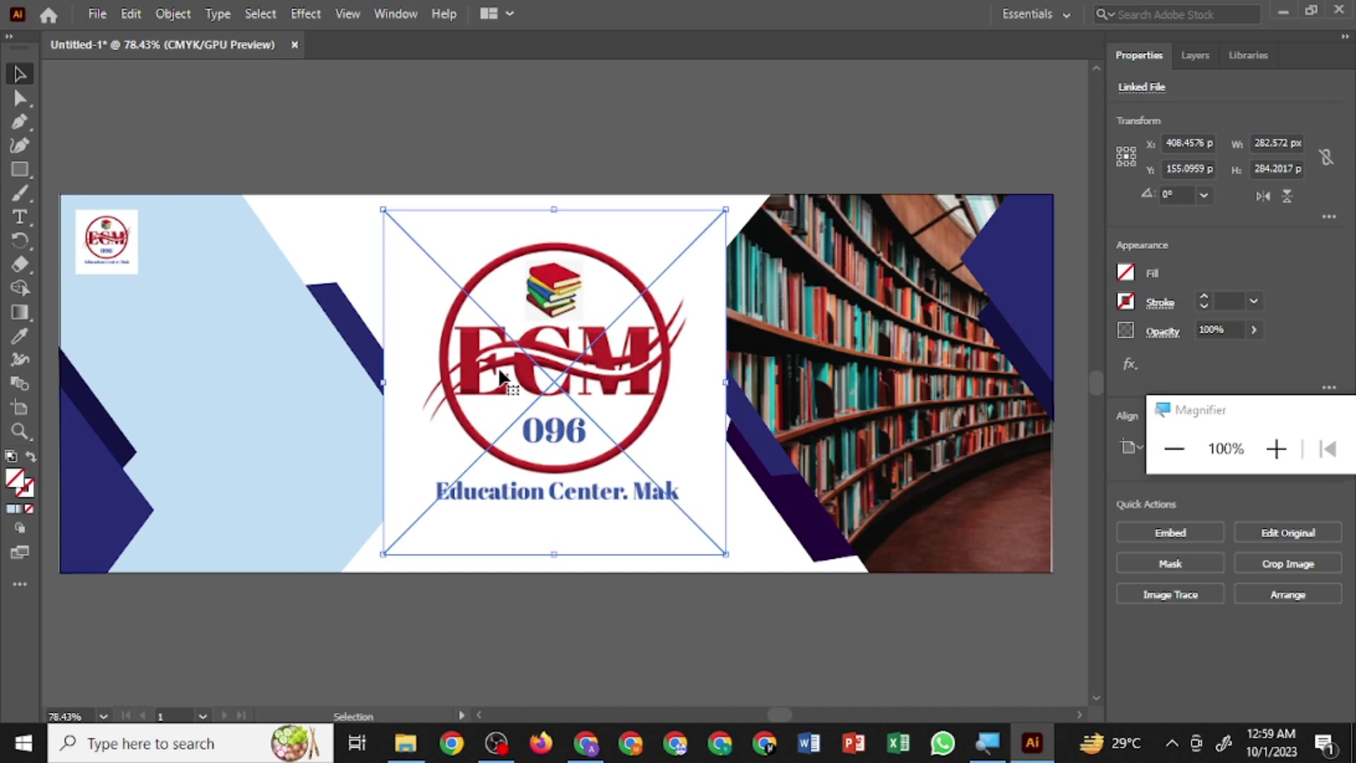
- Send the large central ECM logo behind all other artwork with Arrange > Send to Back
right_click(499, 374)
mouse_move(555, 536)
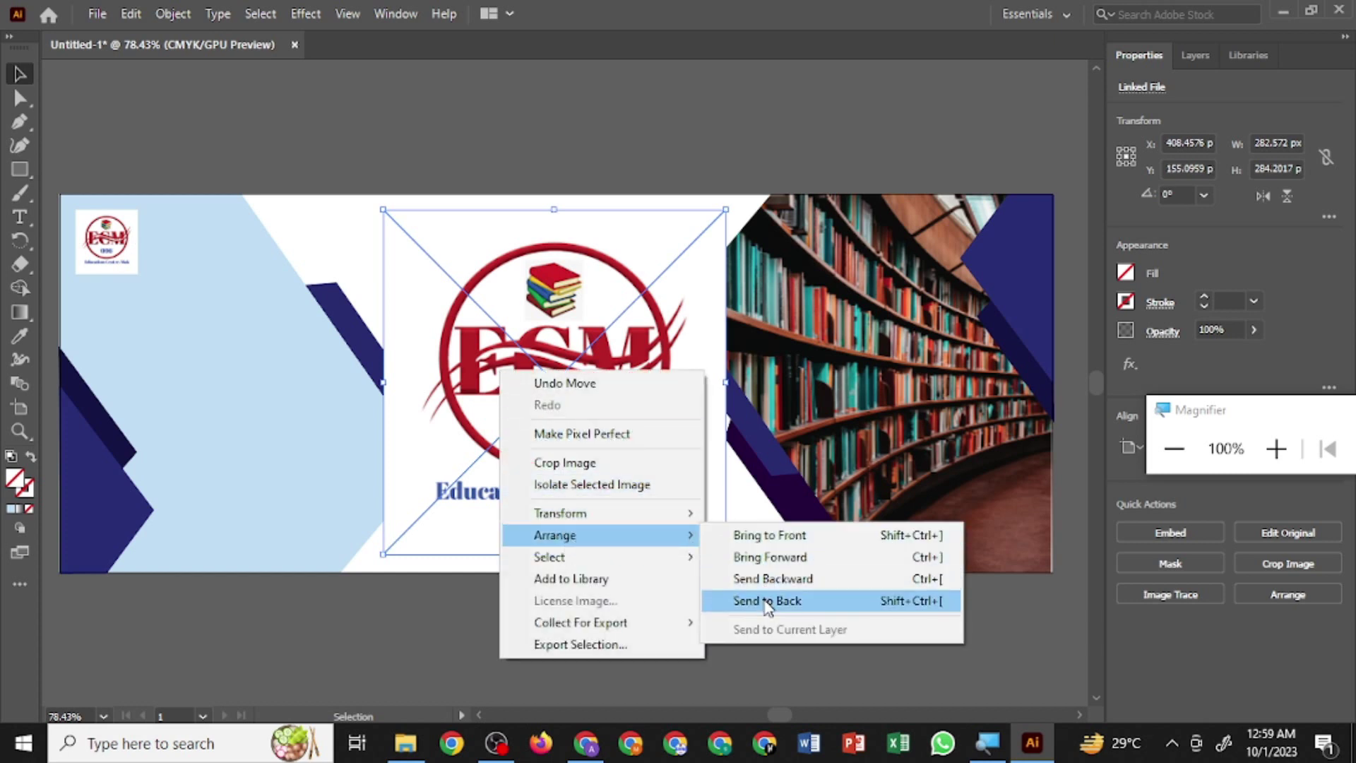
click(766, 602)
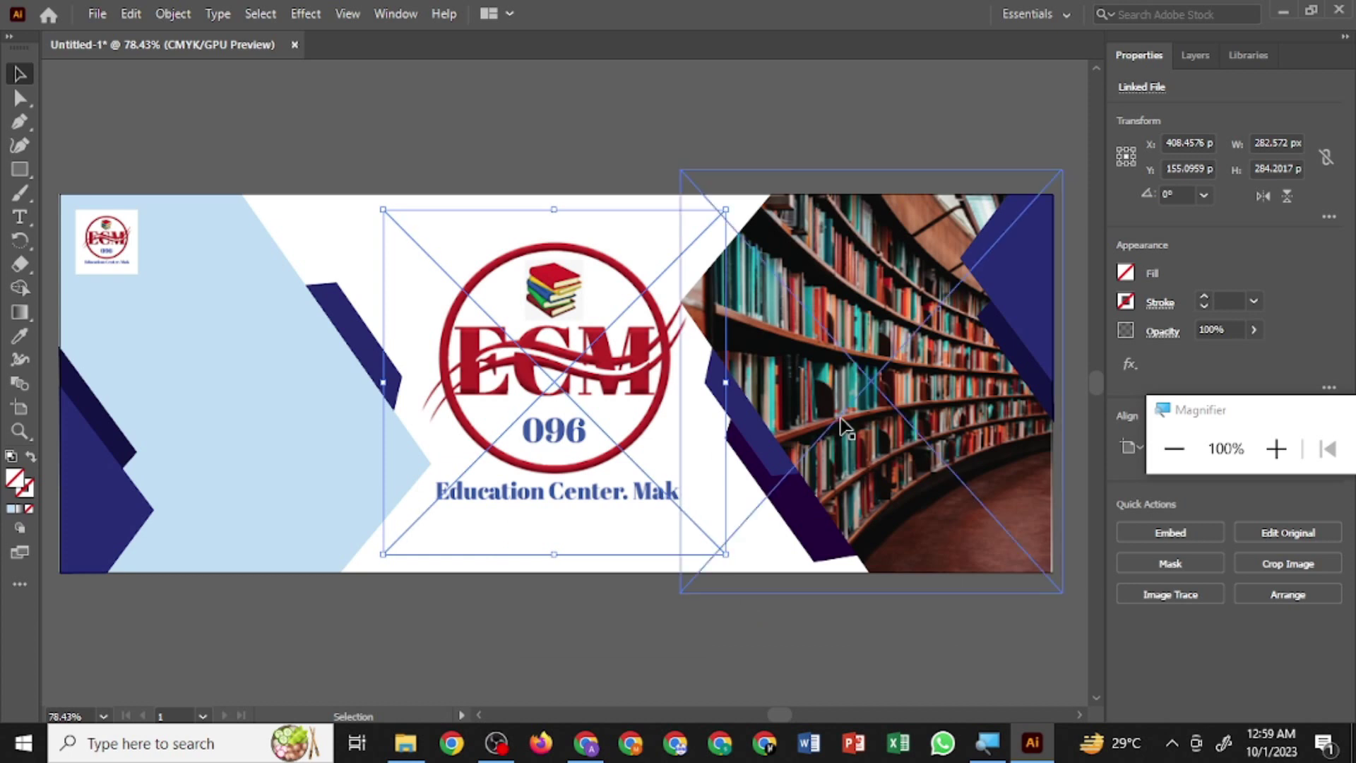
click(1275, 448)
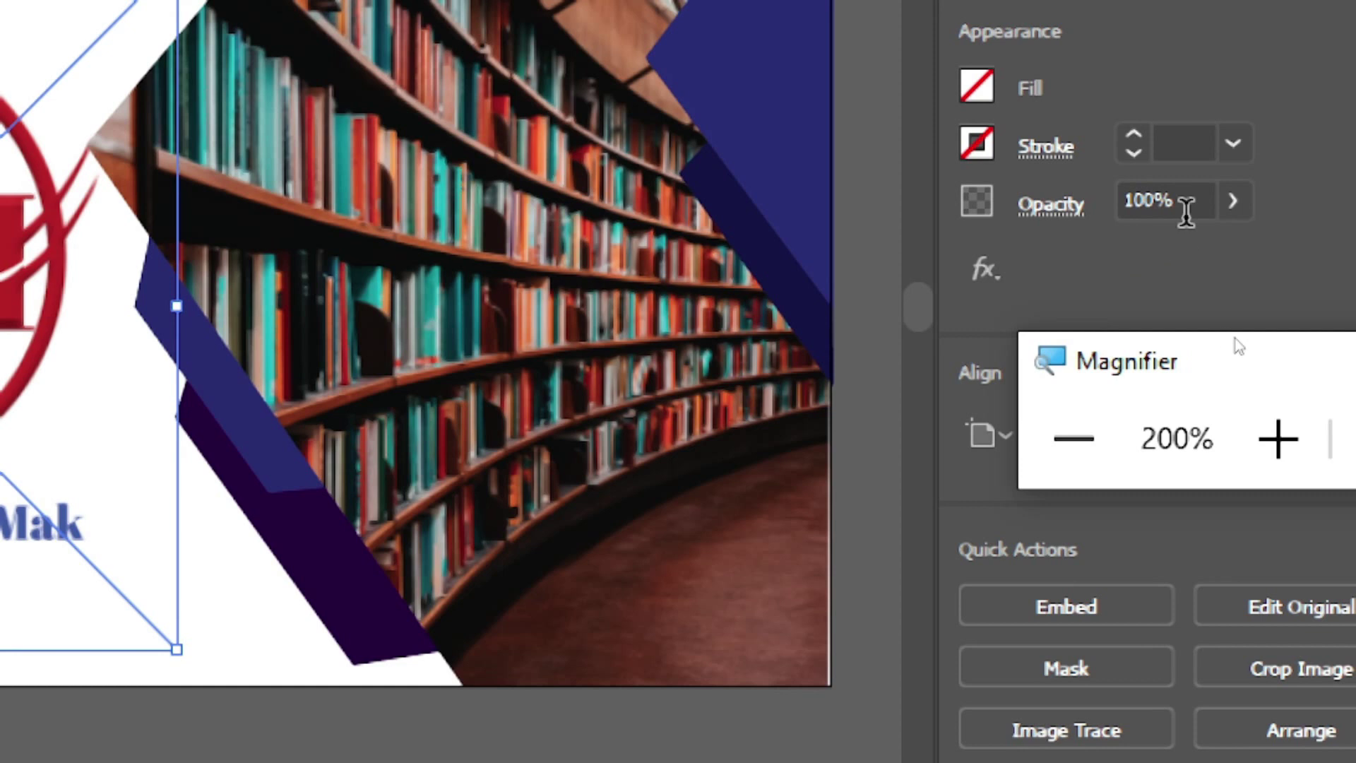
click(1245, 204)
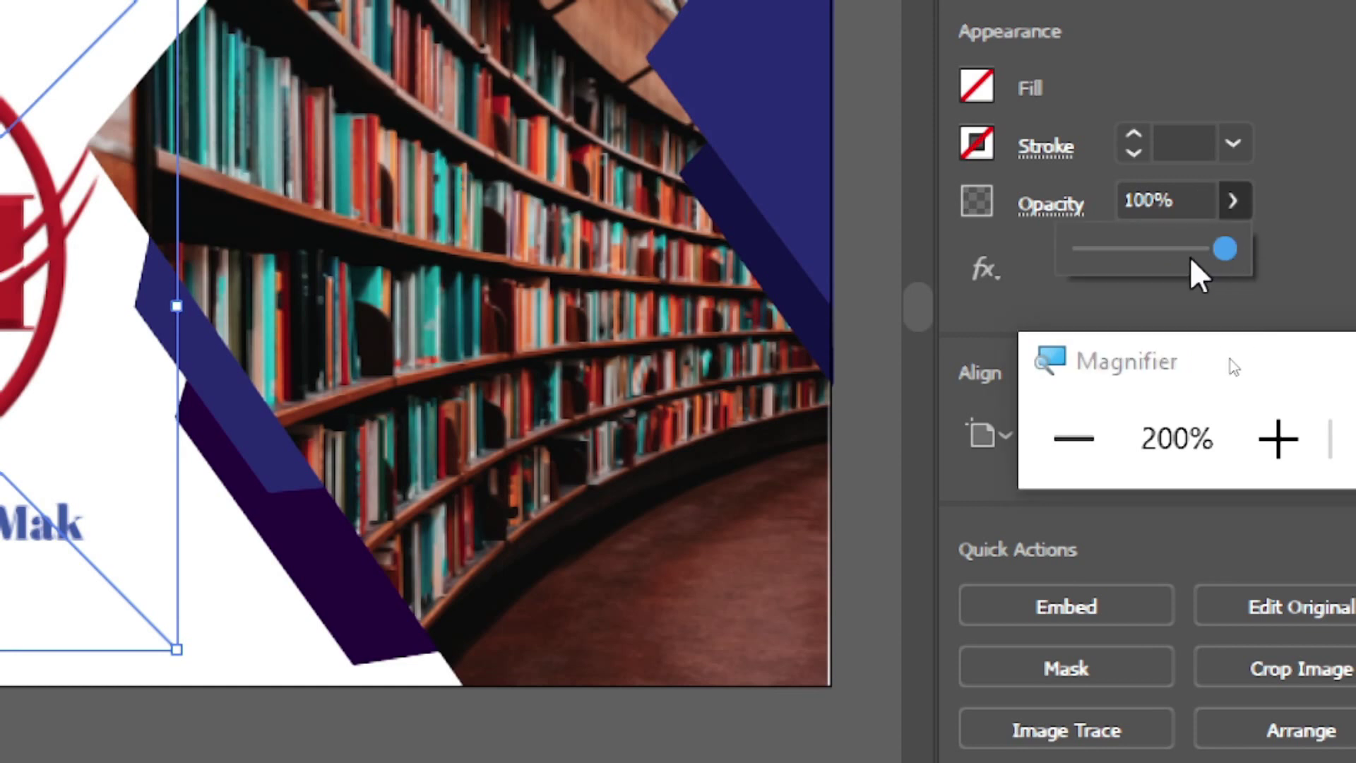
- Set the central logo's opacity to 17% and nudge it slightly down and left
drag(1226, 258, 1107, 255)
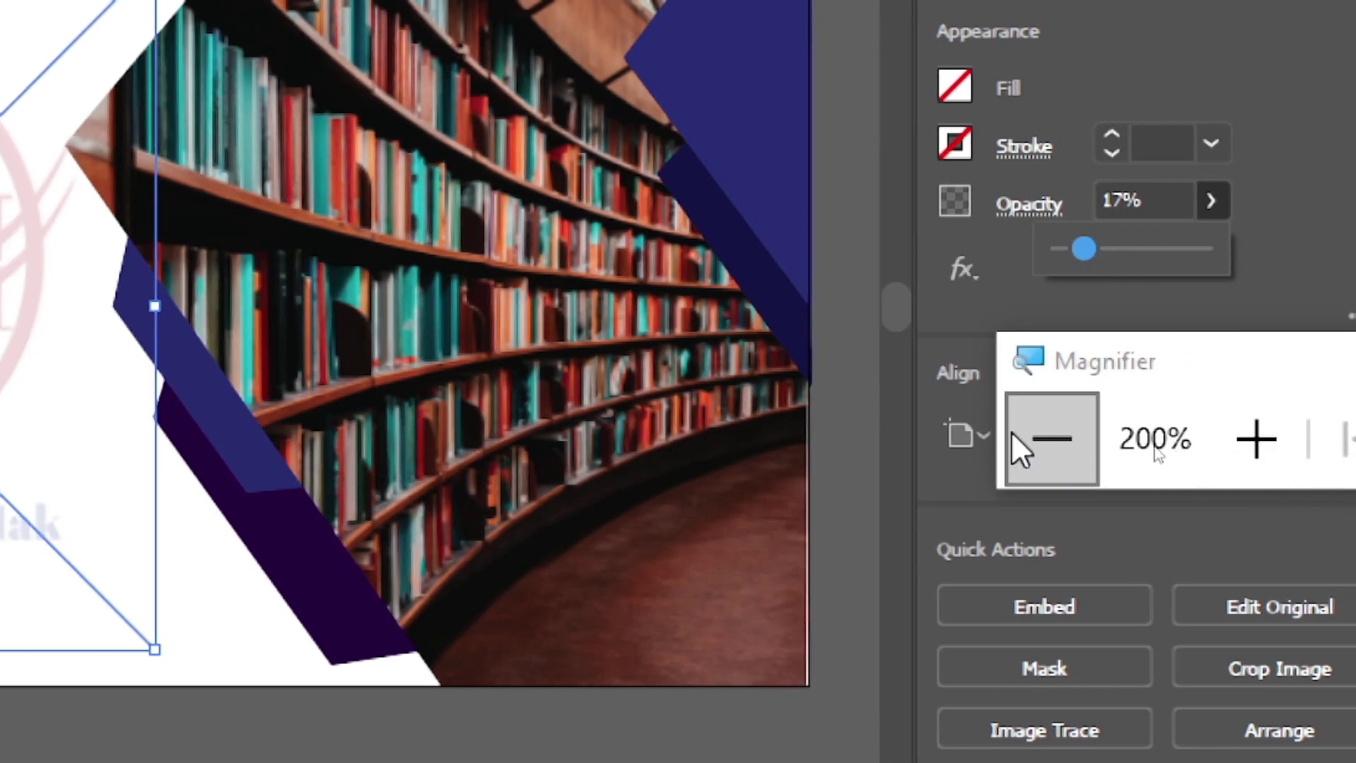
click(1017, 437)
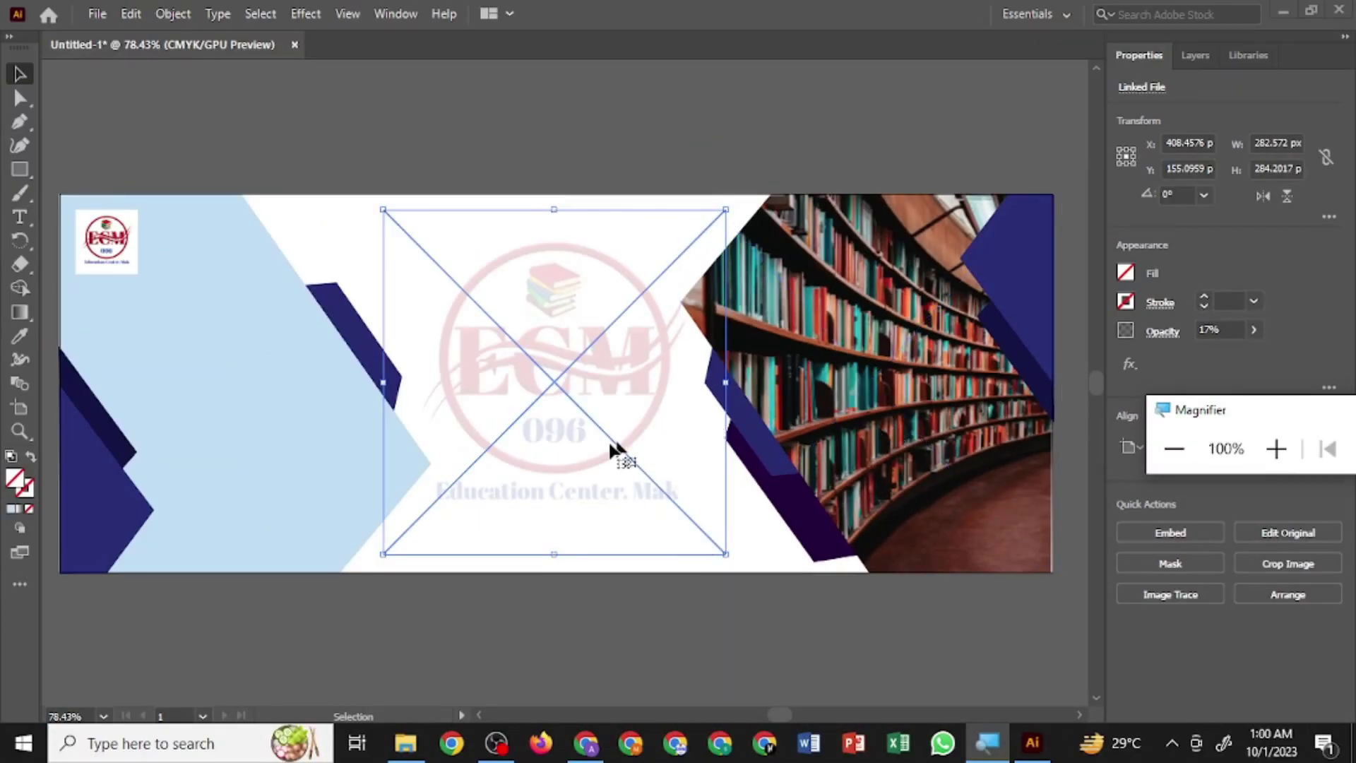
click(625, 594)
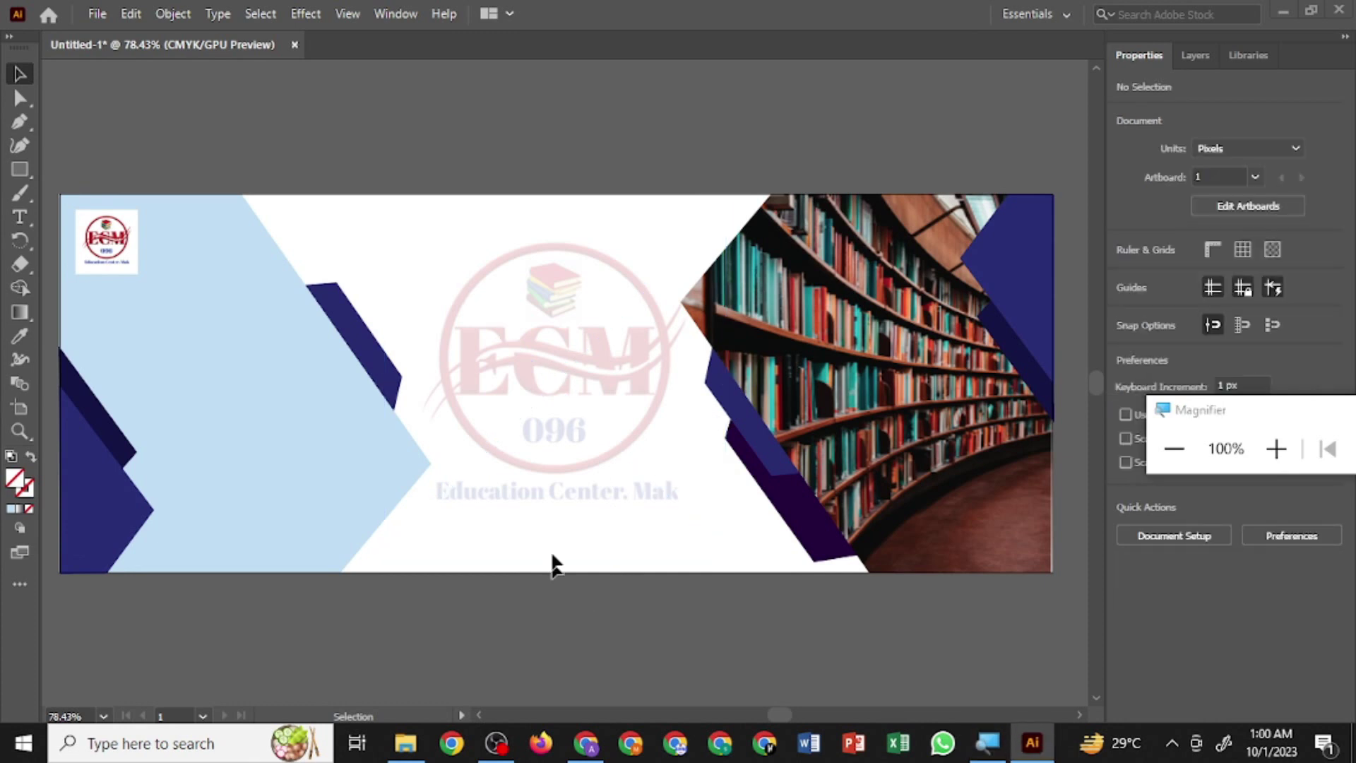
click(577, 467)
key(Down)
key(Down)
key(Down)
key(Down)
key(Down)
key(Down)
key(Left)
key(Left)
key(Left)
key(Down)
key(Down)
key(Down)
key(Down)
click(235, 425)
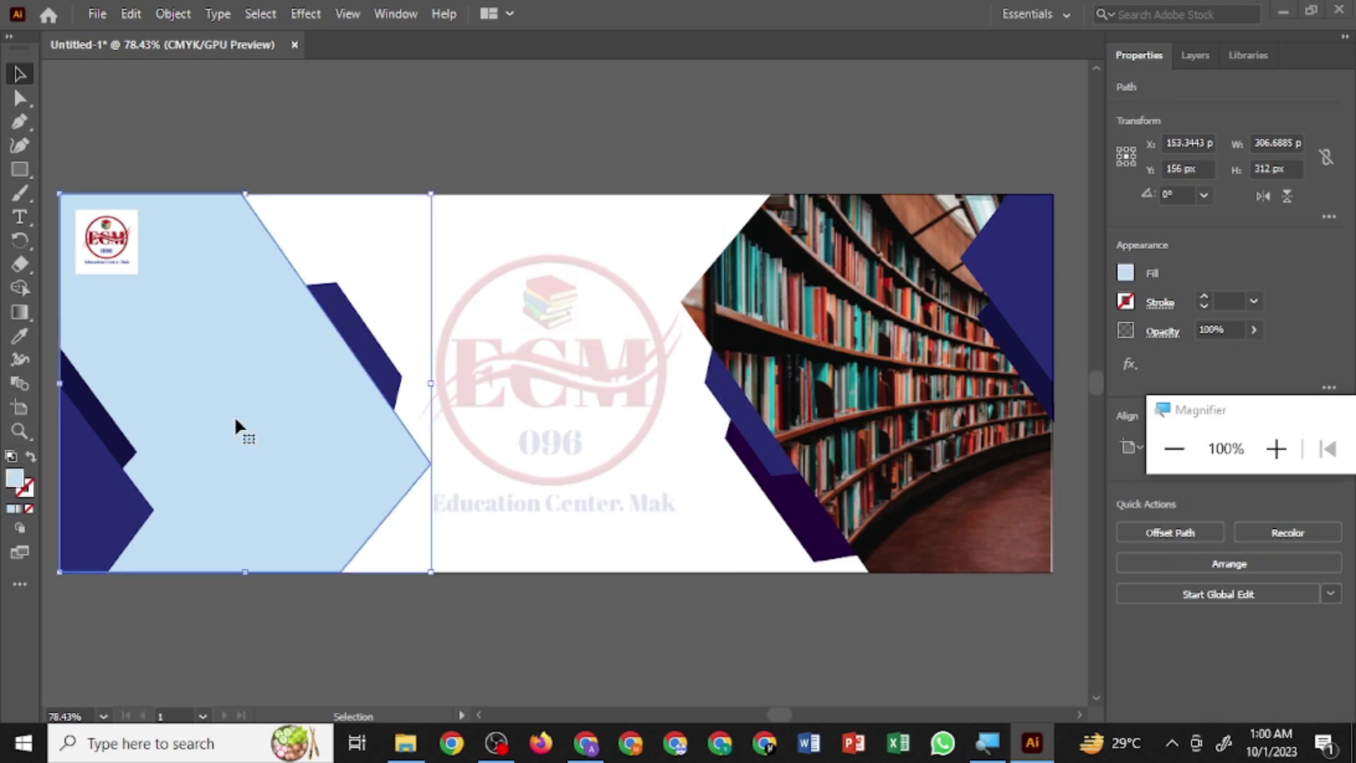
click(16, 97)
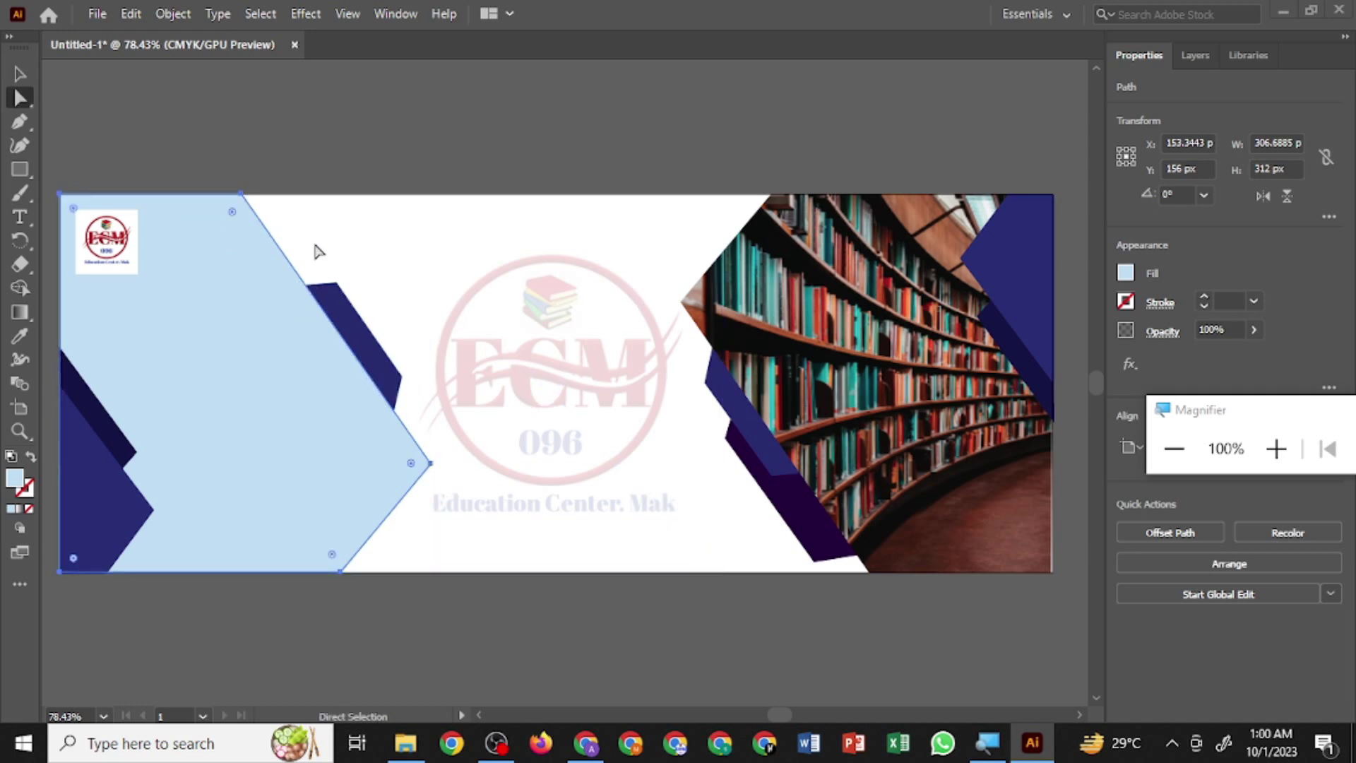
click(22, 78)
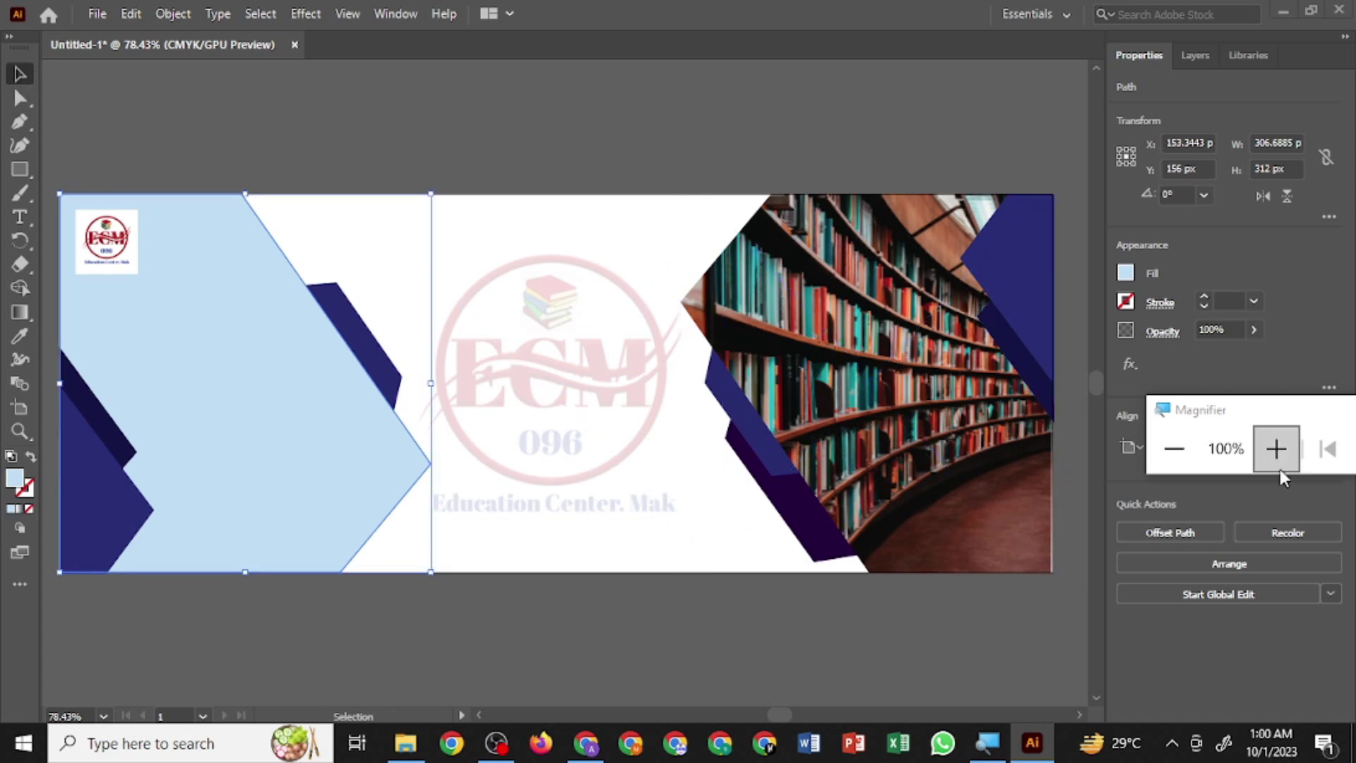
click(1276, 449)
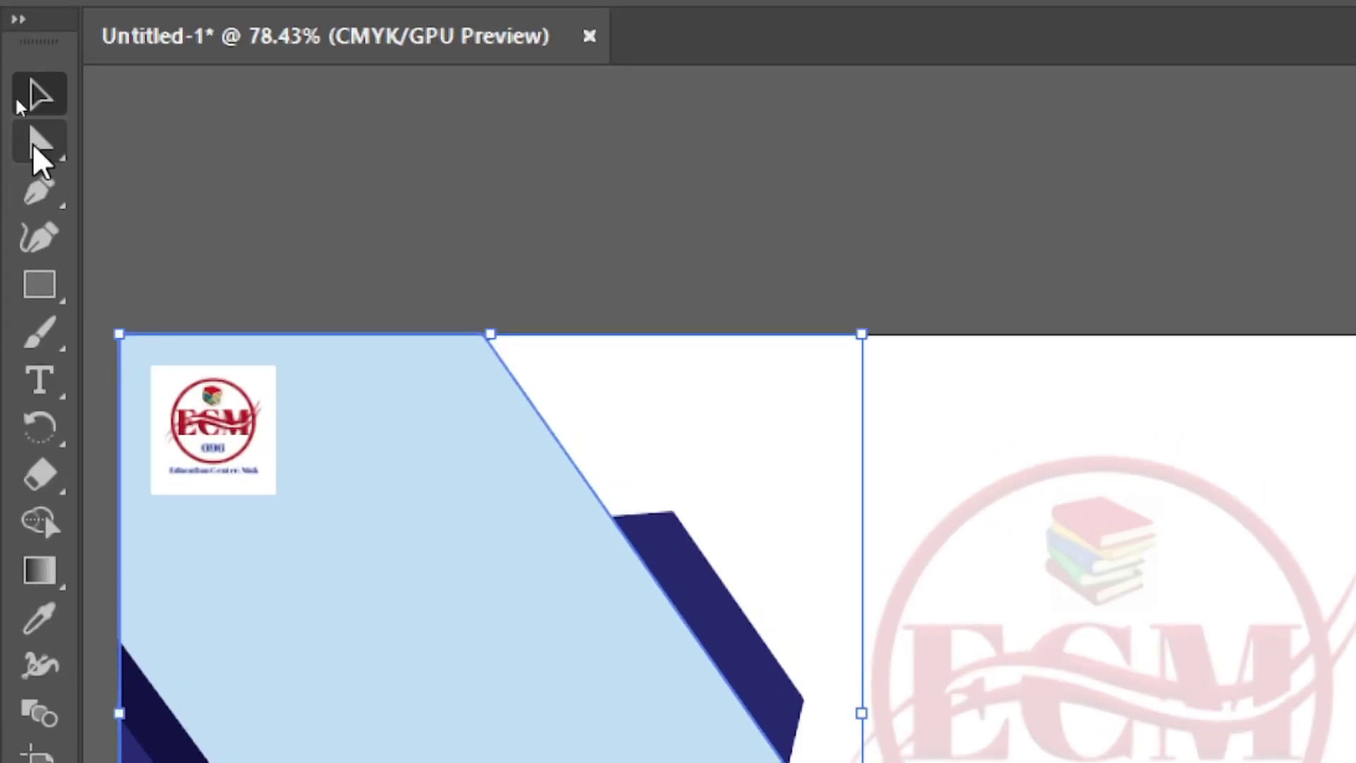
click(39, 145)
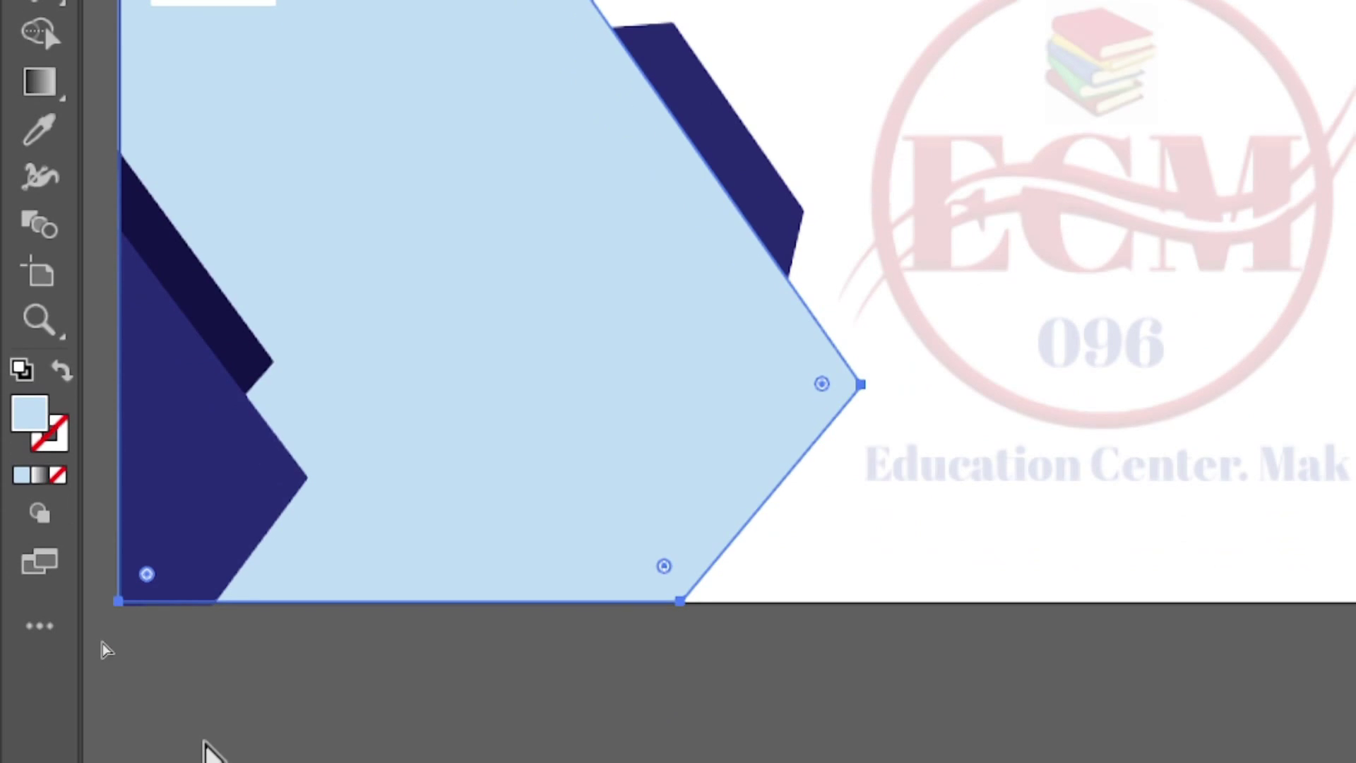
click(221, 544)
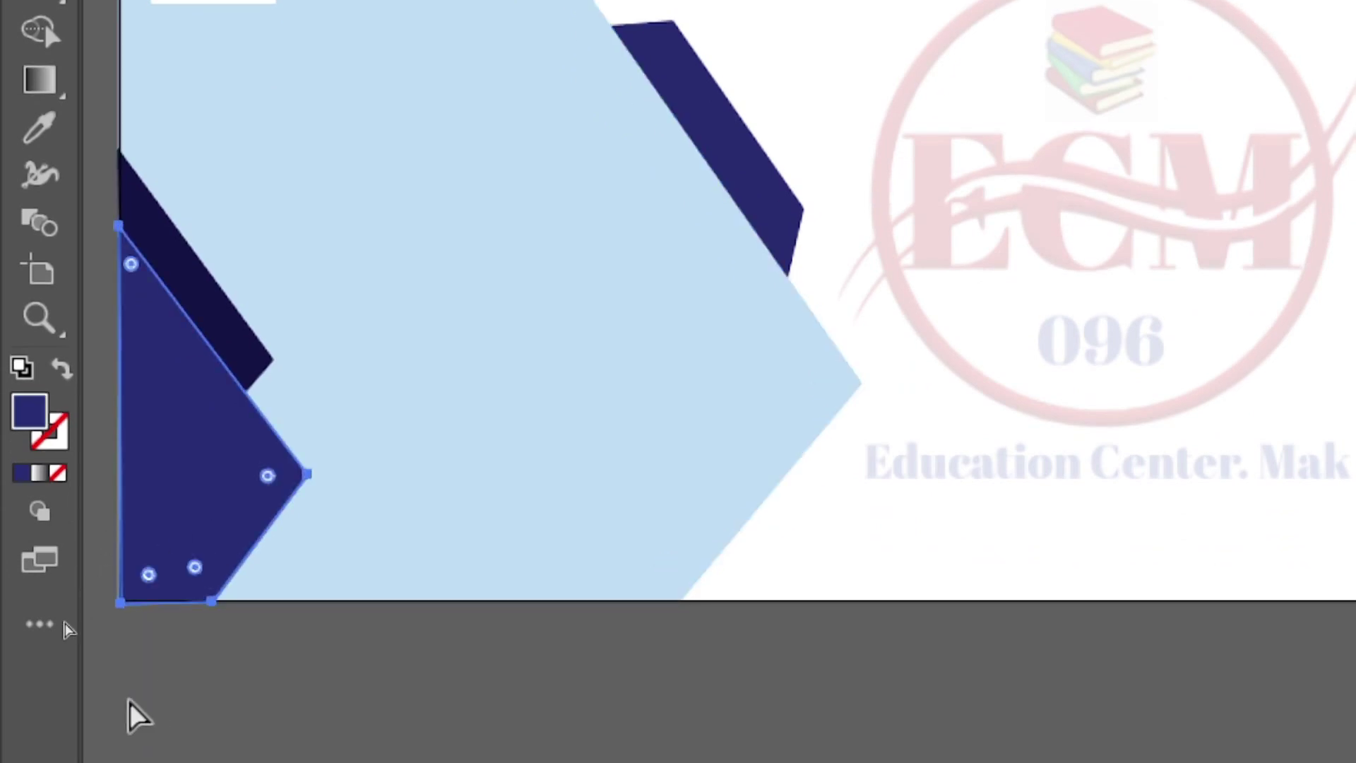
click(121, 605)
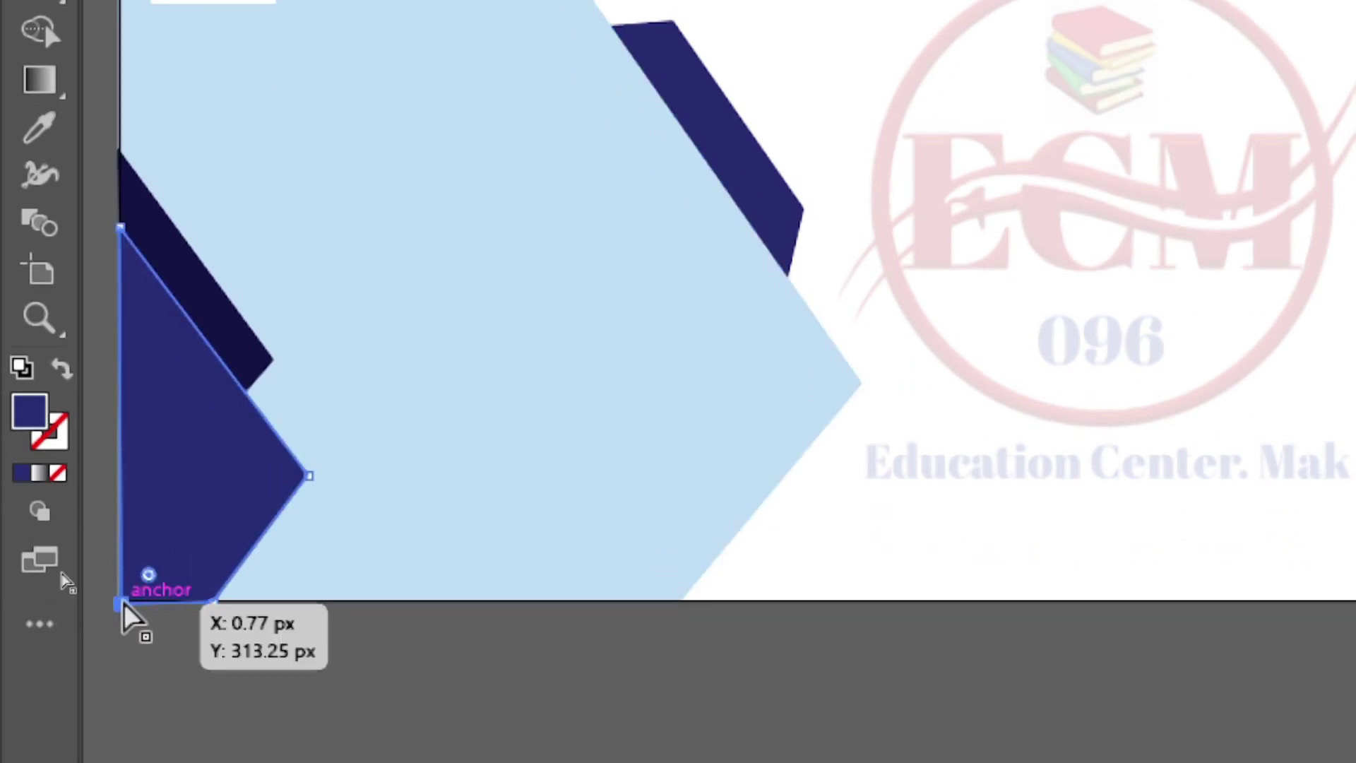
drag(123, 605, 123, 605)
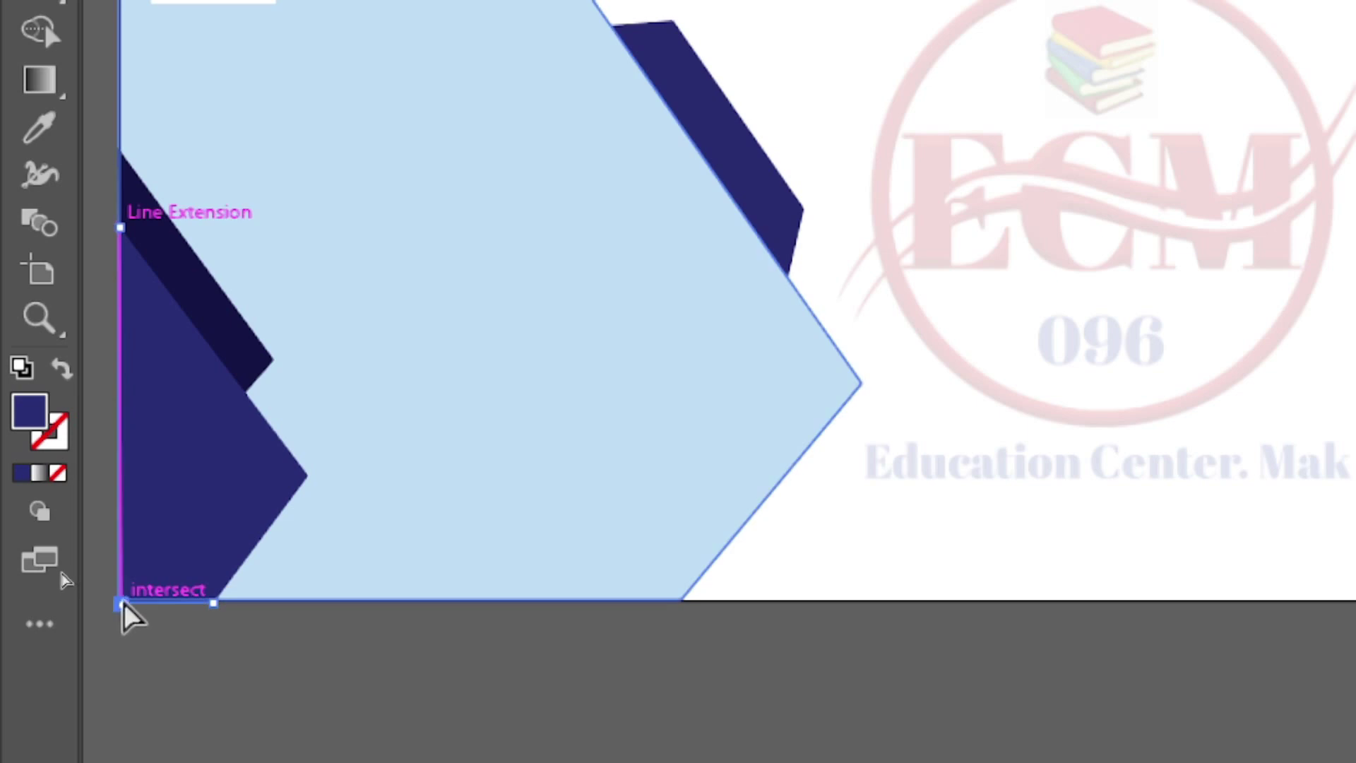
click(212, 604)
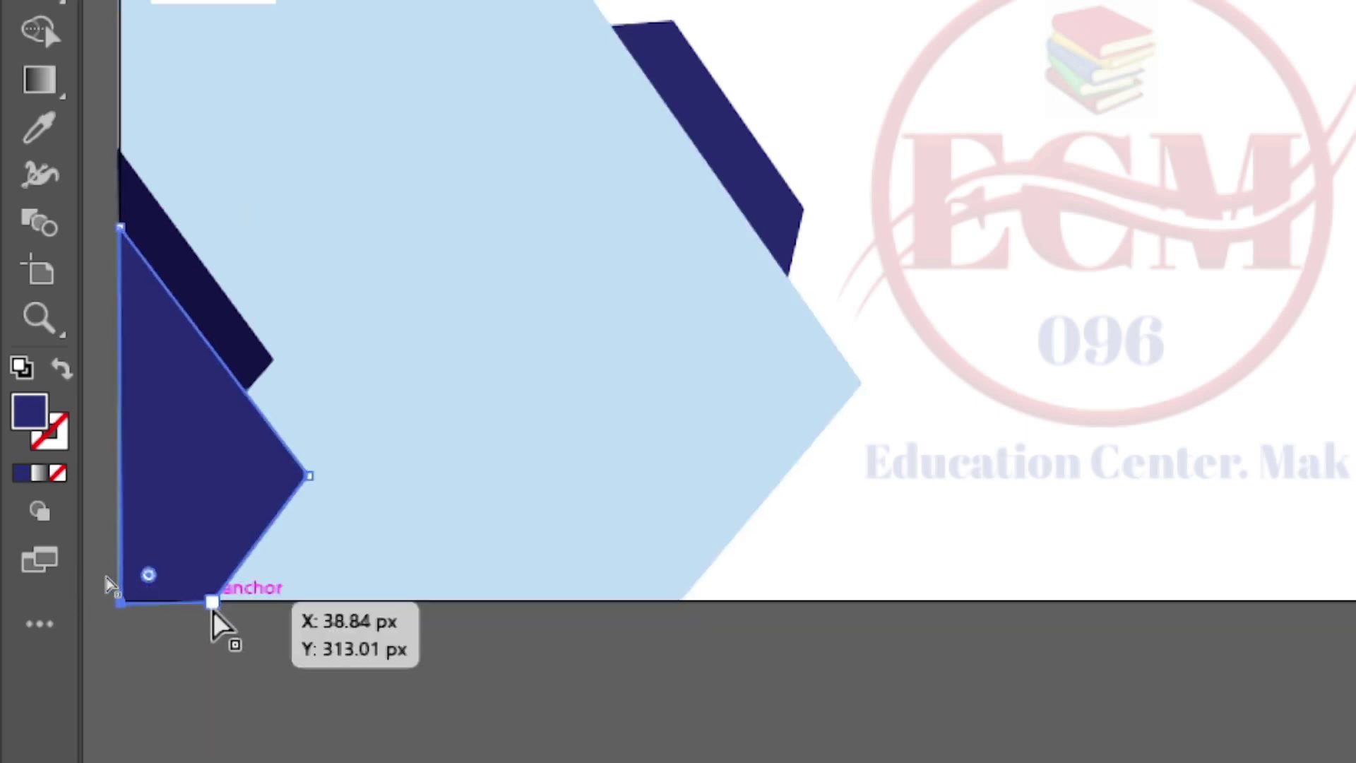
click(213, 610)
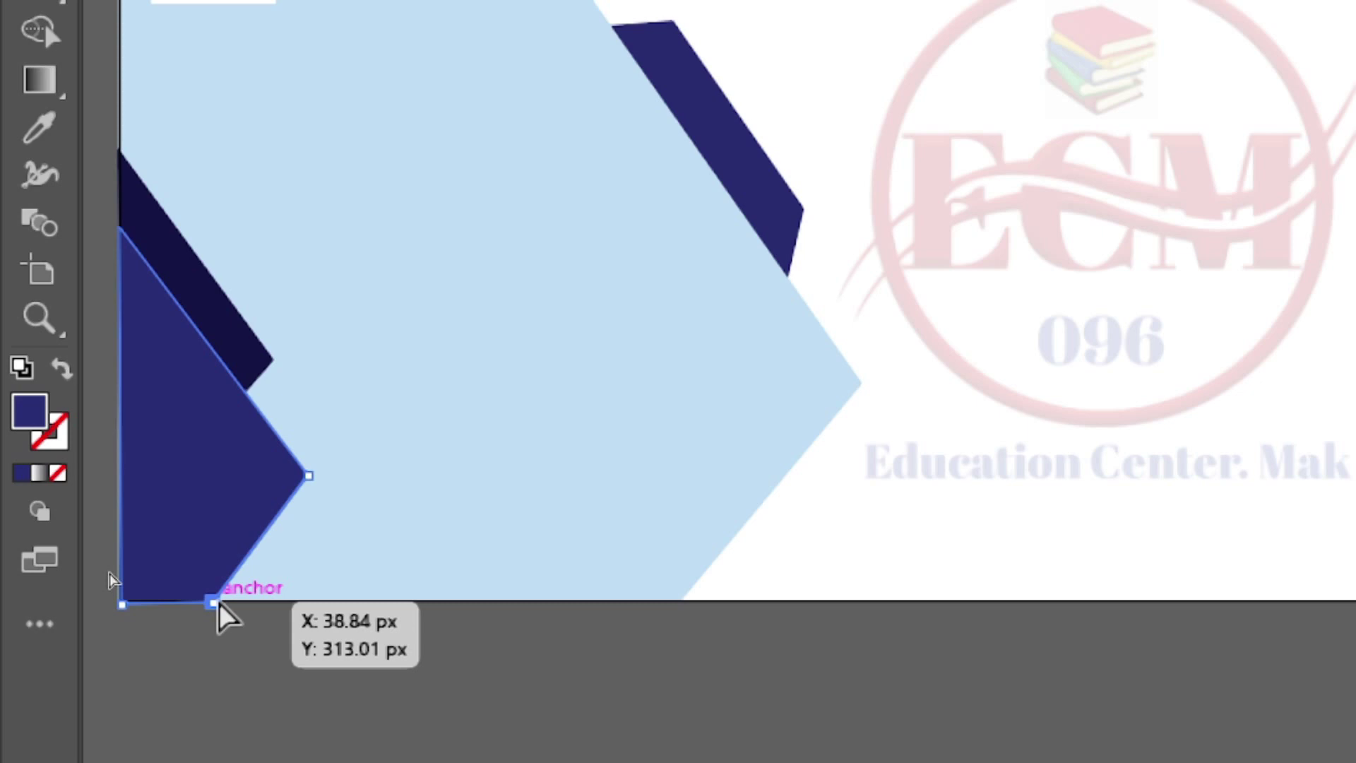
click(121, 605)
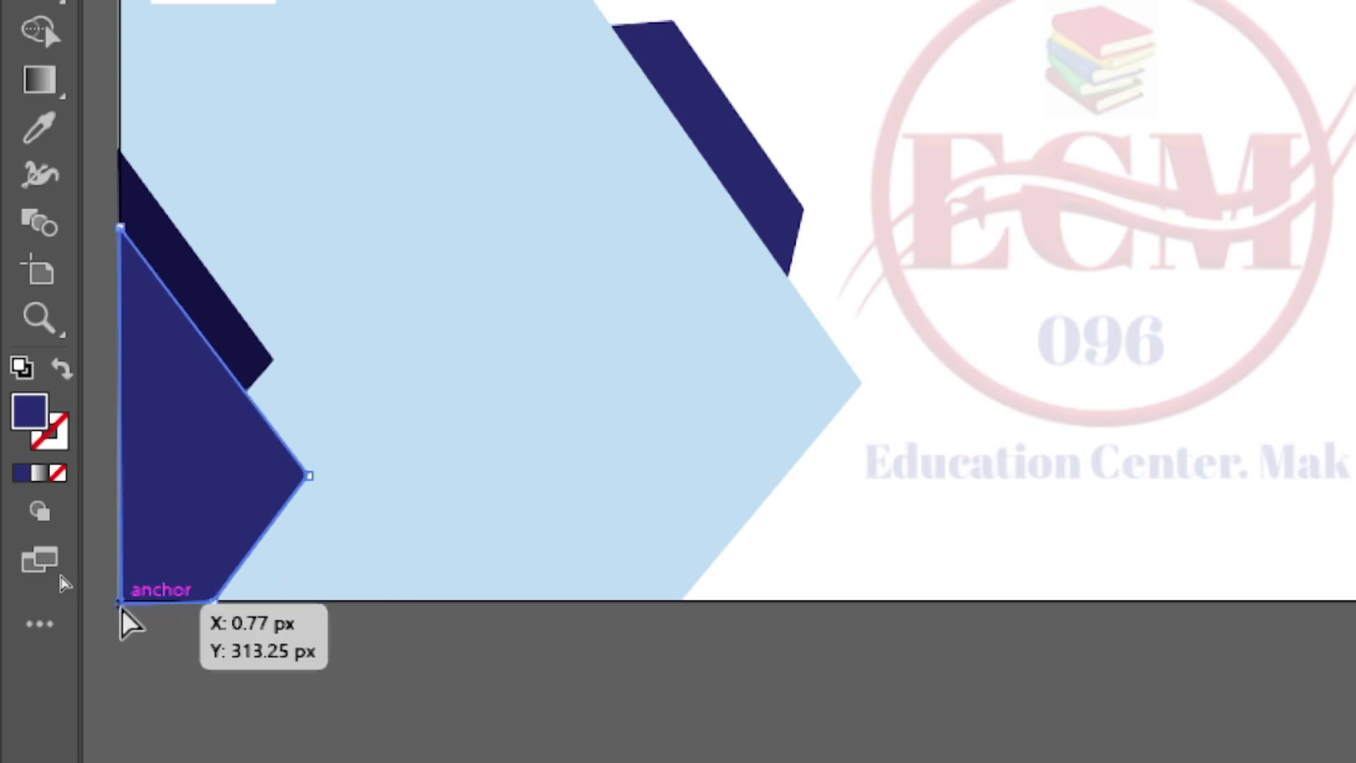
mouse_move(121, 608)
mouse_down()
mouse_move(121, 594)
mouse_move(123, 605)
mouse_up()
click(175, 620)
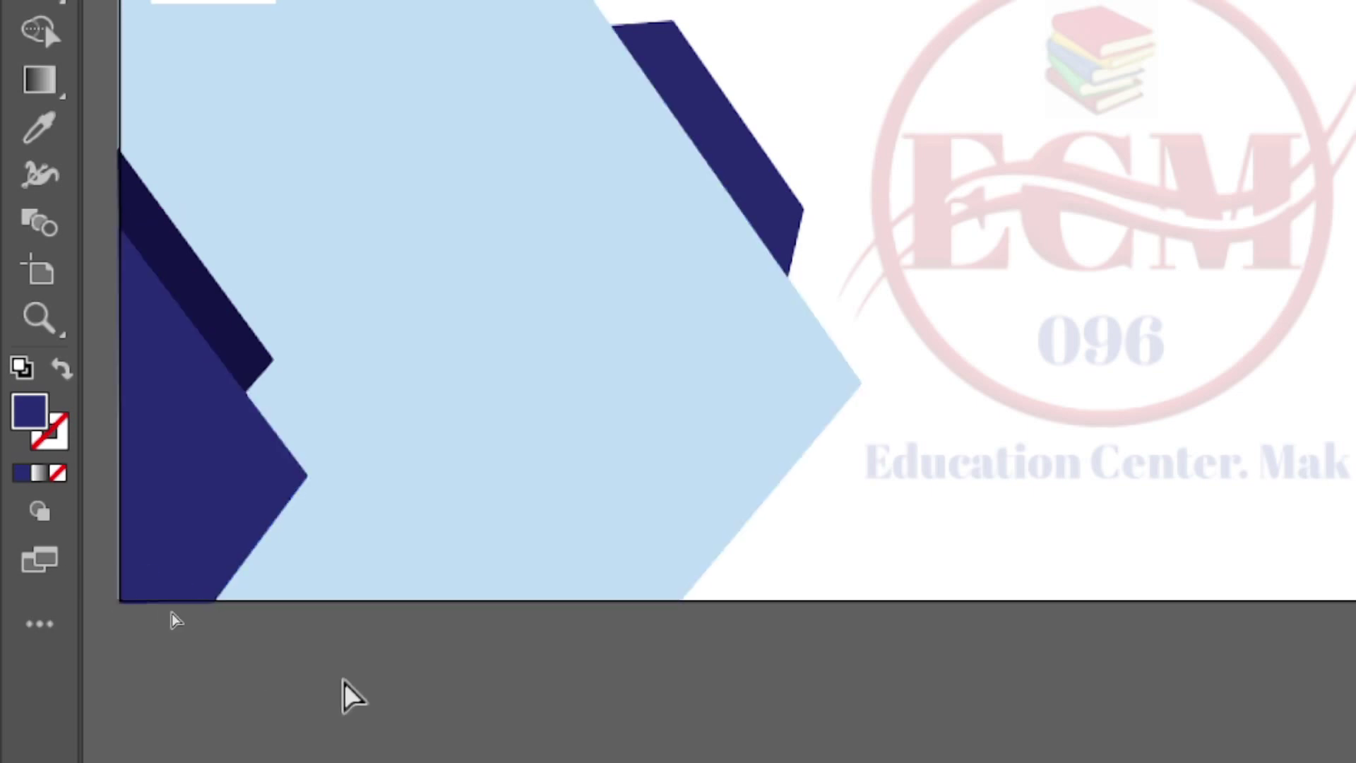
click(119, 549)
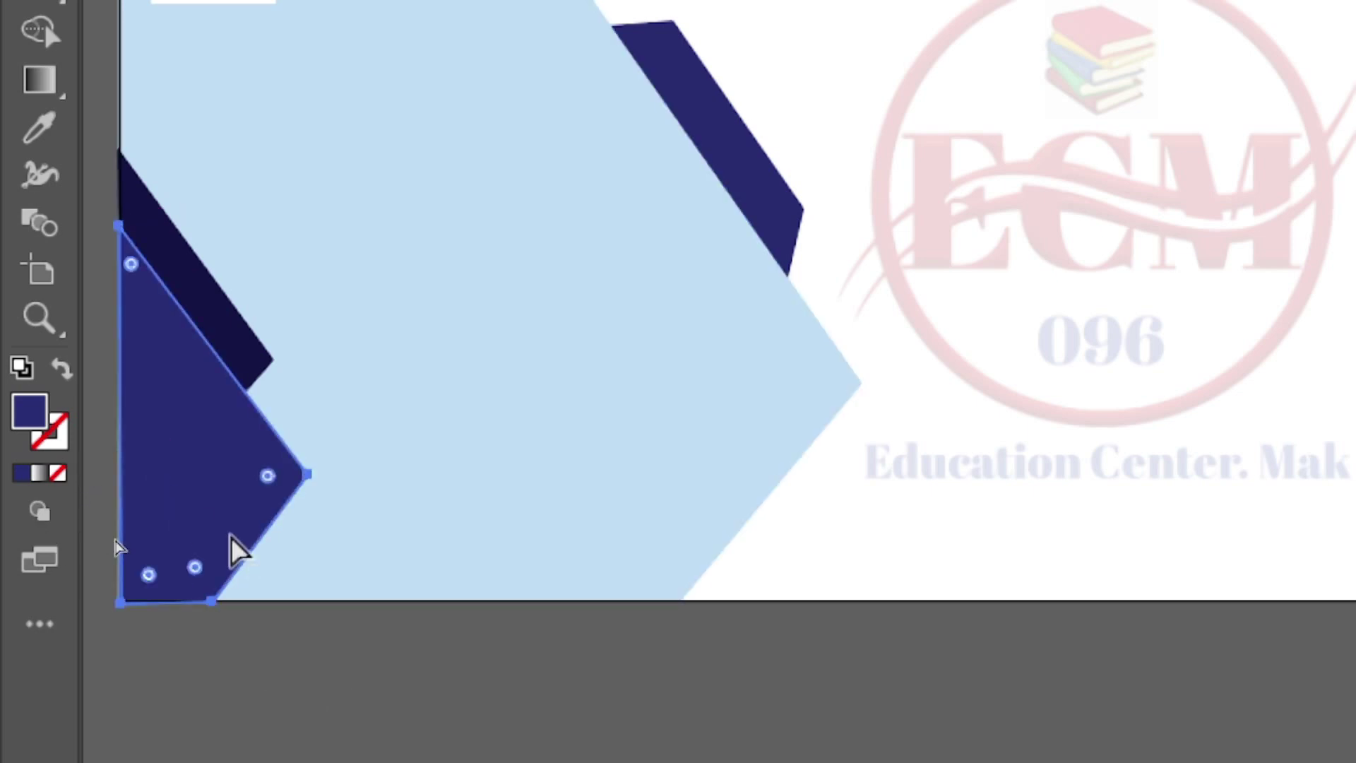
click(395, 514)
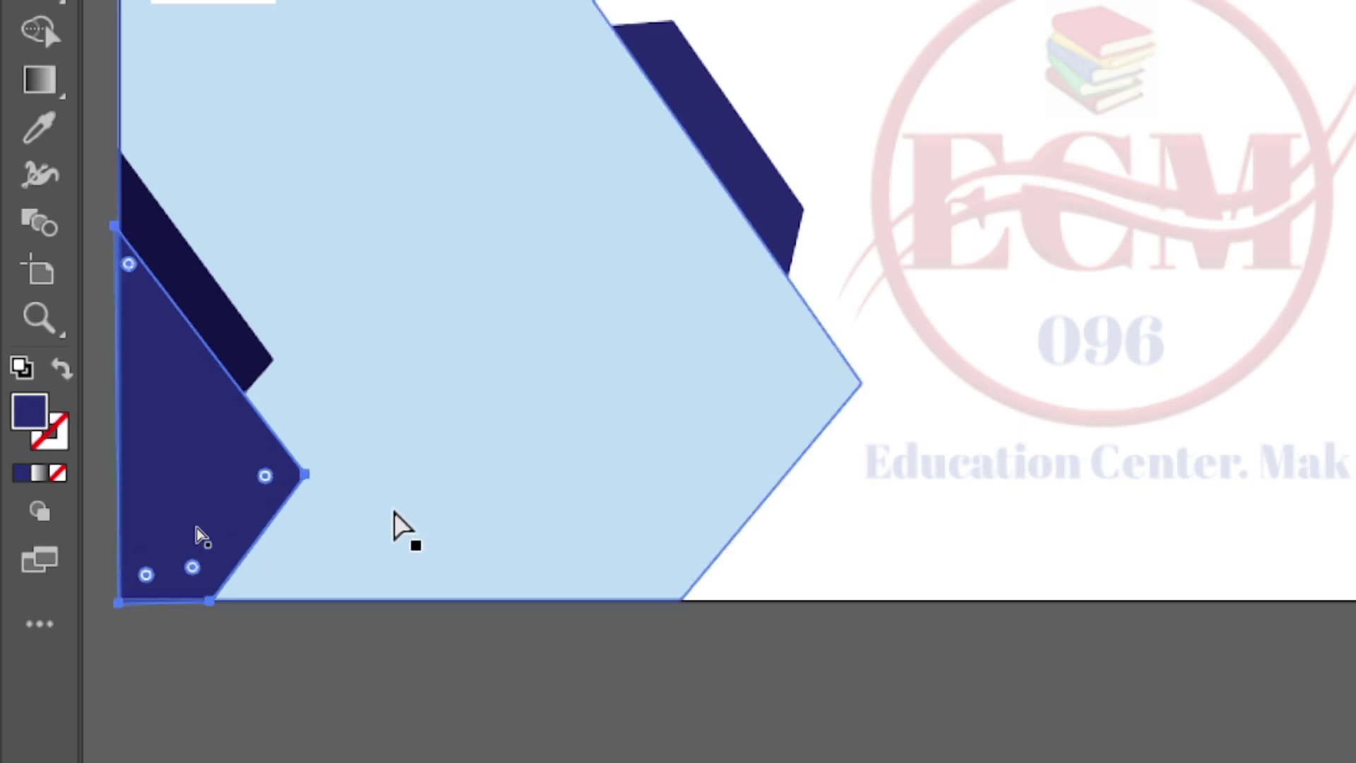
click(197, 438)
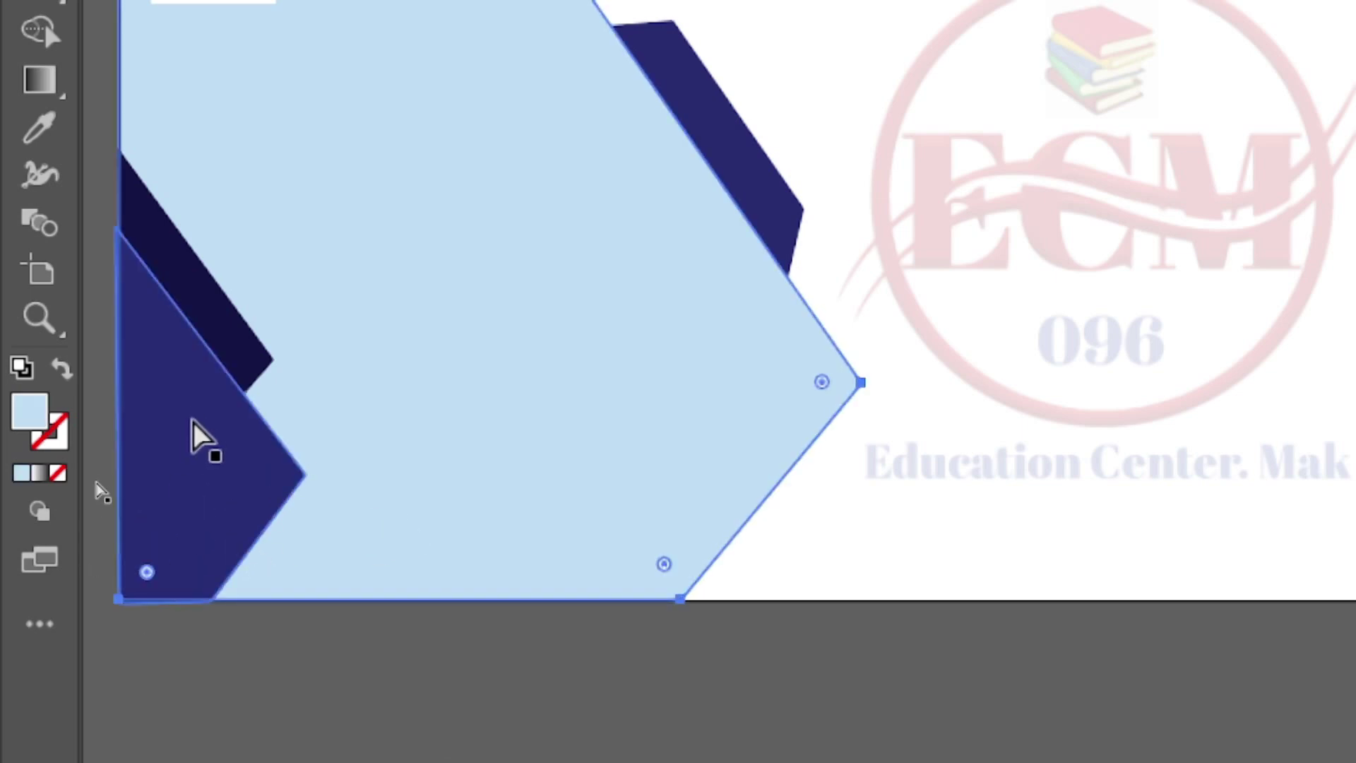
key(a)
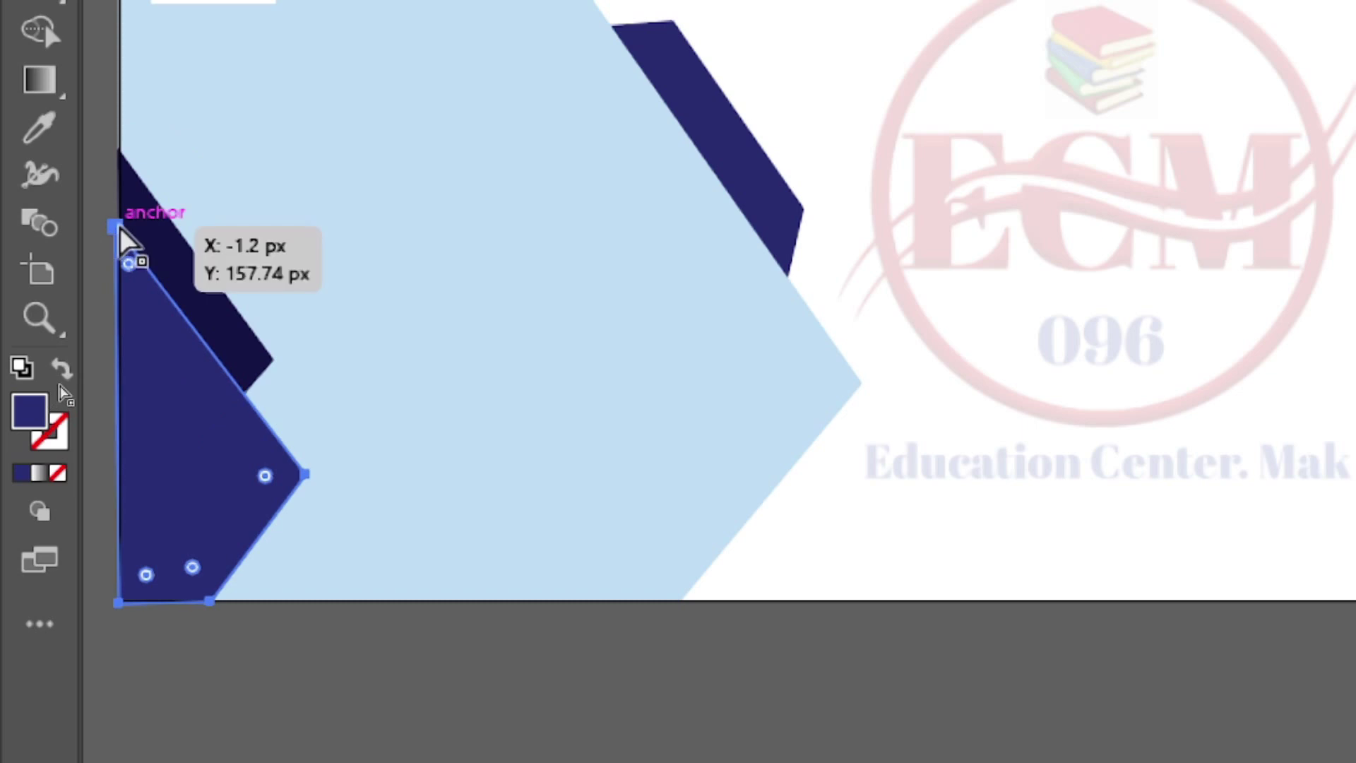
scroll(121, 236, left, 1)
click(145, 227)
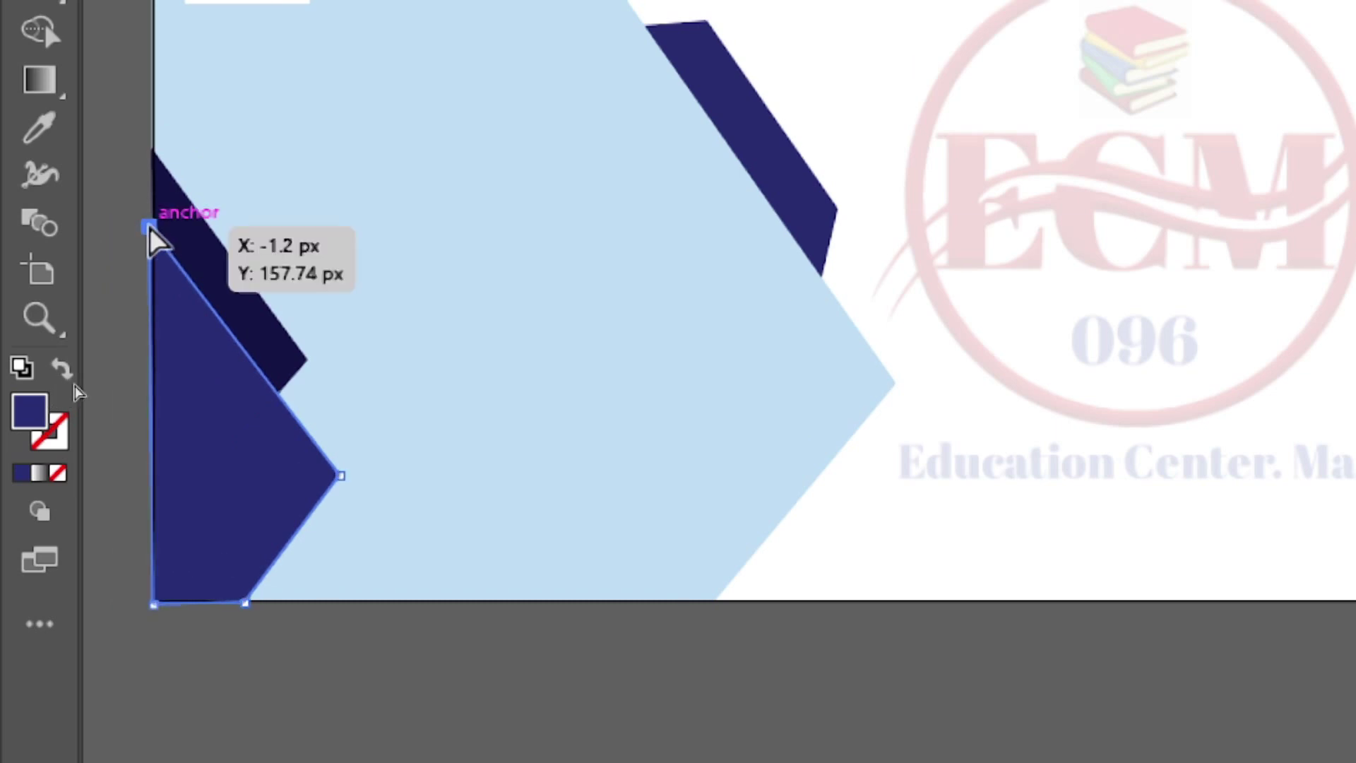
drag(149, 228, 156, 230)
drag(152, 229, 151, 228)
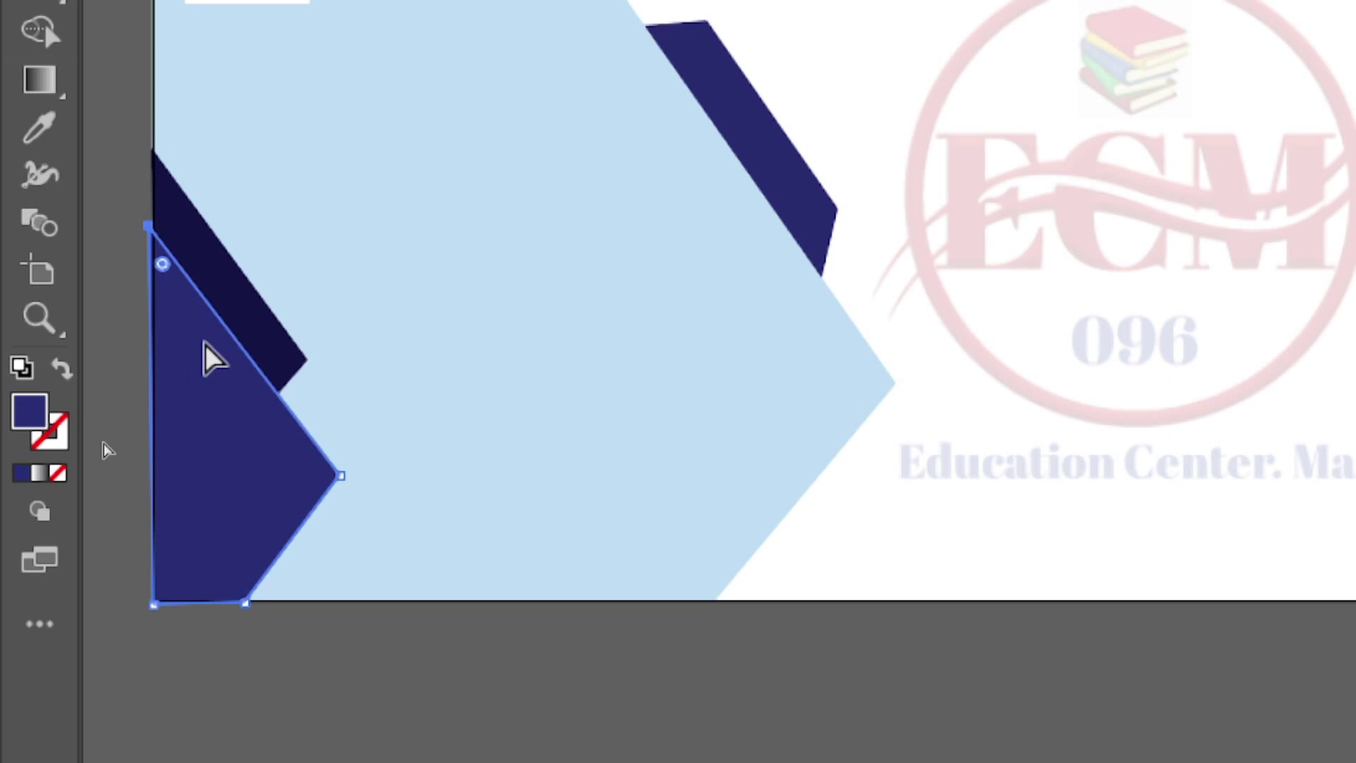
click(151, 227)
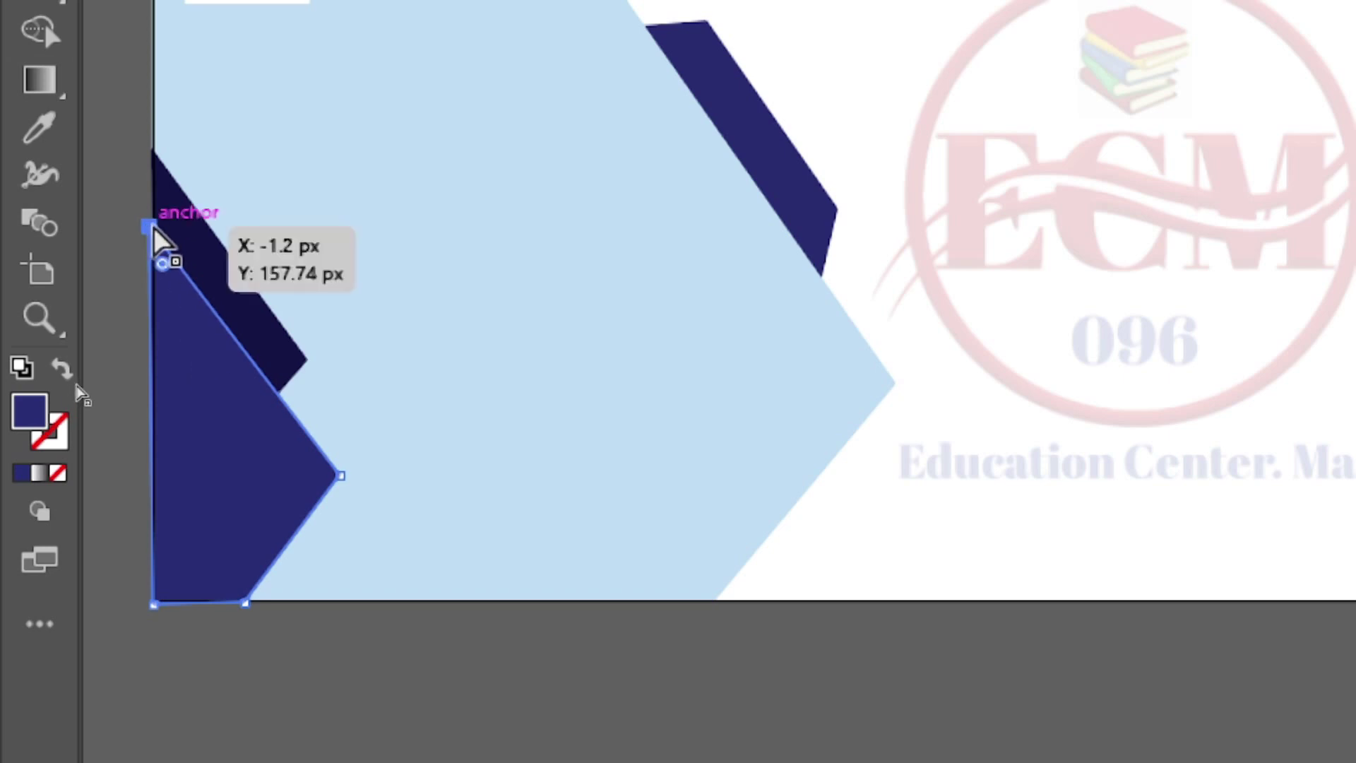
drag(150, 227, 151, 228)
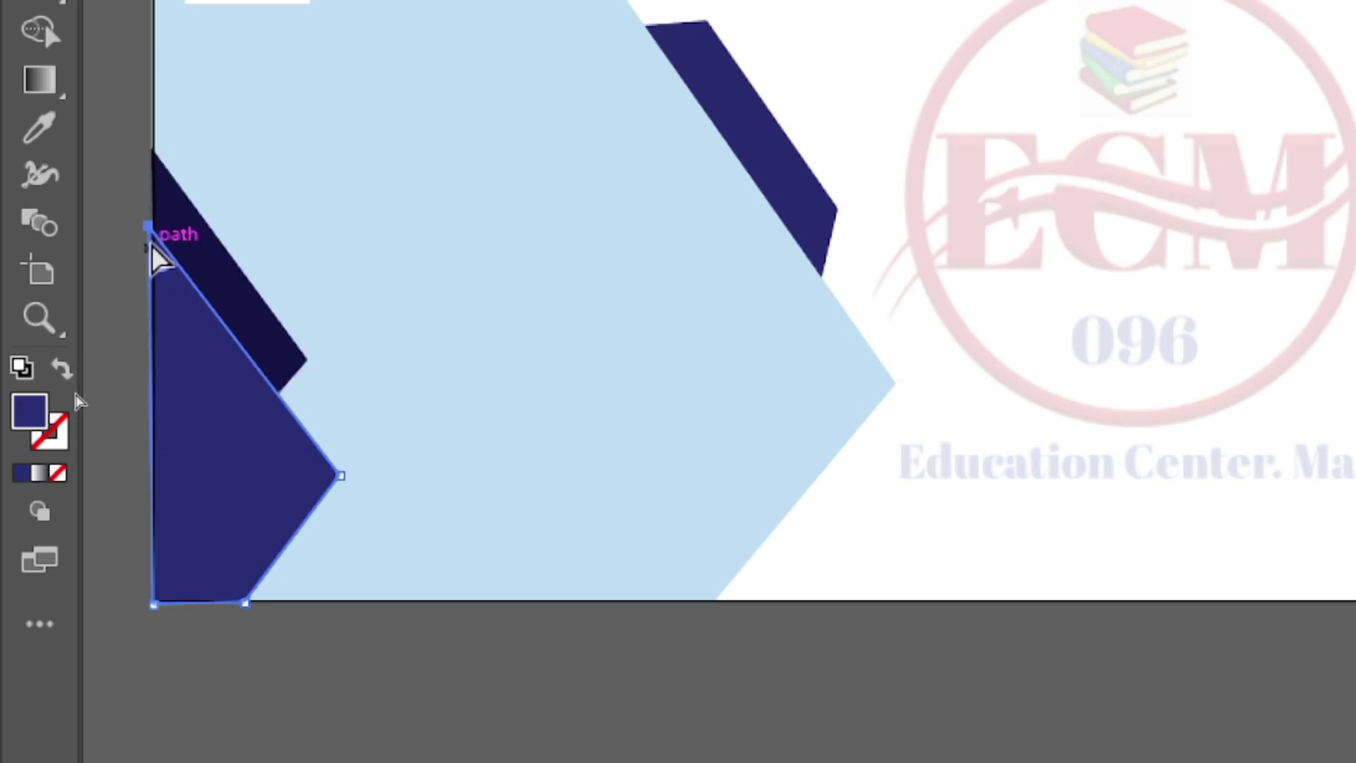
mouse_move(151, 228)
mouse_down()
mouse_move(157, 255)
mouse_move(165, 248)
mouse_up()
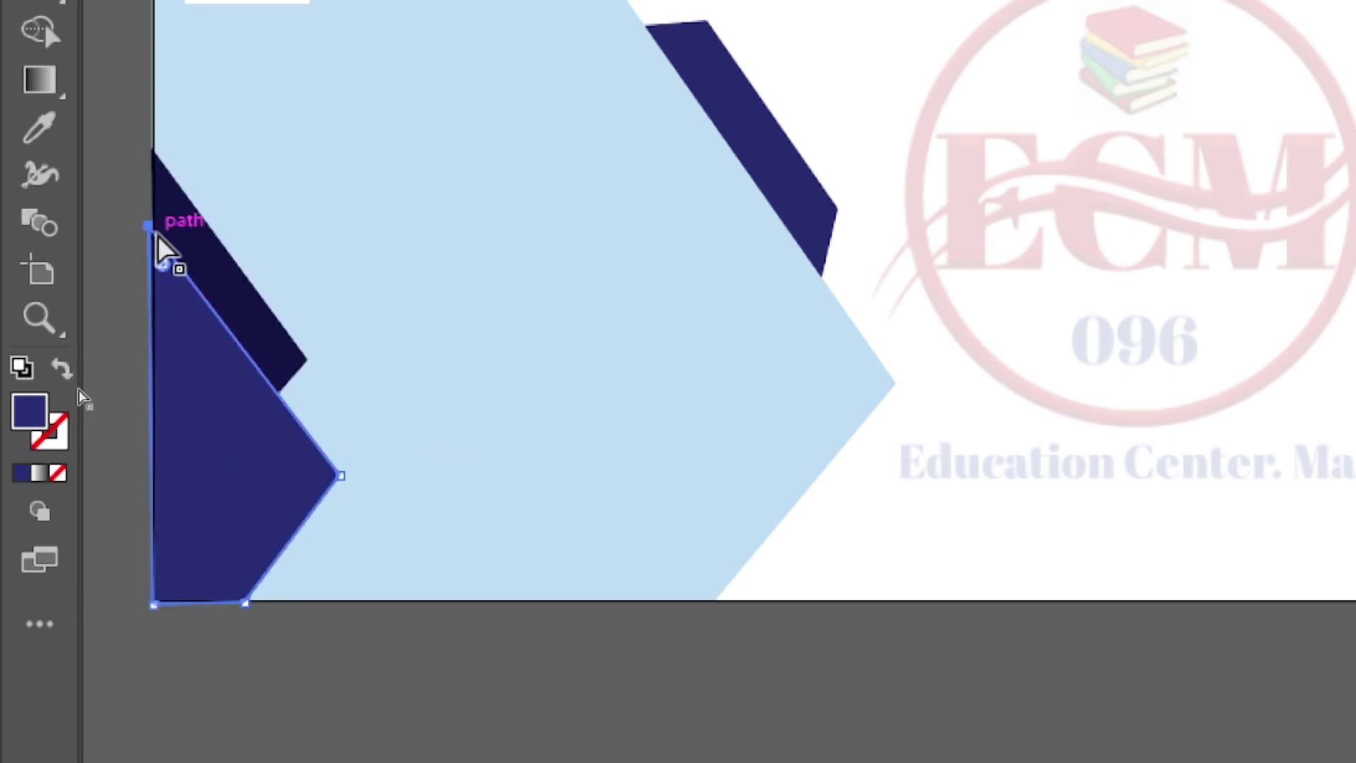
click(421, 603)
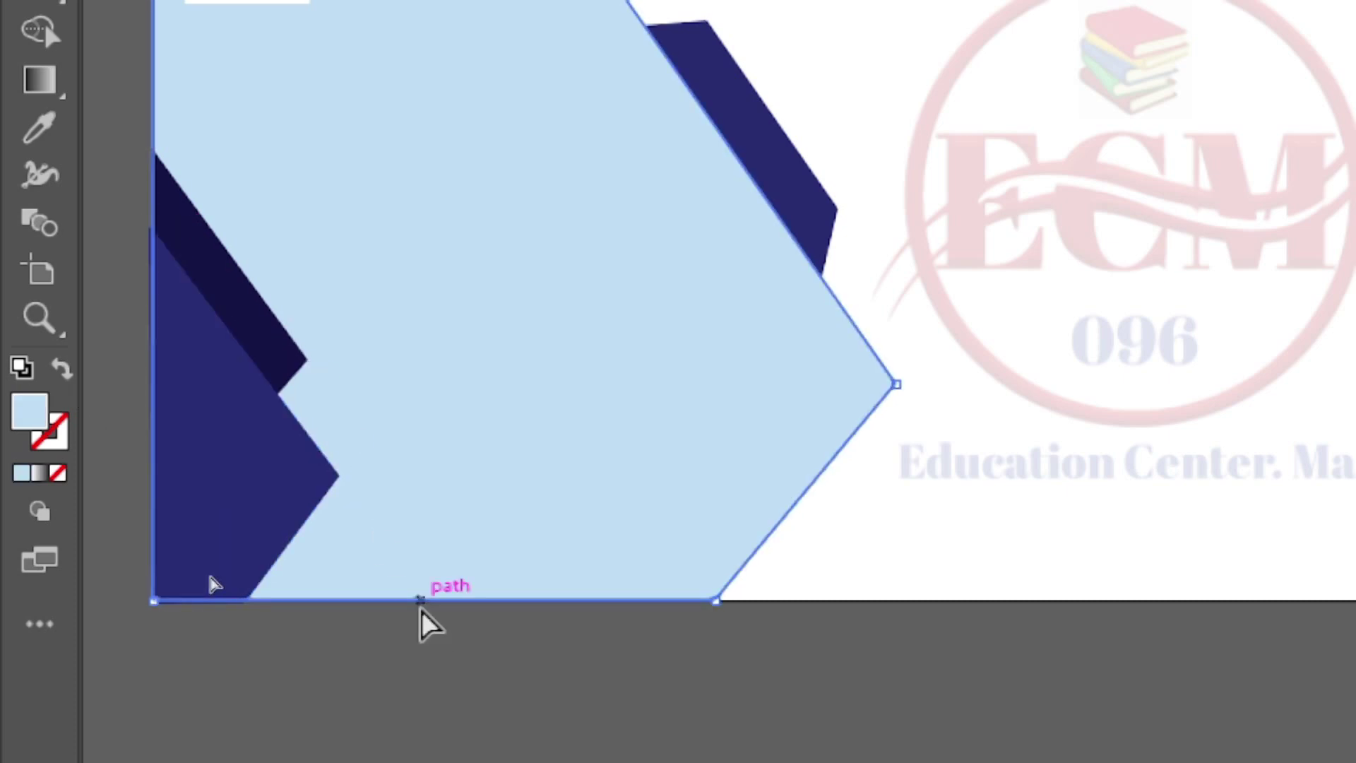
click(169, 428)
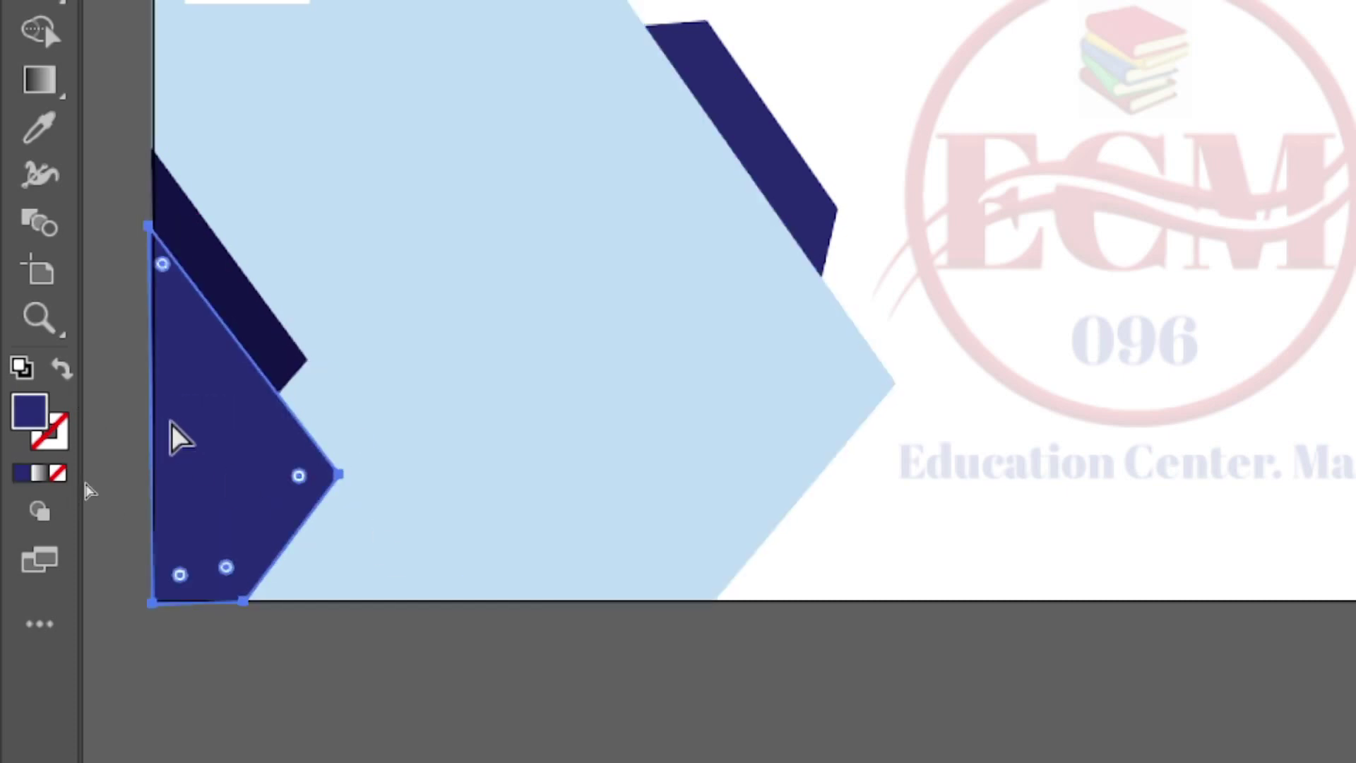
drag(149, 229, 148, 233)
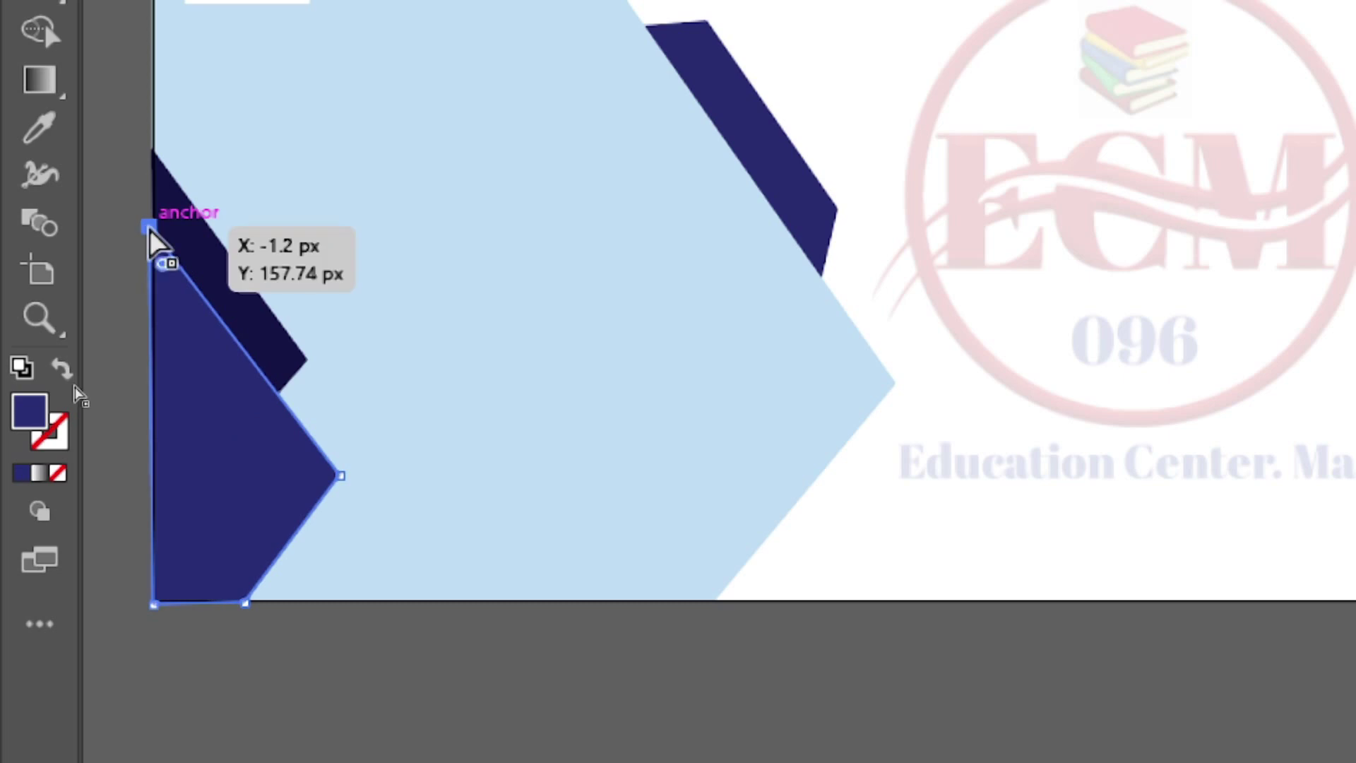
drag(156, 233, 151, 236)
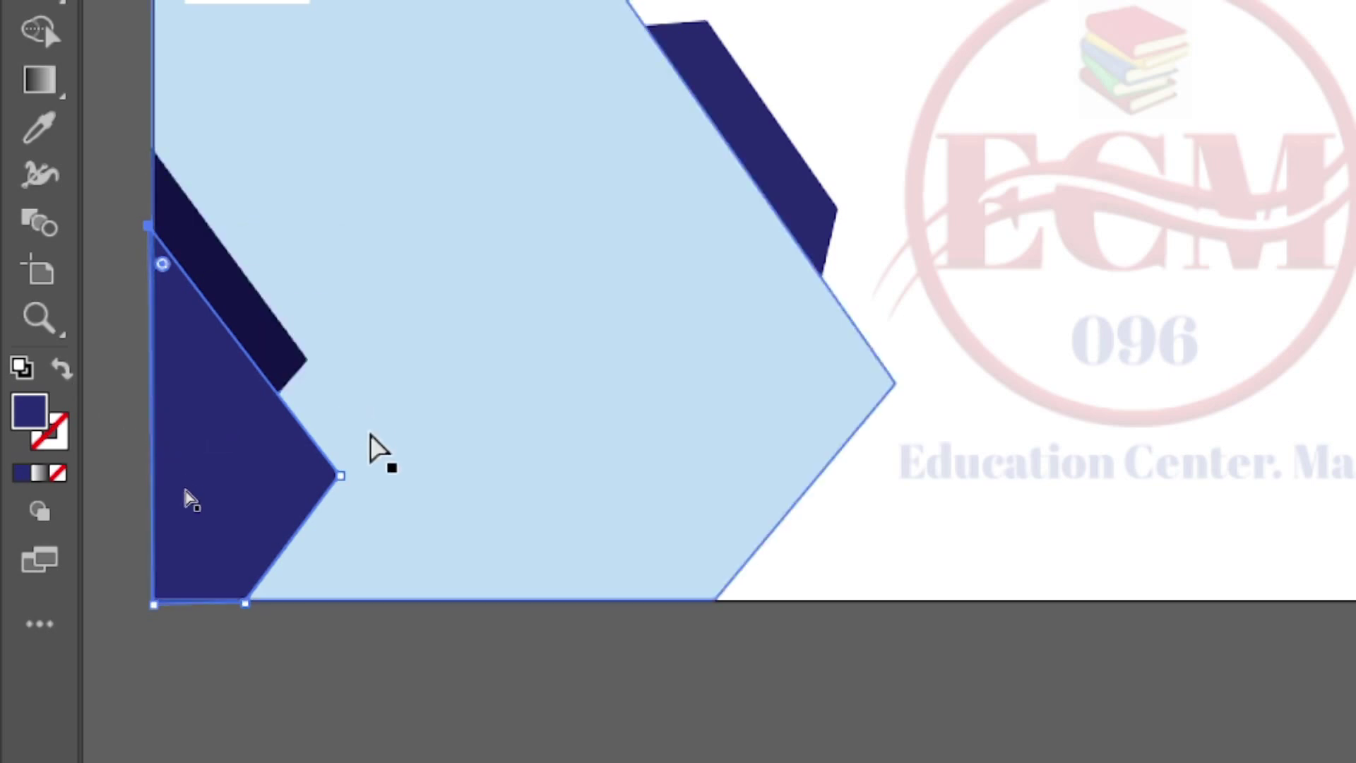
click(297, 491)
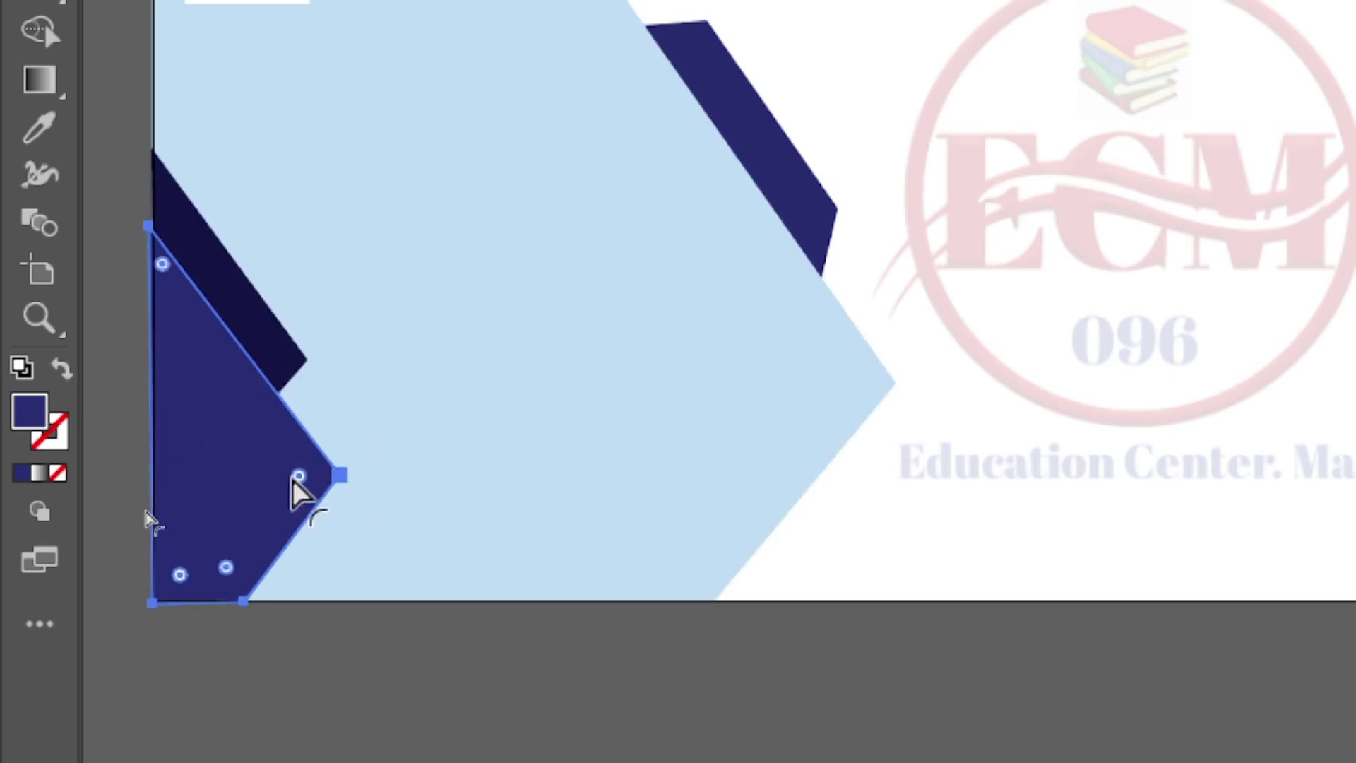
click(532, 558)
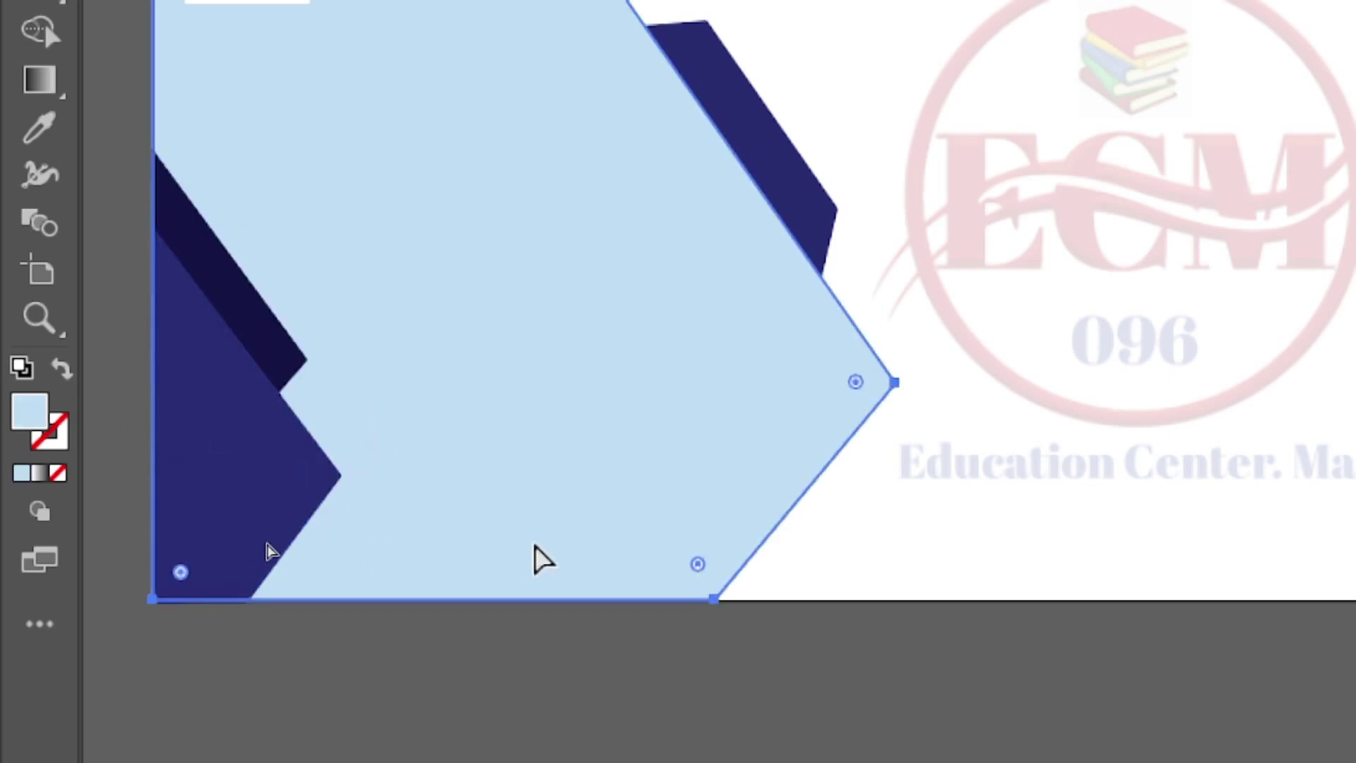
click(247, 538)
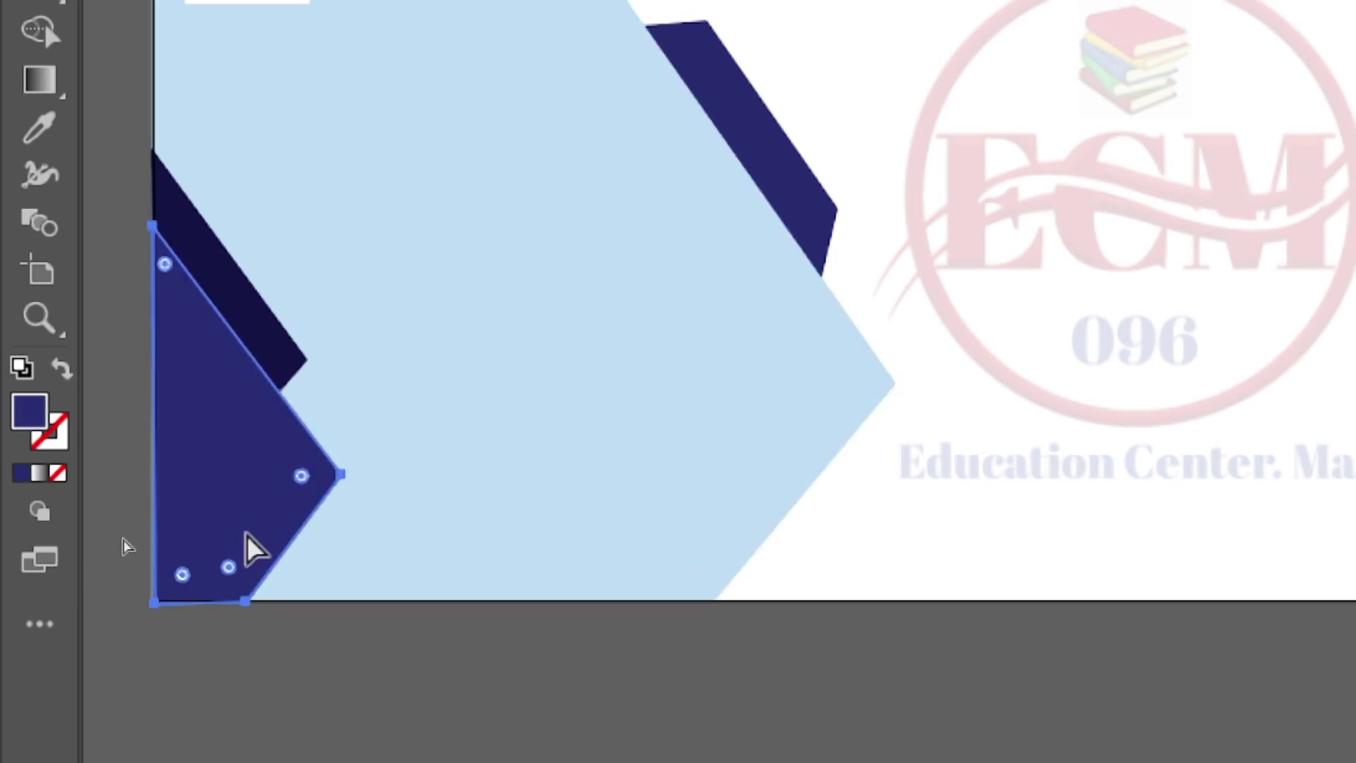
click(493, 575)
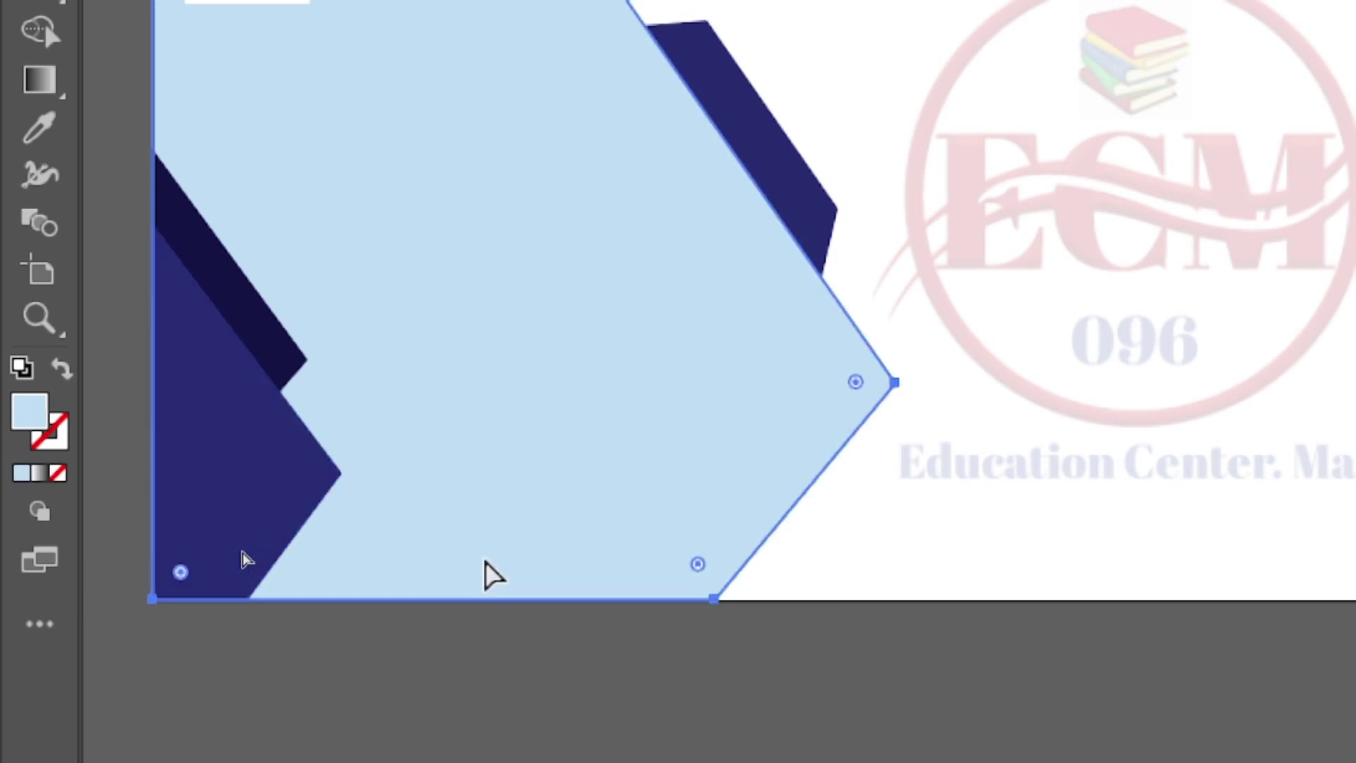
click(212, 250)
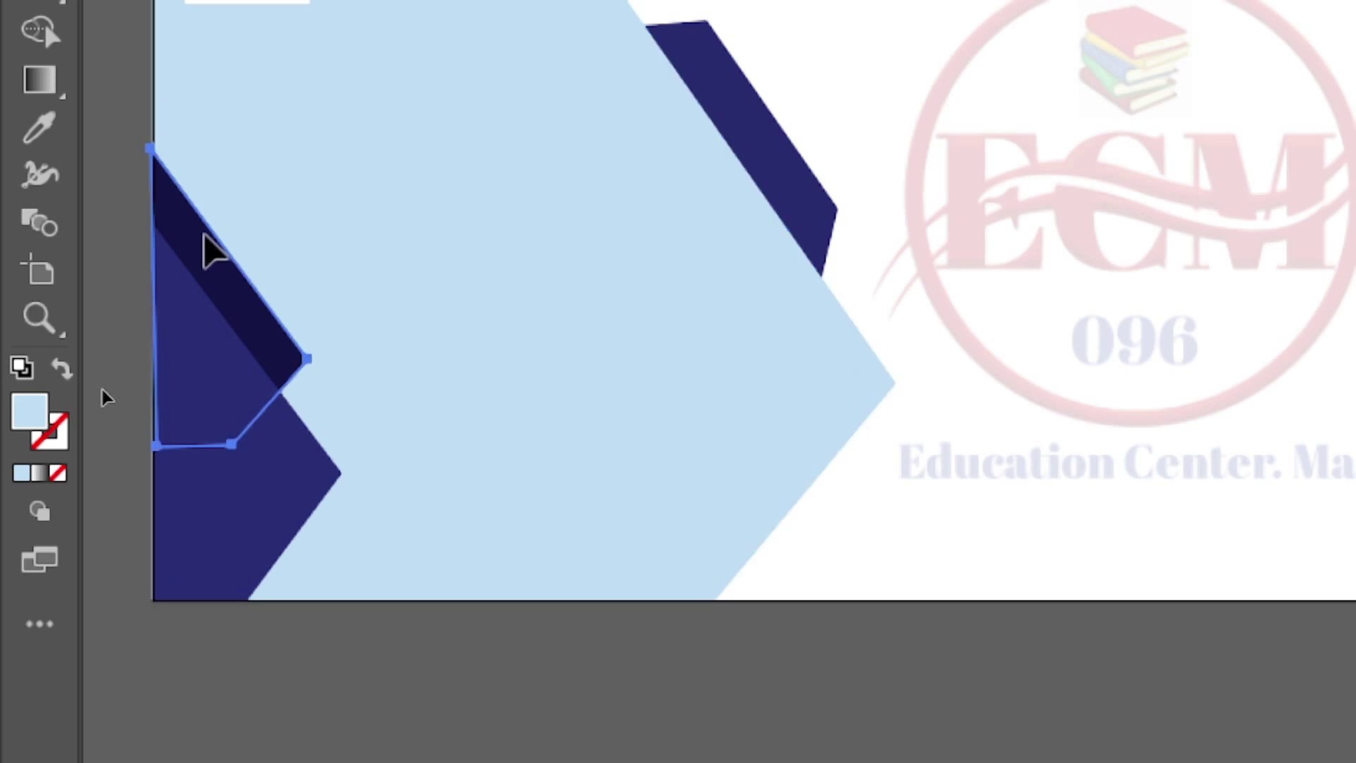
click(409, 395)
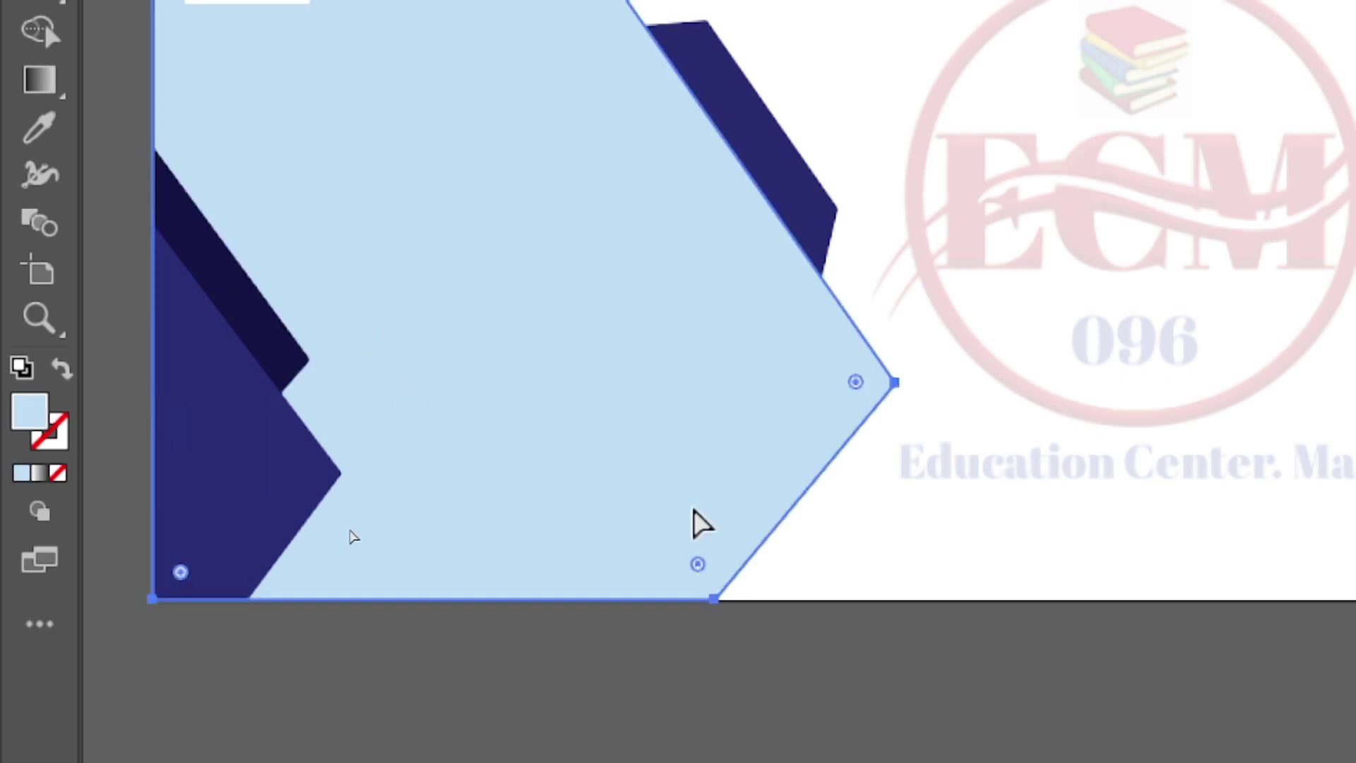
scroll(495, 141, up, 2)
scroll(424, 56, up, 3)
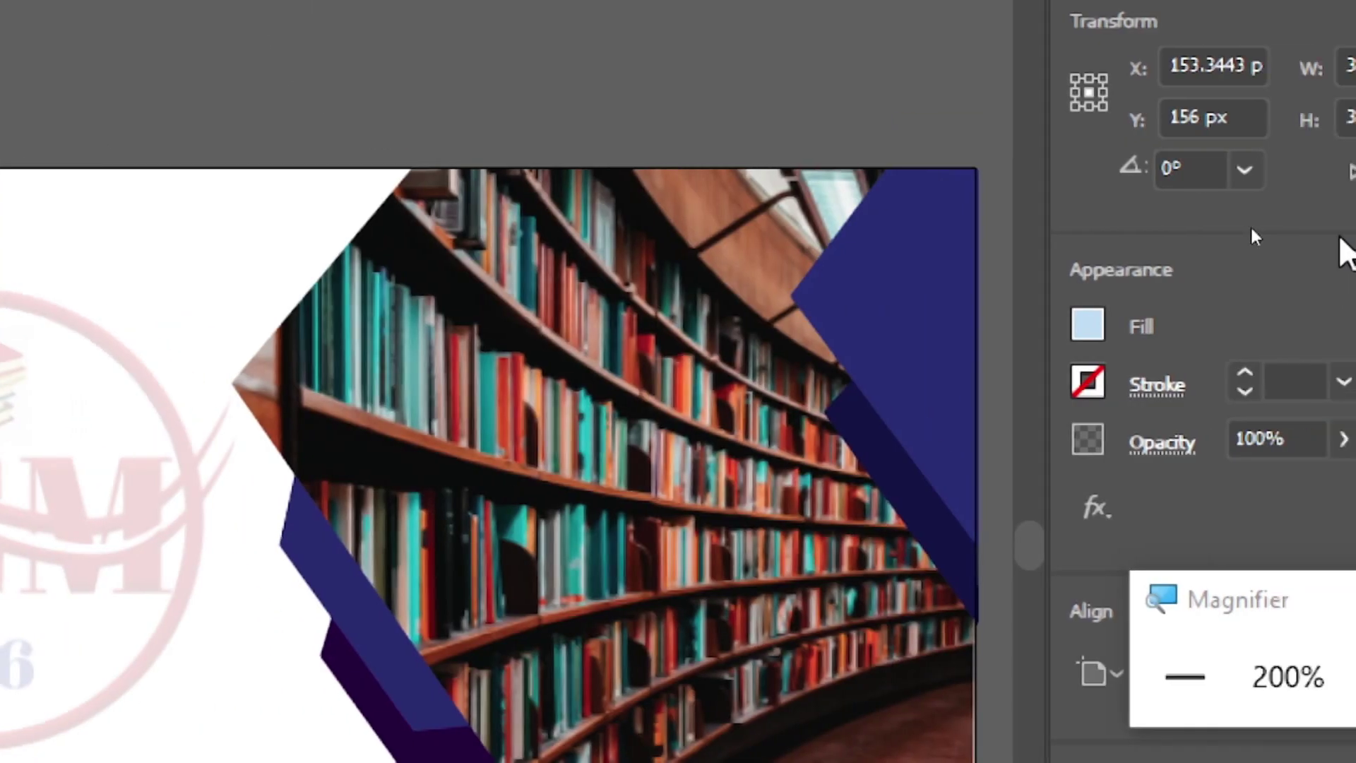
click(912, 311)
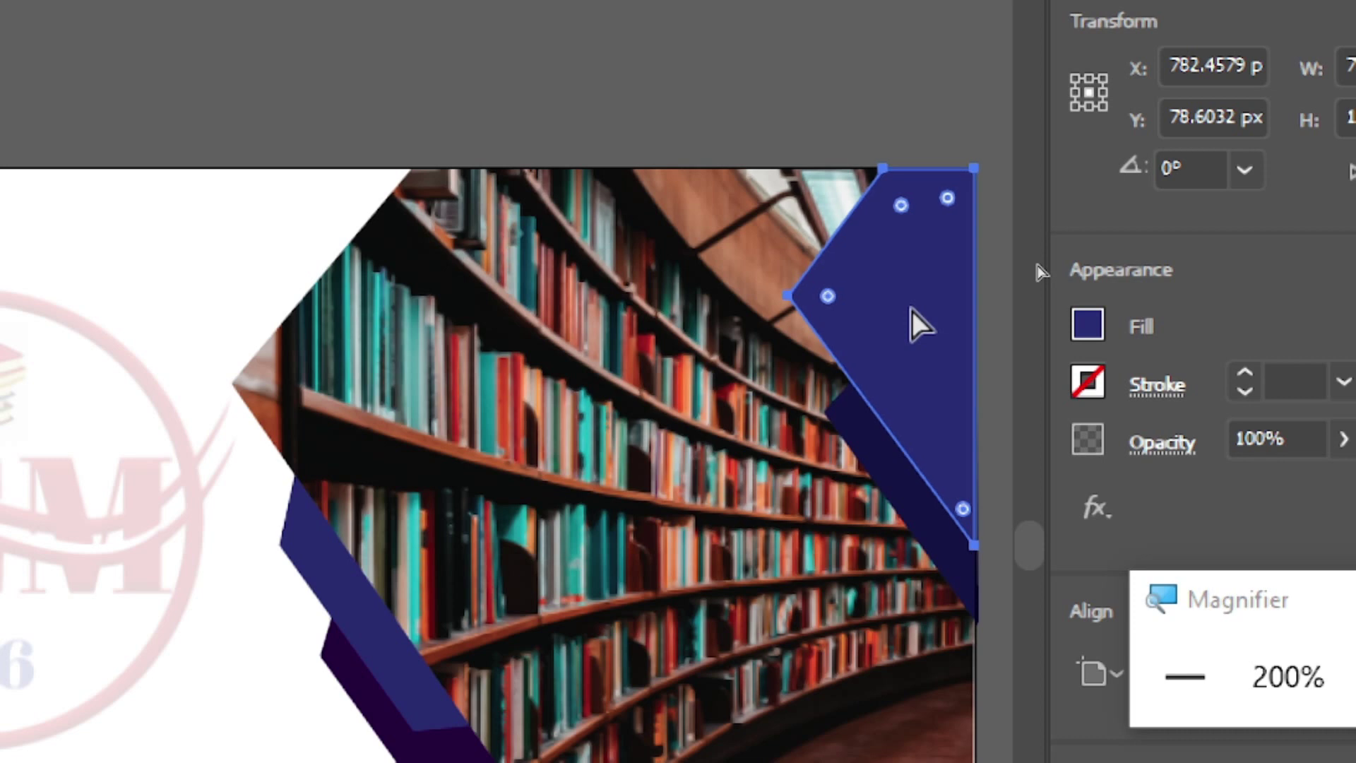
shift+click(939, 726)
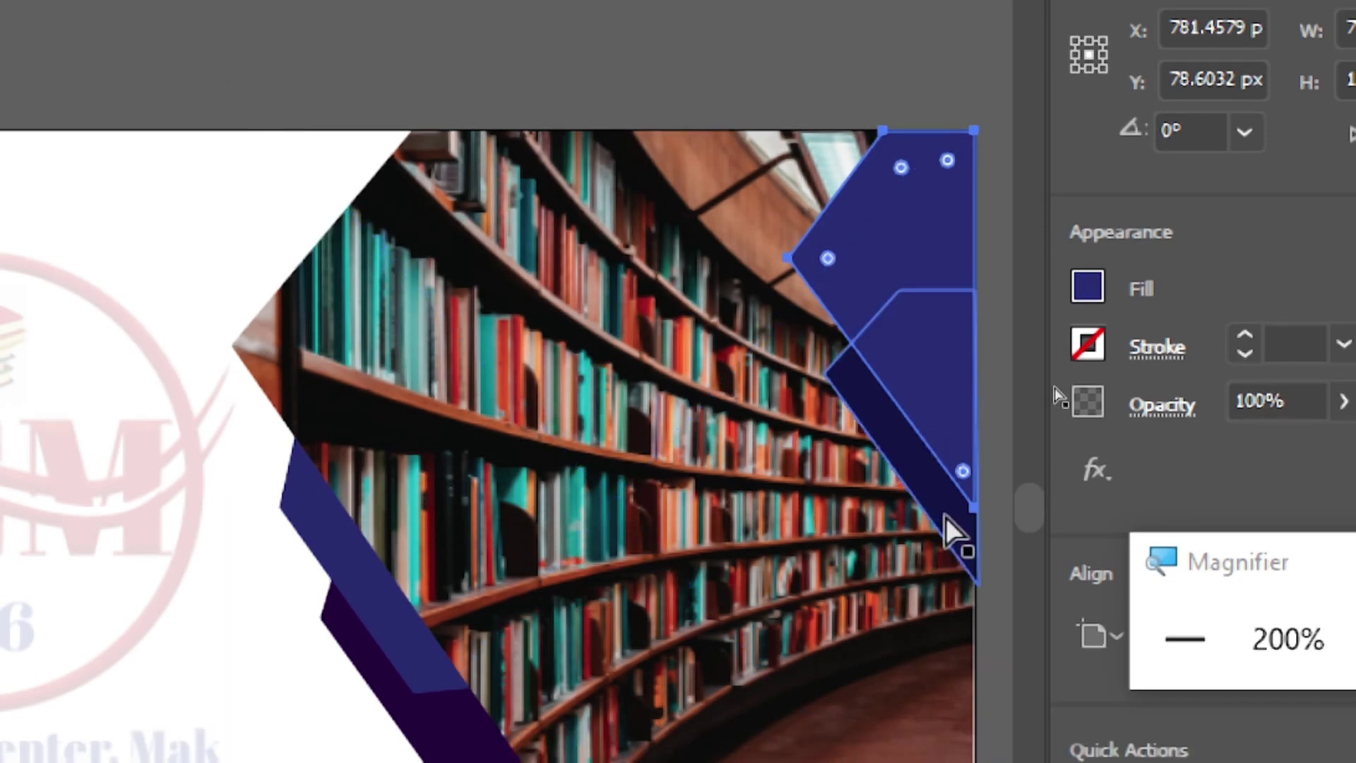
click(947, 537)
click(715, 714)
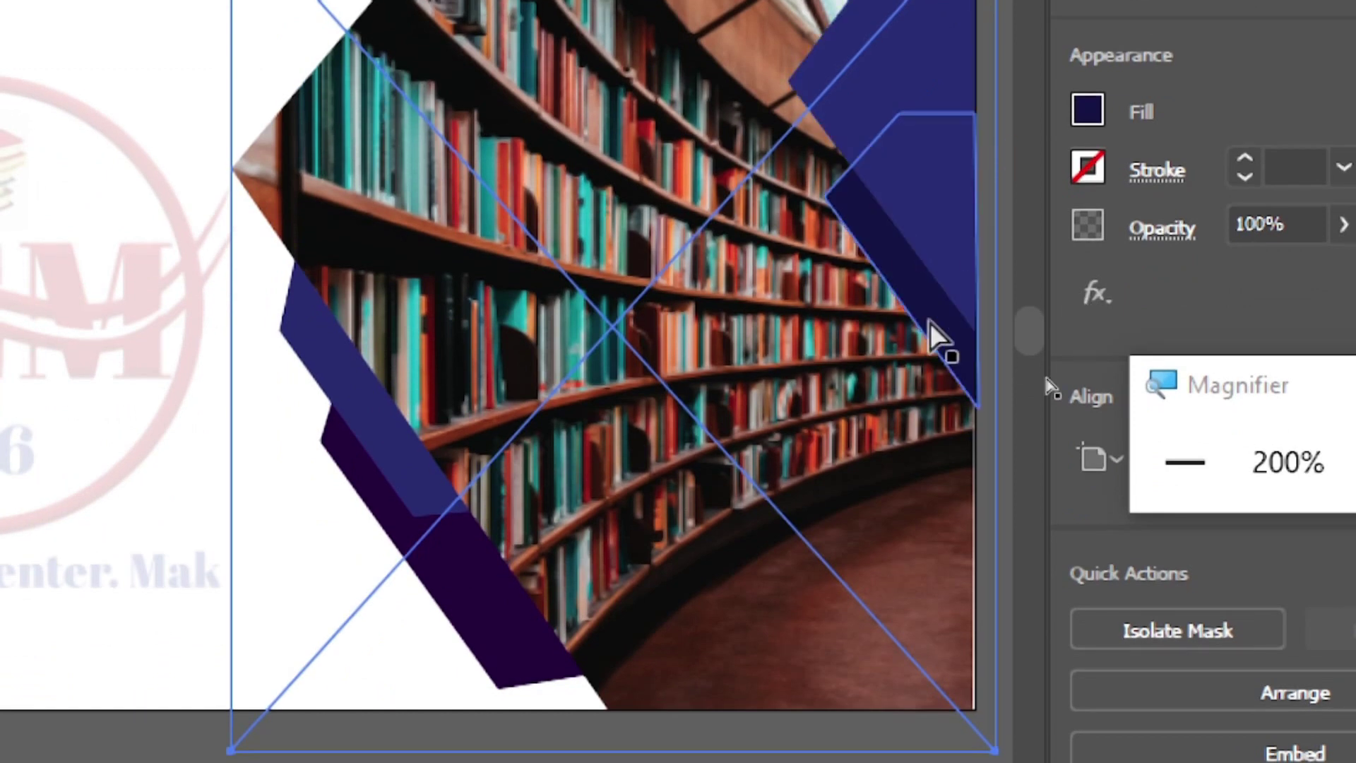
shift+click(931, 335)
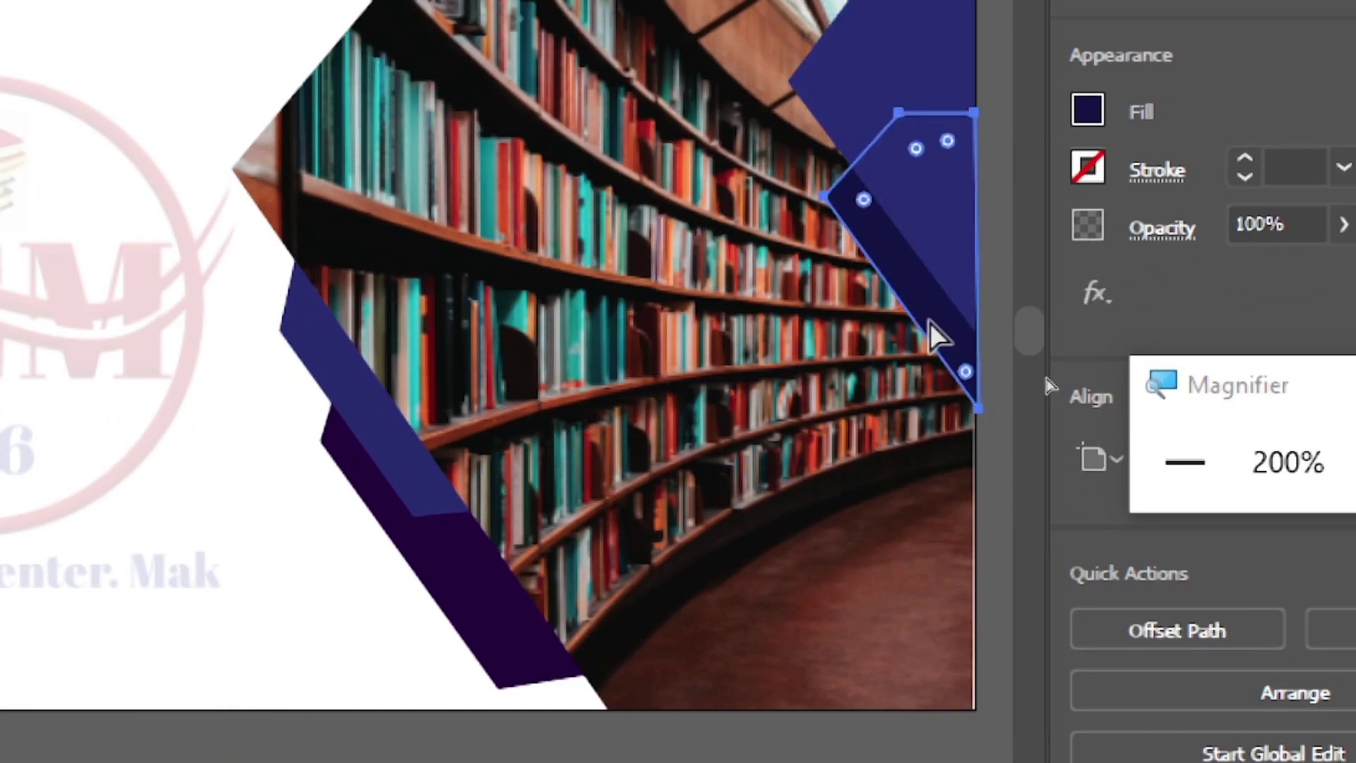
shift+click(532, 657)
shift+click(257, 605)
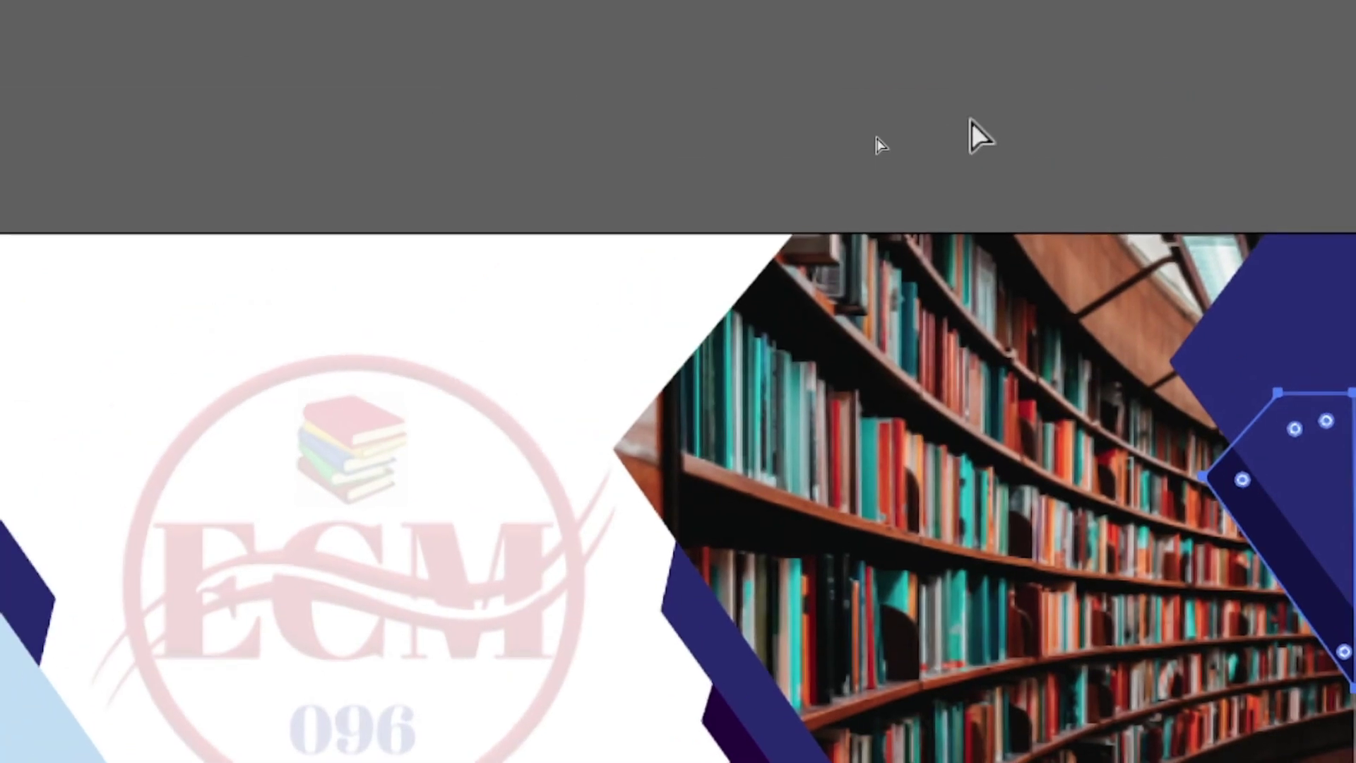
shift+click(1141, 332)
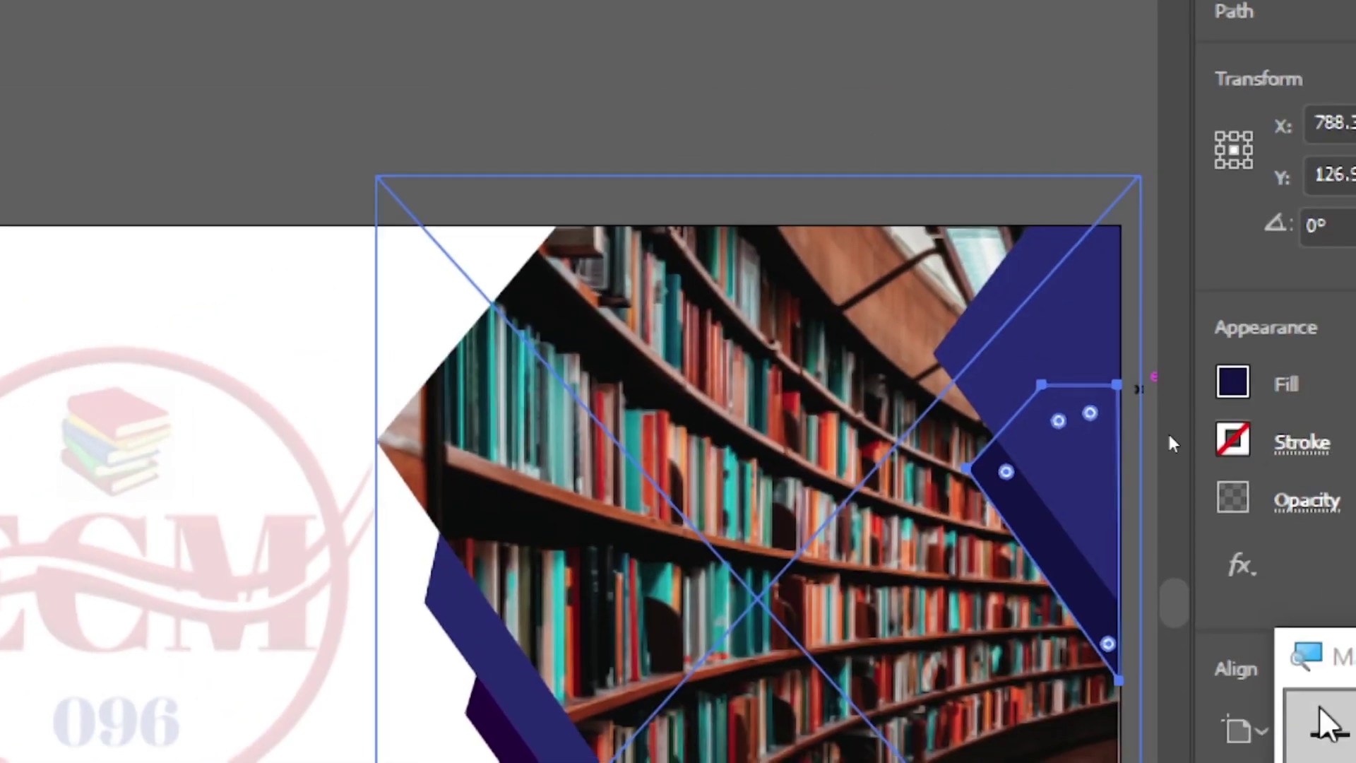
click(1245, 647)
click(1244, 519)
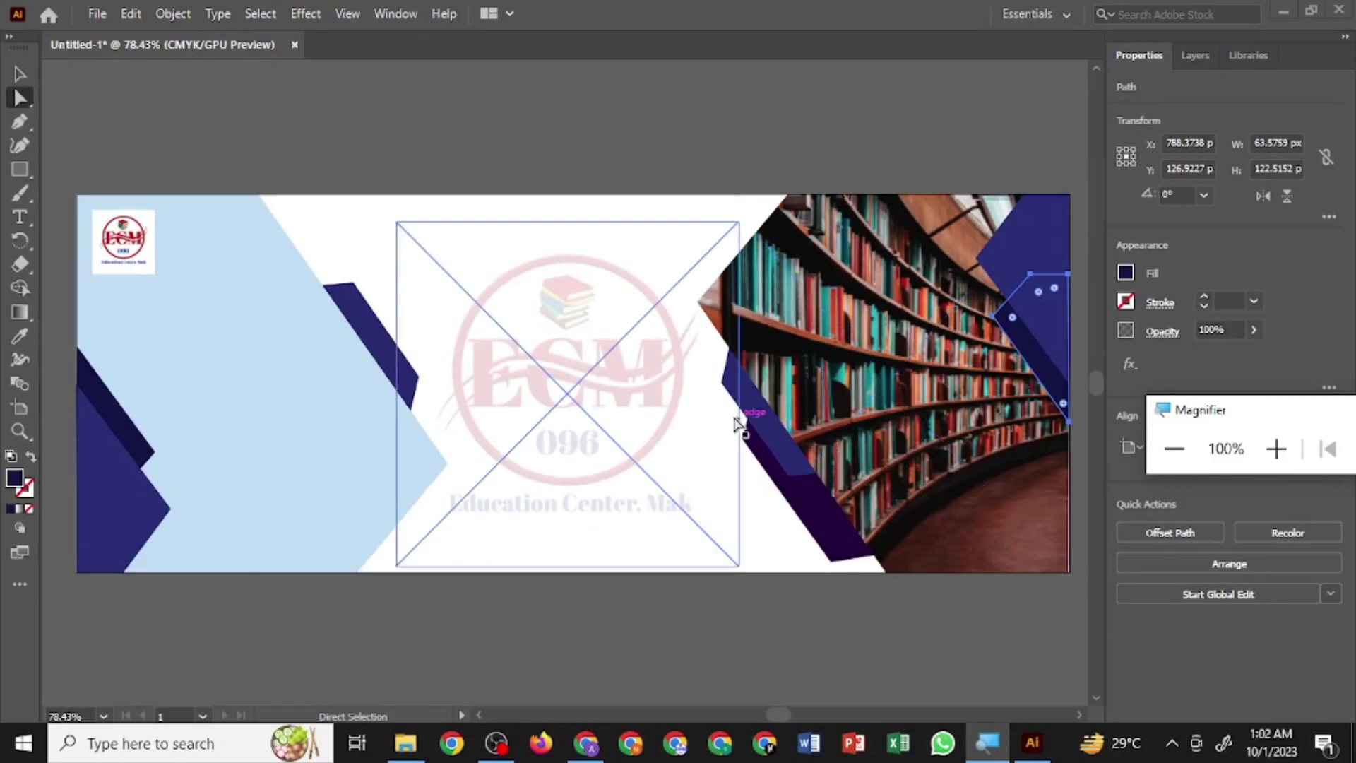
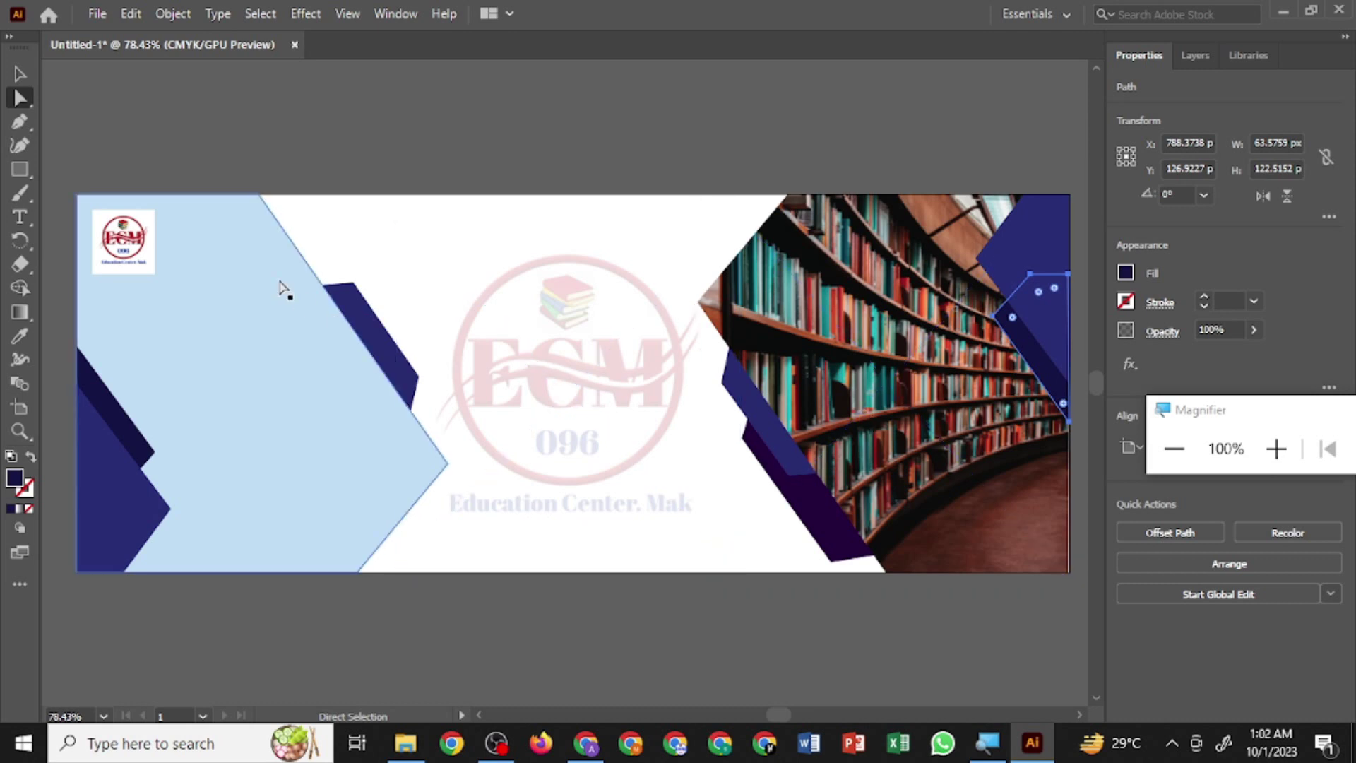
- Fill the large left background panel with a darker grey
click(20, 74)
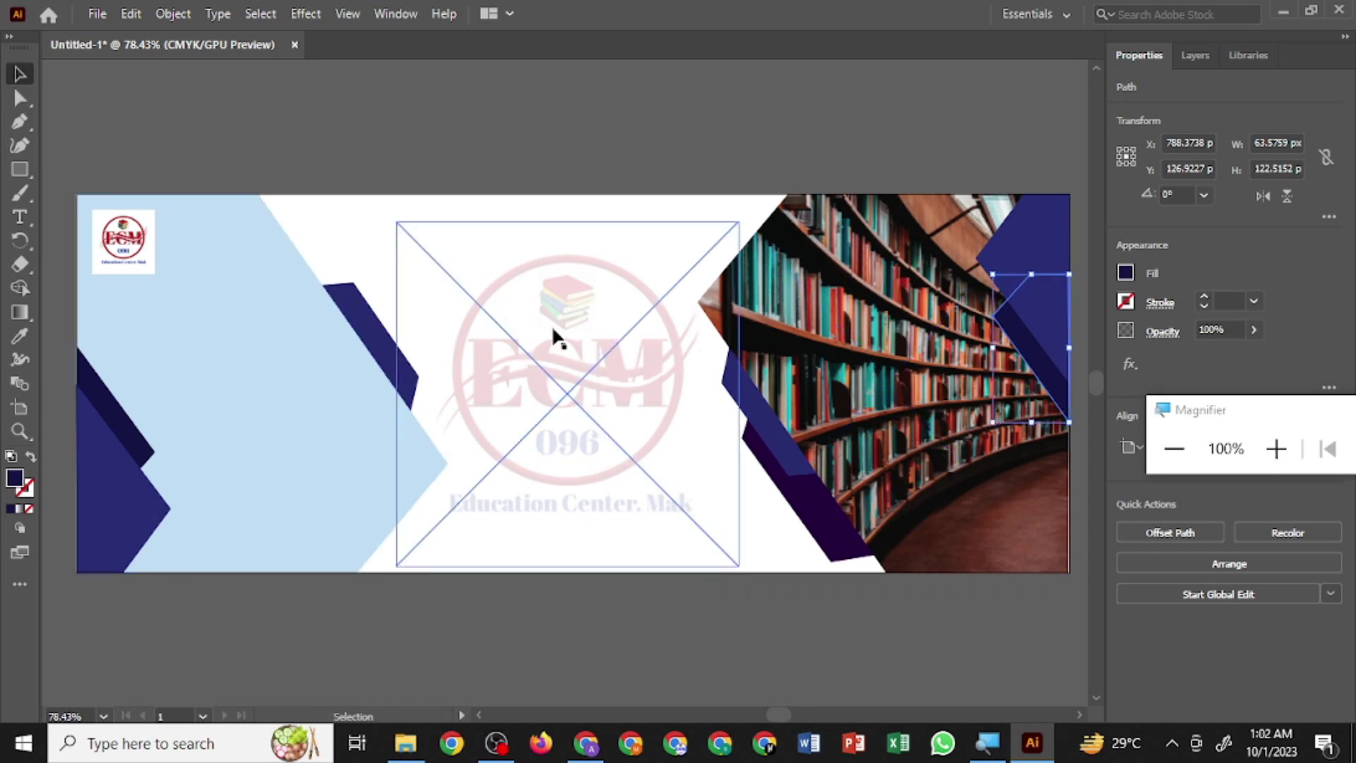
click(768, 558)
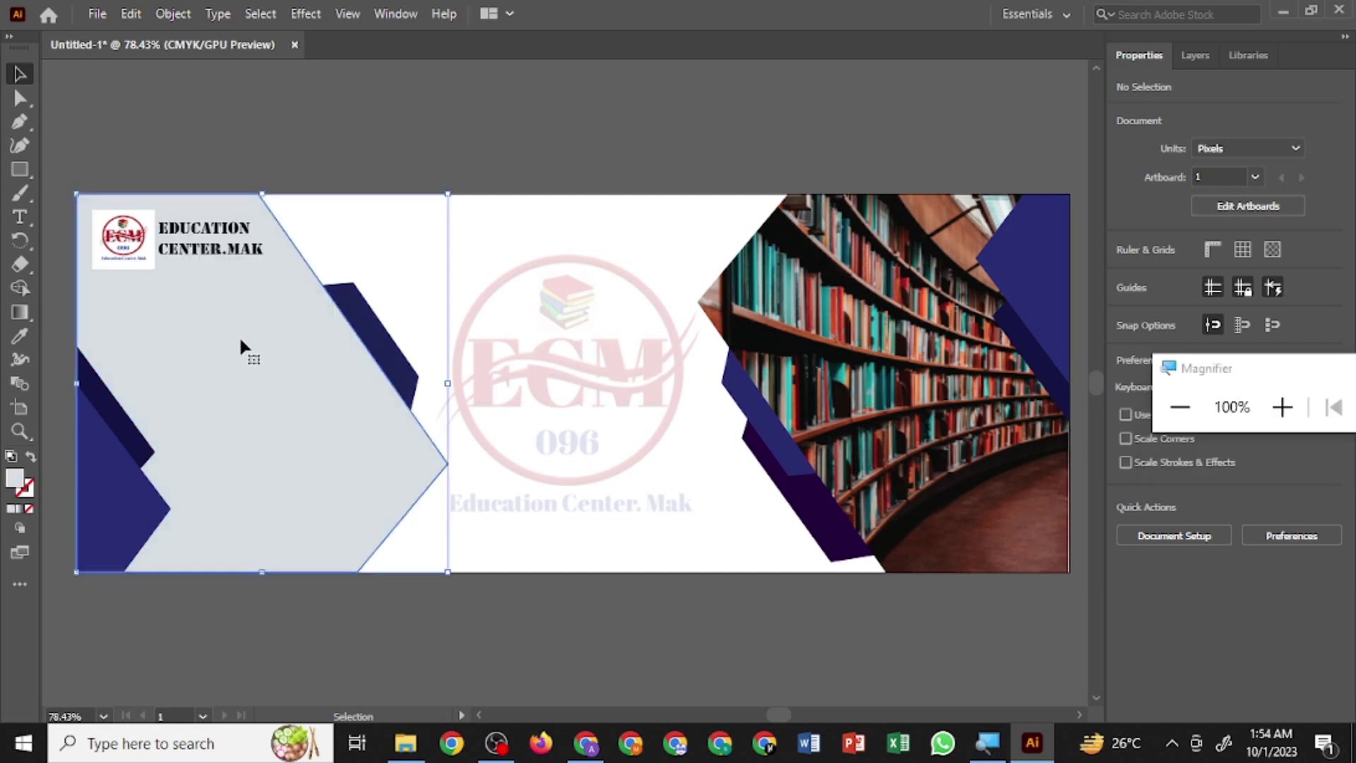
click(238, 335)
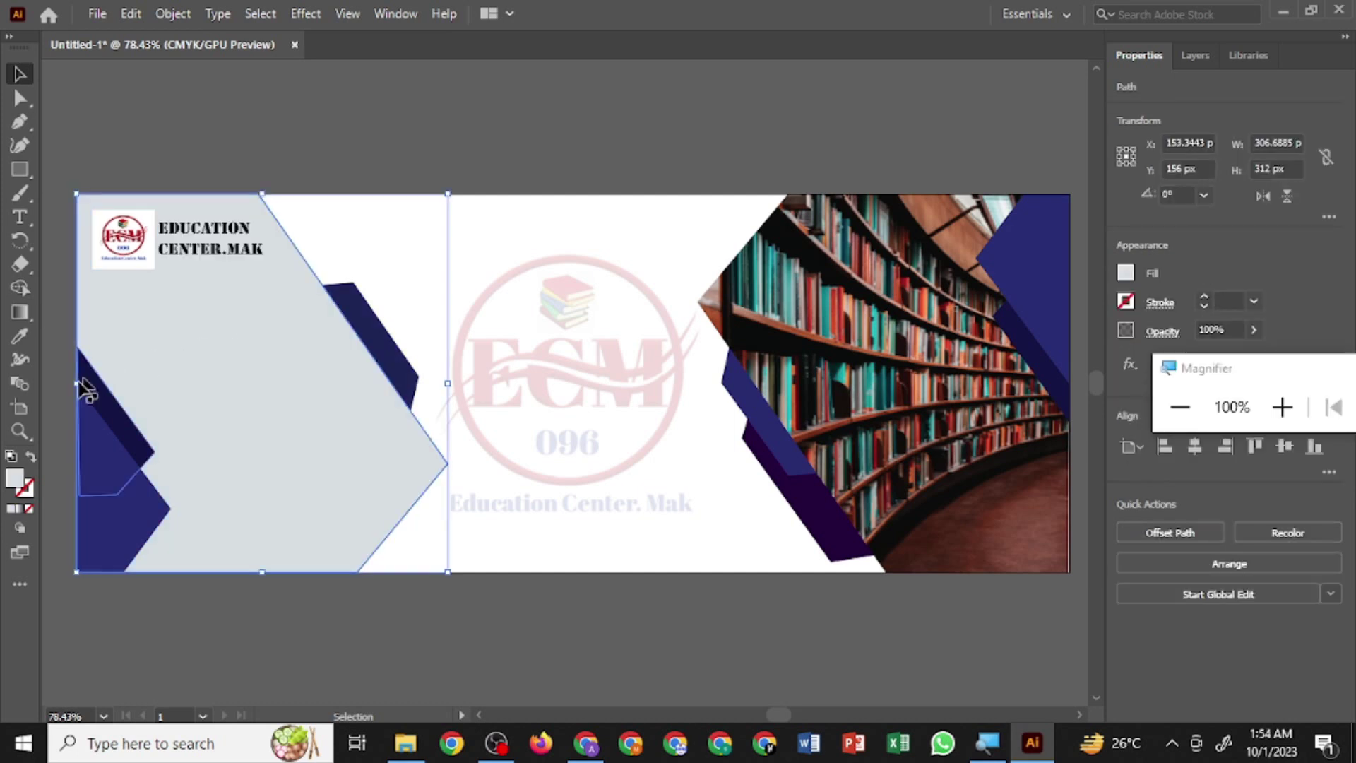
double_click(12, 483)
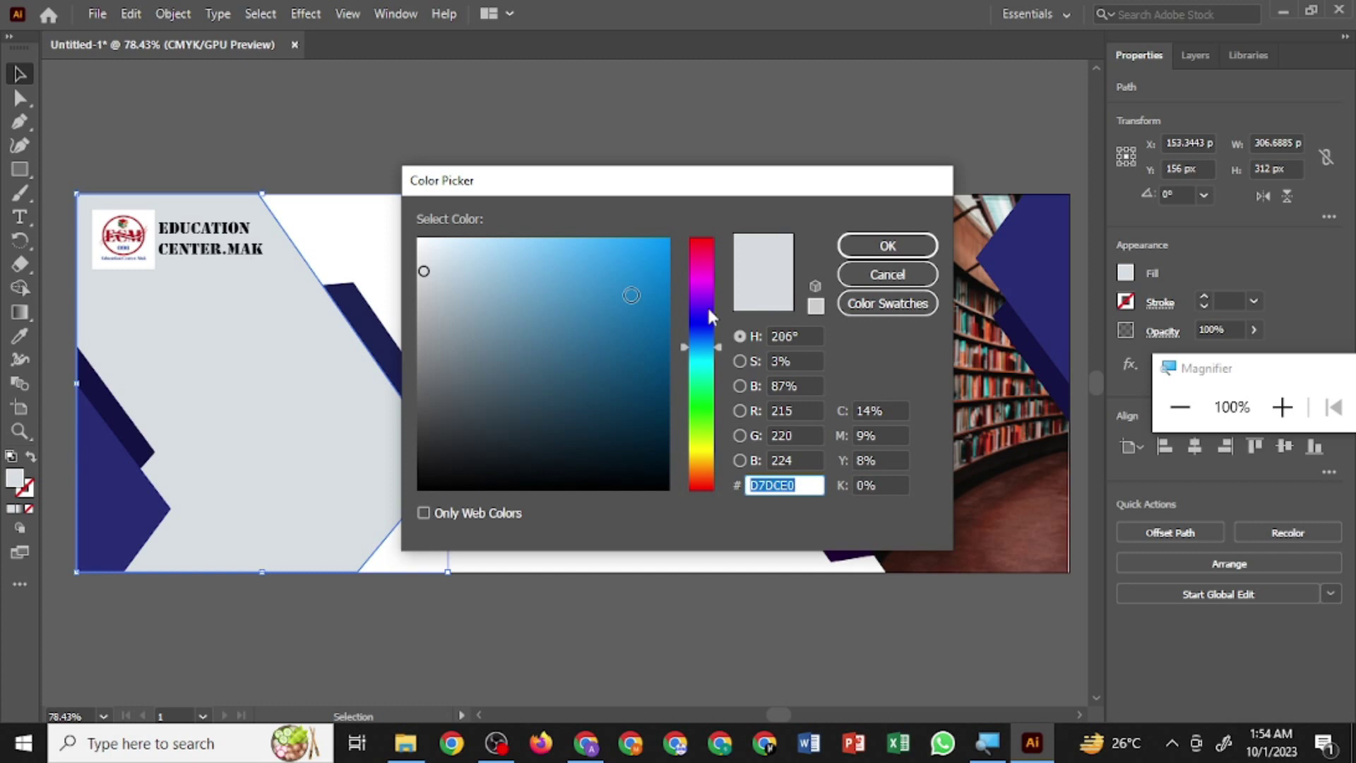
drag(719, 351, 720, 346)
drag(432, 306, 431, 291)
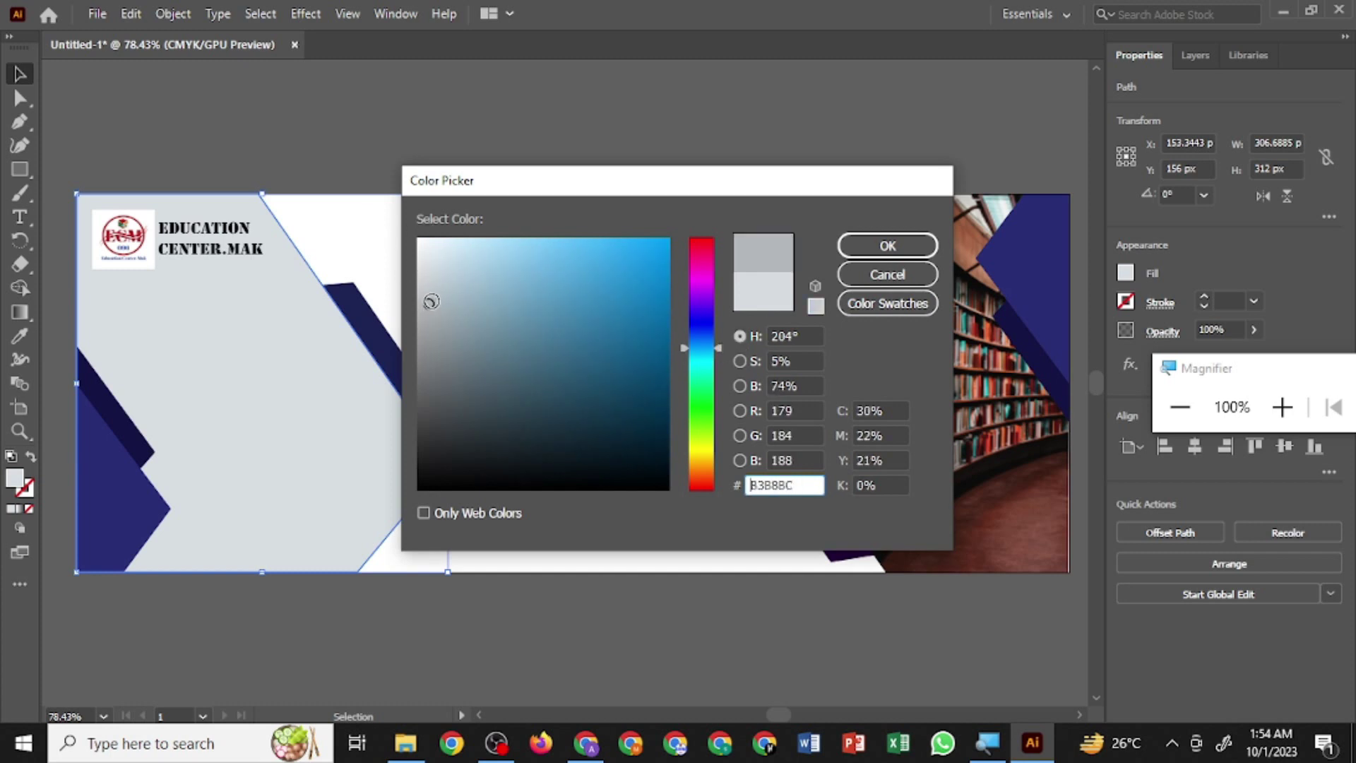
click(886, 251)
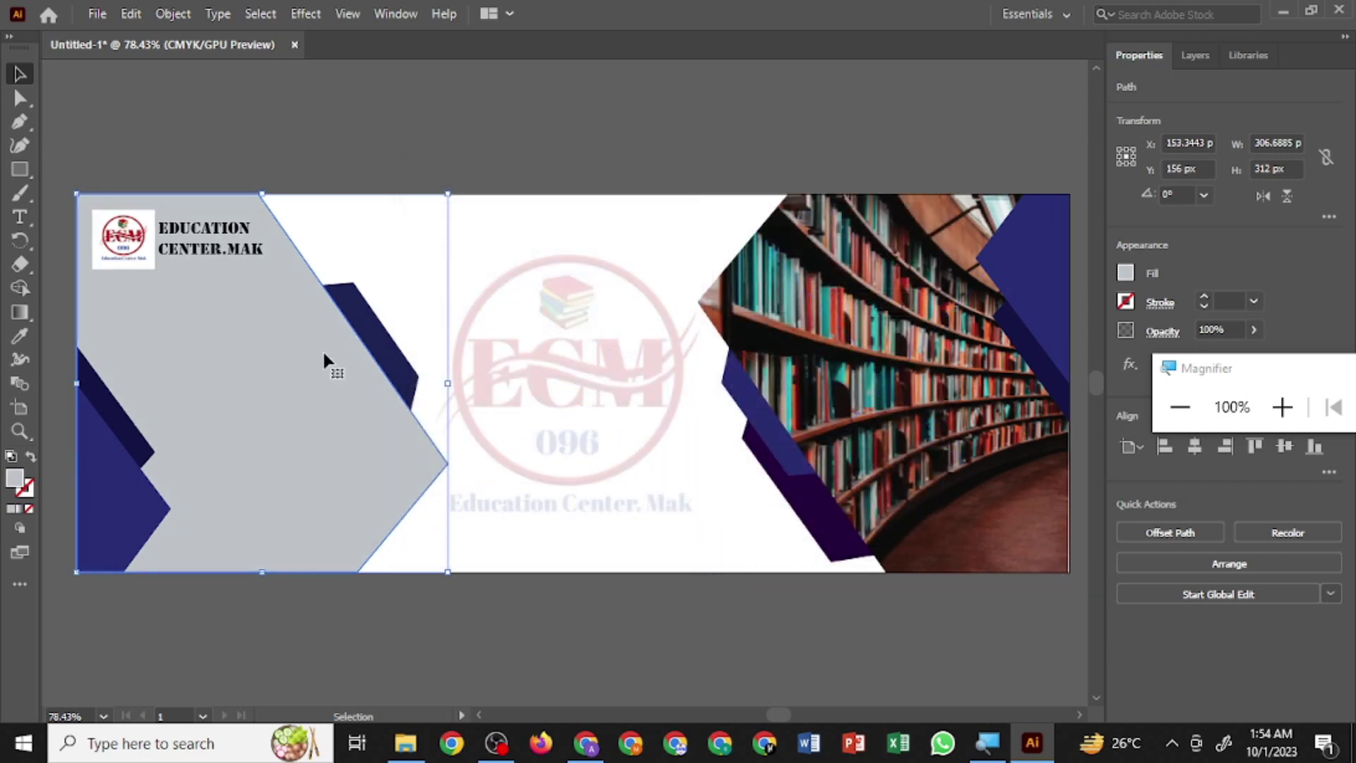
- Lighten the panel's fill to a neutral light grey, #D3D3D3
double_click(24, 484)
drag(426, 293, 418, 280)
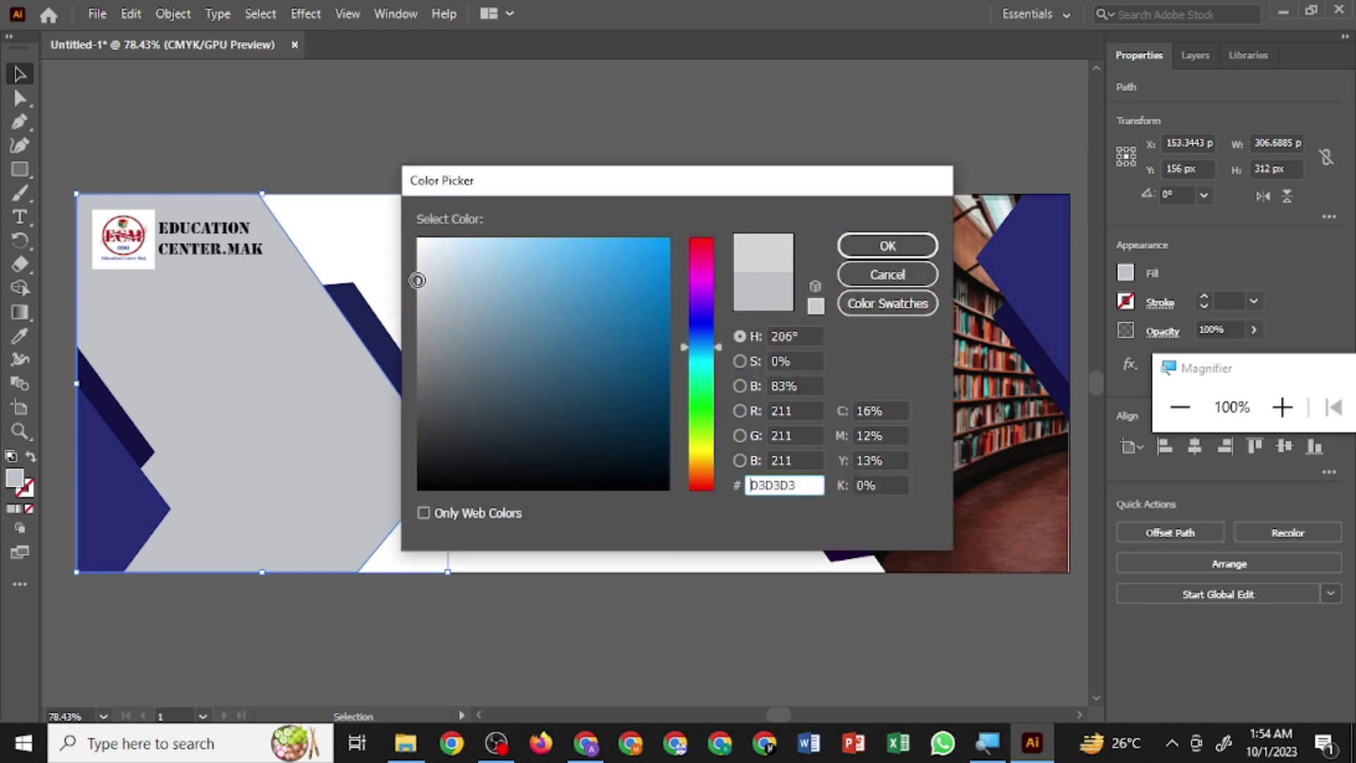
click(883, 247)
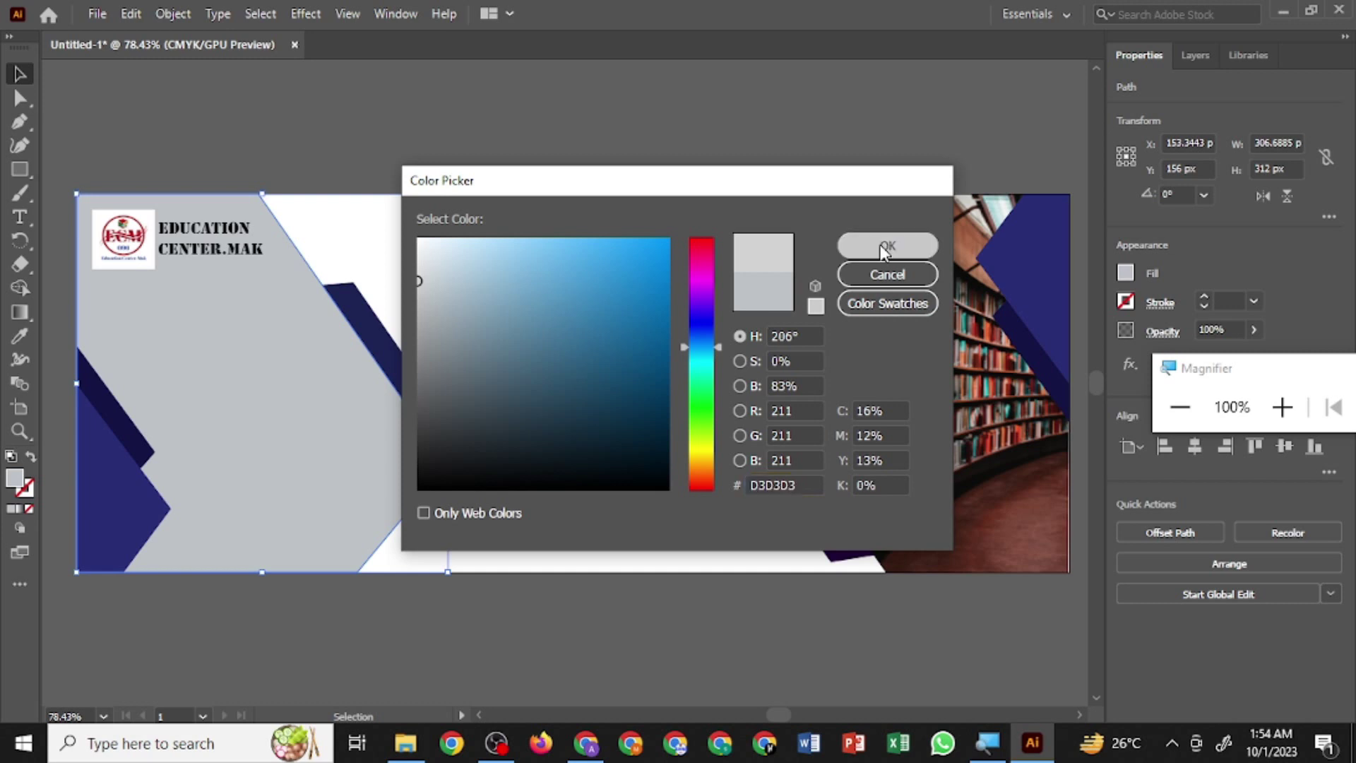
- Recolour the small navy diagonal strip to a very light grey
click(371, 315)
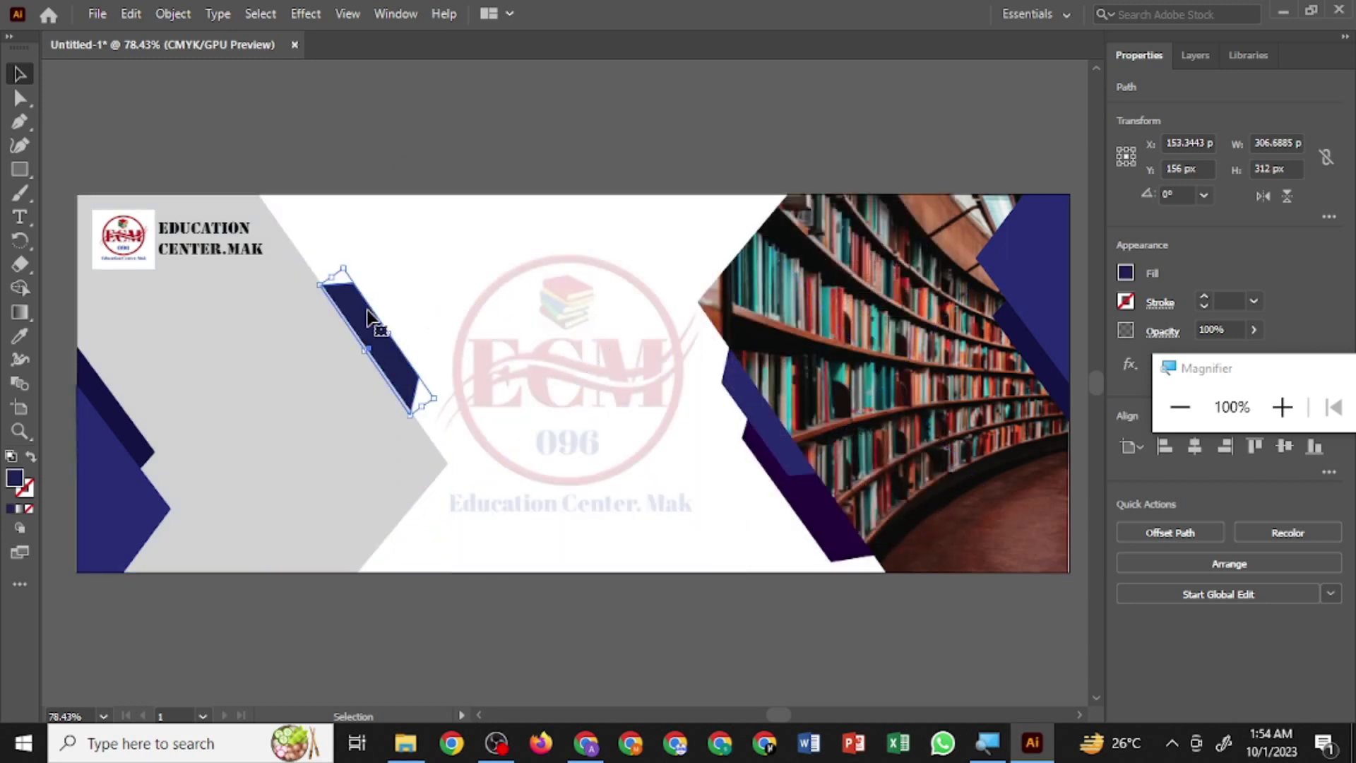
double_click(15, 479)
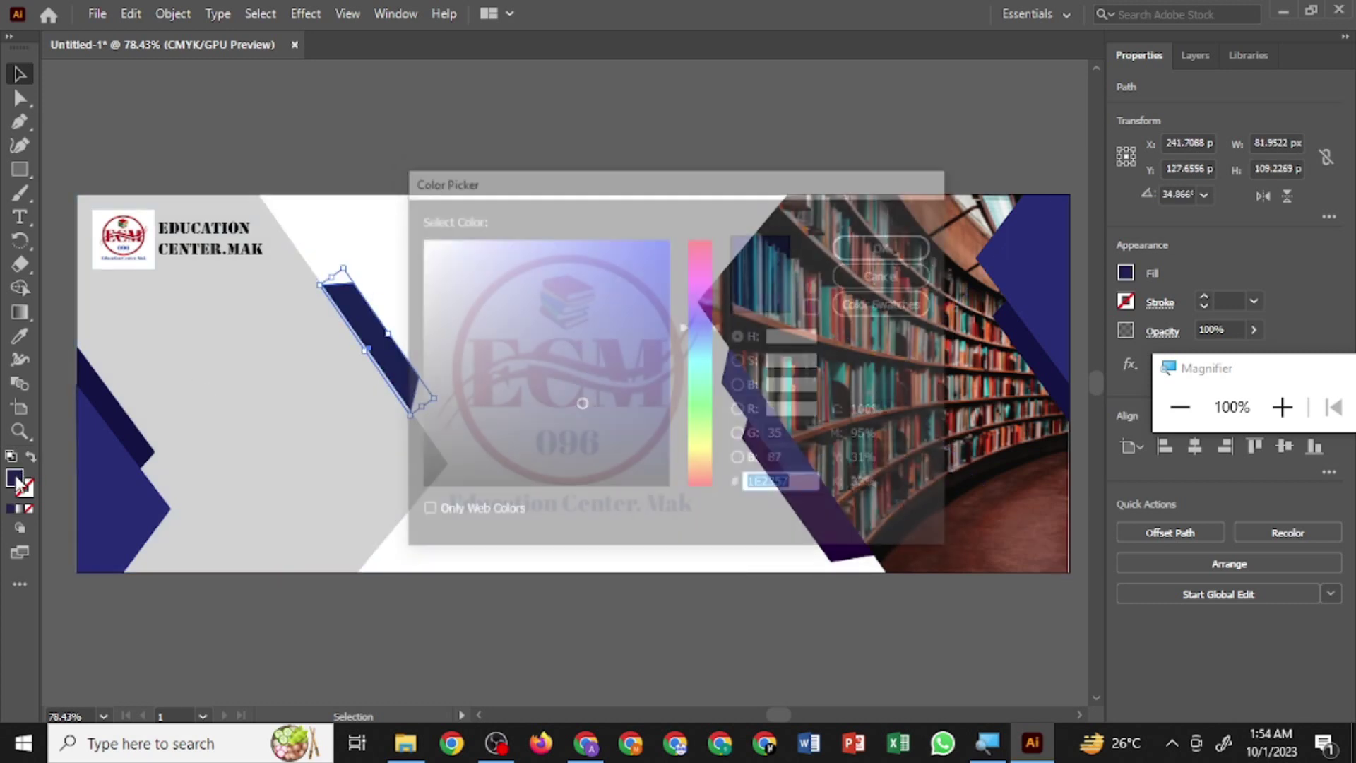
drag(440, 291, 426, 271)
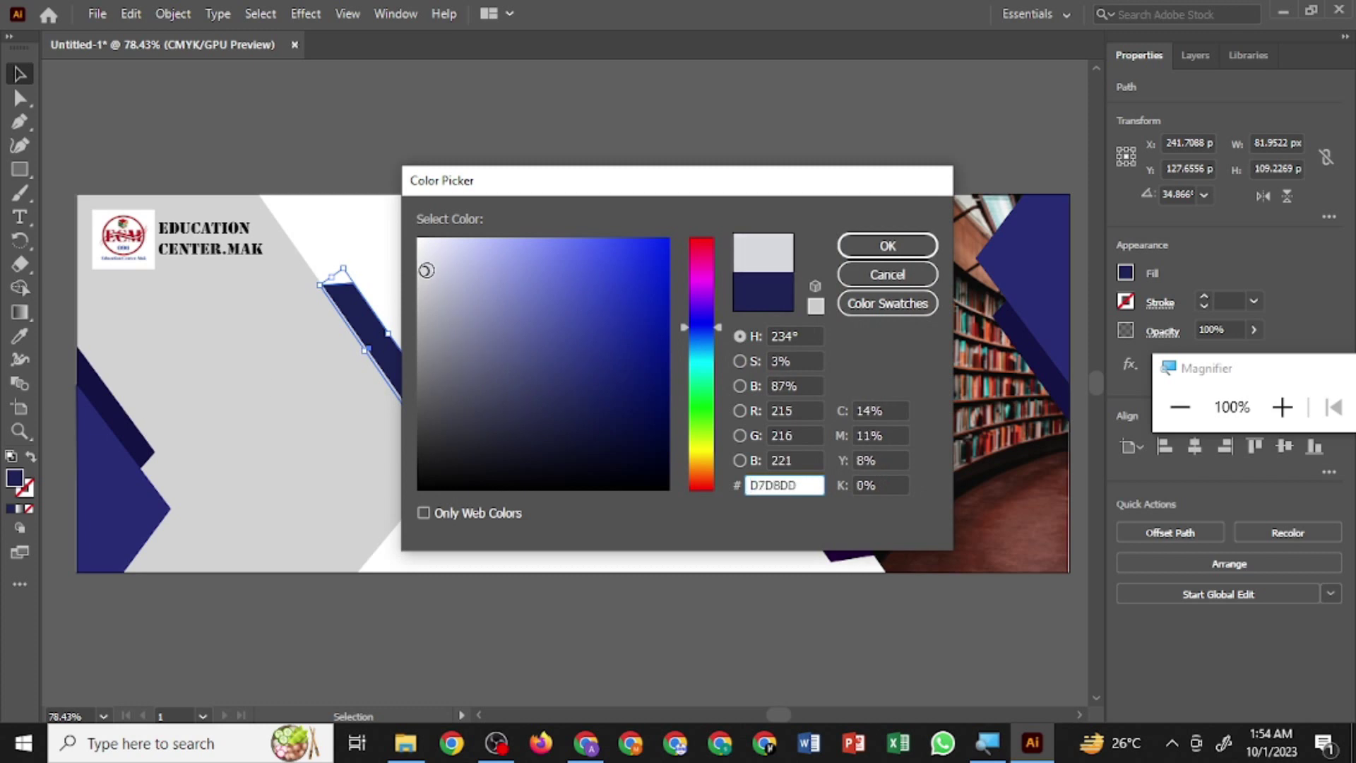
click(880, 246)
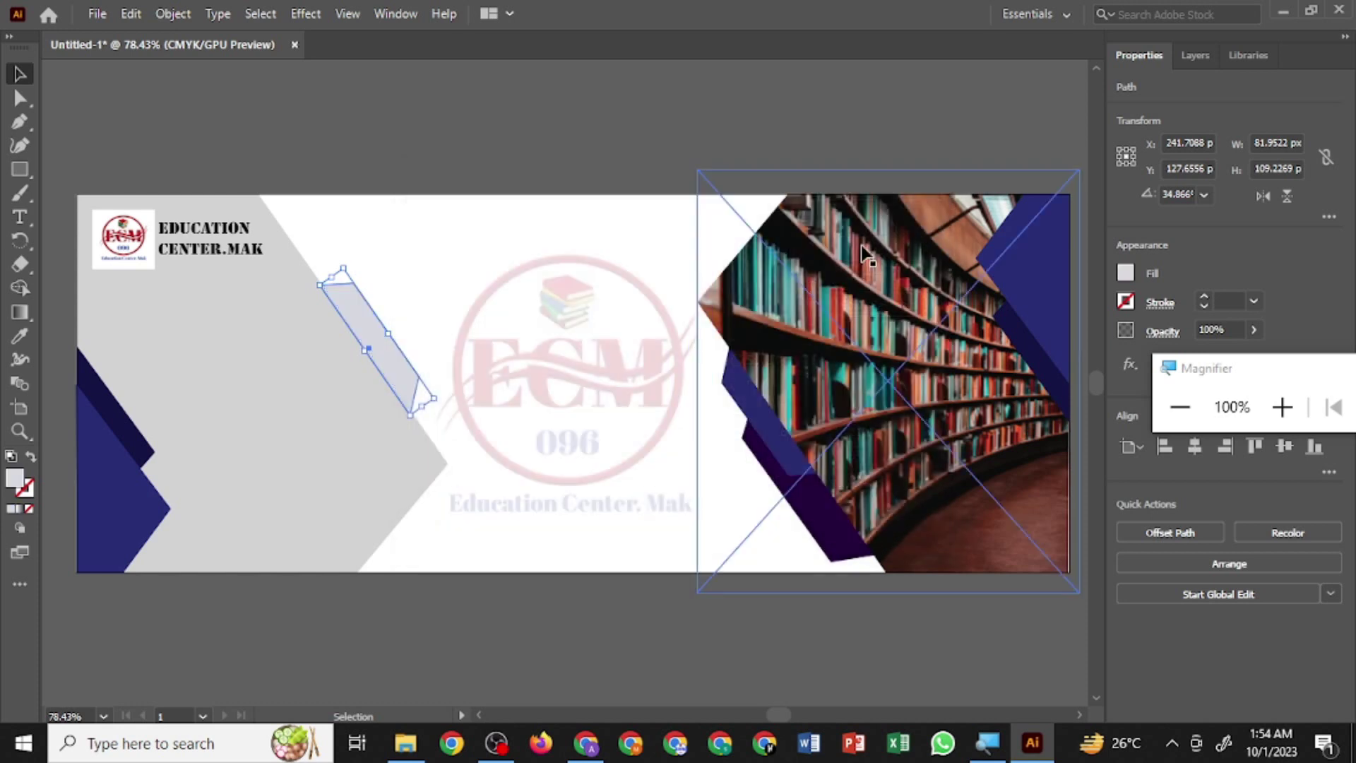
click(332, 208)
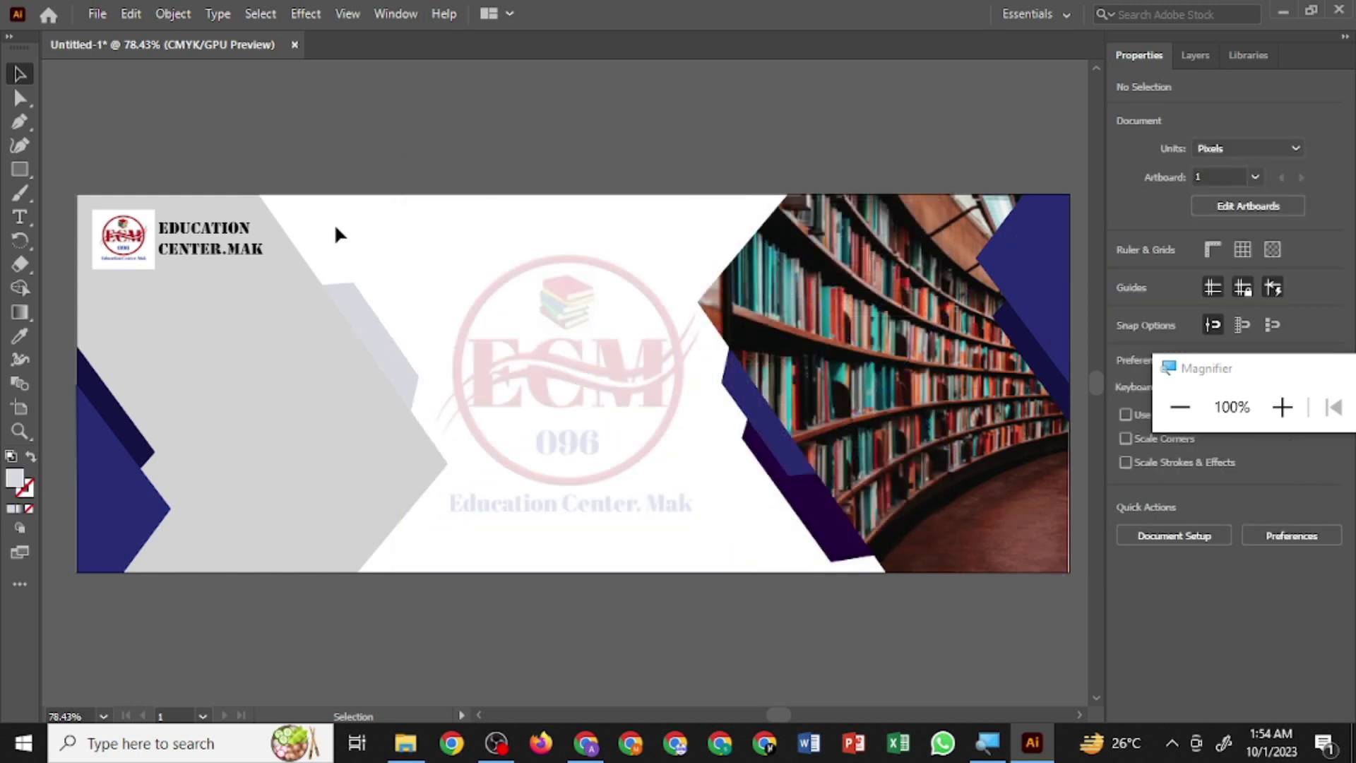
- Lighten the strip's grey slightly to #E0E0E2 and deselect to check it
click(380, 336)
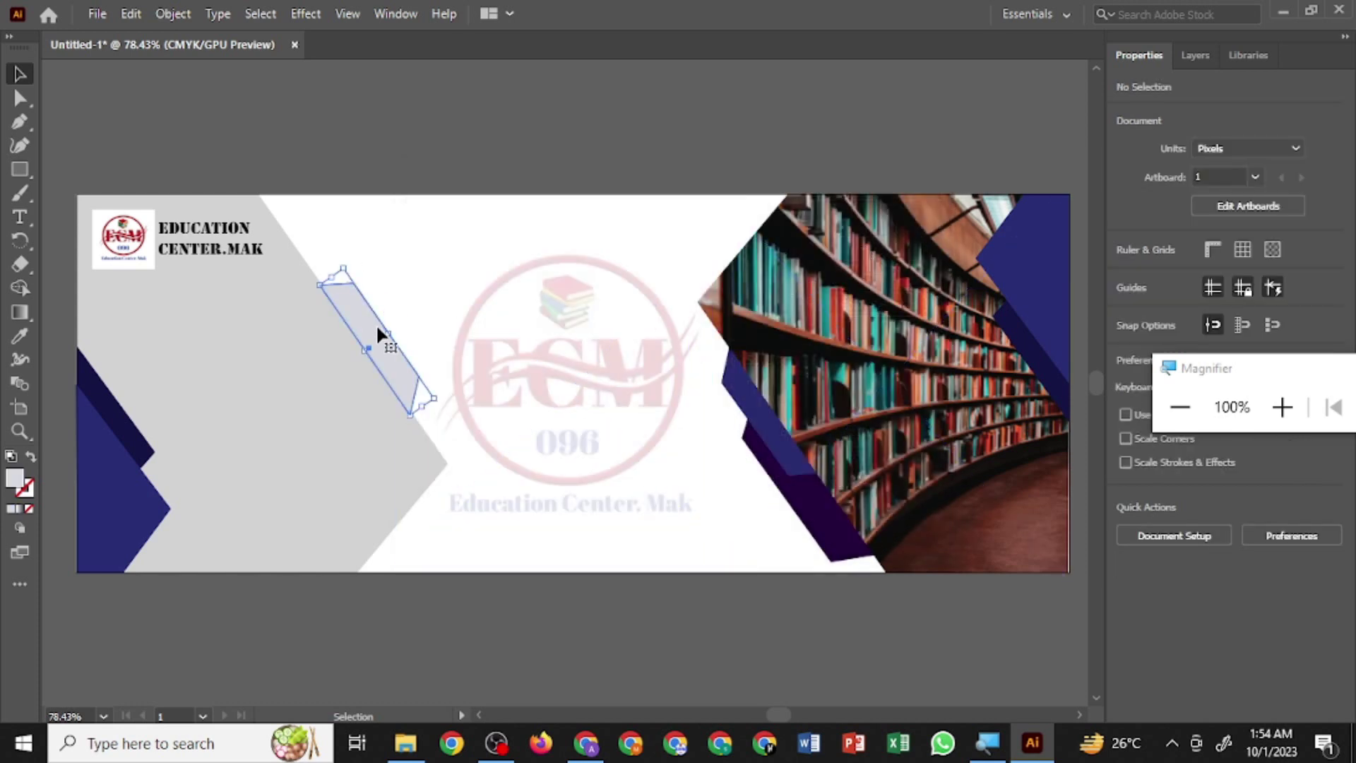
double_click(20, 484)
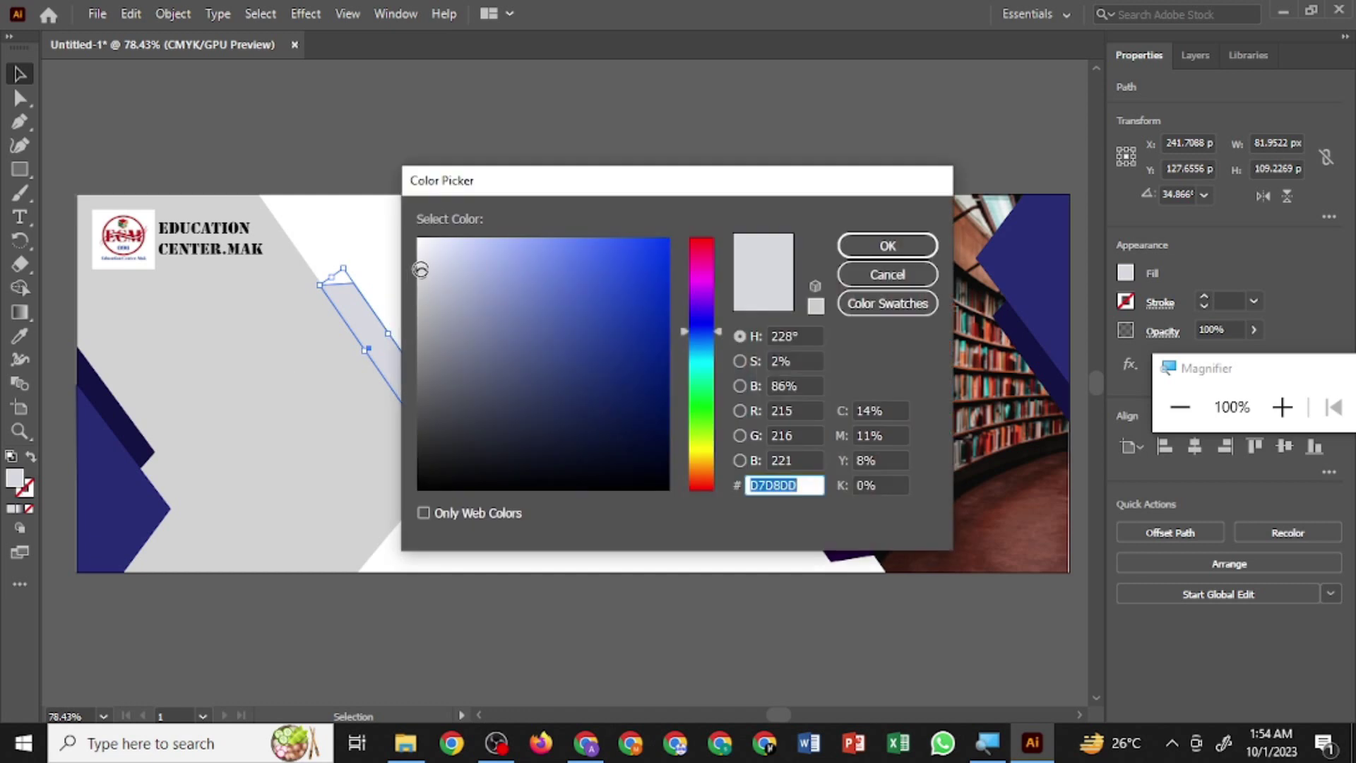
click(422, 265)
click(883, 245)
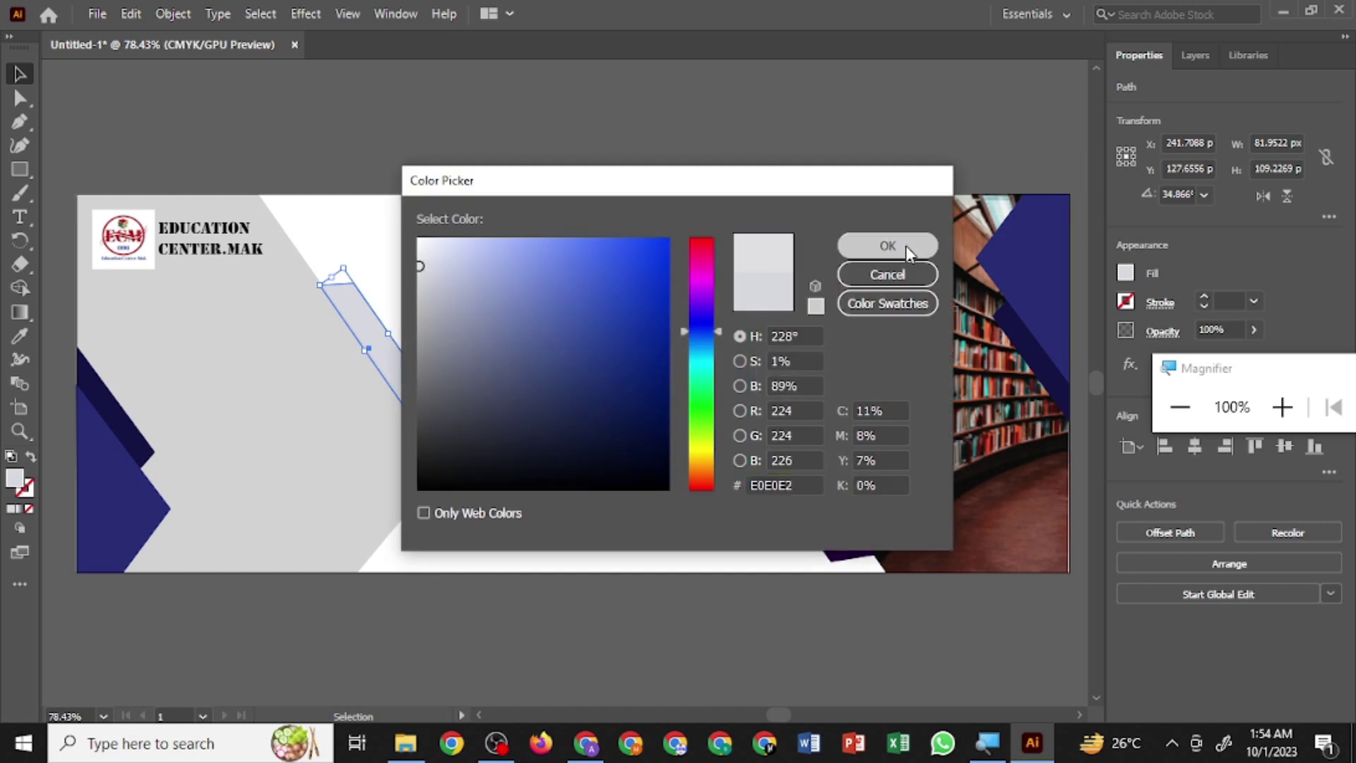
click(337, 224)
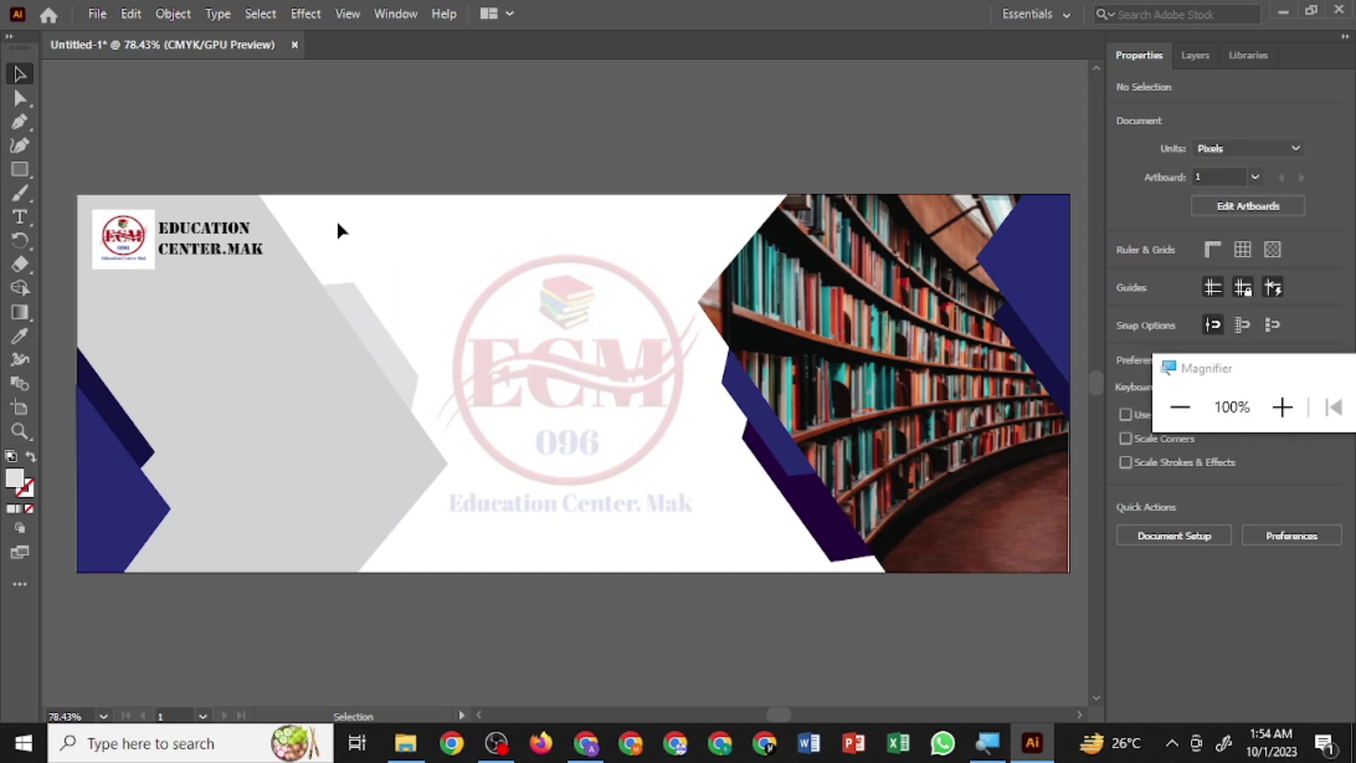
- Draw a text box on the grey panel and replace the placeholder with 'WEBINAR ECM'
click(22, 216)
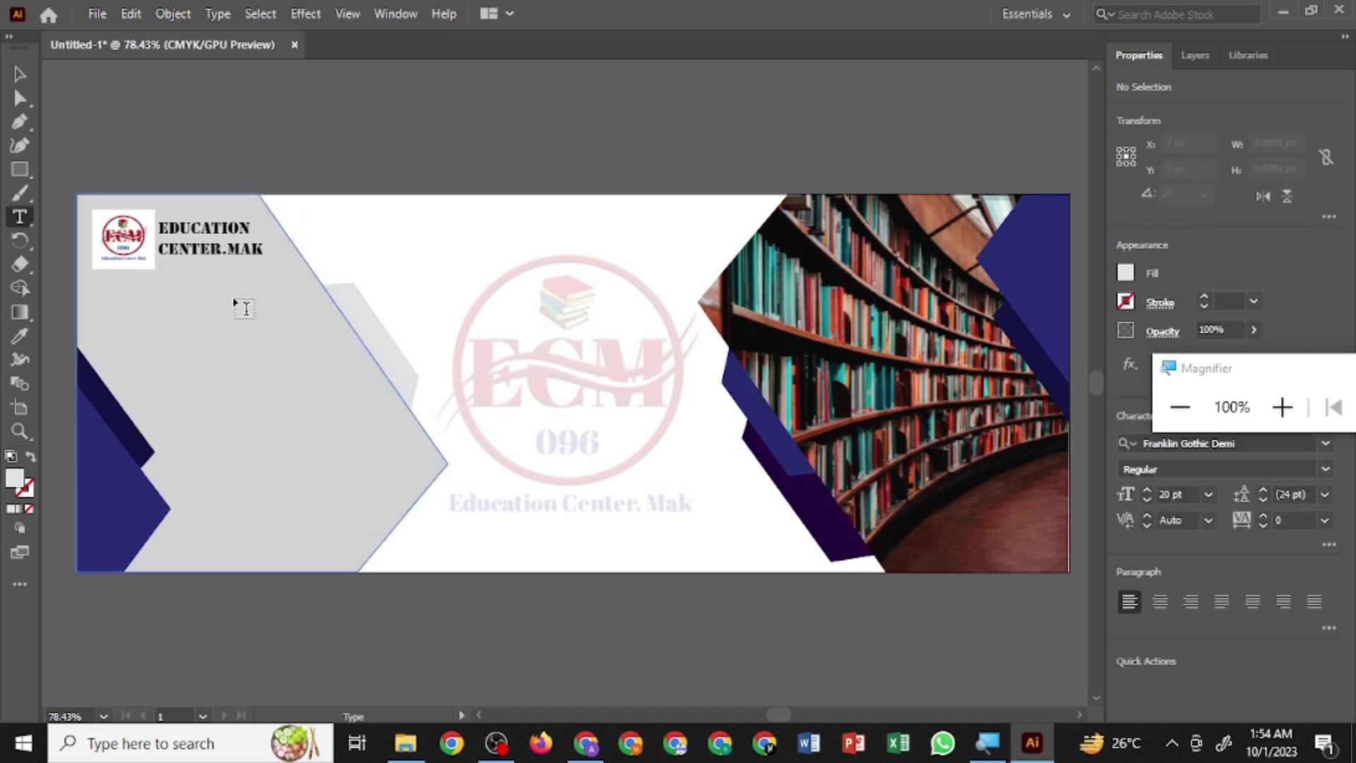
mouse_move(218, 309)
mouse_down()
mouse_move(458, 373)
mouse_move(535, 369)
mouse_up()
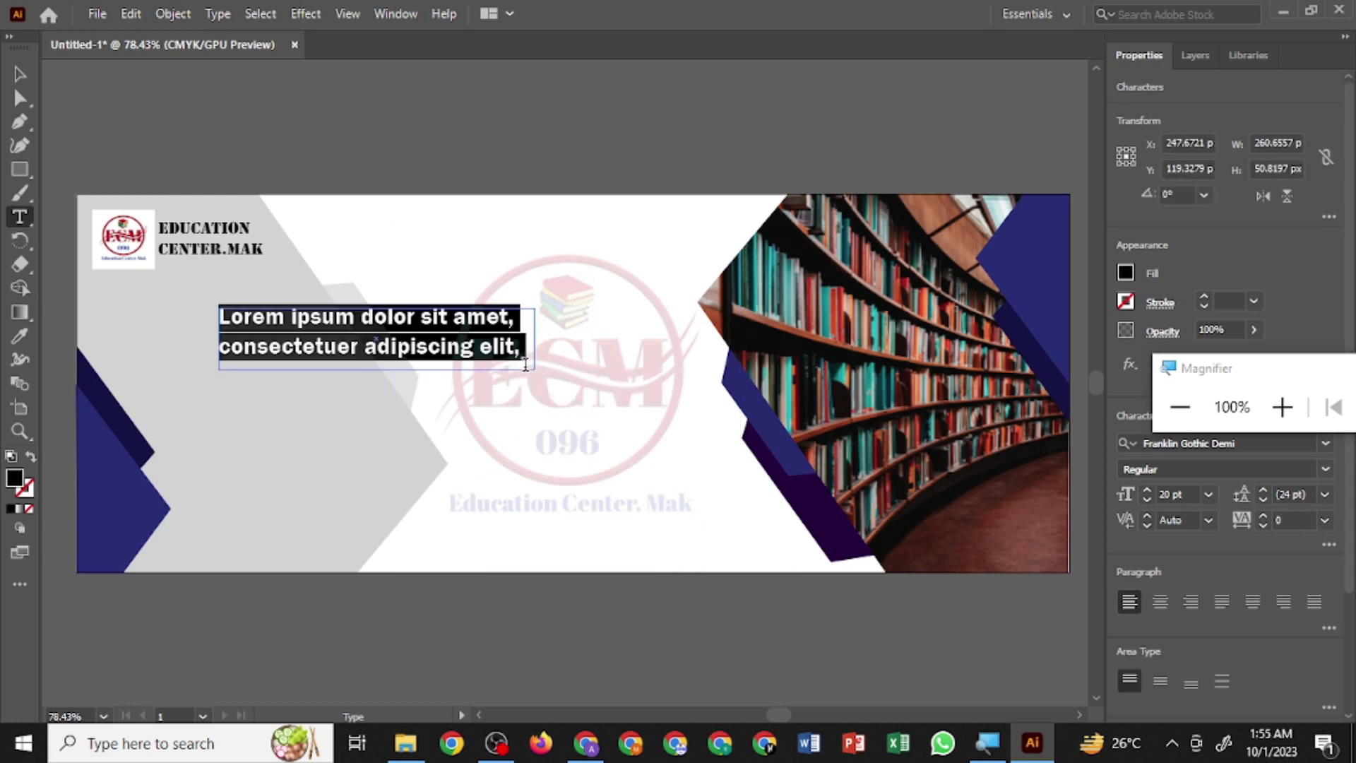
click(524, 356)
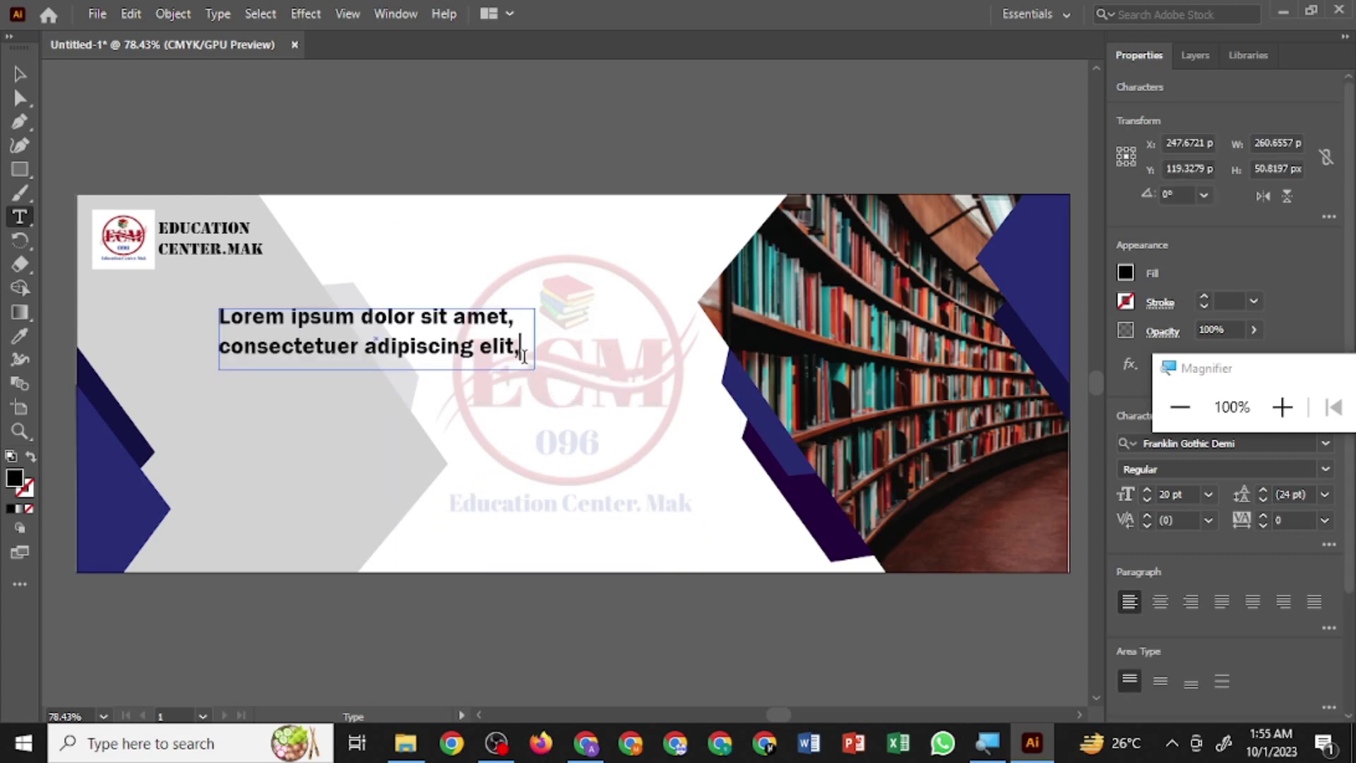
key(BackSpace)
key(BackSpace)
key(BackSpace)
key(BackSpace)
key(BackSpace)
key(BackSpace)
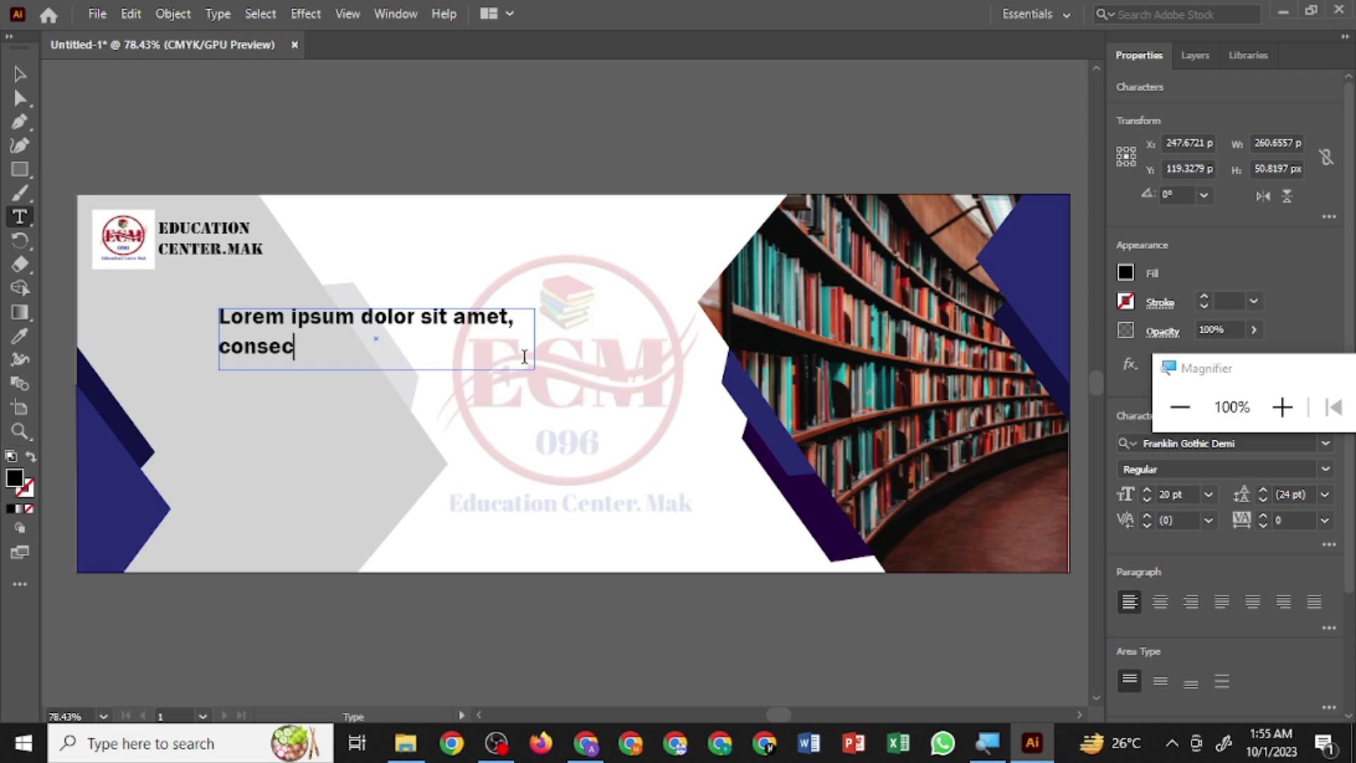
key(BackSpace)
key(BackSpace)
key(BackSpace)
key(BackSpace)
key(BackSpace)
key(BackSpace)
key(BackSpace)
key(BackSpace)
key(BackSpace)
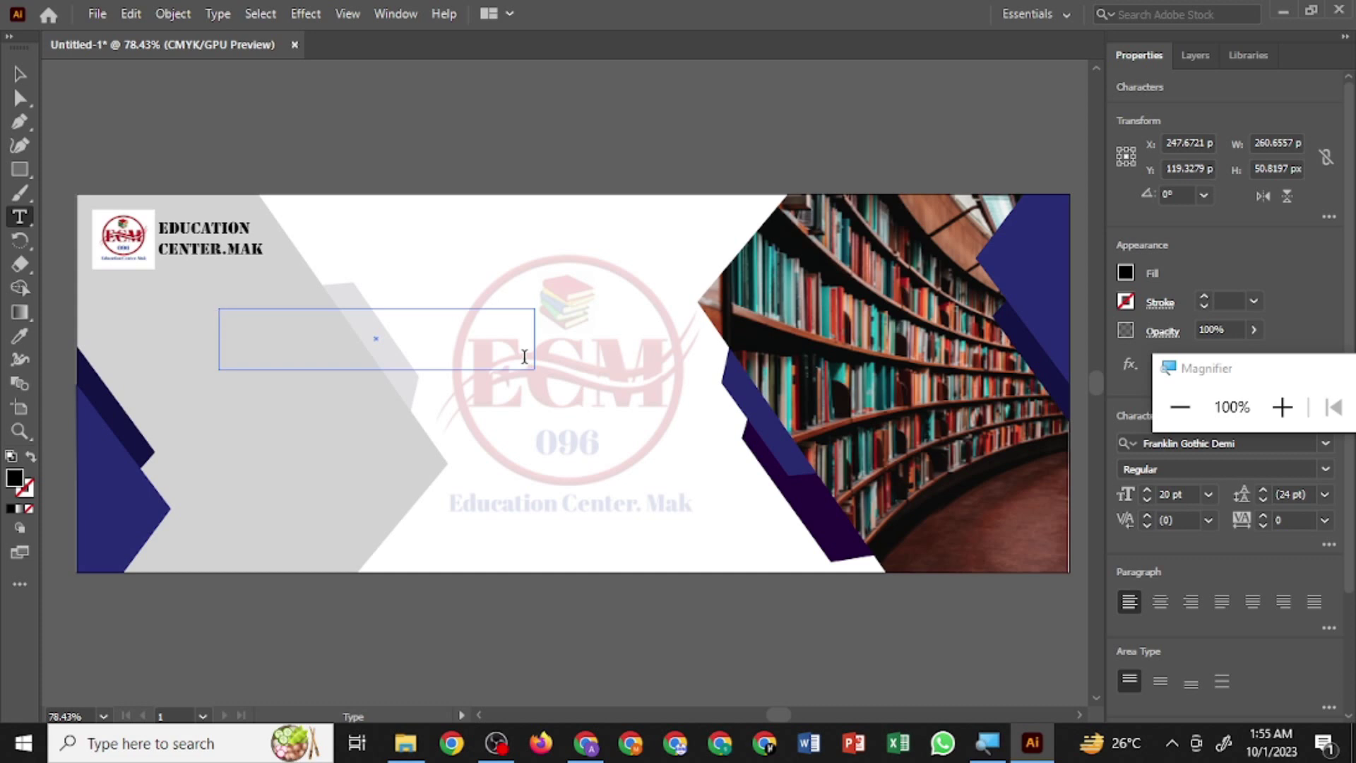
text(WEBINAR )
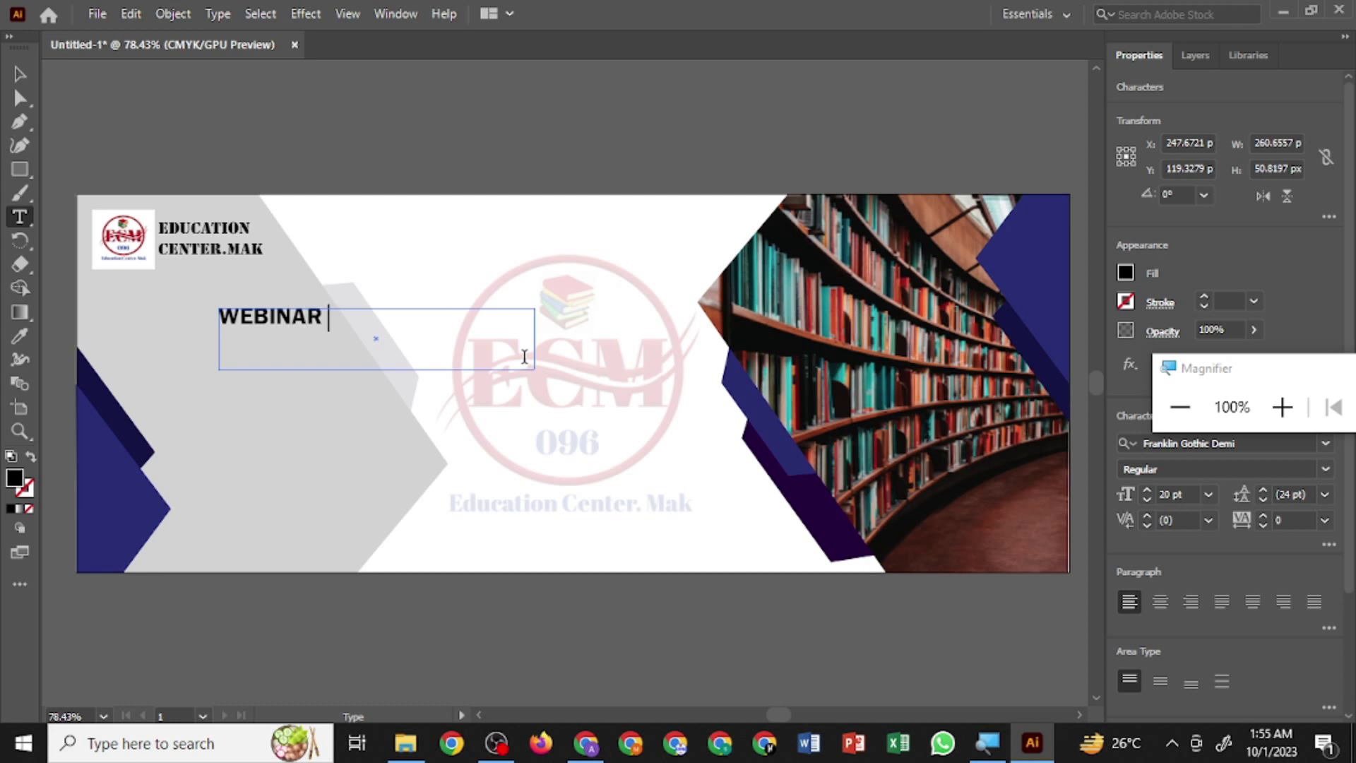
text(ECM)
- Set the WEBINAR ECM text to 35 pt Arial Rounded MT Bold
drag(394, 323, 210, 315)
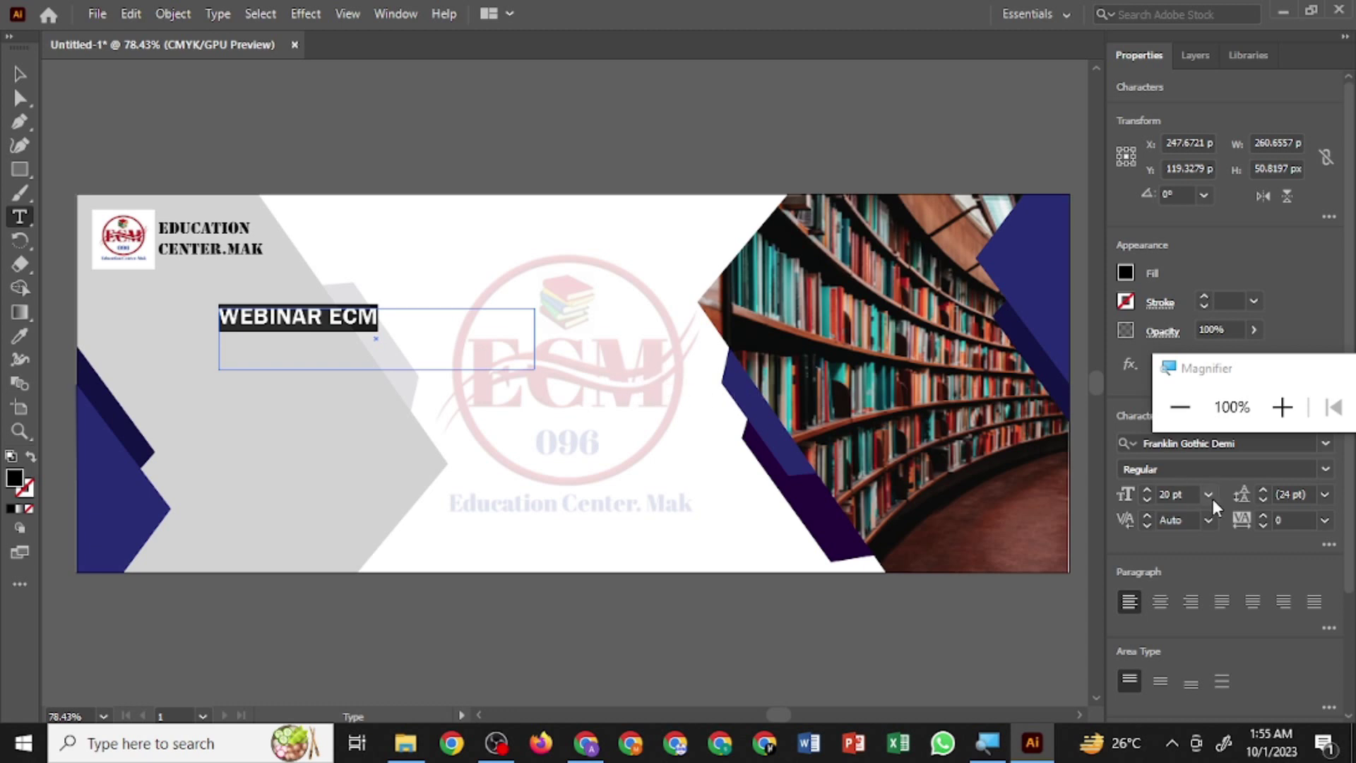
click(1146, 492)
click(1146, 492)
click(1146, 492)
click(1146, 492)
click(1145, 492)
click(1146, 492)
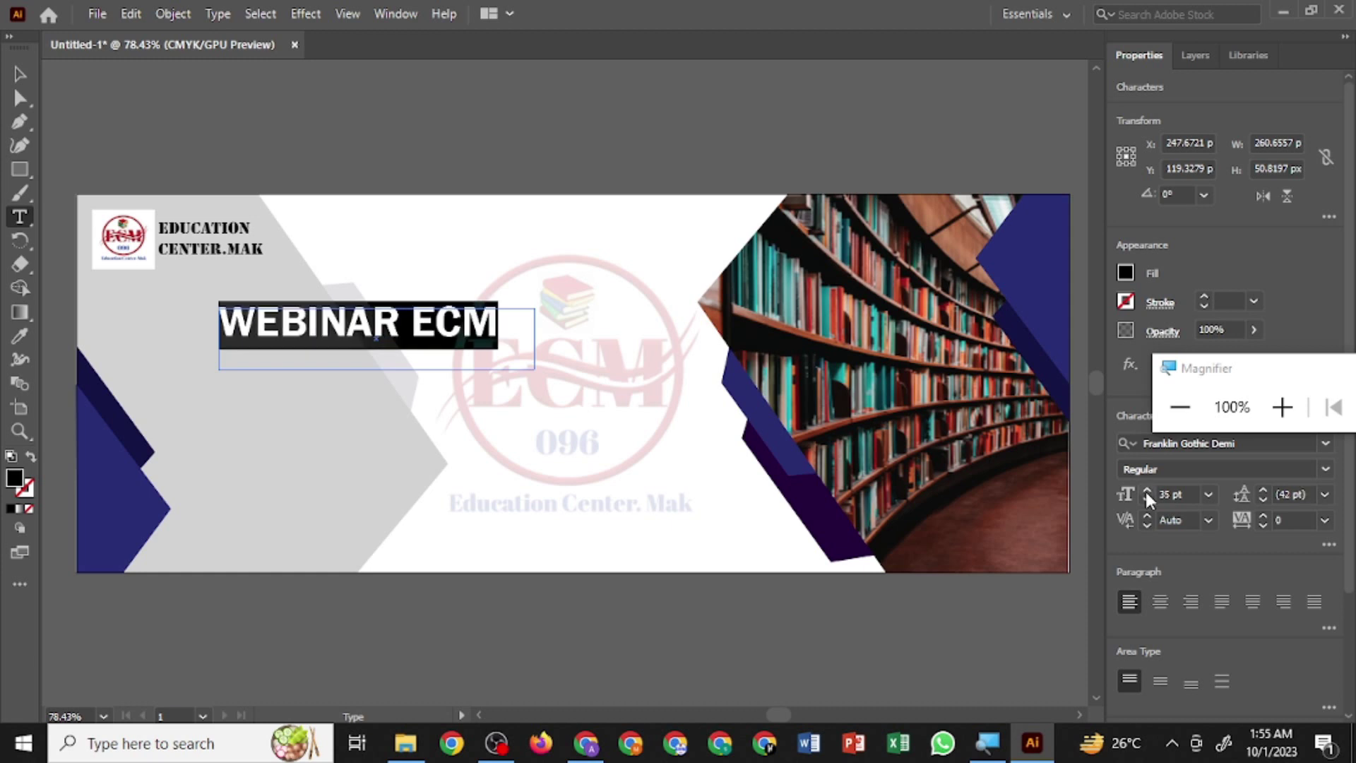
click(1326, 443)
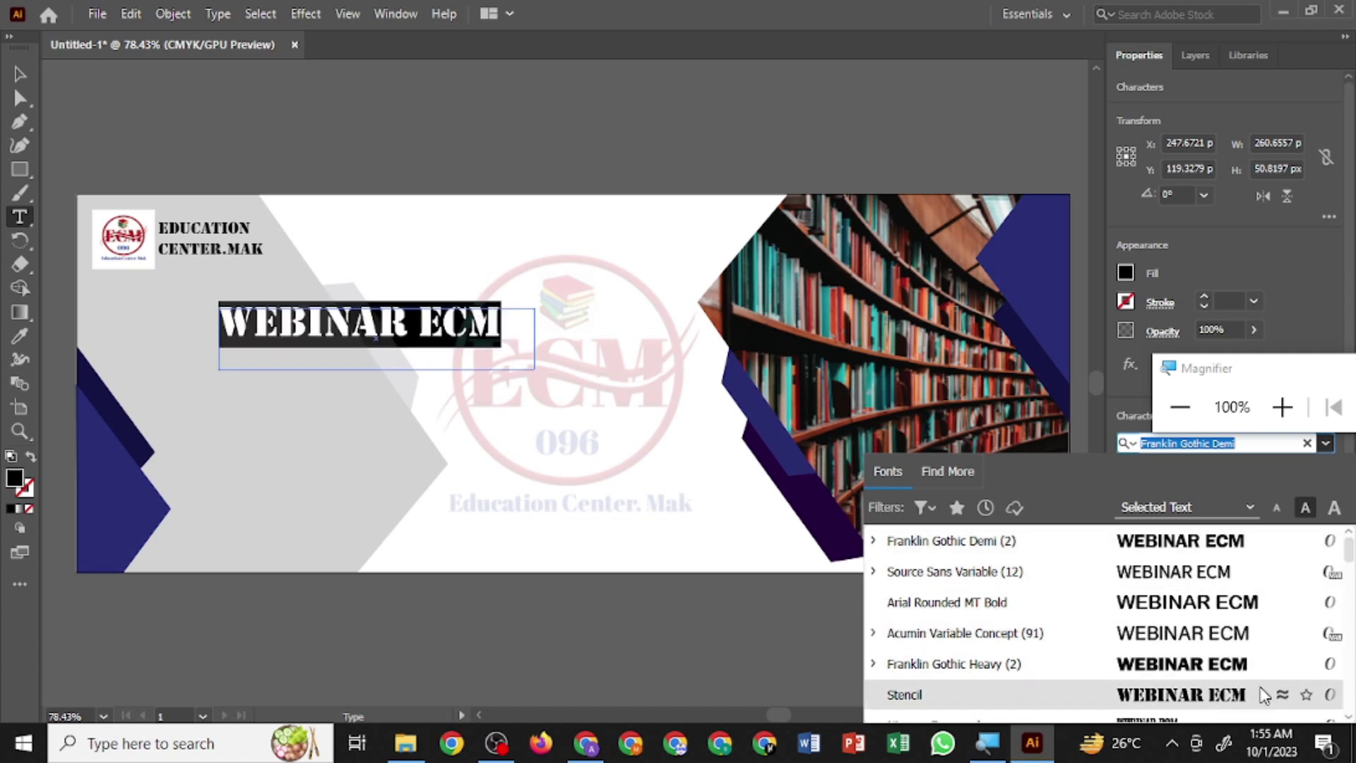
click(1261, 611)
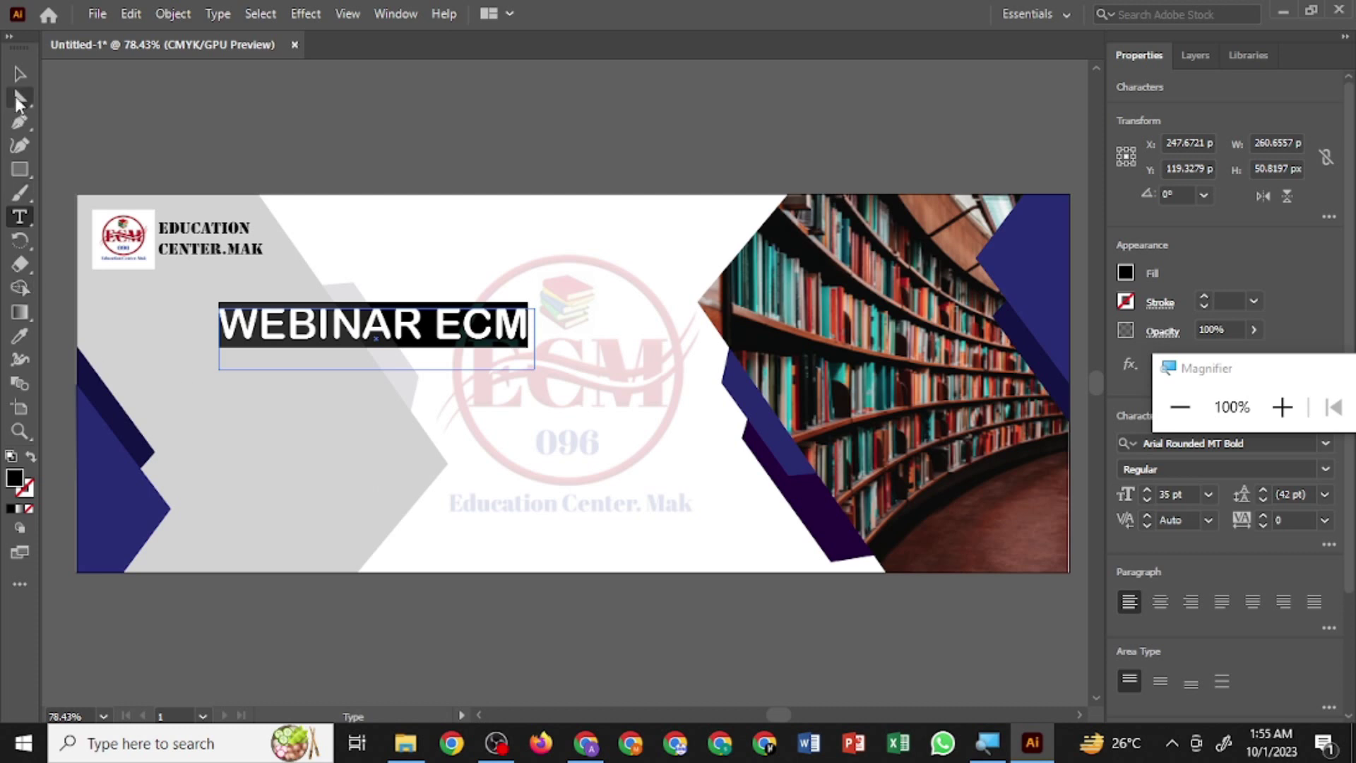
click(19, 74)
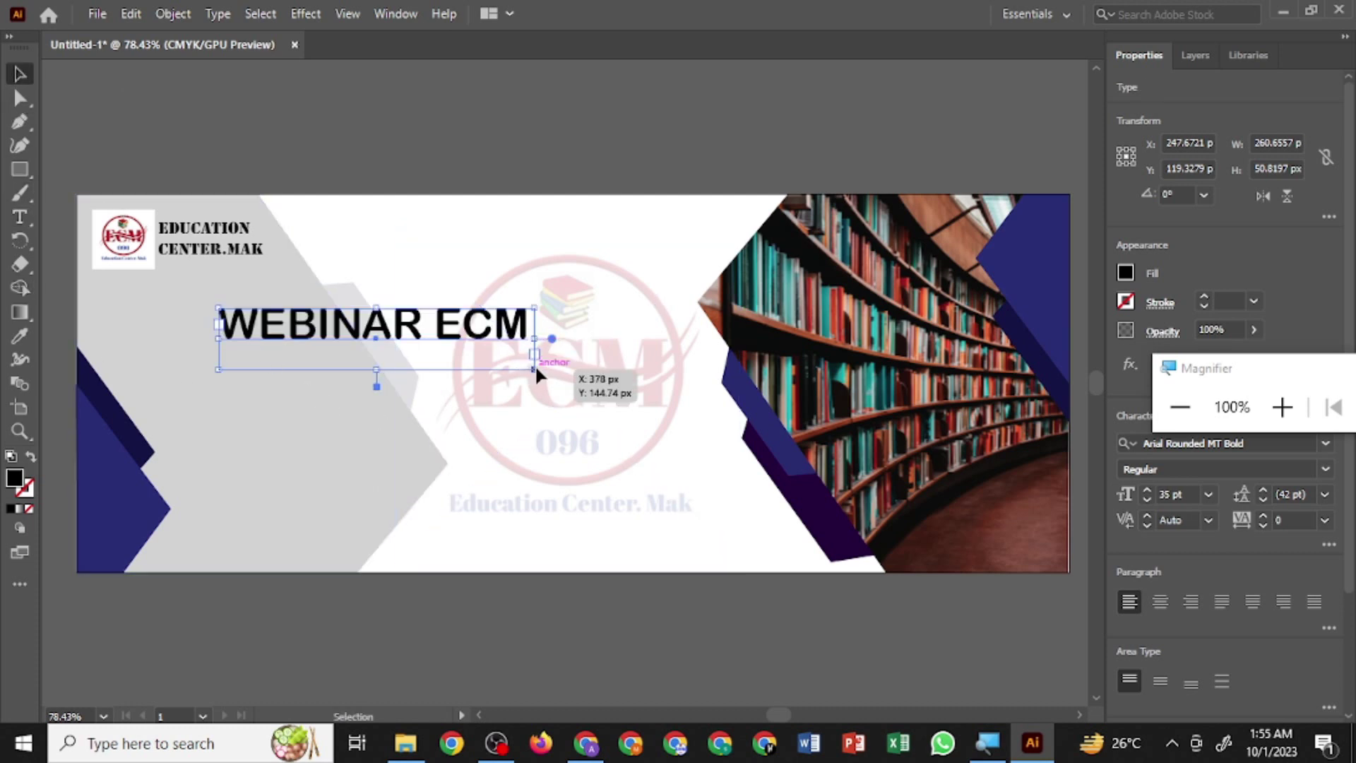
- Undo the logo move, enlarge WEBINAR ECM to 39 pt, and draw a text box beneath it
mouse_move(537, 368)
mouse_down()
mouse_move(565, 377)
mouse_move(530, 323)
mouse_move(384, 325)
mouse_up()
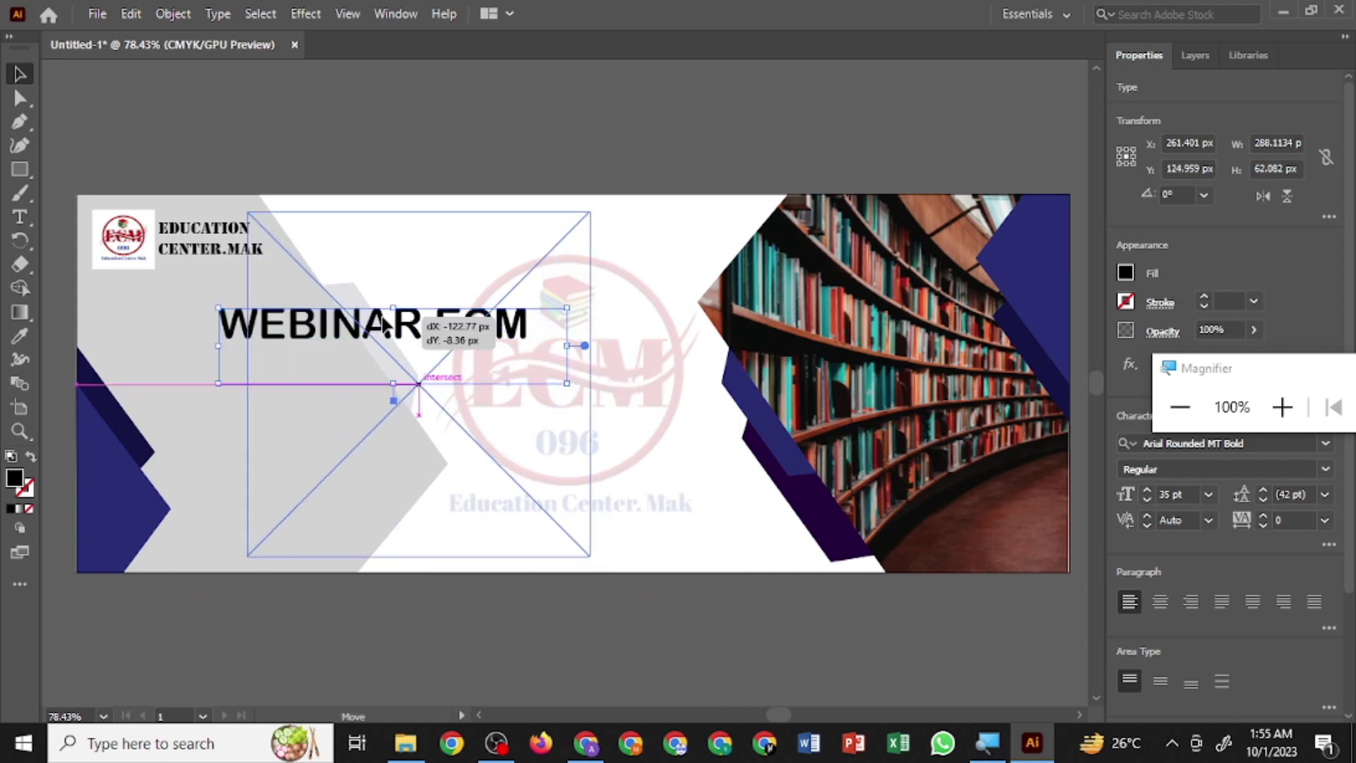
key(ctrl+z)
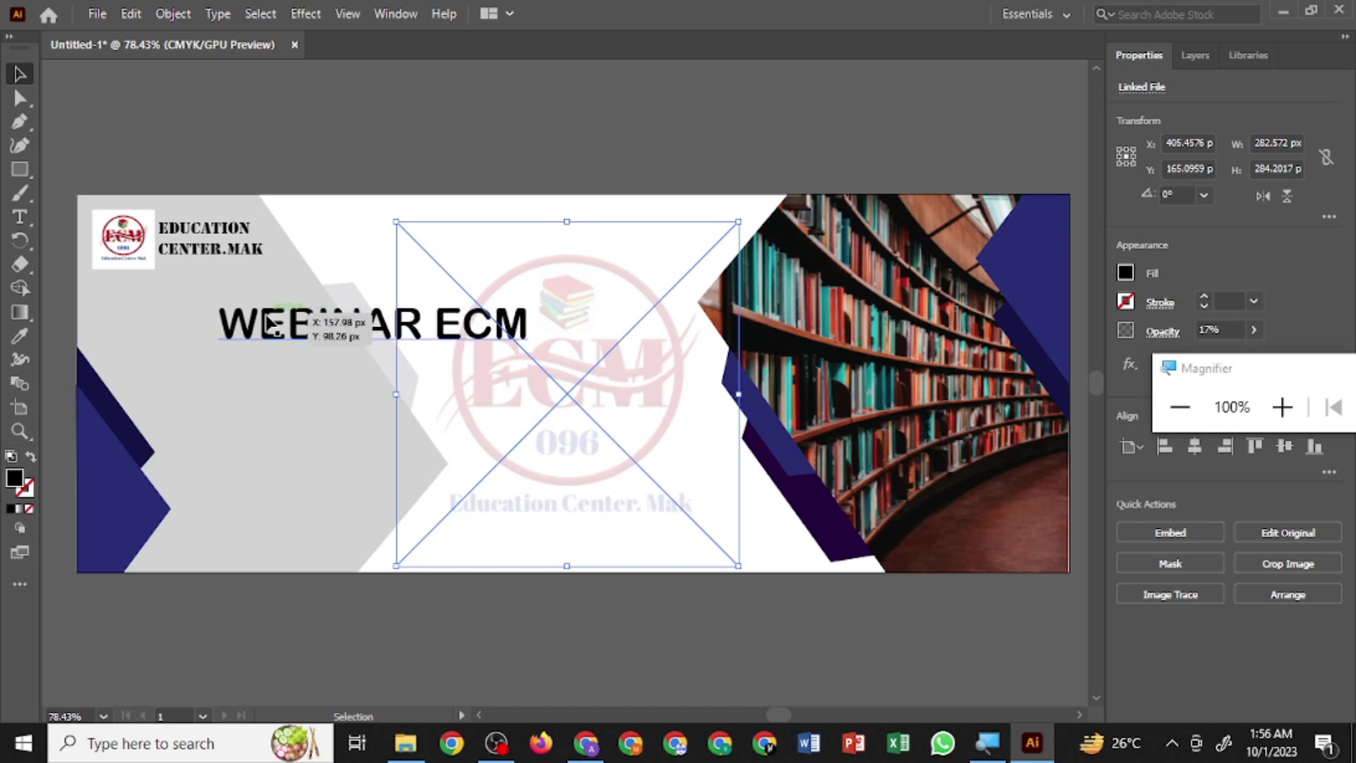
double_click(268, 324)
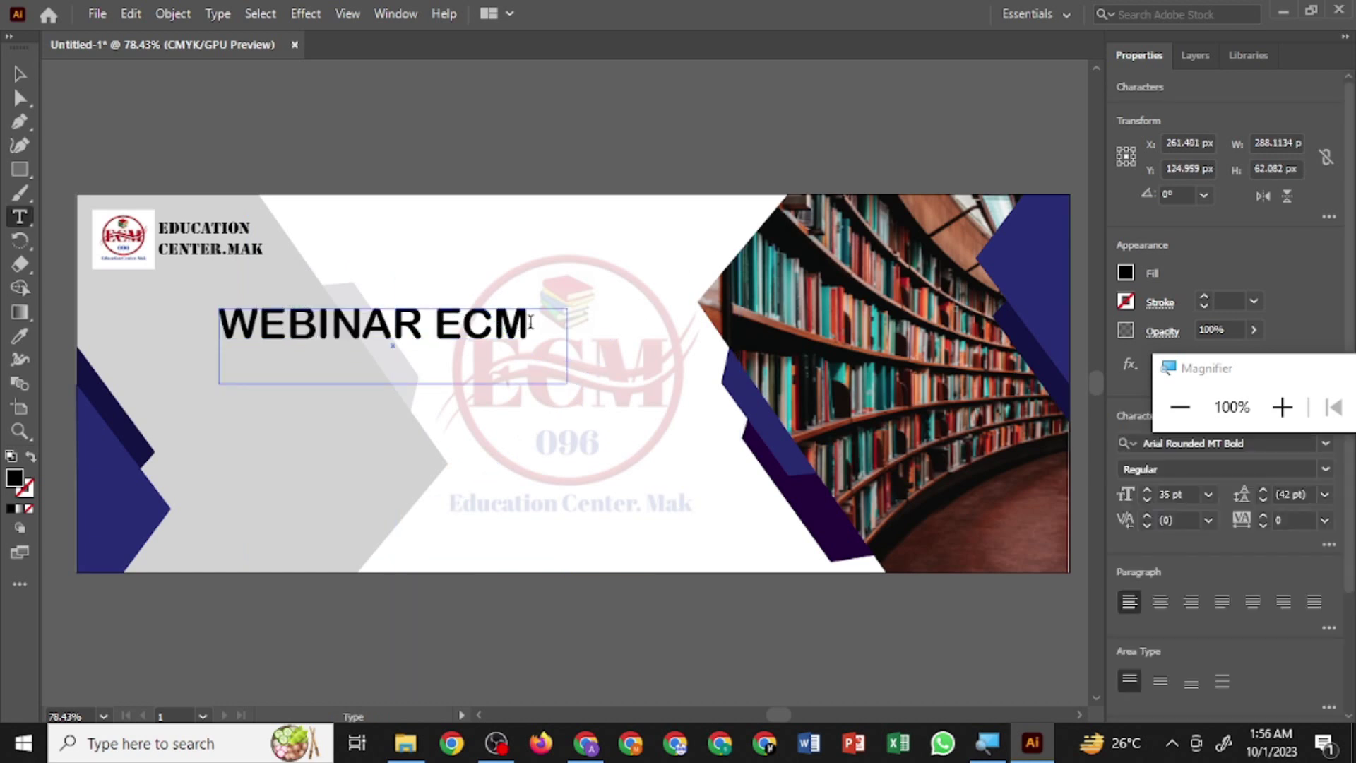
drag(531, 323, 58, 313)
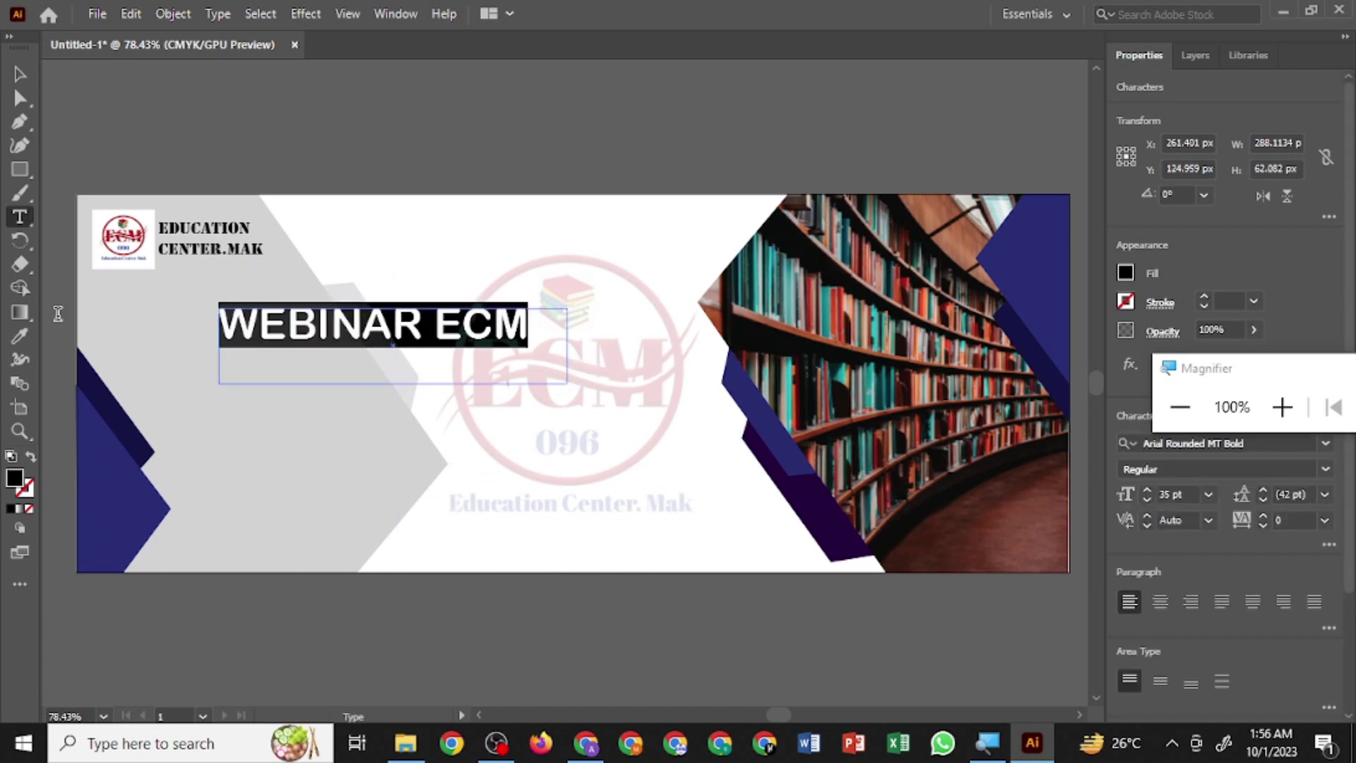
click(1147, 489)
click(1147, 490)
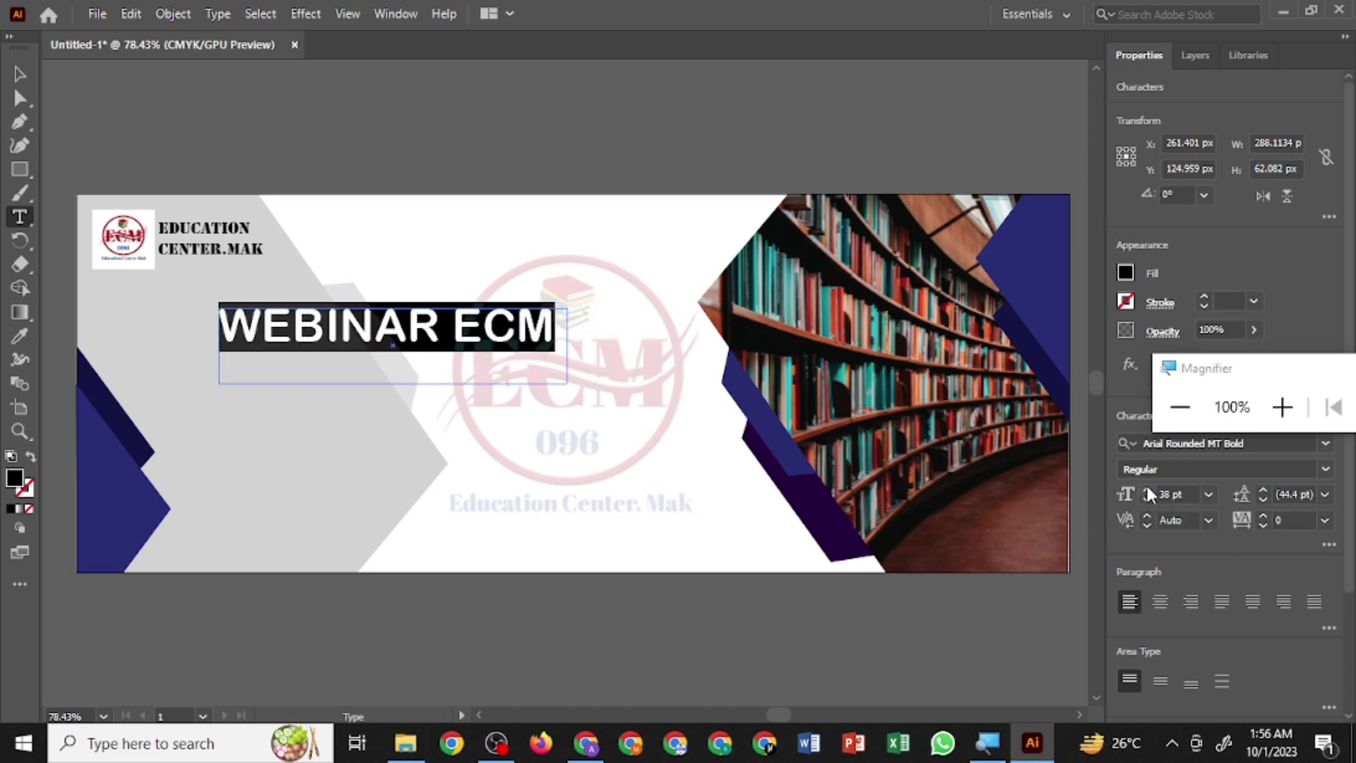
click(1147, 490)
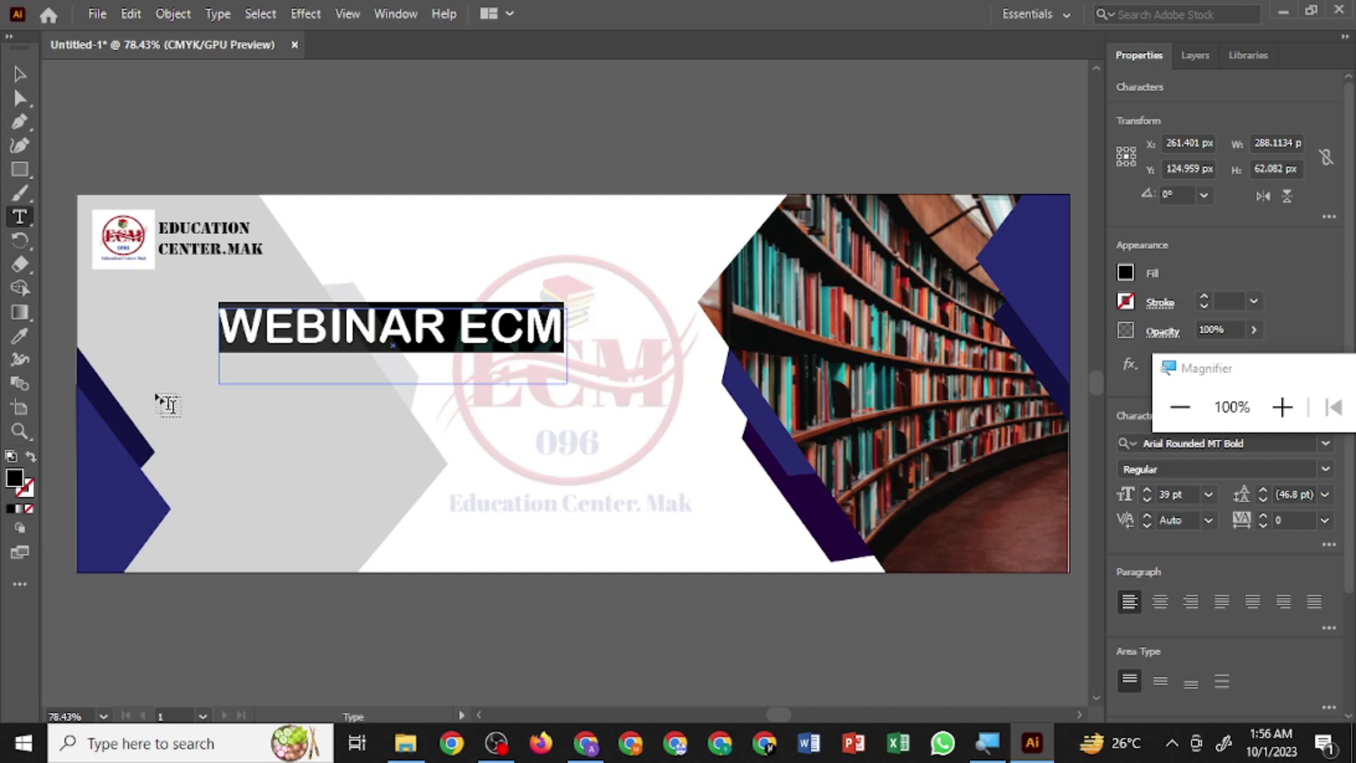
click(136, 363)
mouse_move(233, 366)
mouse_down()
mouse_move(317, 400)
mouse_move(557, 412)
mouse_up()
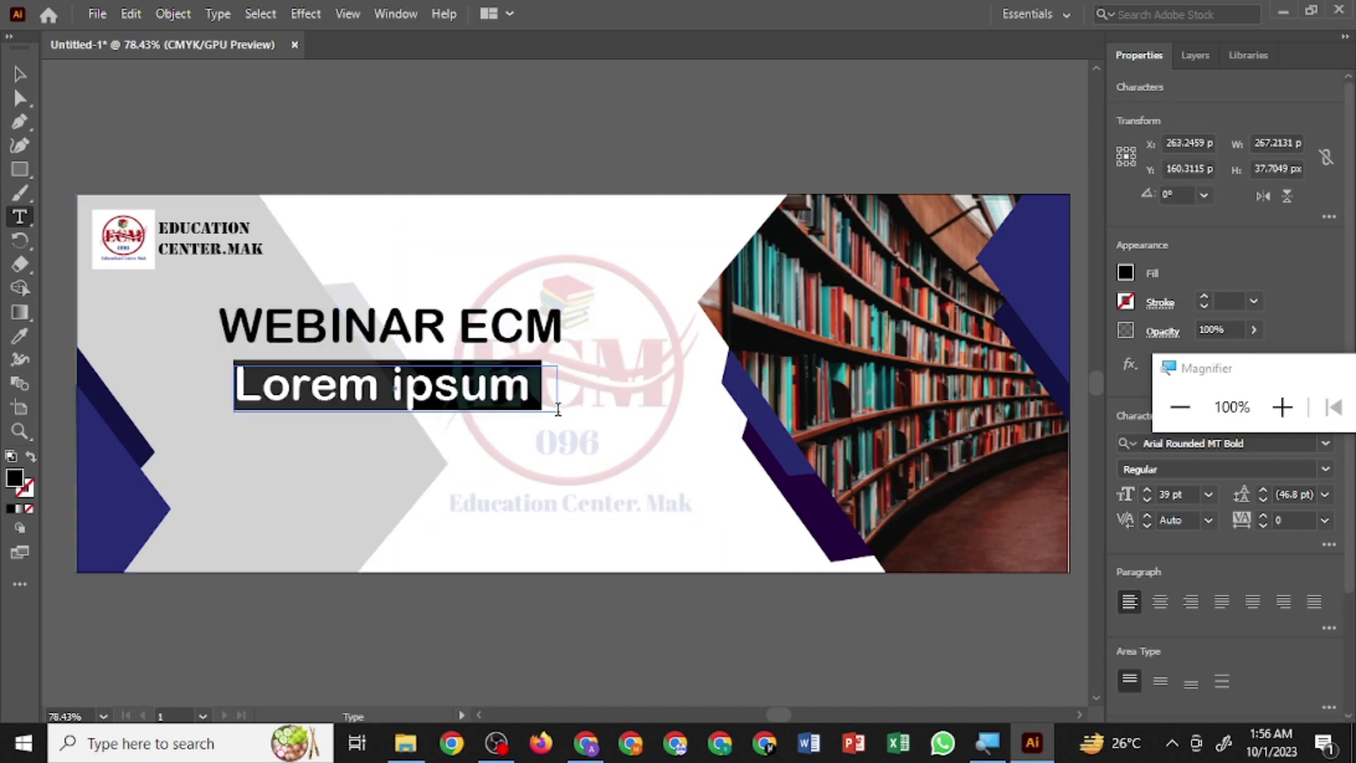
- Replace the Lorem ipsum placeholder with the word 'CONFERENCE'
click(537, 387)
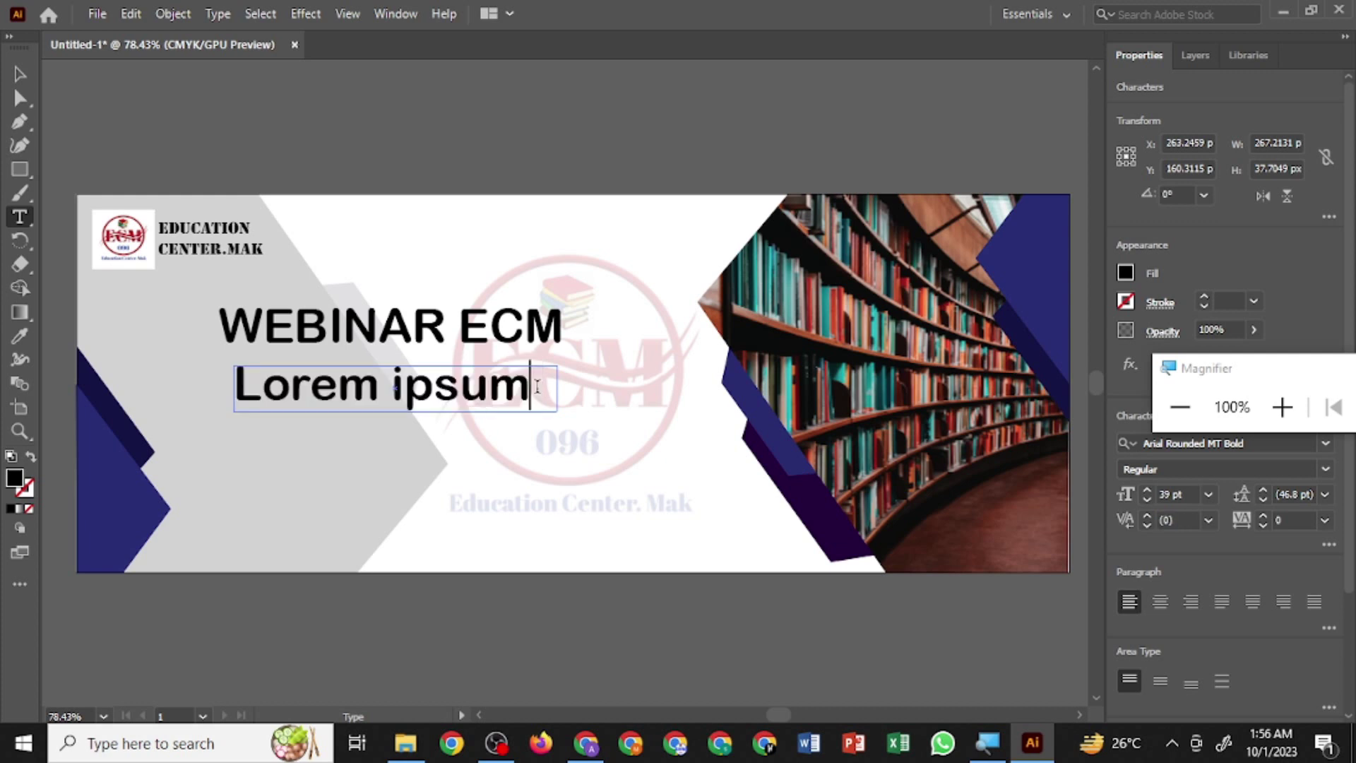
key(BackSpace)
key(BackSpace)
key(BackSpace)
text(C)
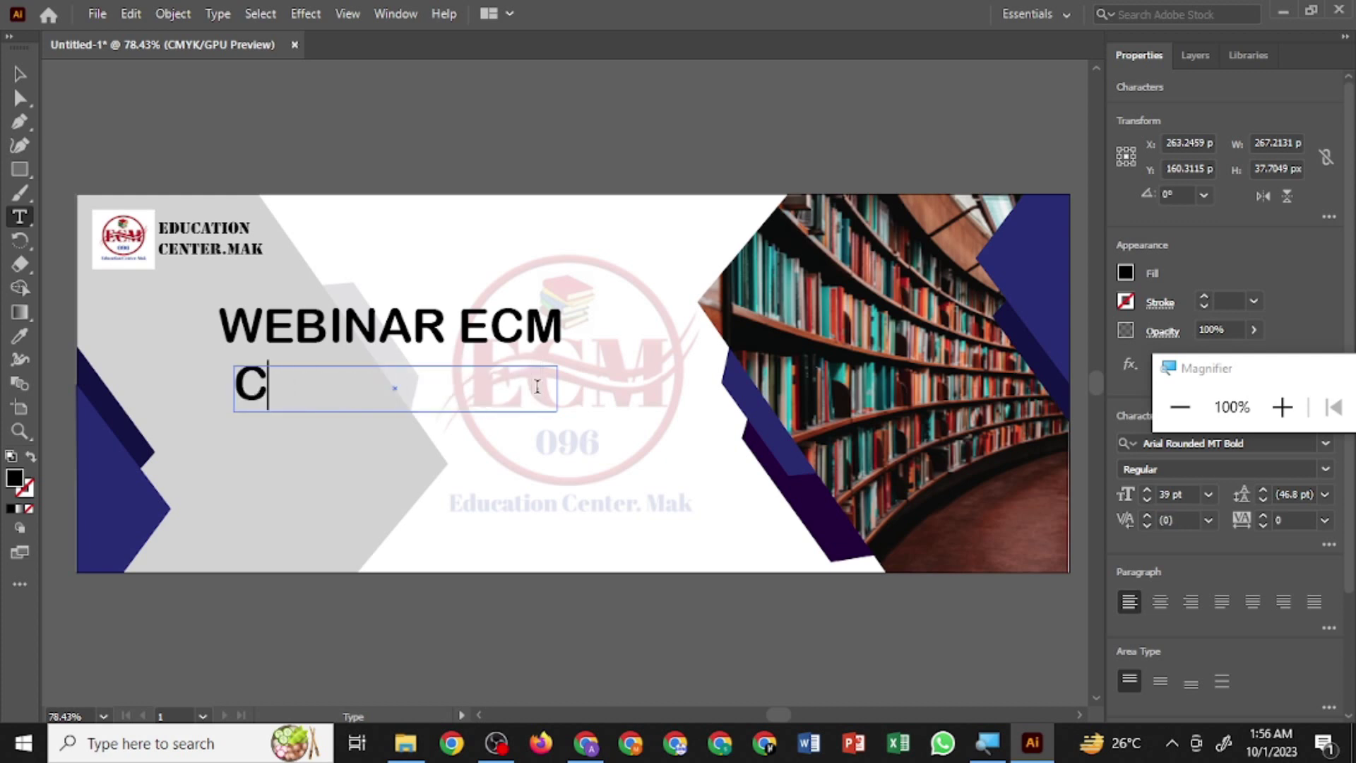
text(on)
key(BackSpace)
key(BackSpace)
text(C)
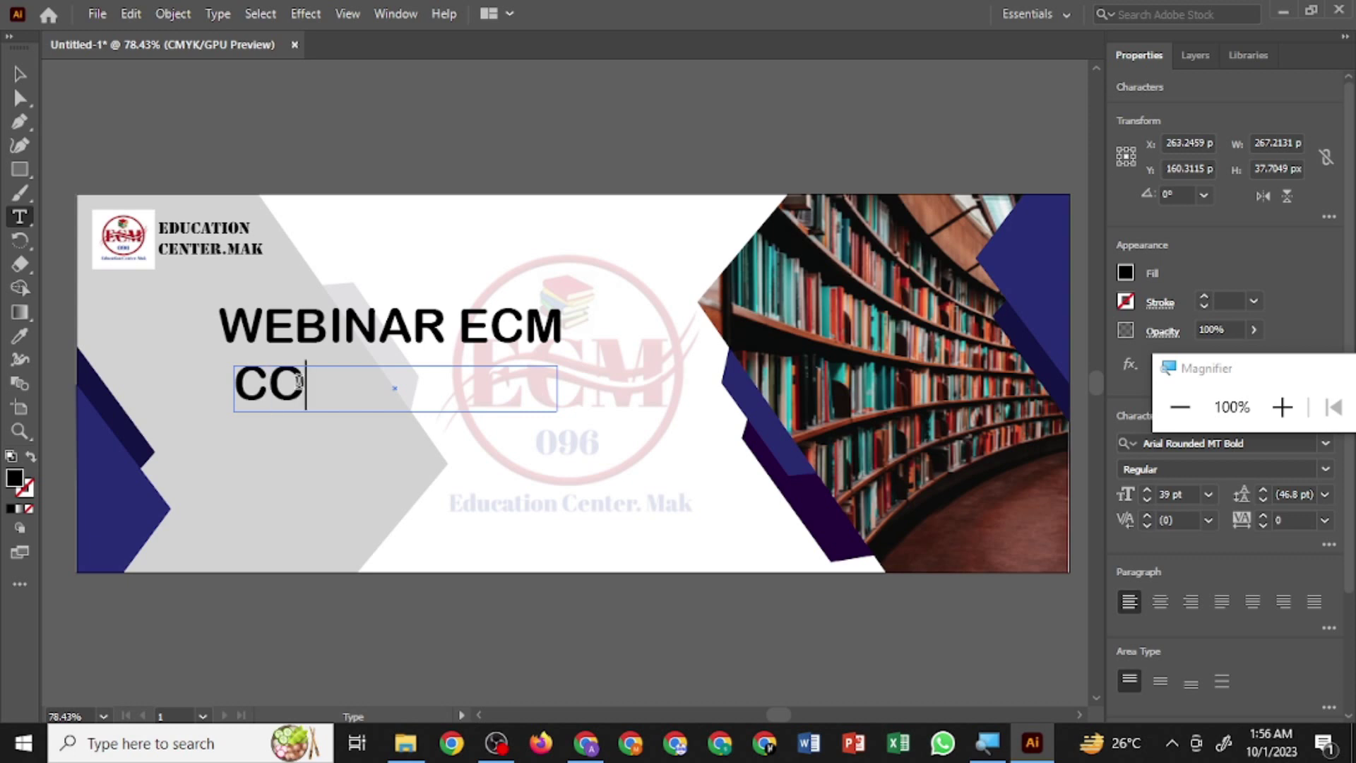
text(M)
key(BackSpace)
text(N)
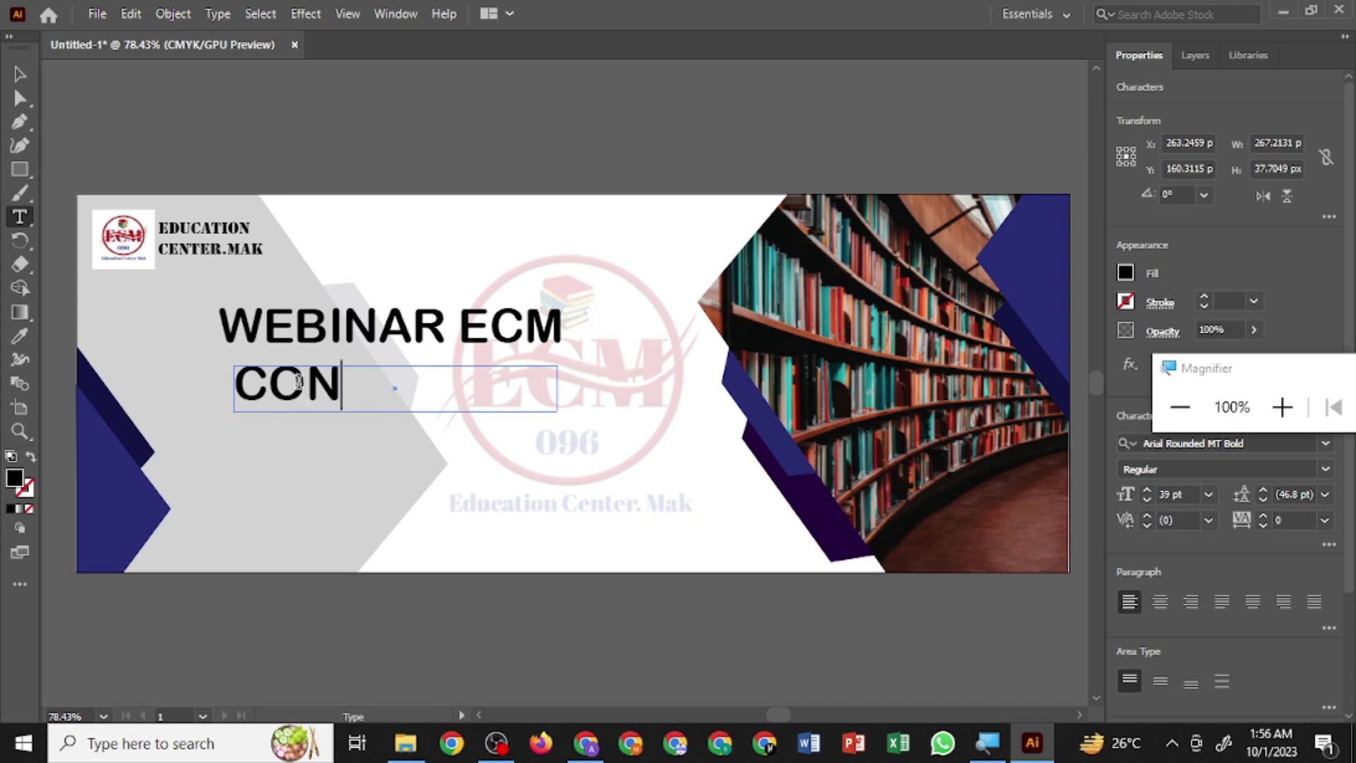
text(F)
text(ERE)
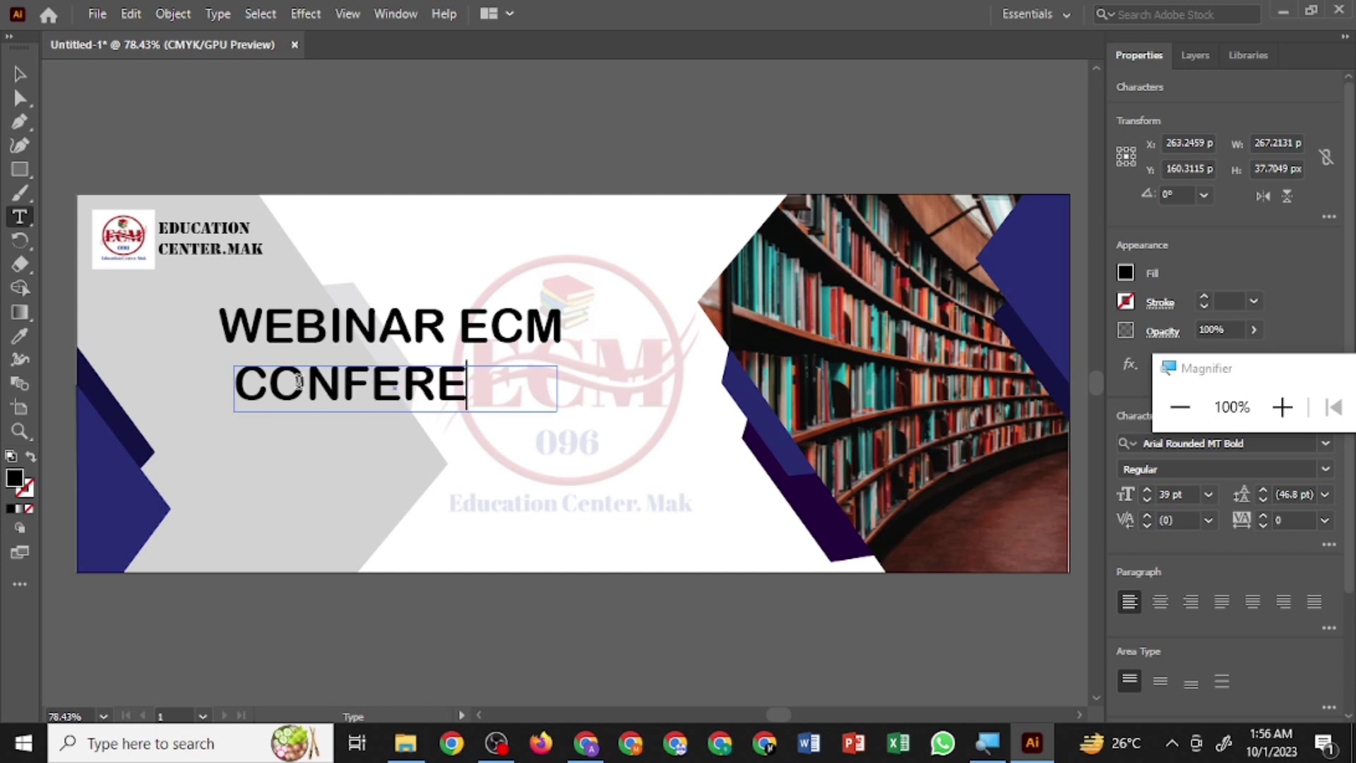
text(N)
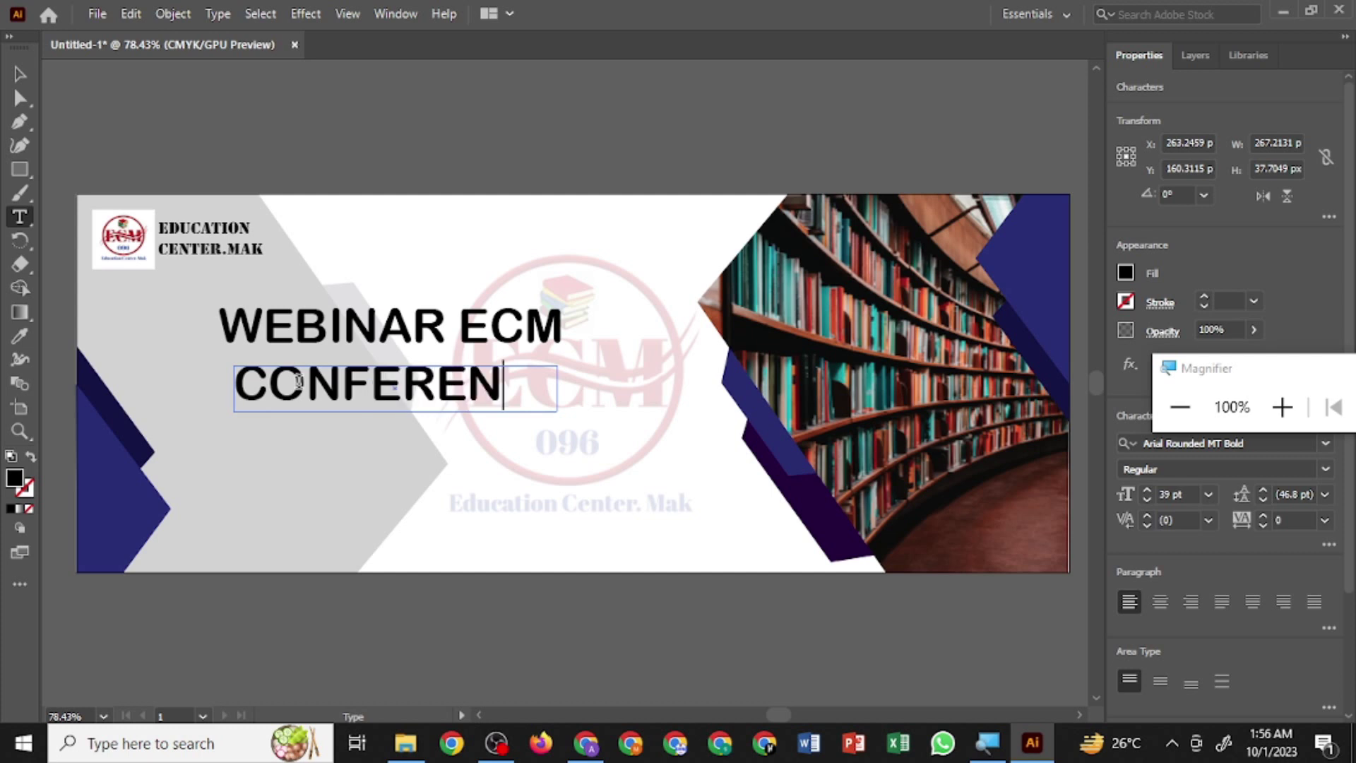
text(CE)
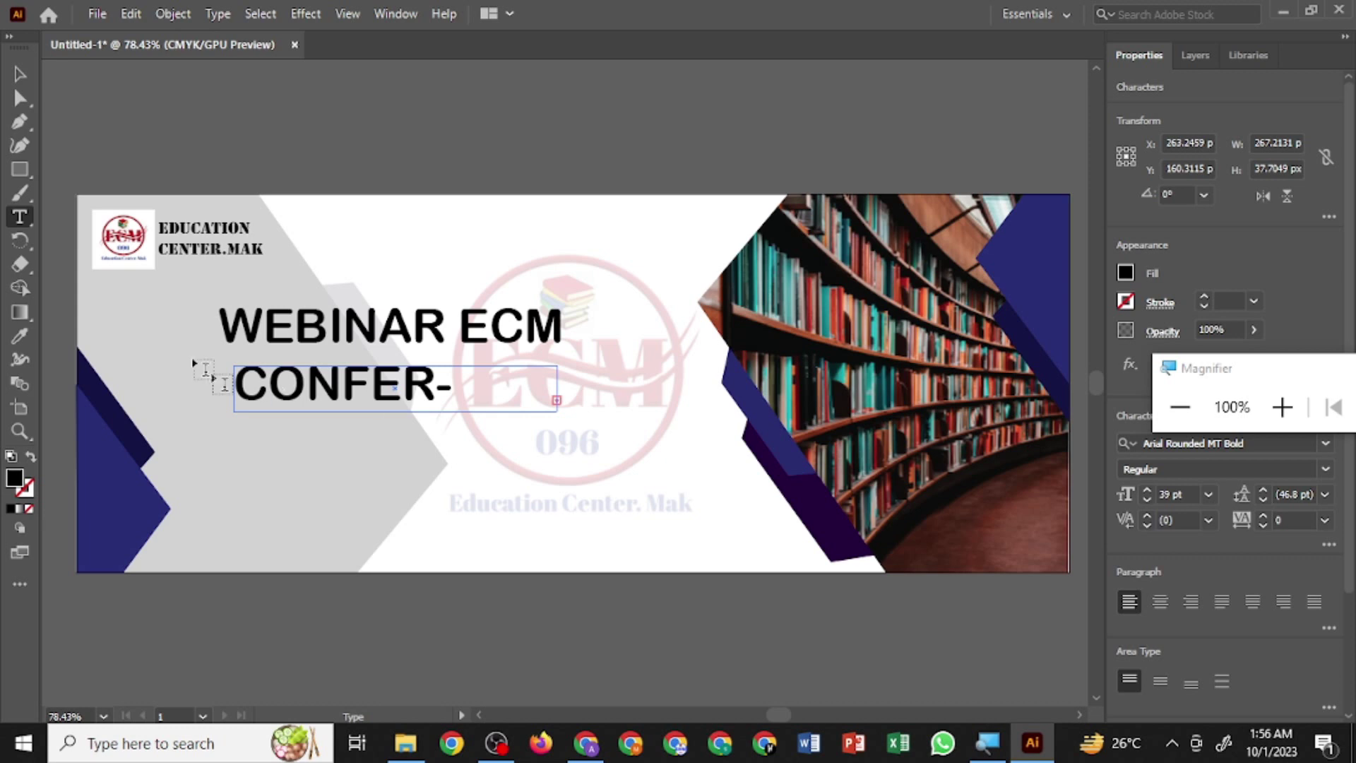
- Widen the CONFERENCE frame to one line and move it under WEBINAR ECM
click(24, 80)
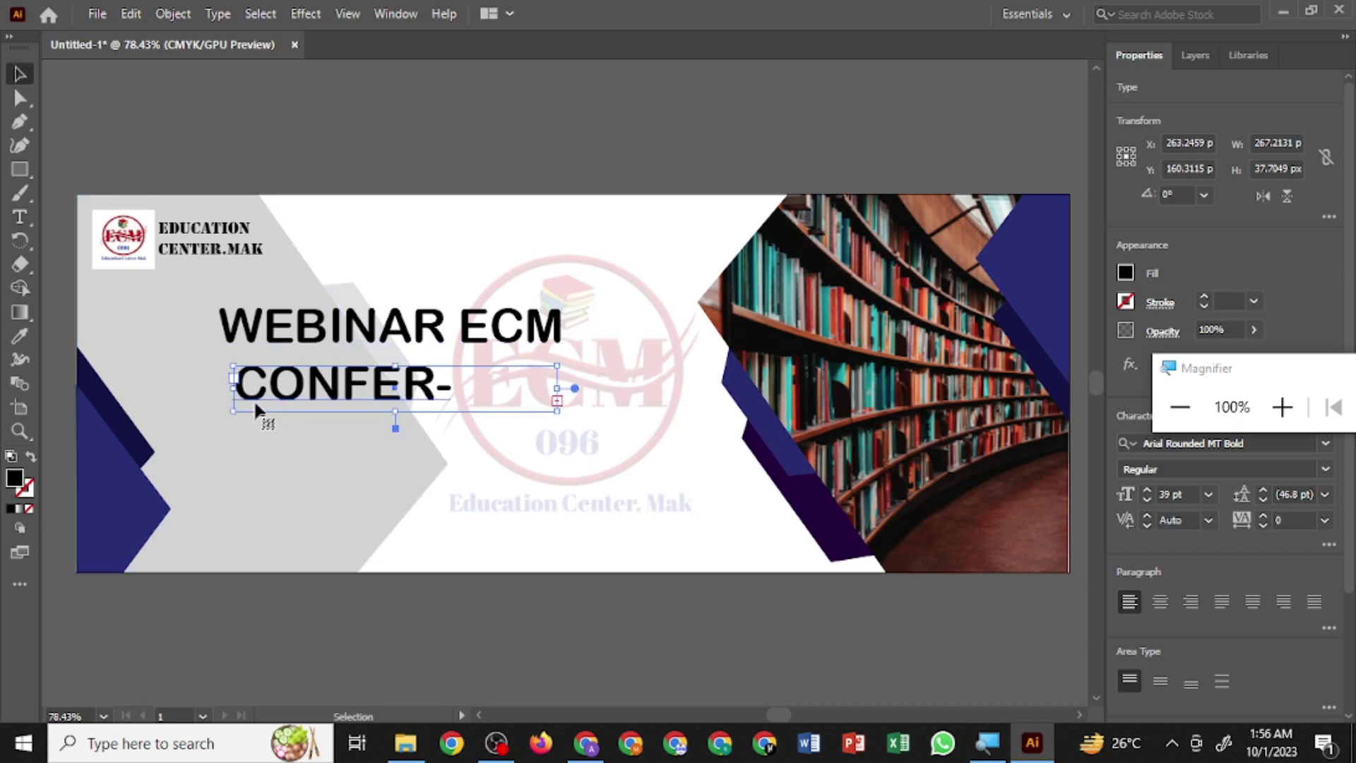
drag(557, 389, 592, 382)
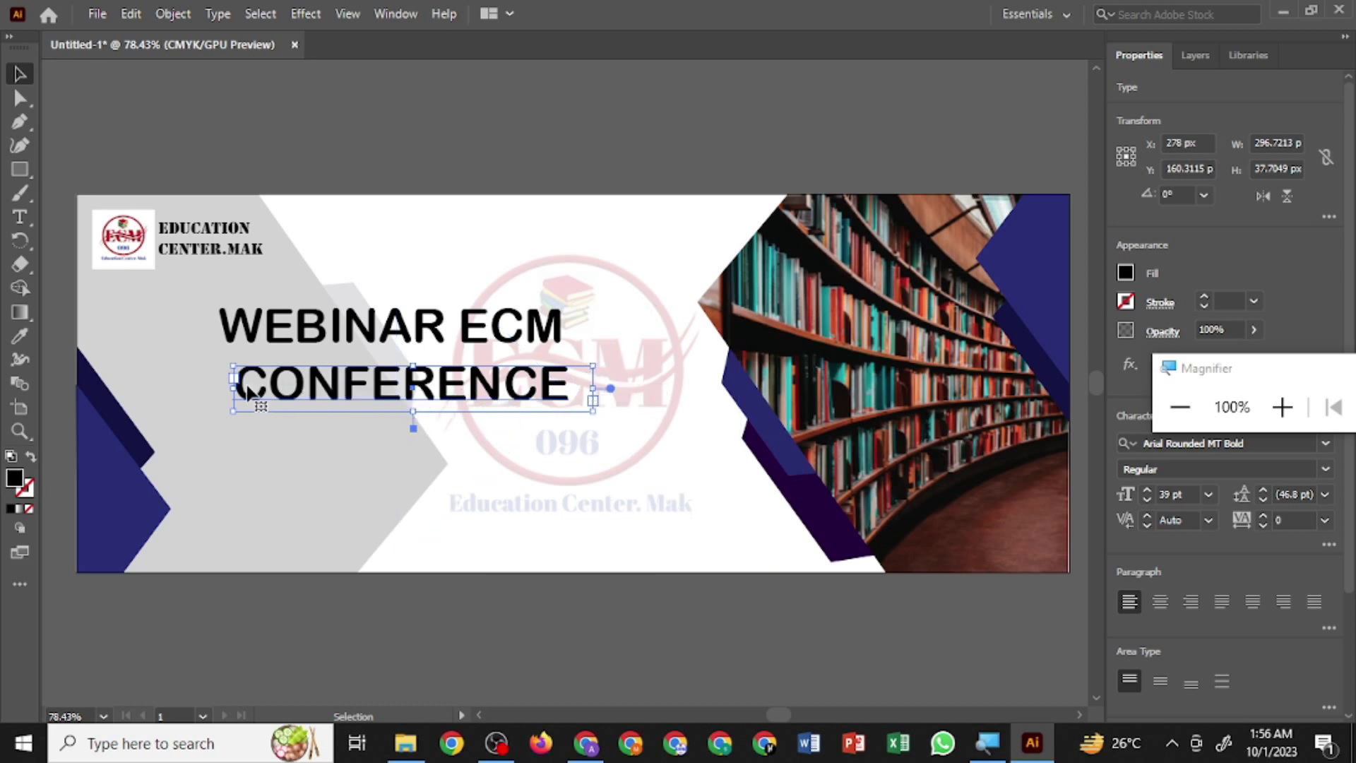
drag(561, 397, 530, 391)
triple_click(367, 379)
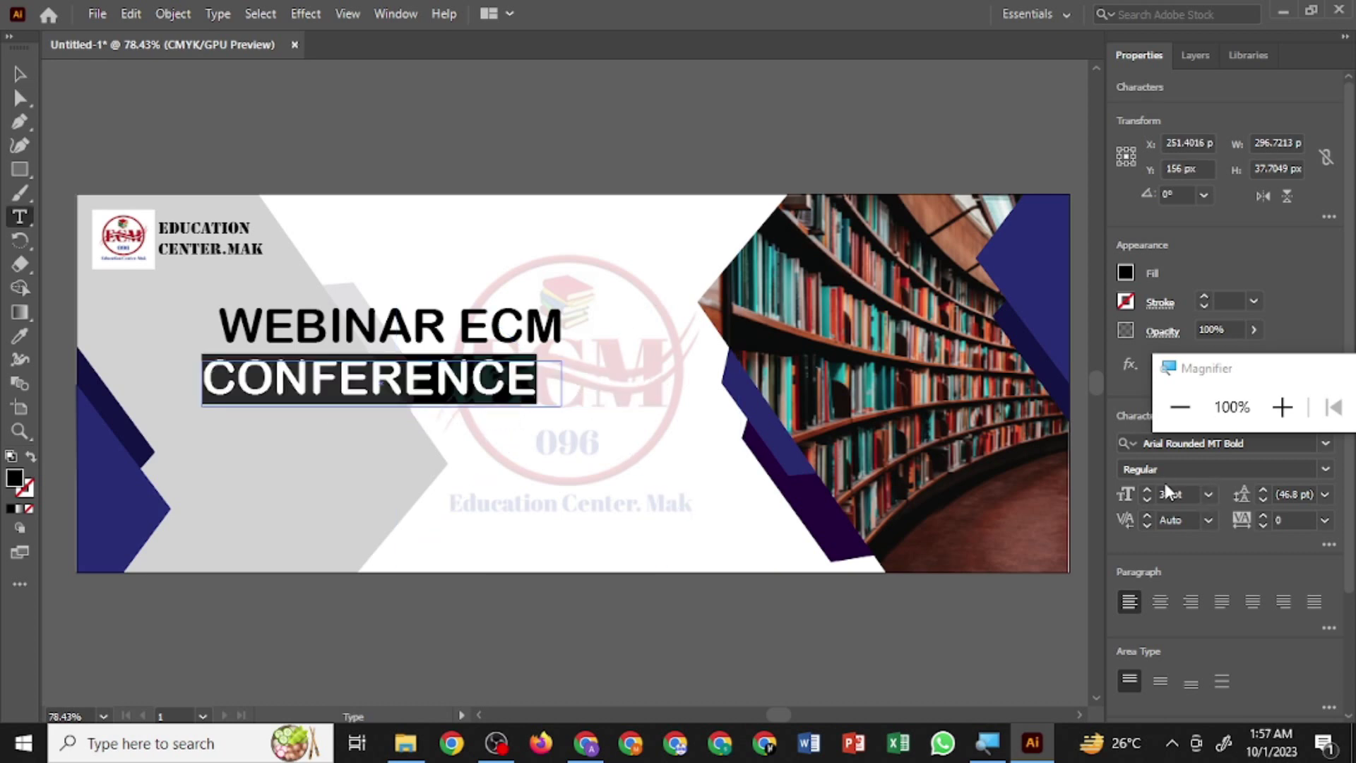
- Set CONFERENCE in Franklin Gothic Demi with a deep navy fill (about C100 M100 Y43 K56)
click(1326, 443)
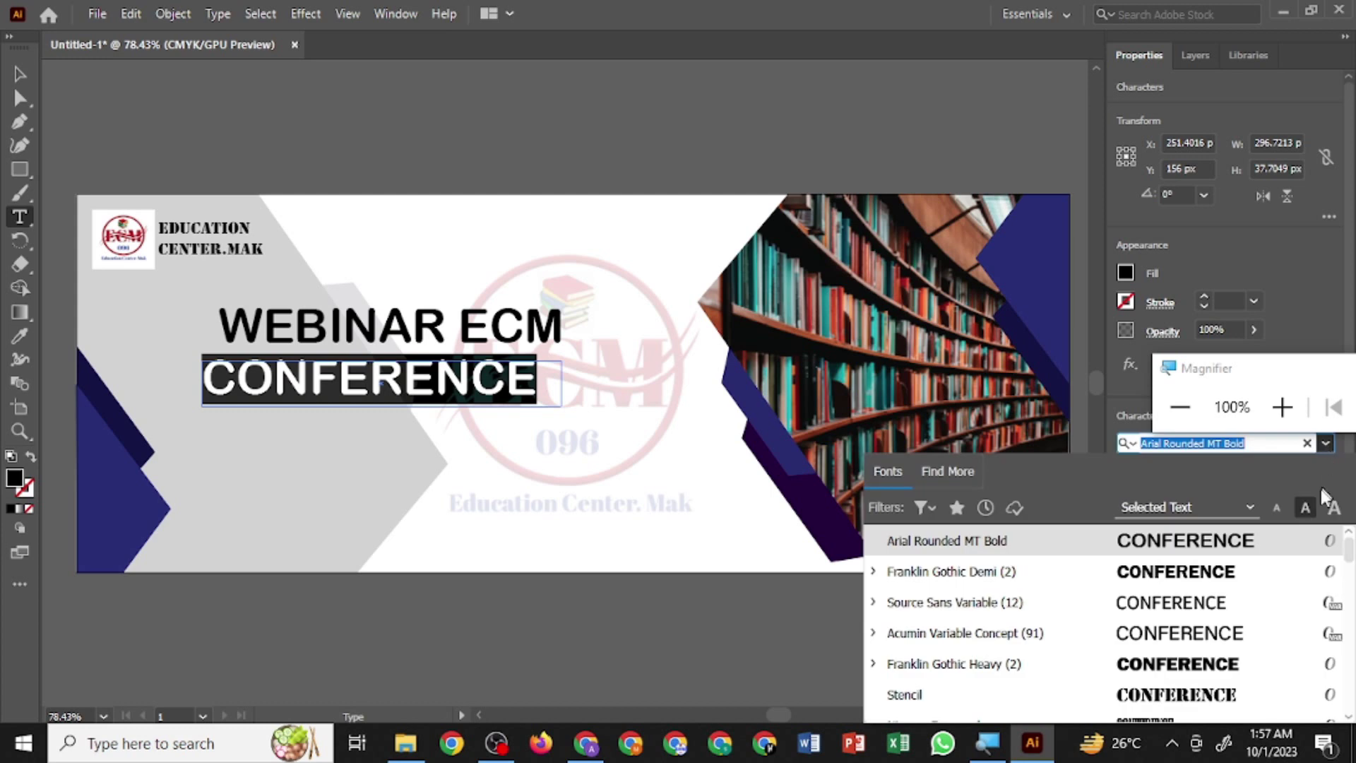
click(1253, 577)
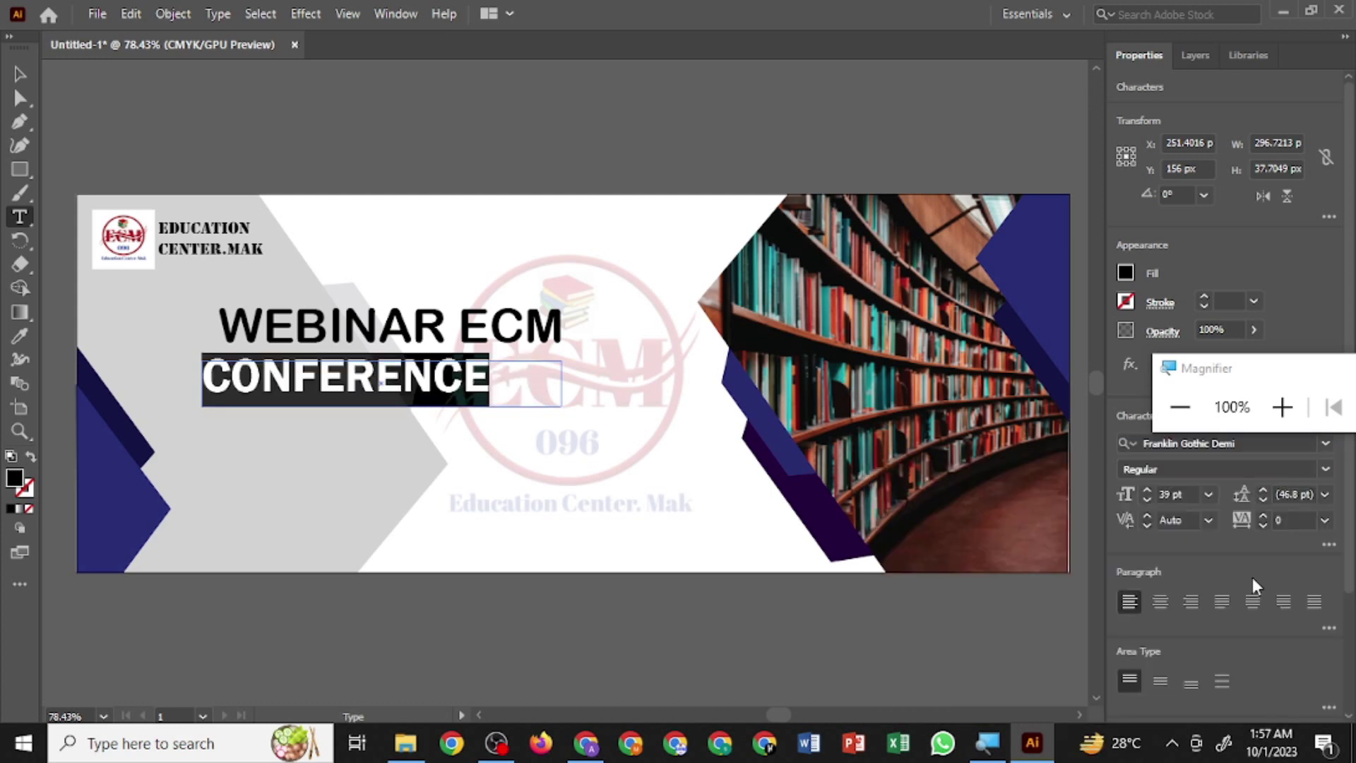
click(1127, 272)
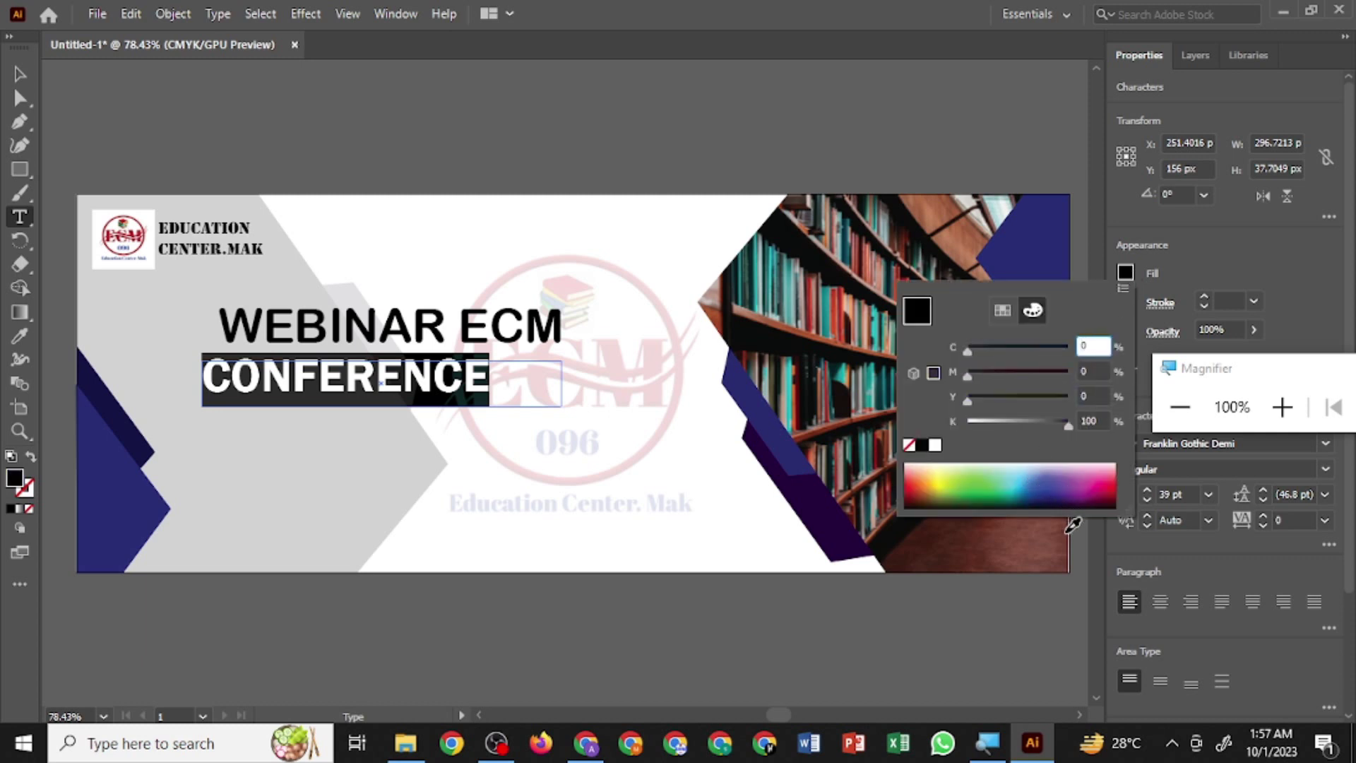
drag(1066, 495, 1056, 493)
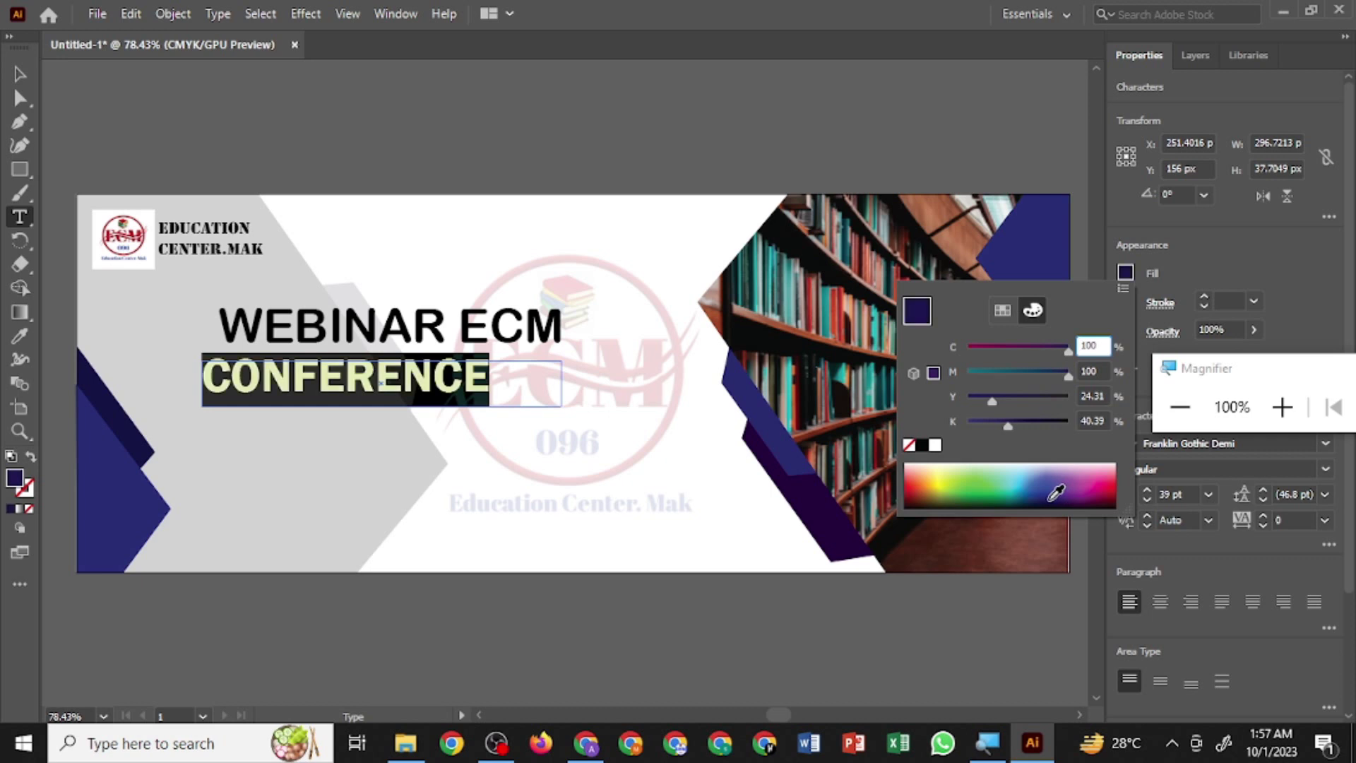
mouse_move(1007, 424)
mouse_down()
mouse_move(1024, 424)
mouse_move(1017, 404)
mouse_up()
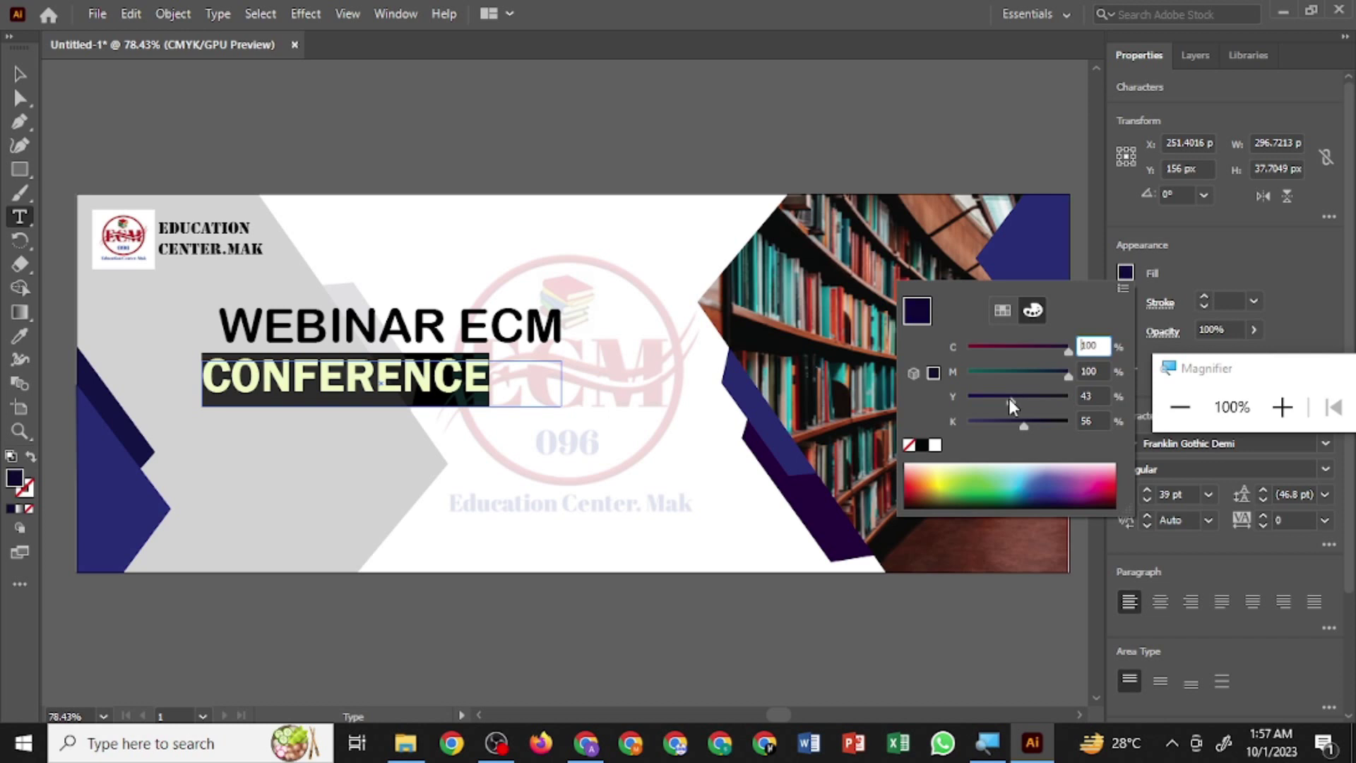
click(956, 610)
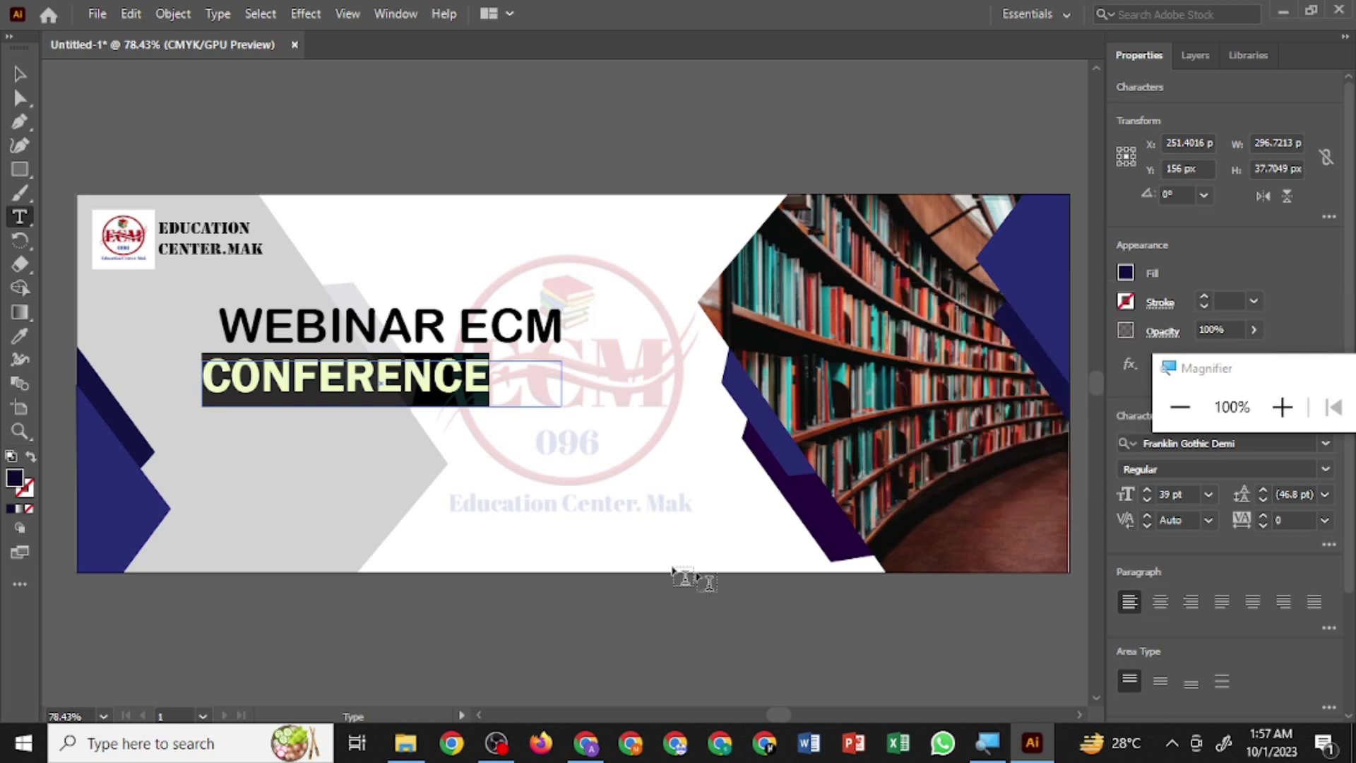
ctrl+click(315, 464)
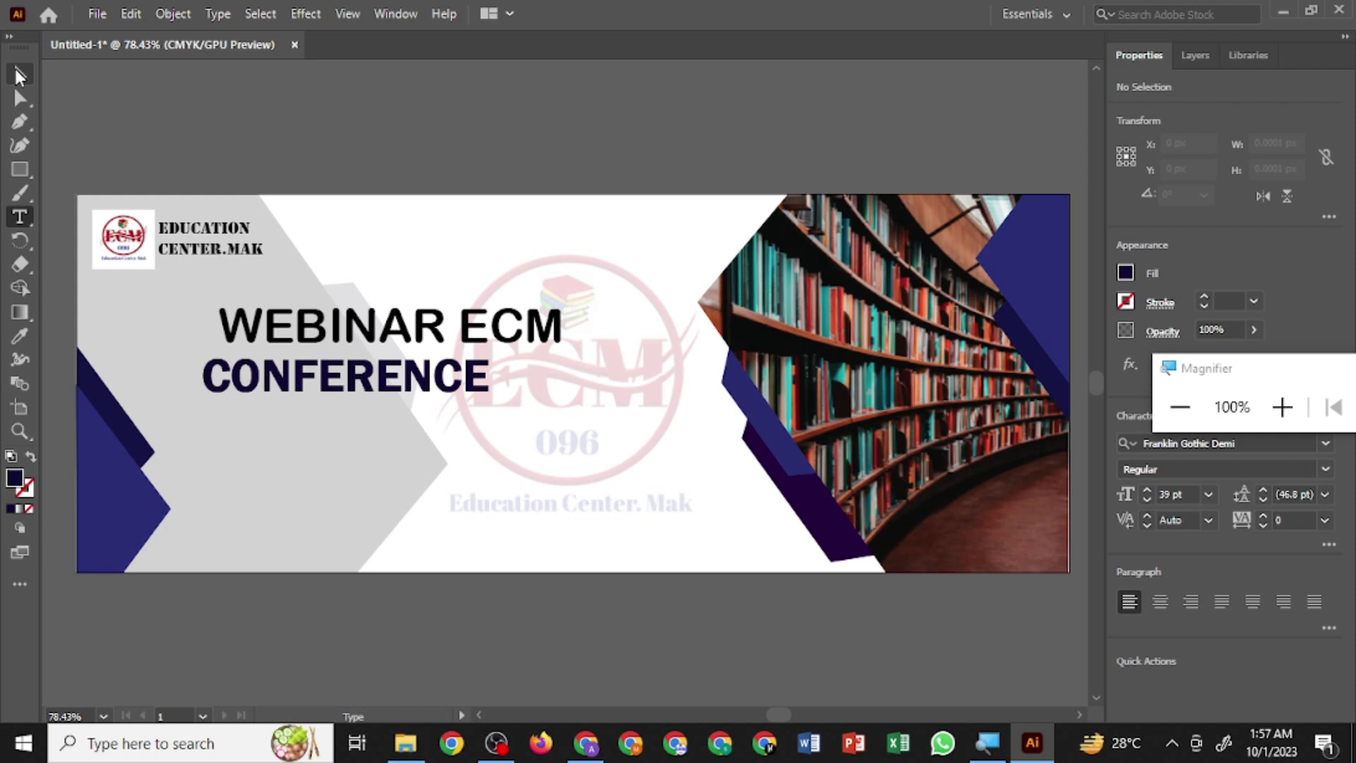
- Shift CONFERENCE right and nudge it up closer beneath WEBINAR ECM
click(20, 73)
drag(228, 383, 241, 387)
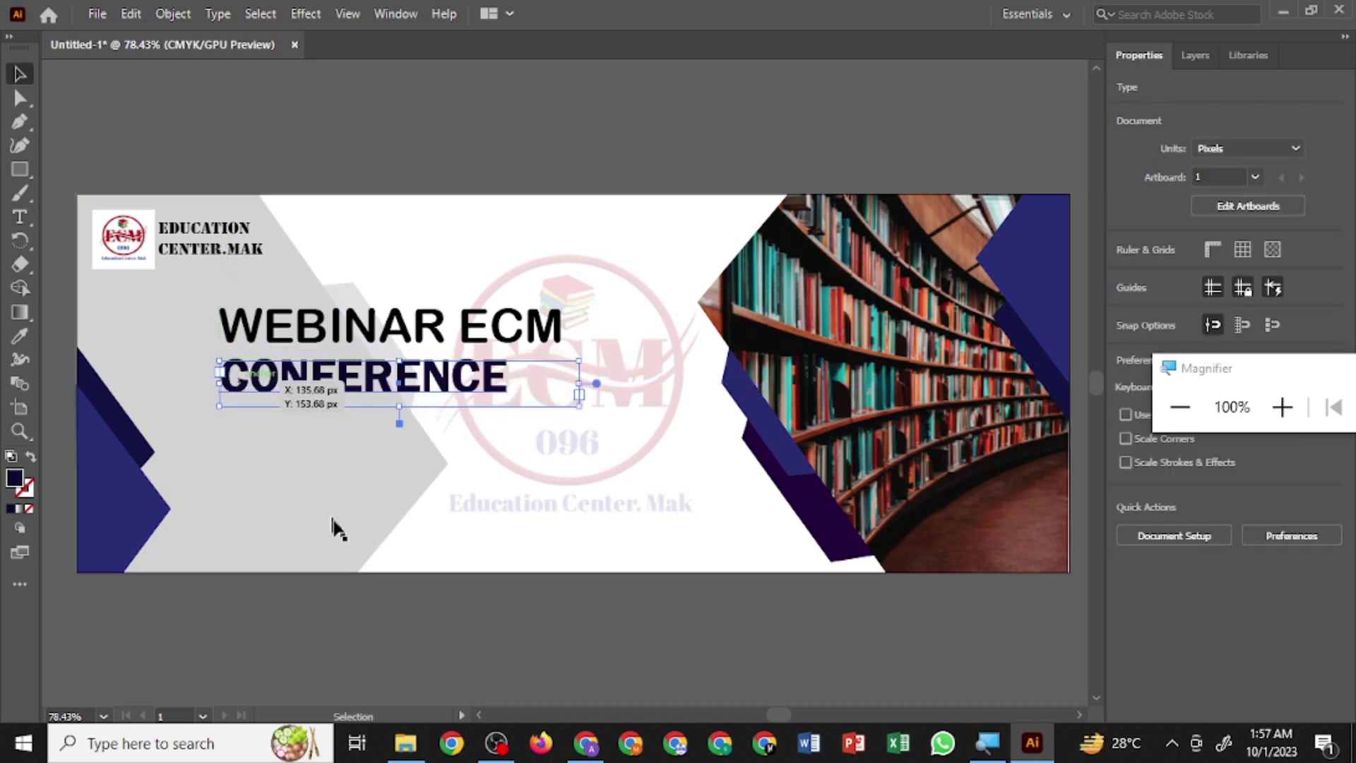
click(413, 671)
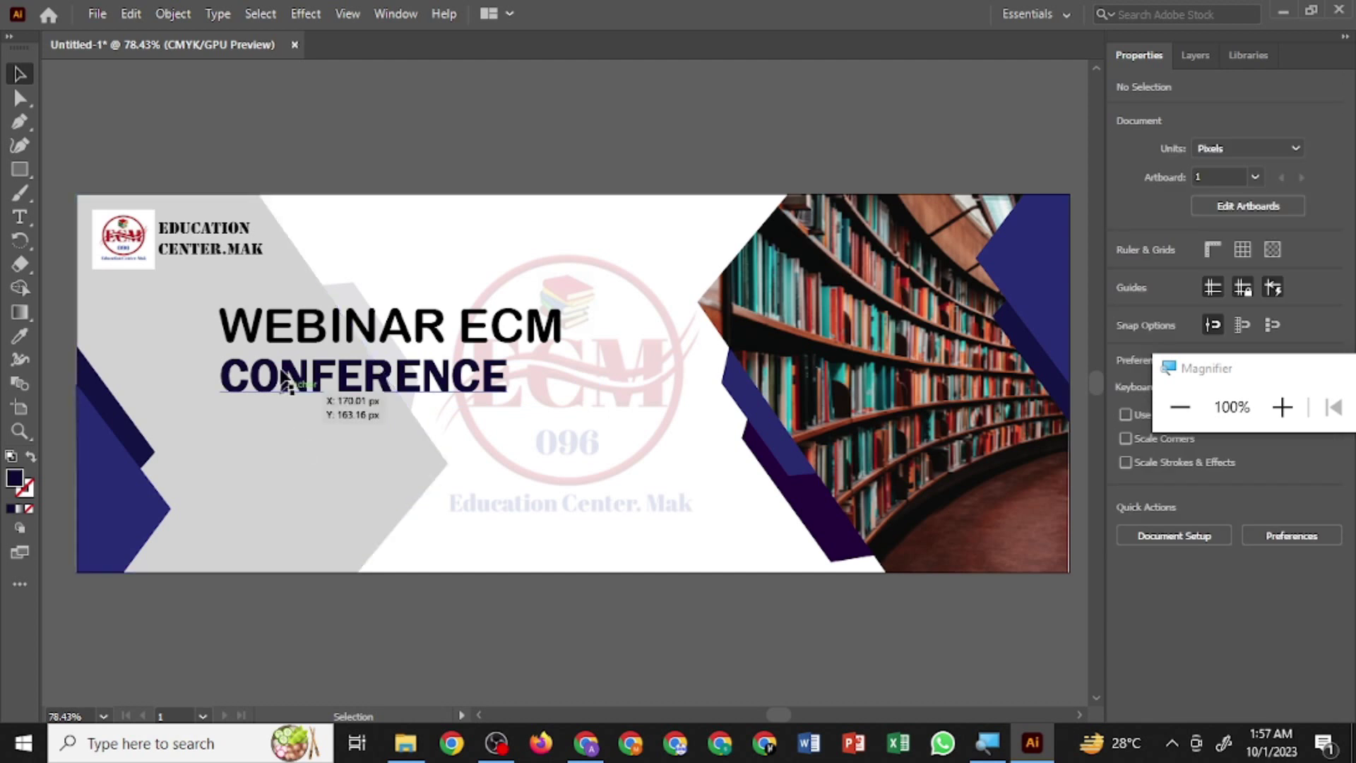
drag(318, 498, 288, 310)
click(289, 413)
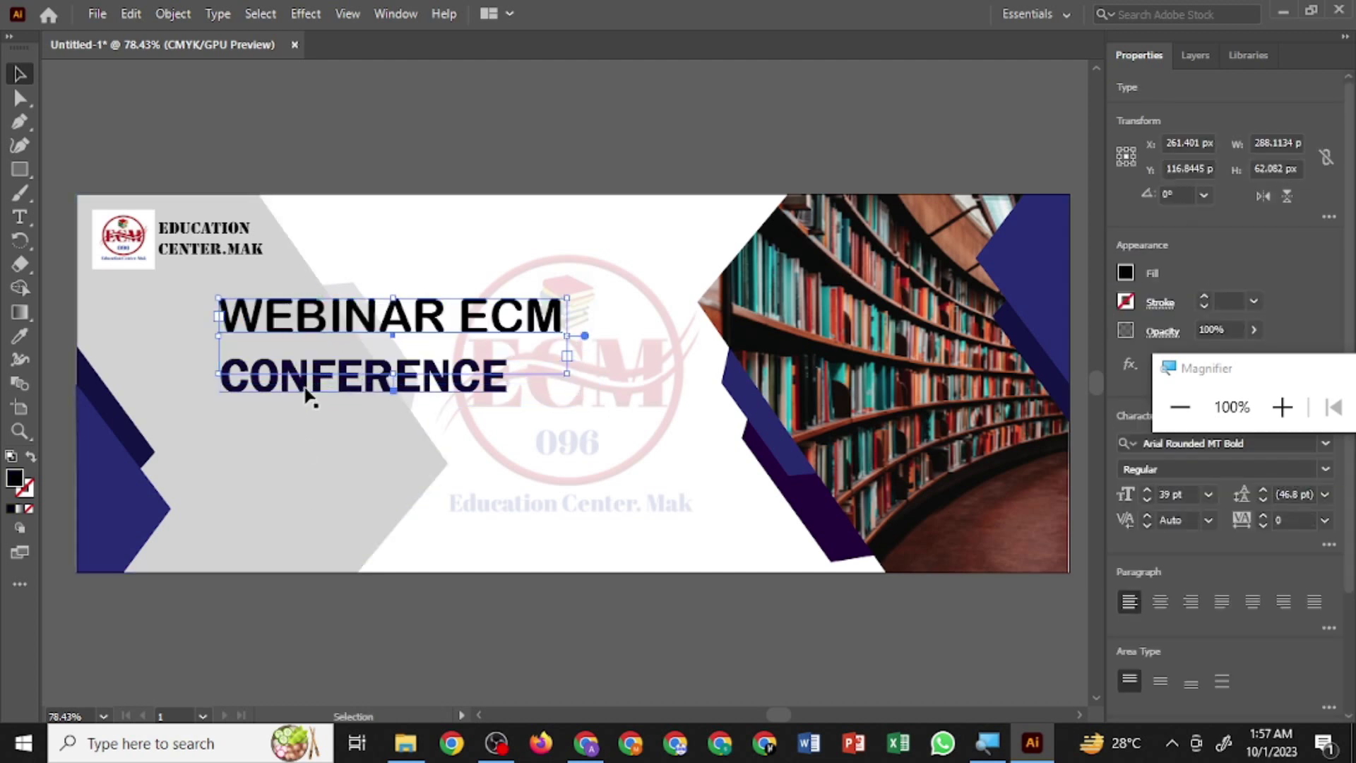
drag(309, 389, 310, 384)
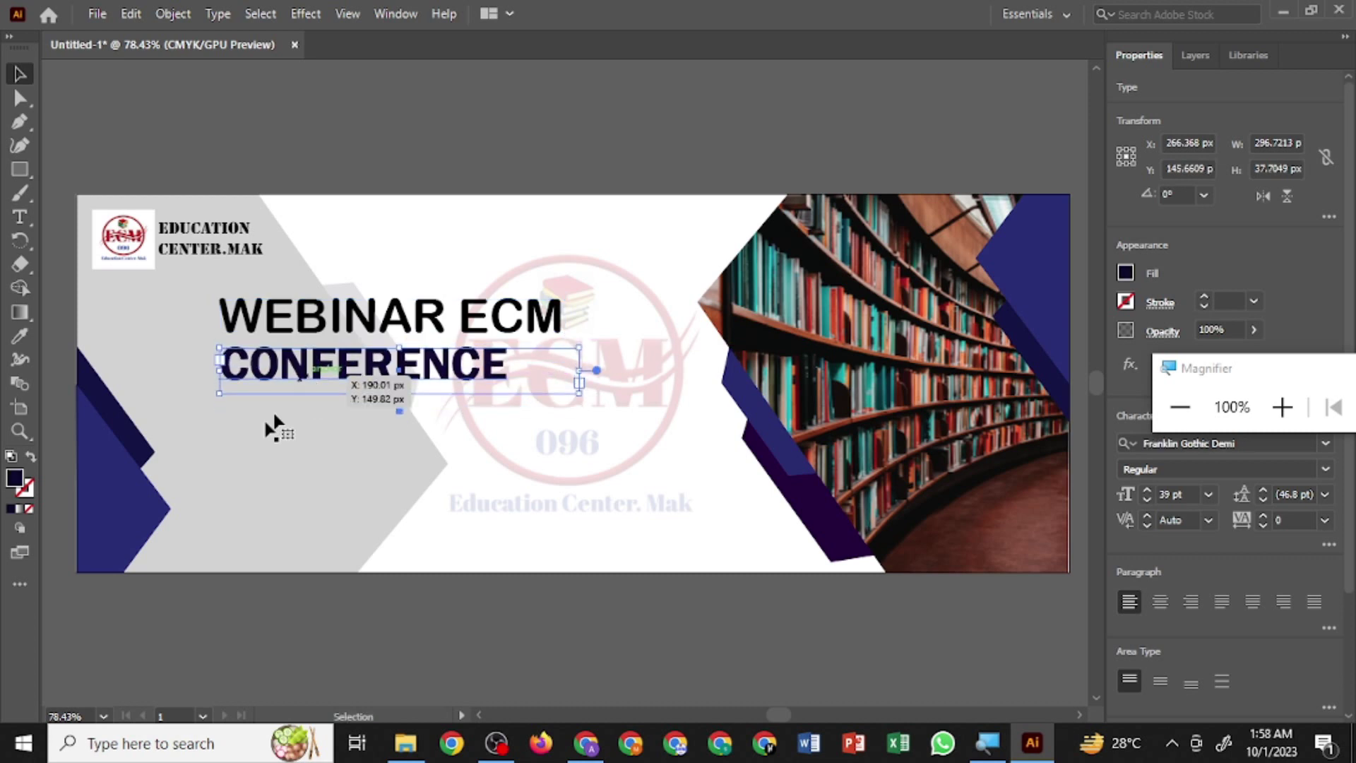
- Fine-tune CONFERENCE's position slightly right and up under the headline
click(21, 169)
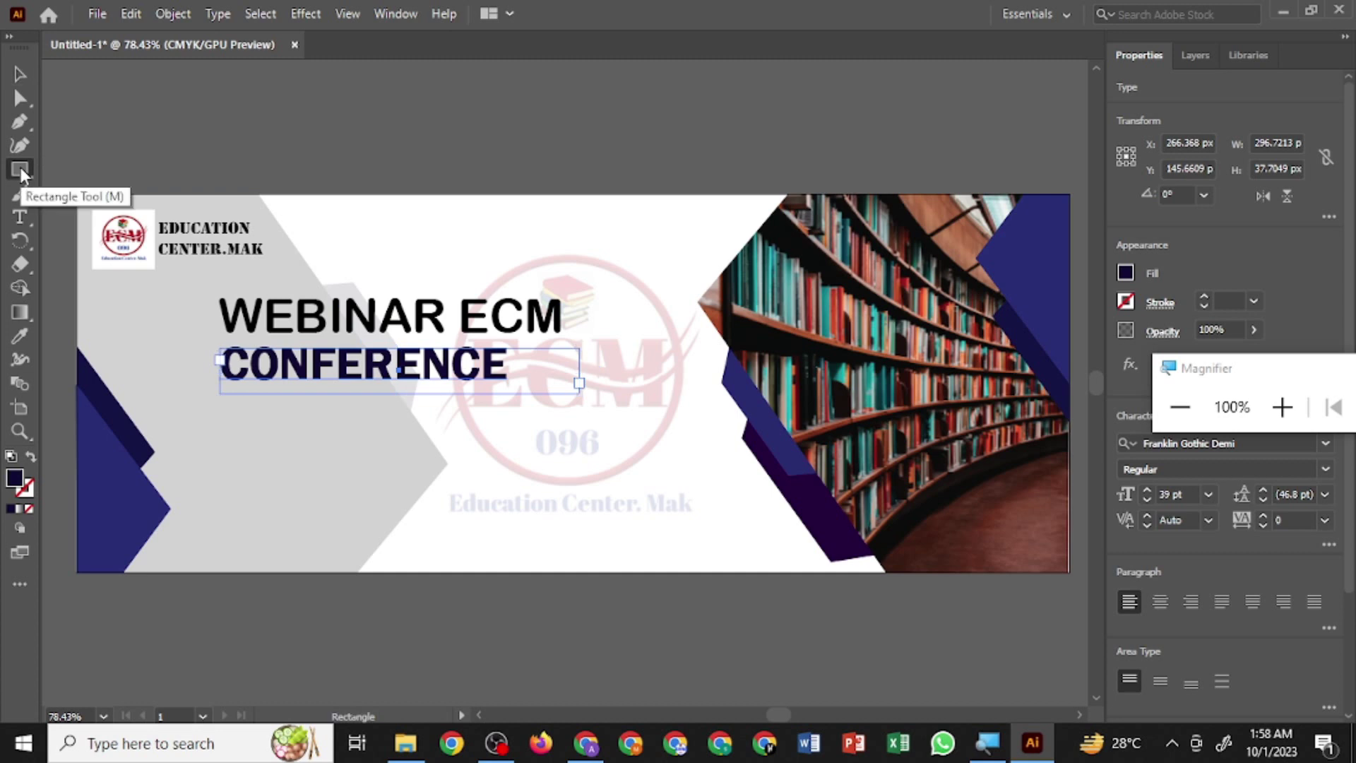
click(20, 74)
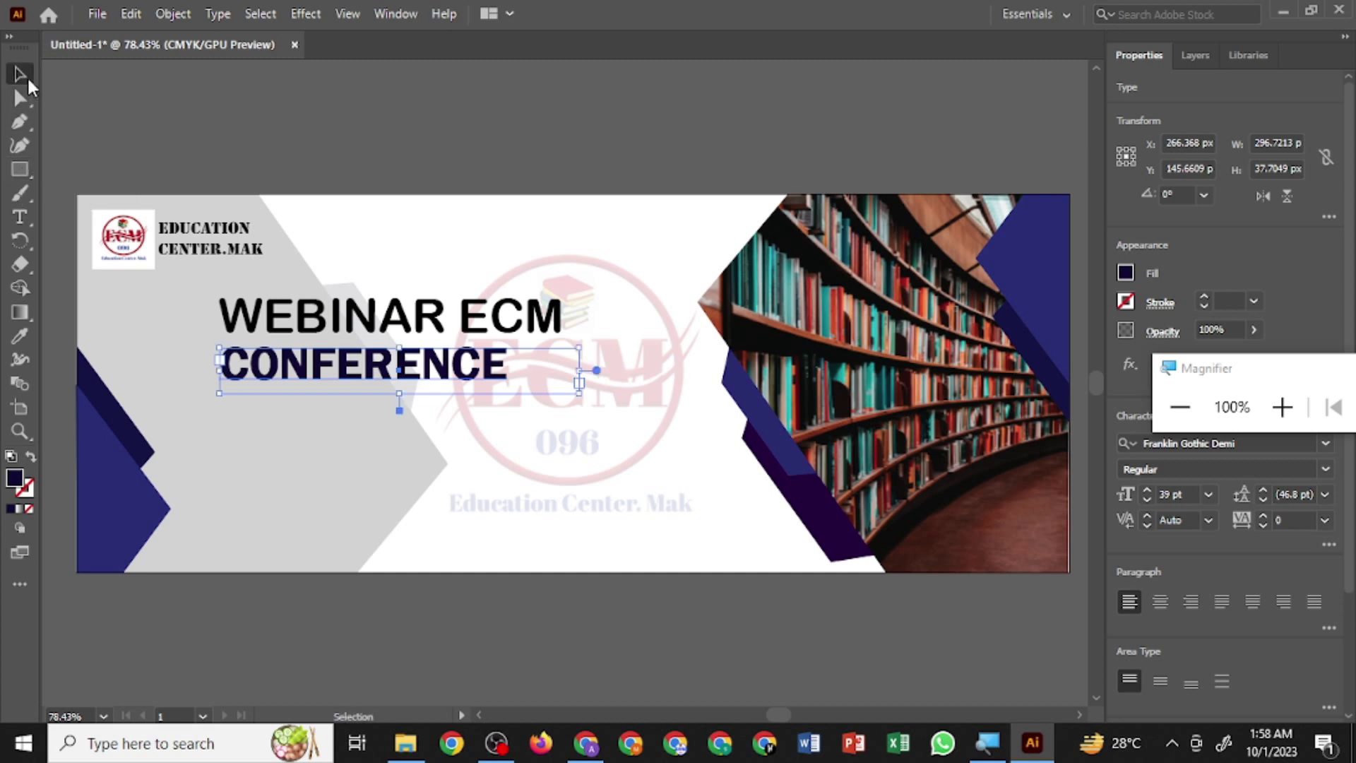
click(322, 224)
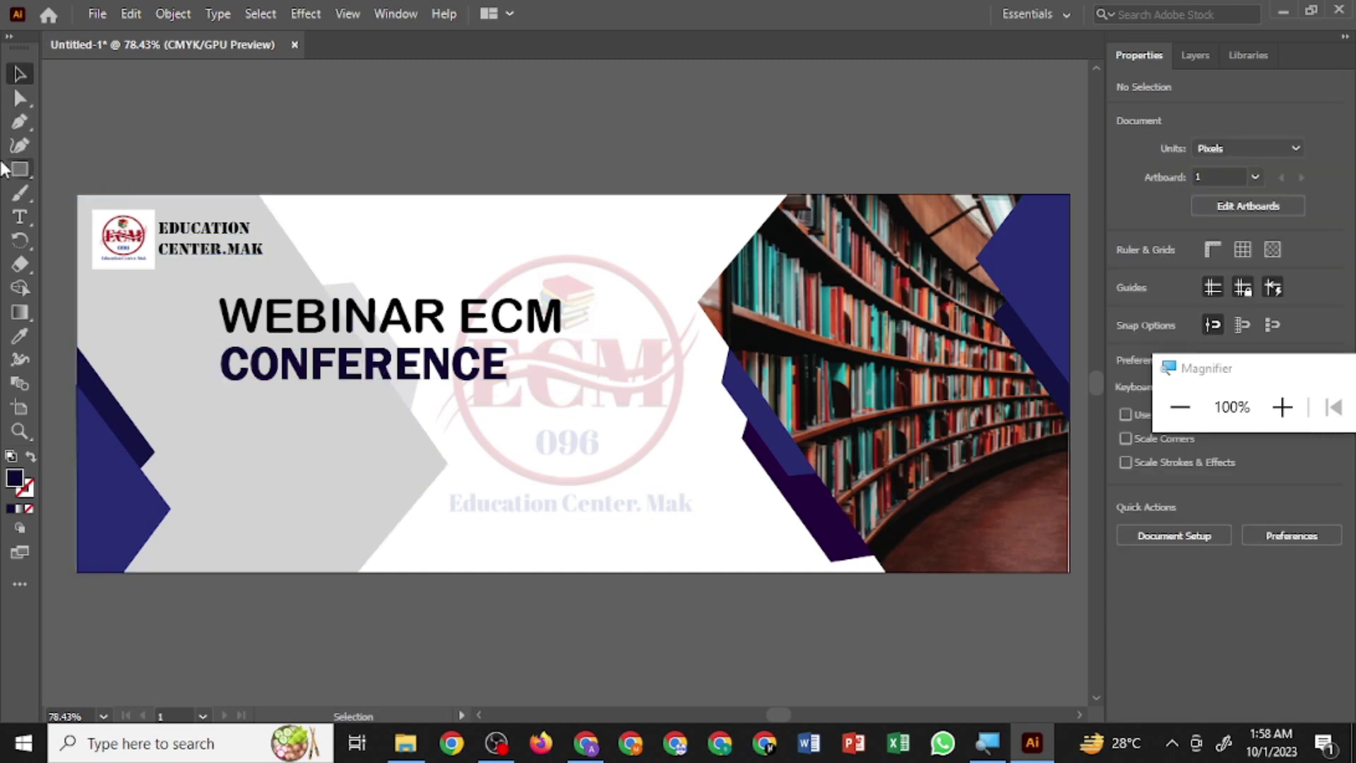
click(237, 380)
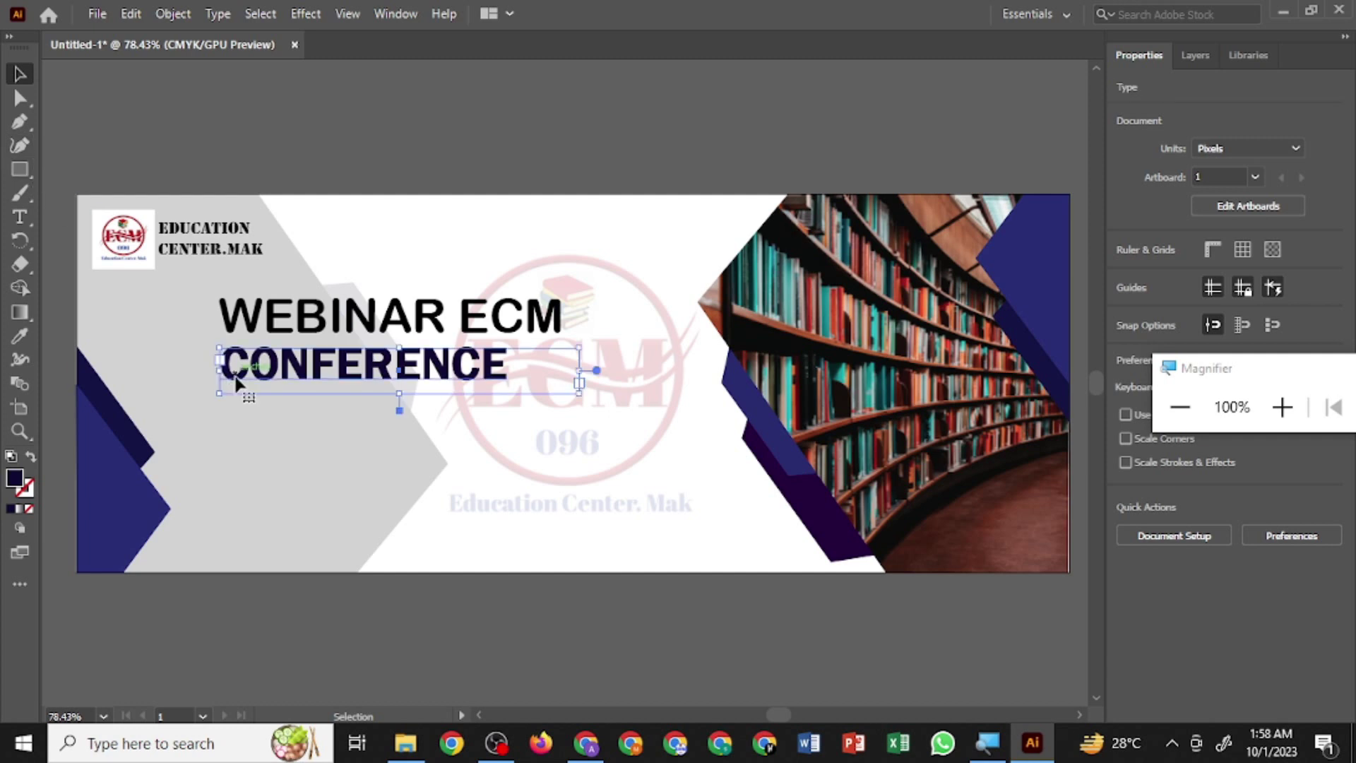
drag(235, 382, 238, 382)
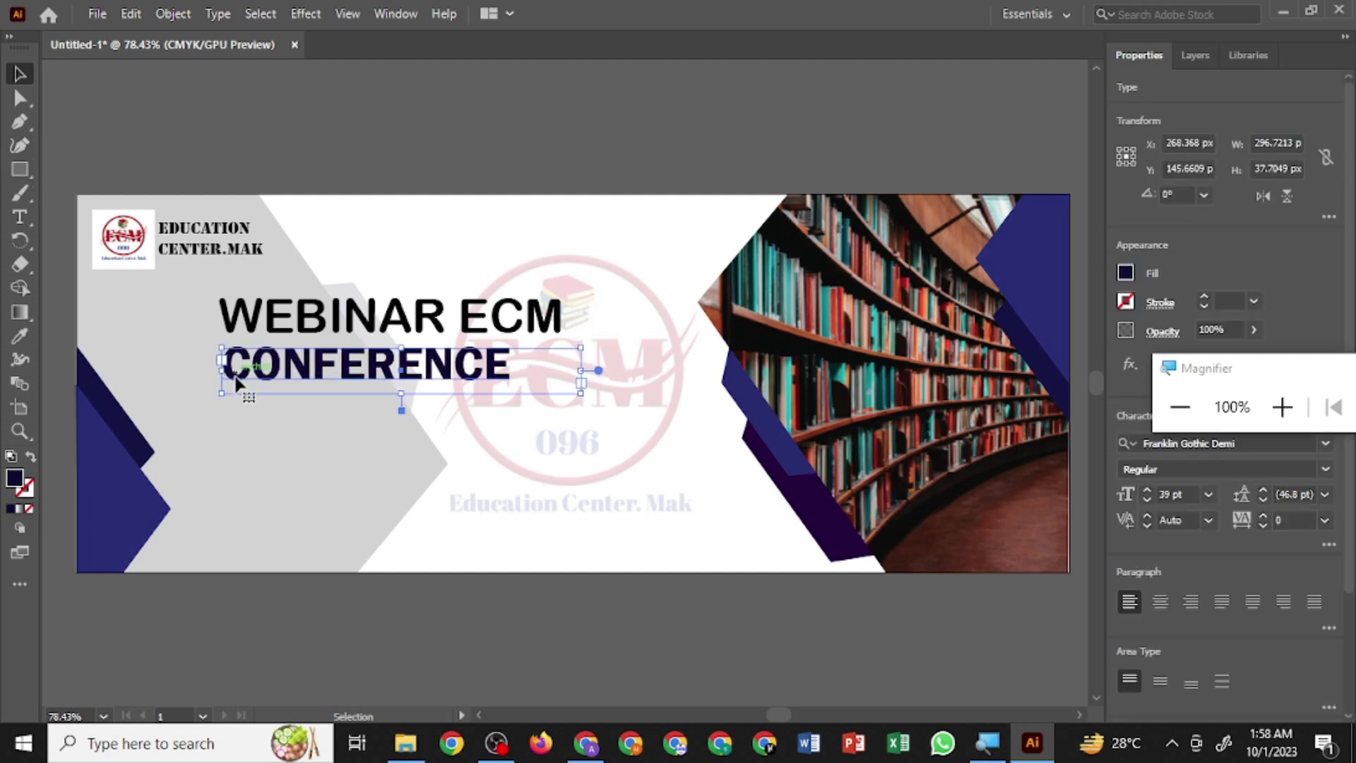
key(Up)
- Draw a thin bar below CONFERENCE and pull its top-right anchor left to slant the end
click(23, 170)
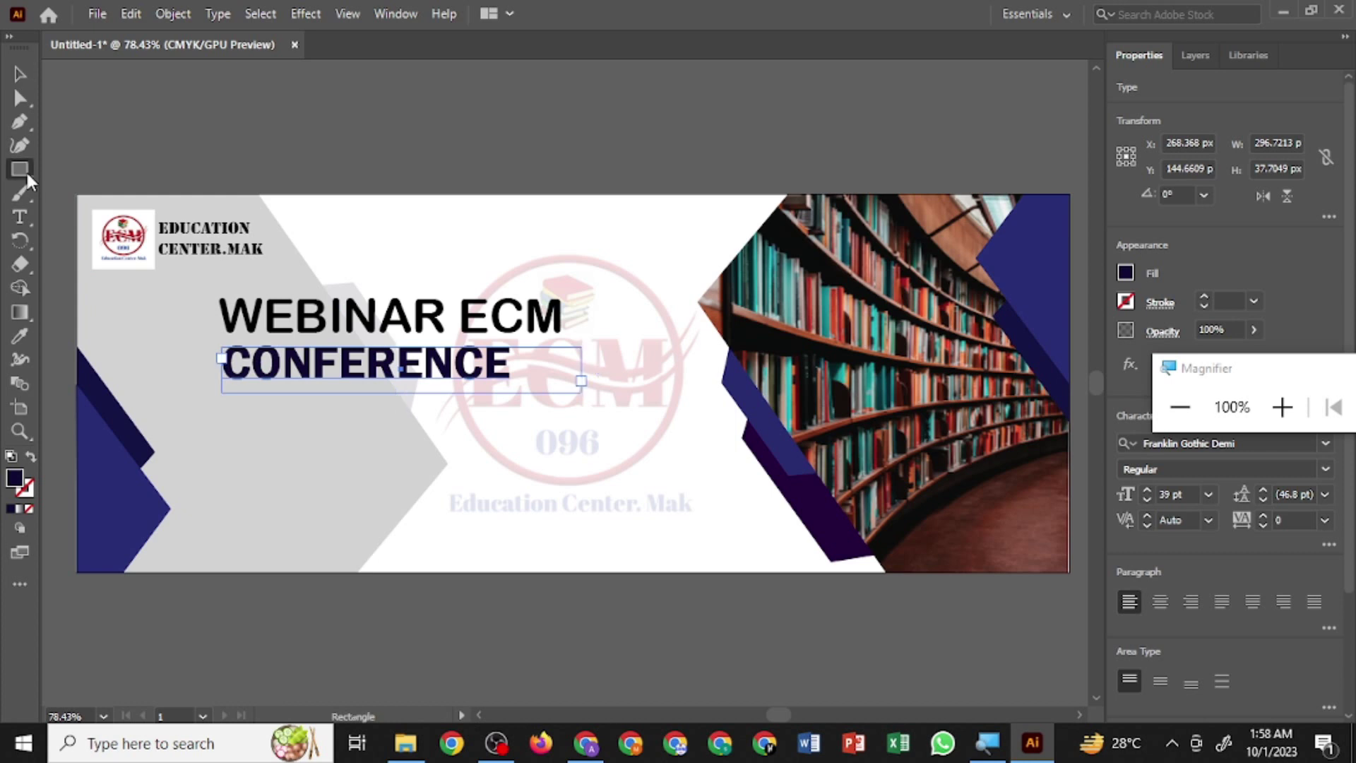
drag(263, 416, 438, 449)
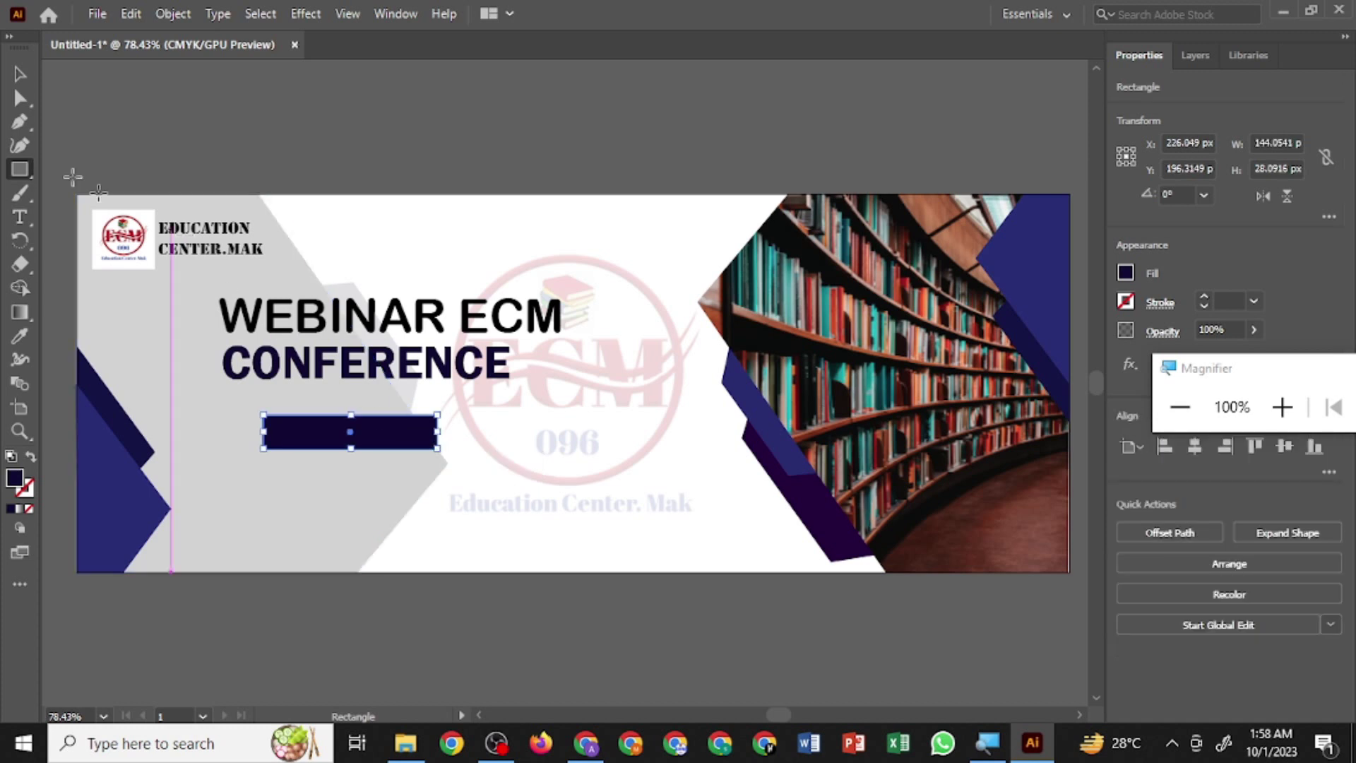
click(19, 98)
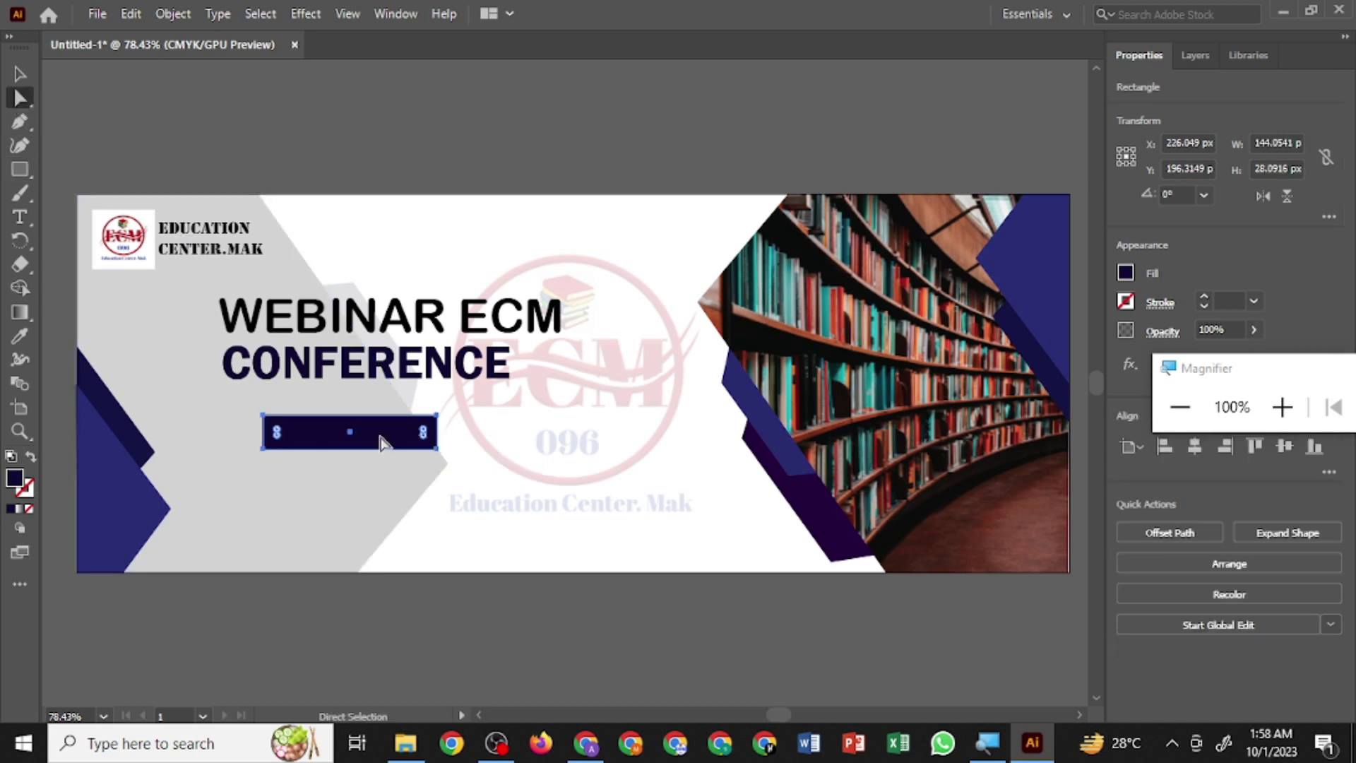
click(438, 416)
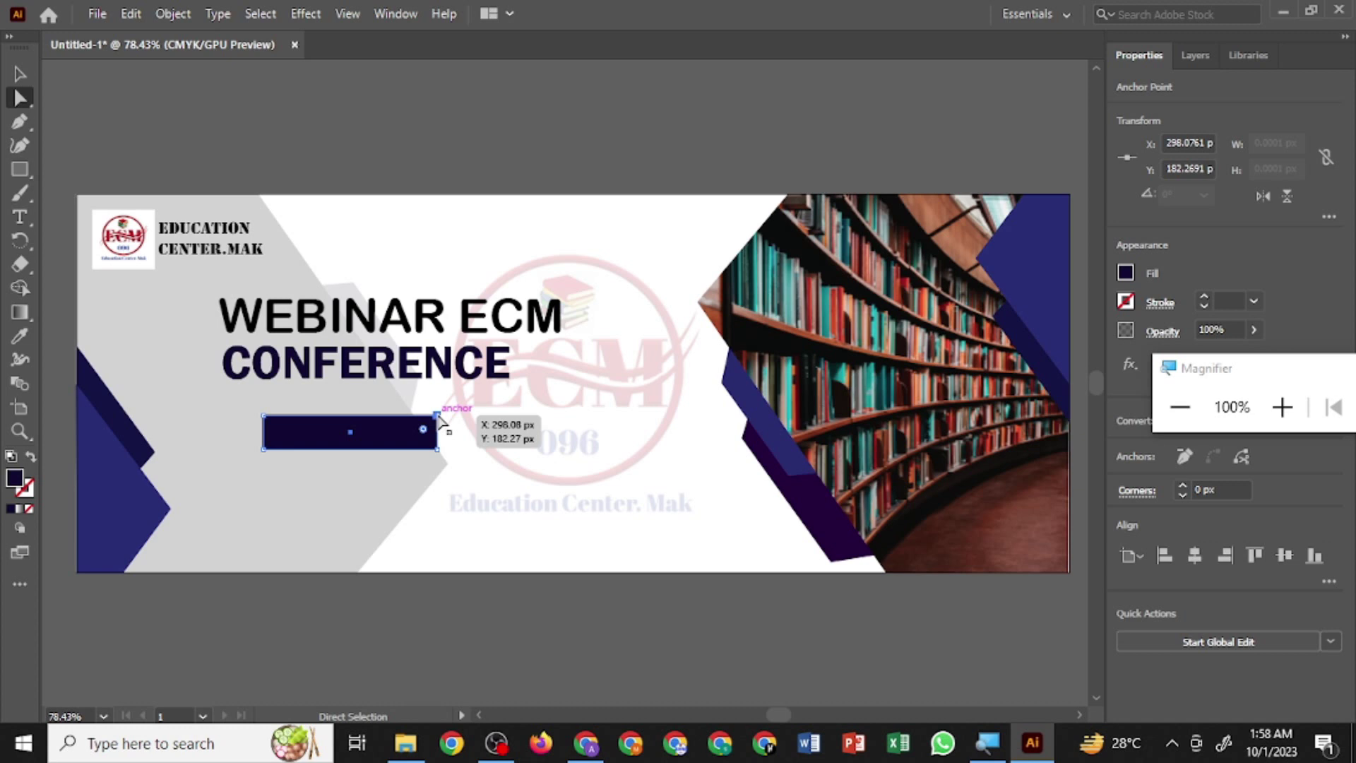
drag(438, 416, 414, 422)
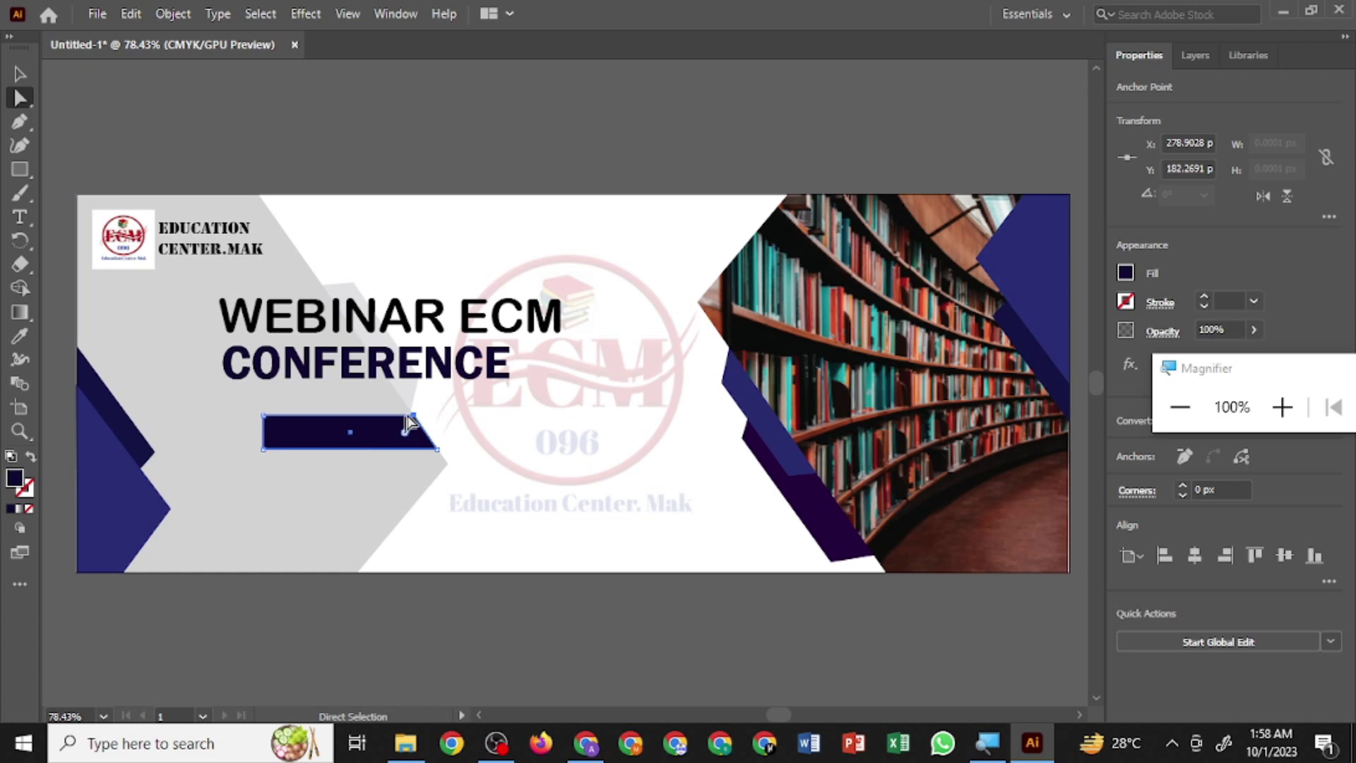
drag(414, 422, 410, 418)
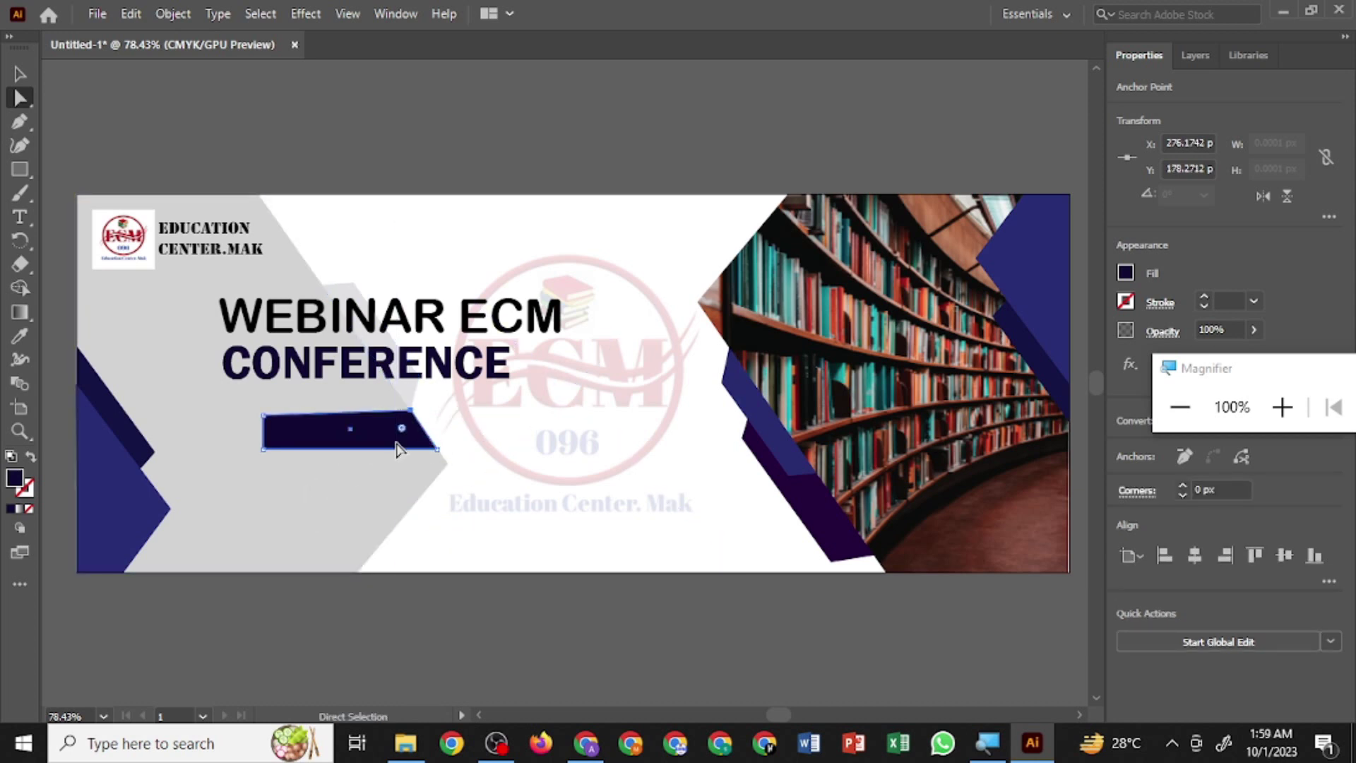
- Reposition the slanted bar down and right, then adjust its corner point
click(19, 73)
drag(323, 438, 332, 450)
key(Left)
key(Left)
key(Left)
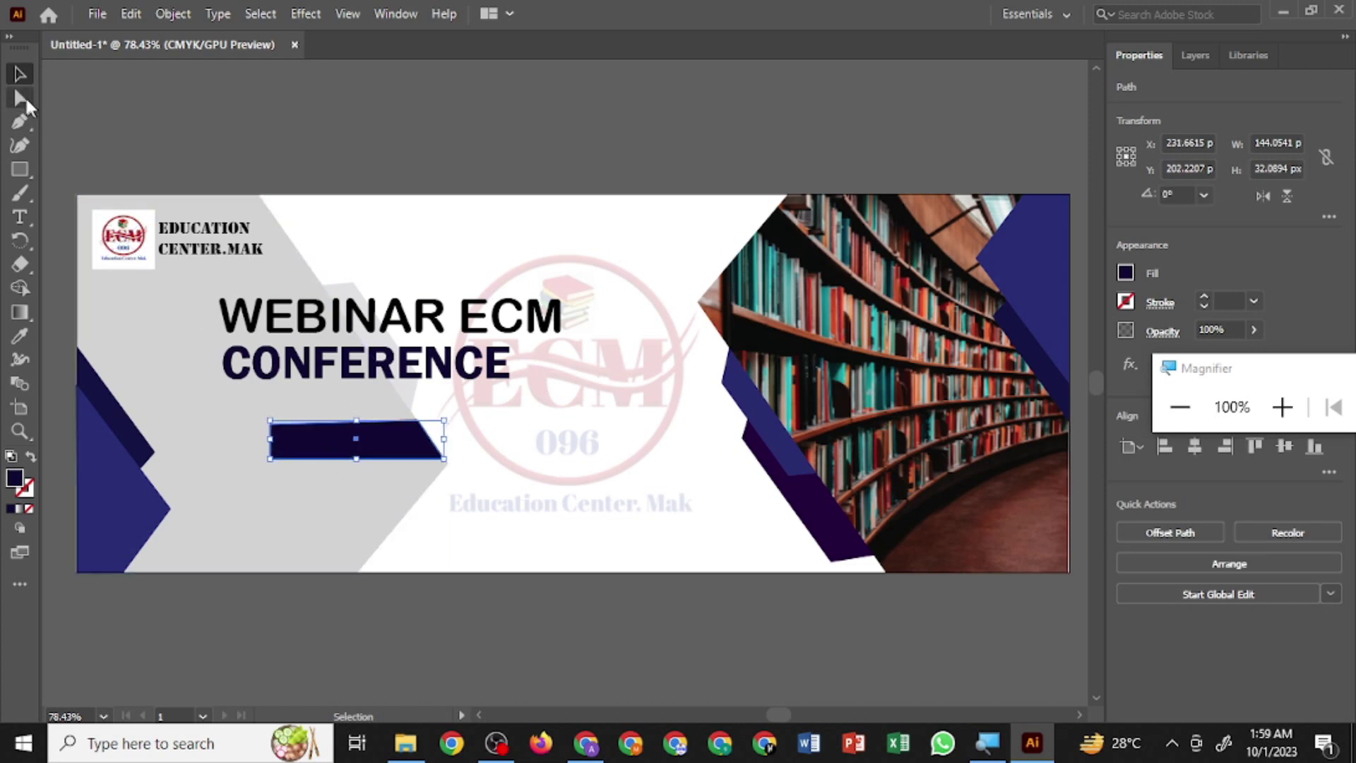
click(24, 100)
drag(419, 422, 422, 428)
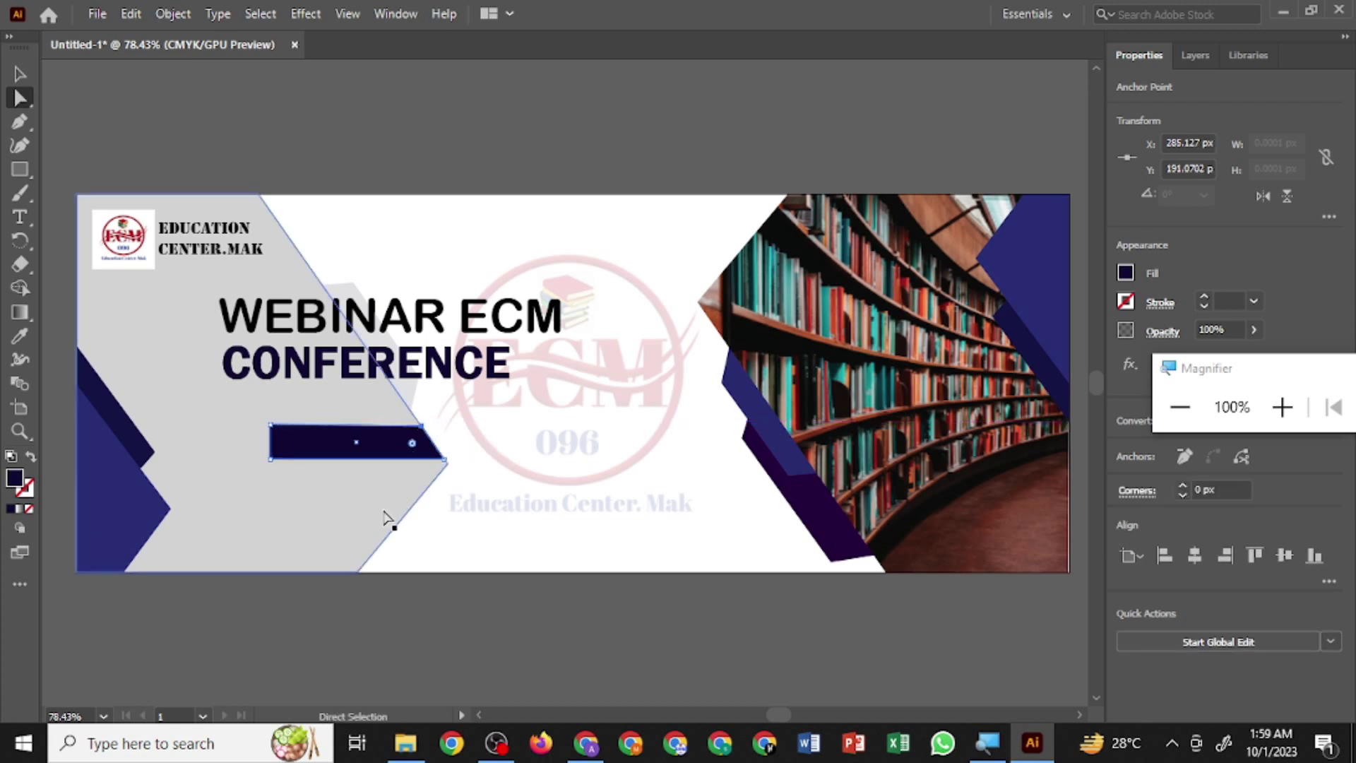
- Create a text frame below the navy bar with the words 'Join Now' and position it
click(327, 506)
click(23, 221)
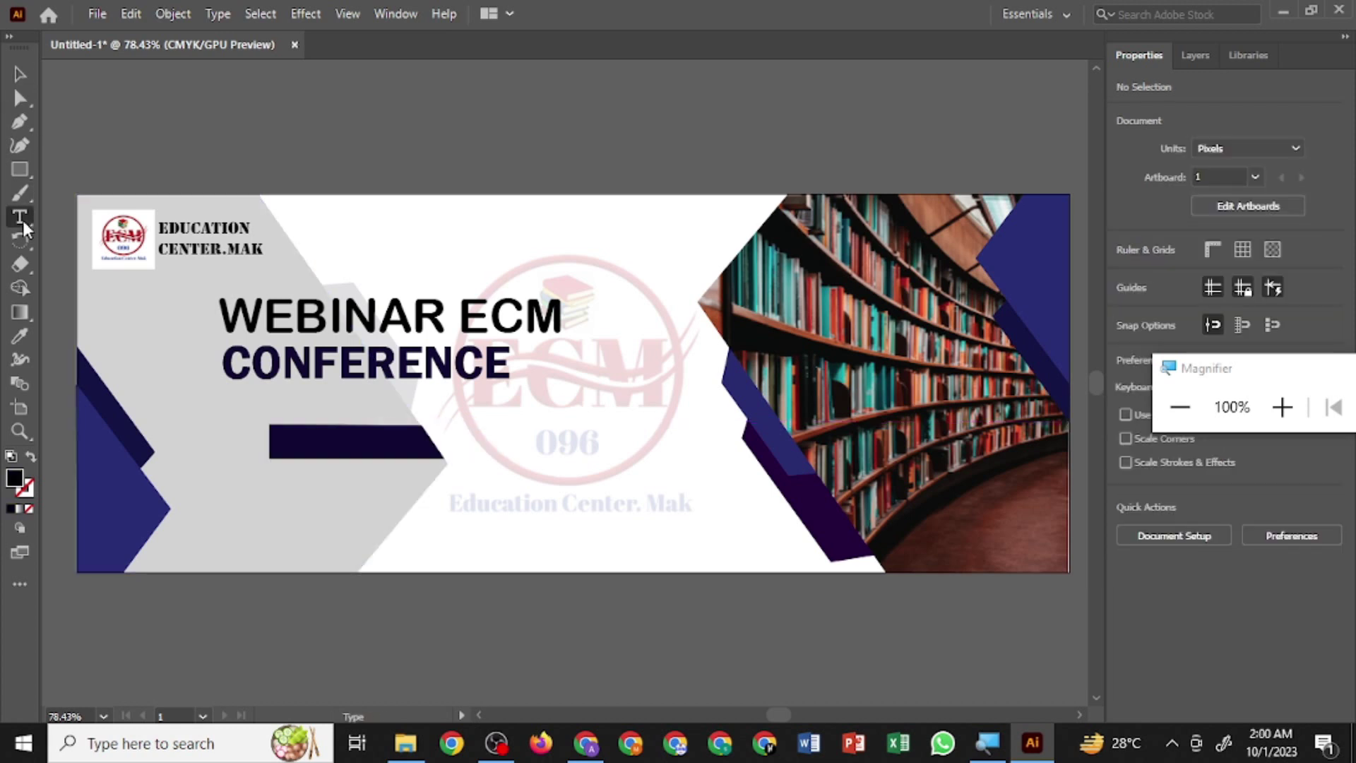
drag(255, 463, 380, 499)
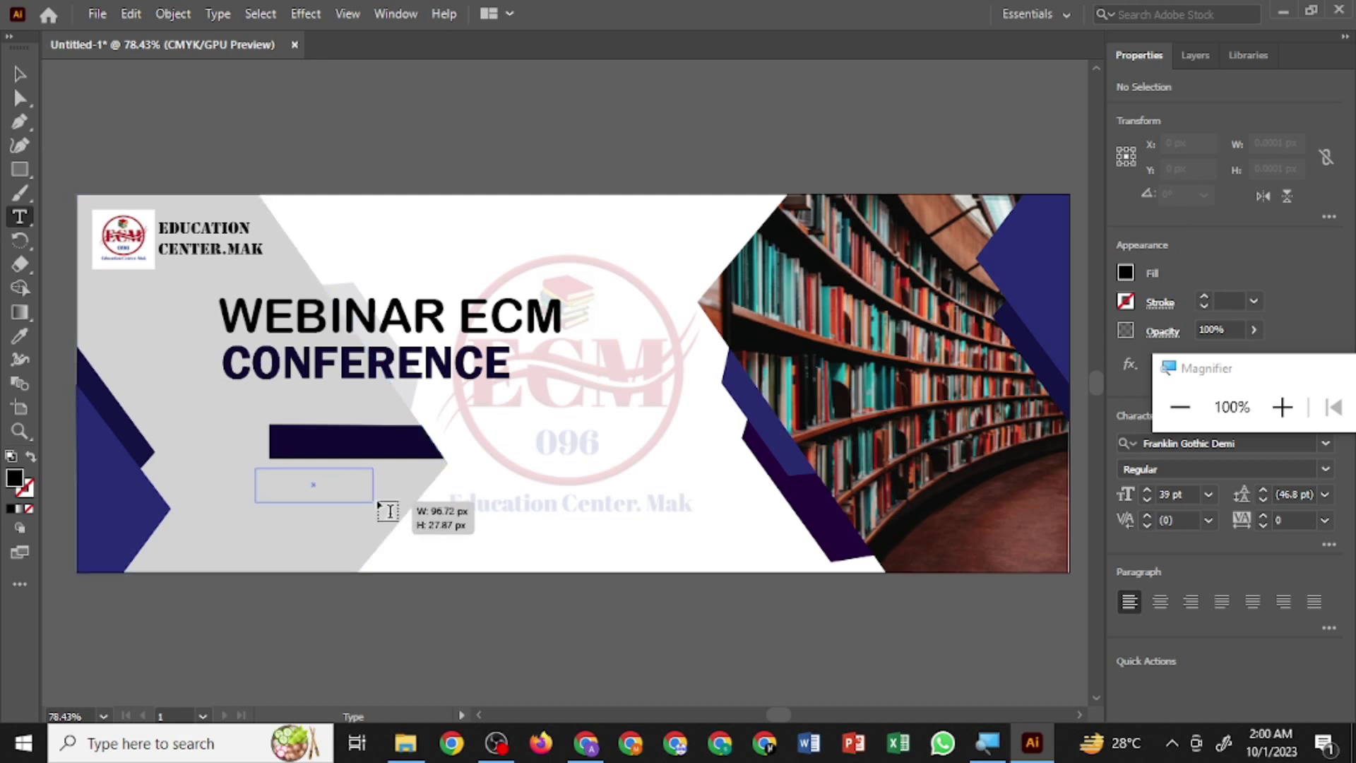
key(BackSpace)
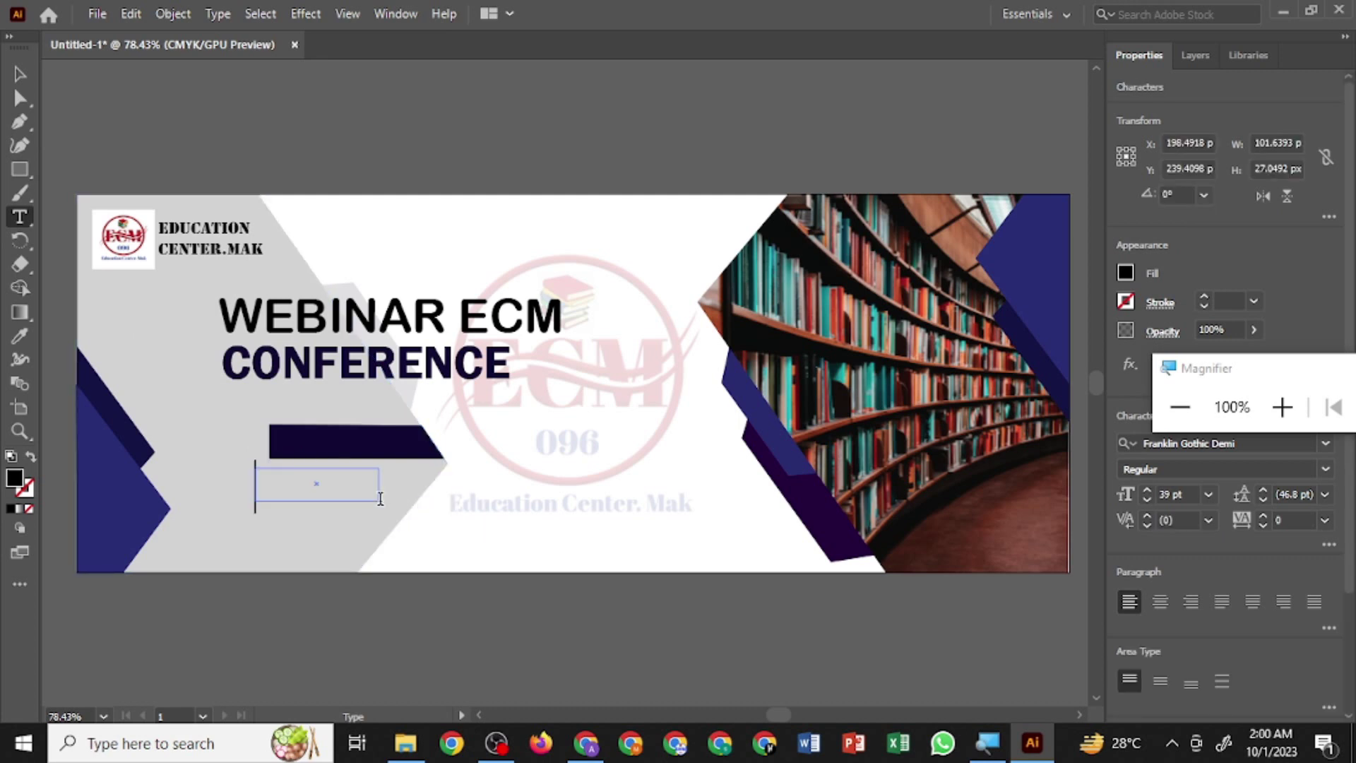
text(Join)
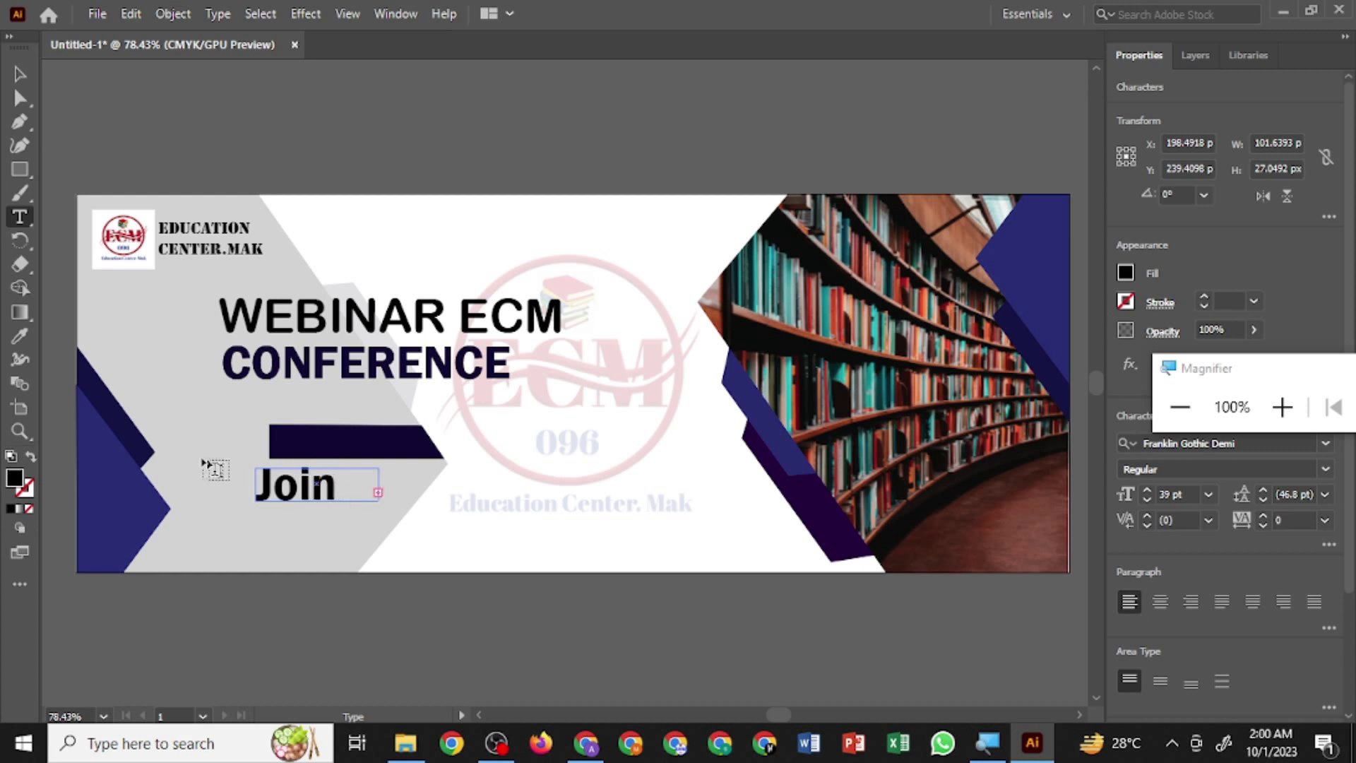
click(17, 81)
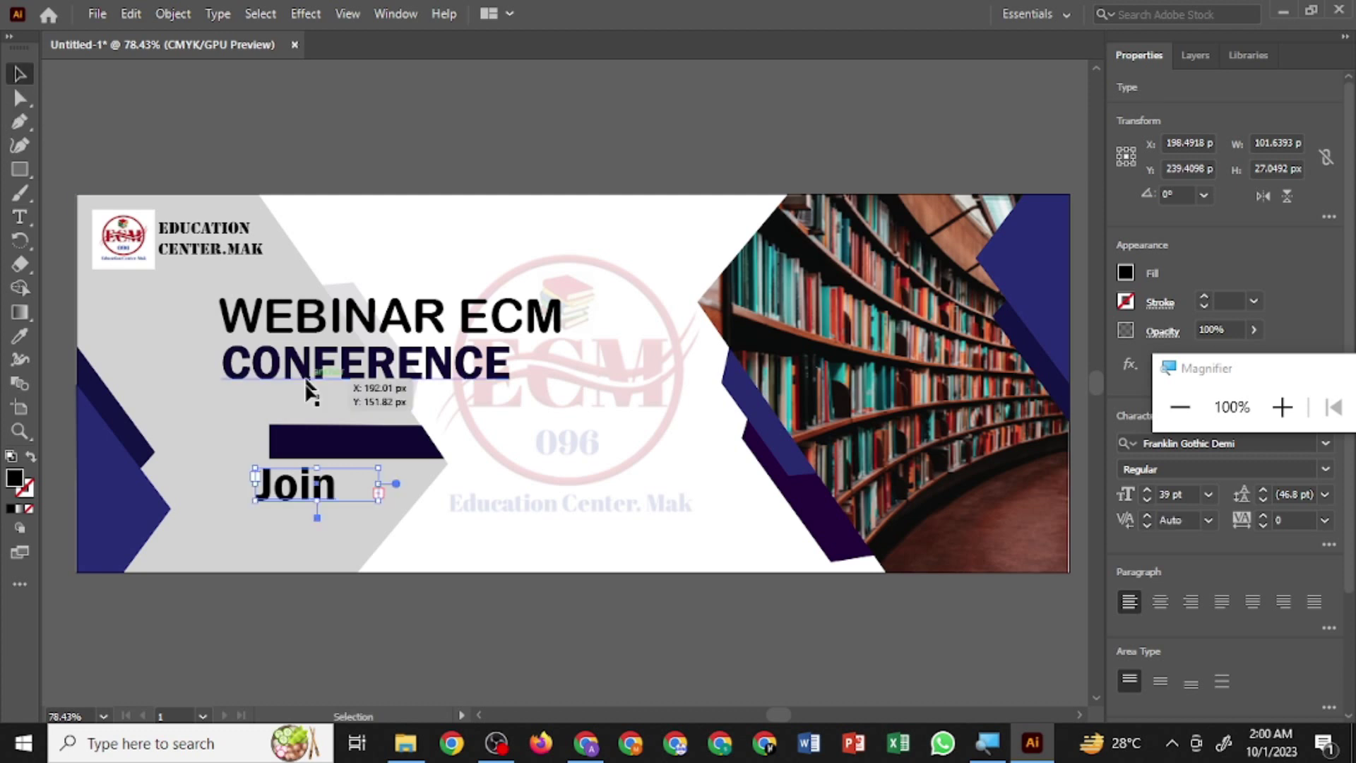
drag(252, 487, 186, 487)
drag(372, 489, 376, 489)
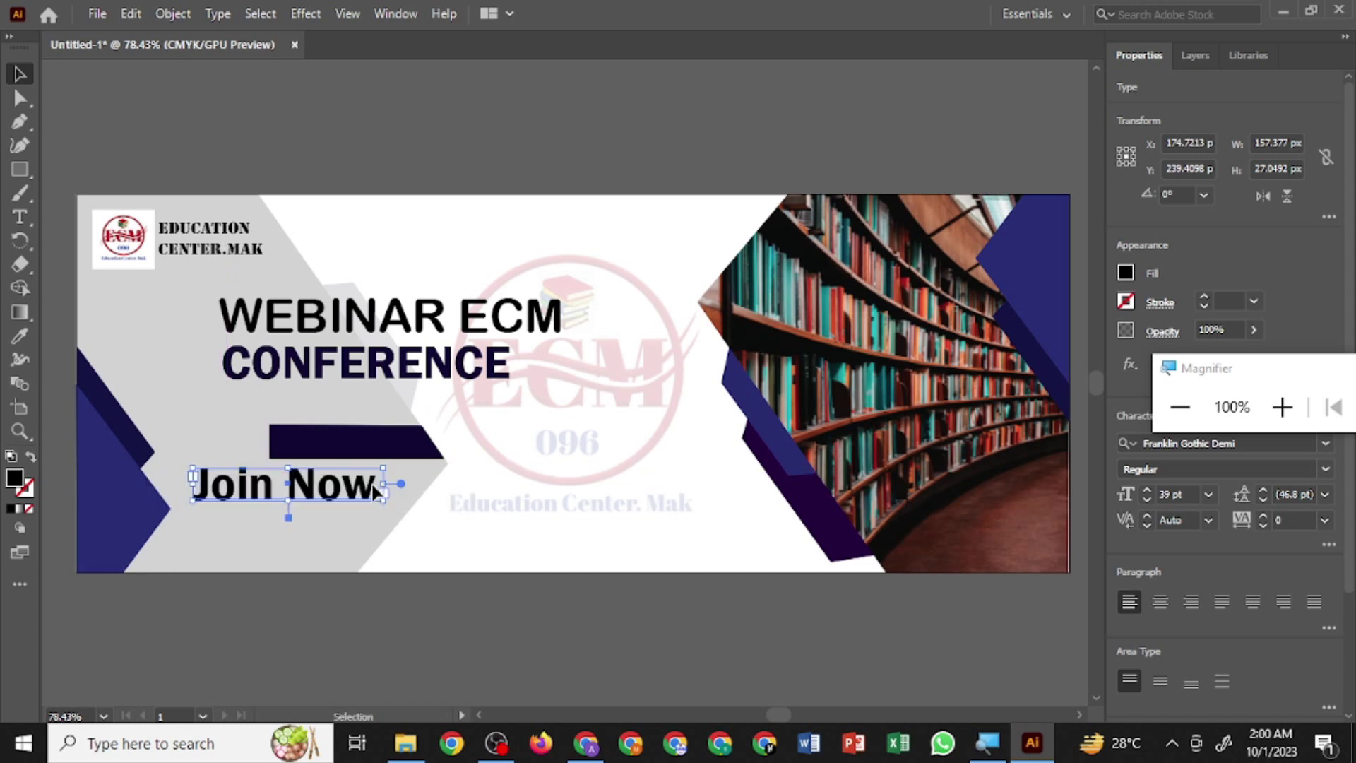
- Set the Join Now text to 21 pt with a white fill
double_click(374, 488)
key(ctrl+a)
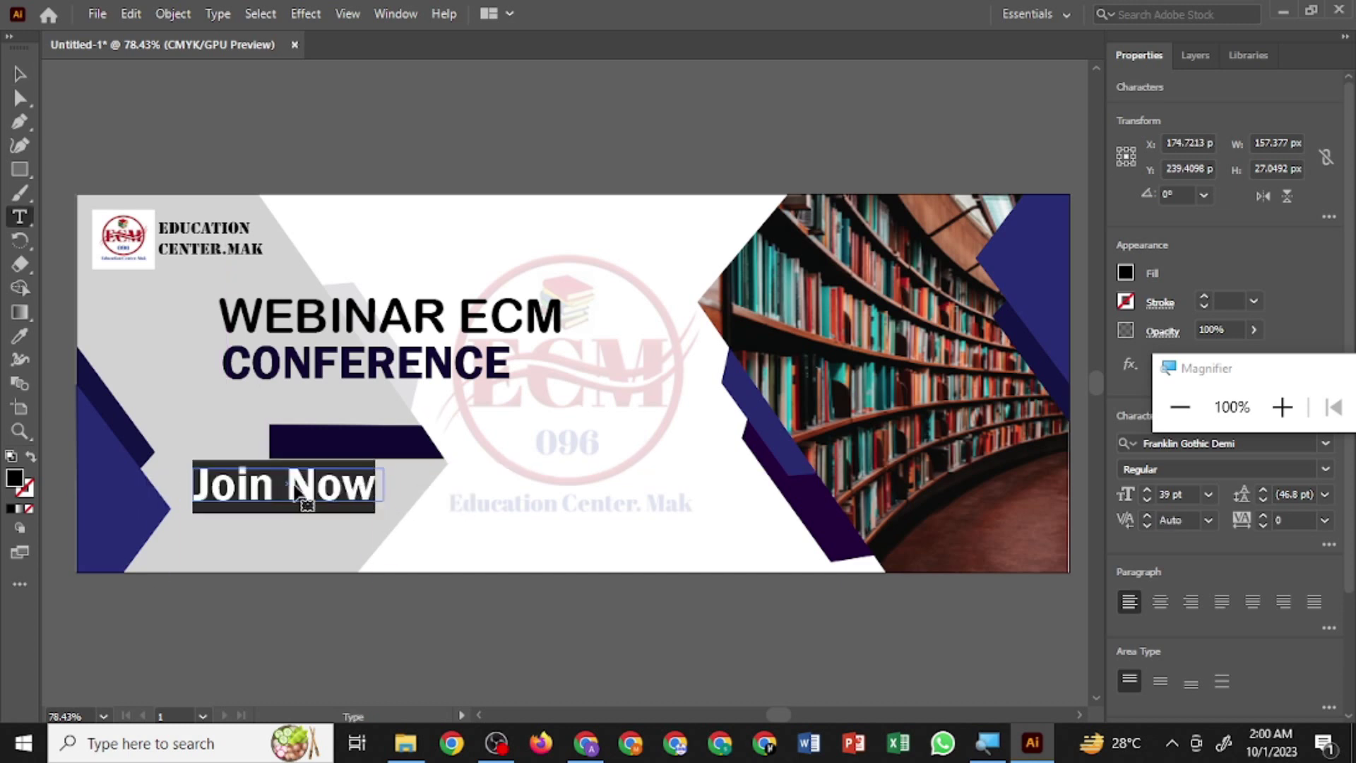
click(1147, 502)
click(1147, 501)
click(1147, 502)
click(1148, 502)
click(1147, 502)
click(1147, 502)
click(1148, 501)
click(1147, 501)
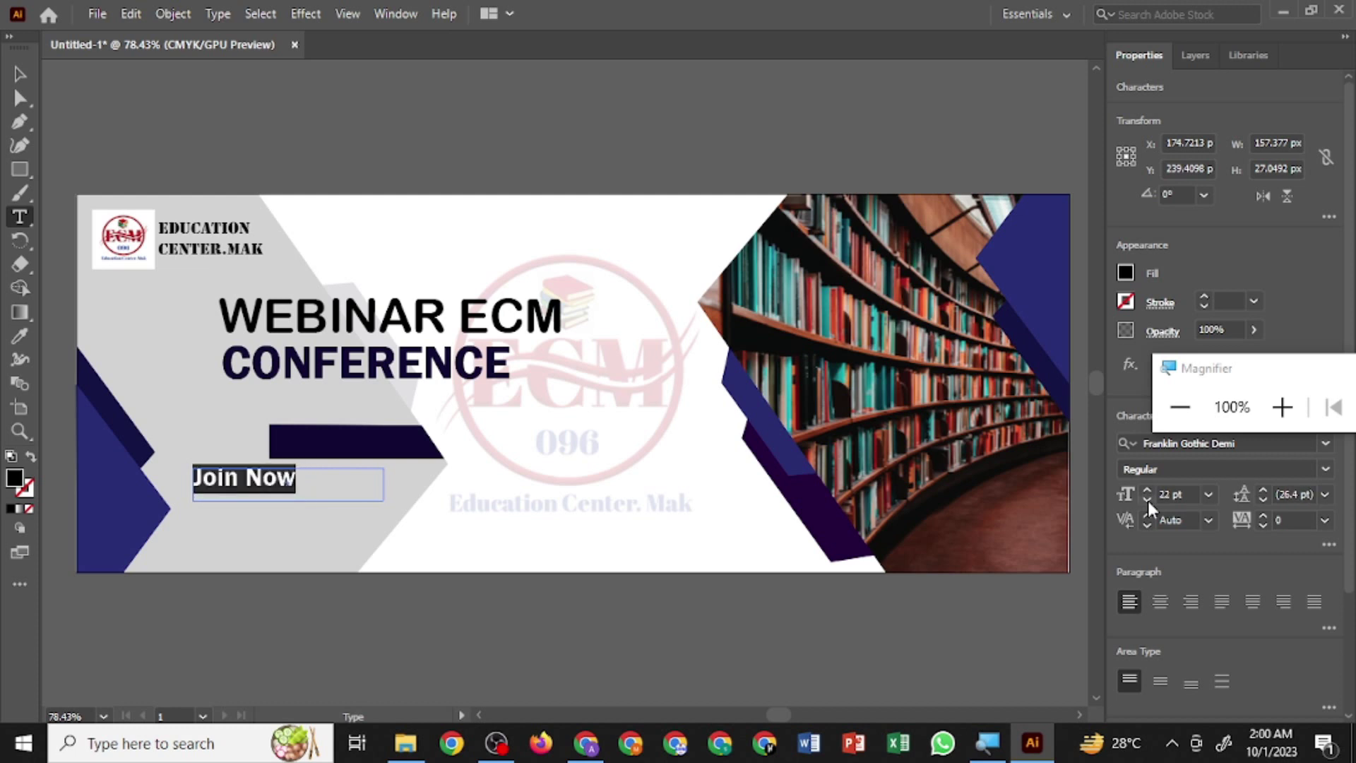
click(1147, 501)
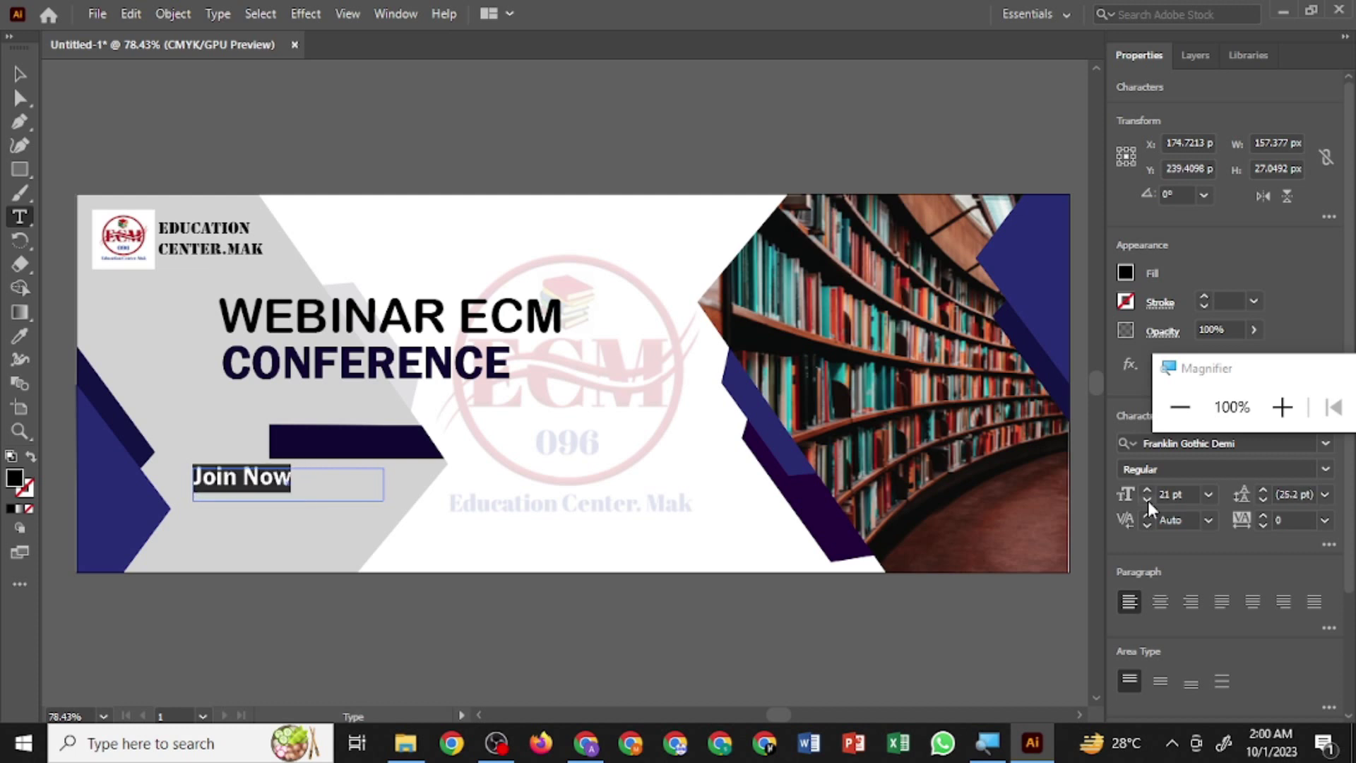
click(1126, 274)
drag(997, 465, 1028, 462)
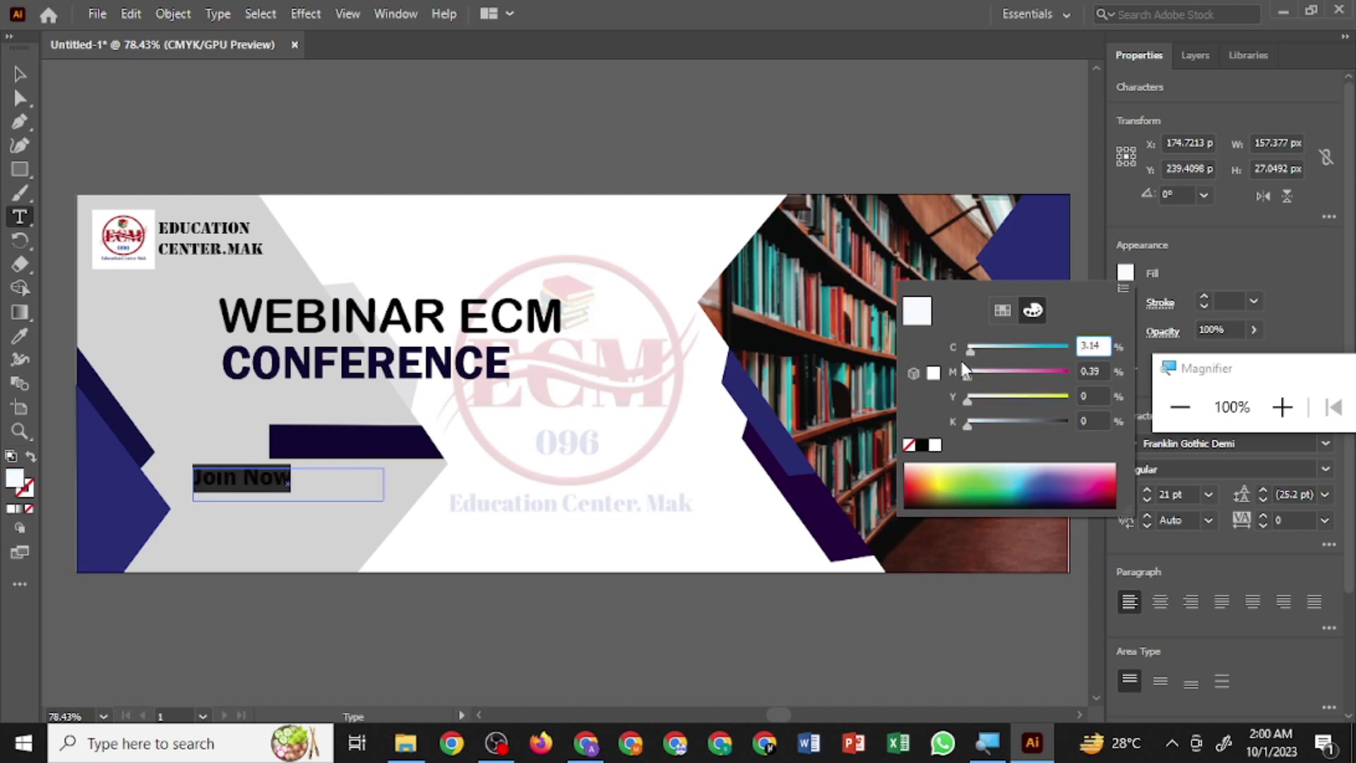
click(805, 621)
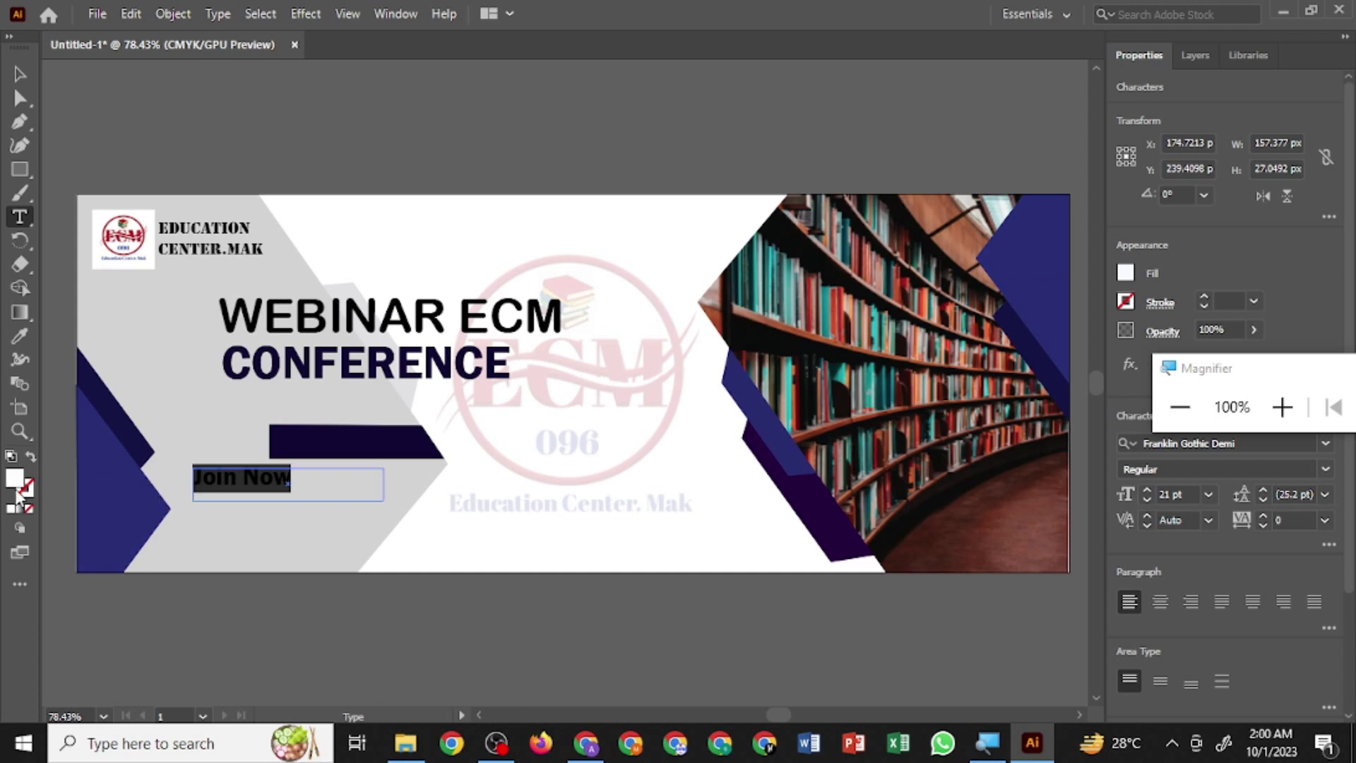
- Nudge the white Join Now text up and right onto the navy bar
click(18, 75)
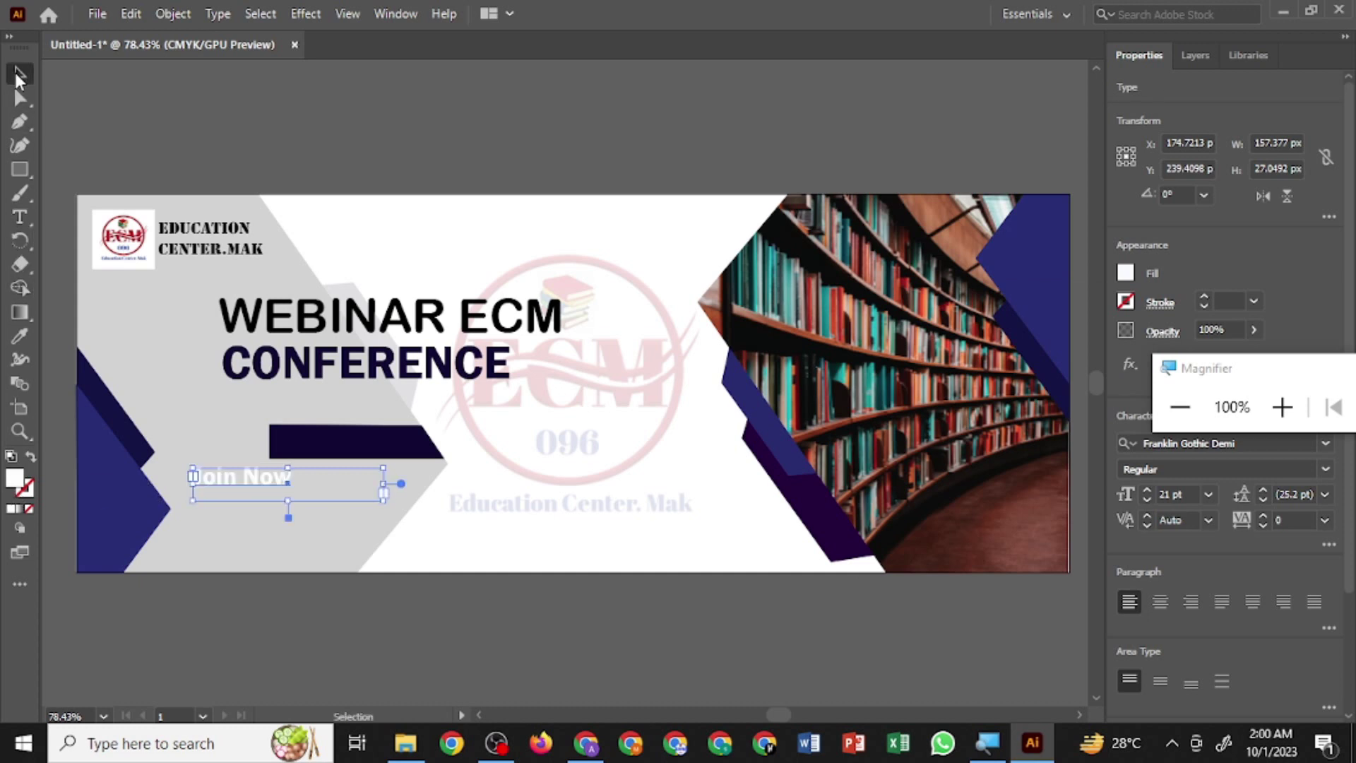
mouse_move(334, 478)
mouse_down()
mouse_move(353, 466)
mouse_move(335, 477)
mouse_up()
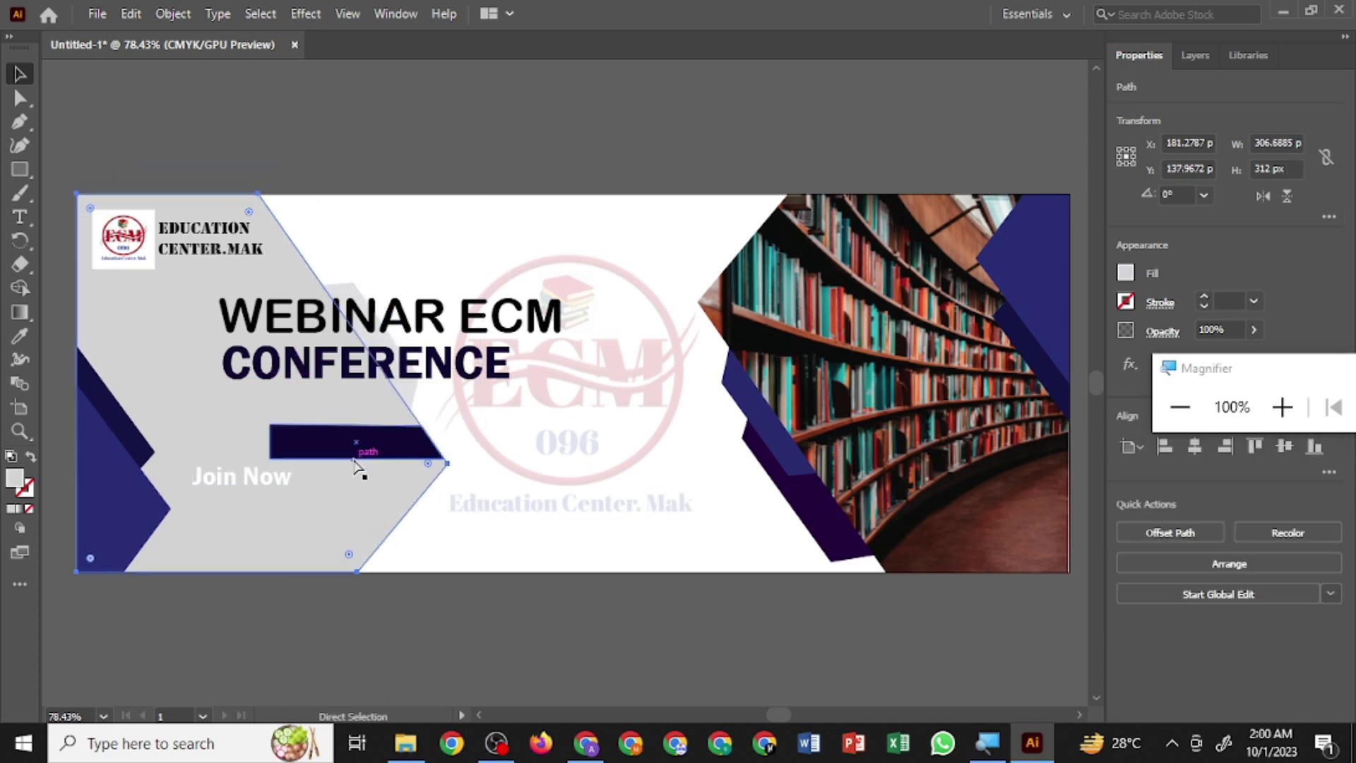
click(286, 488)
key(shift+Up)
key(shift+Up)
key(shift+Up)
key(shift+Right)
key(shift+Right)
key(shift+Right)
key(shift+Right)
key(shift+Right)
key(shift+Right)
key(shift+Right)
key(shift+Right)
key(shift+Right)
key(shift+Right)
key(shift+Right)
key(shift+Right)
key(shift+Right)
key(shift+Right)
key(shift+Right)
key(shift+Right)
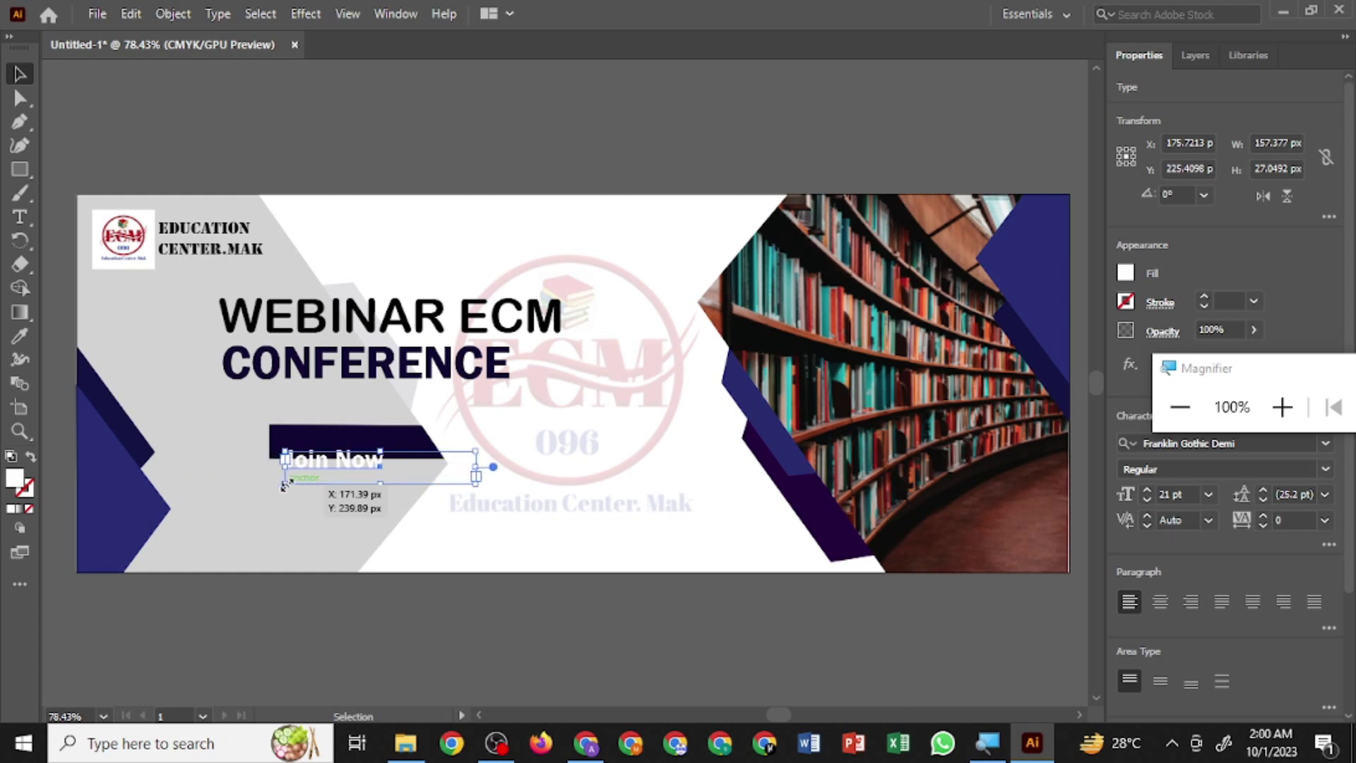
key(shift+Up)
key(shift+Up)
key(shift+Up)
key(Up)
key(Right)
key(Right)
key(Right)
key(Right)
key(Right)
key(Right)
key(Right)
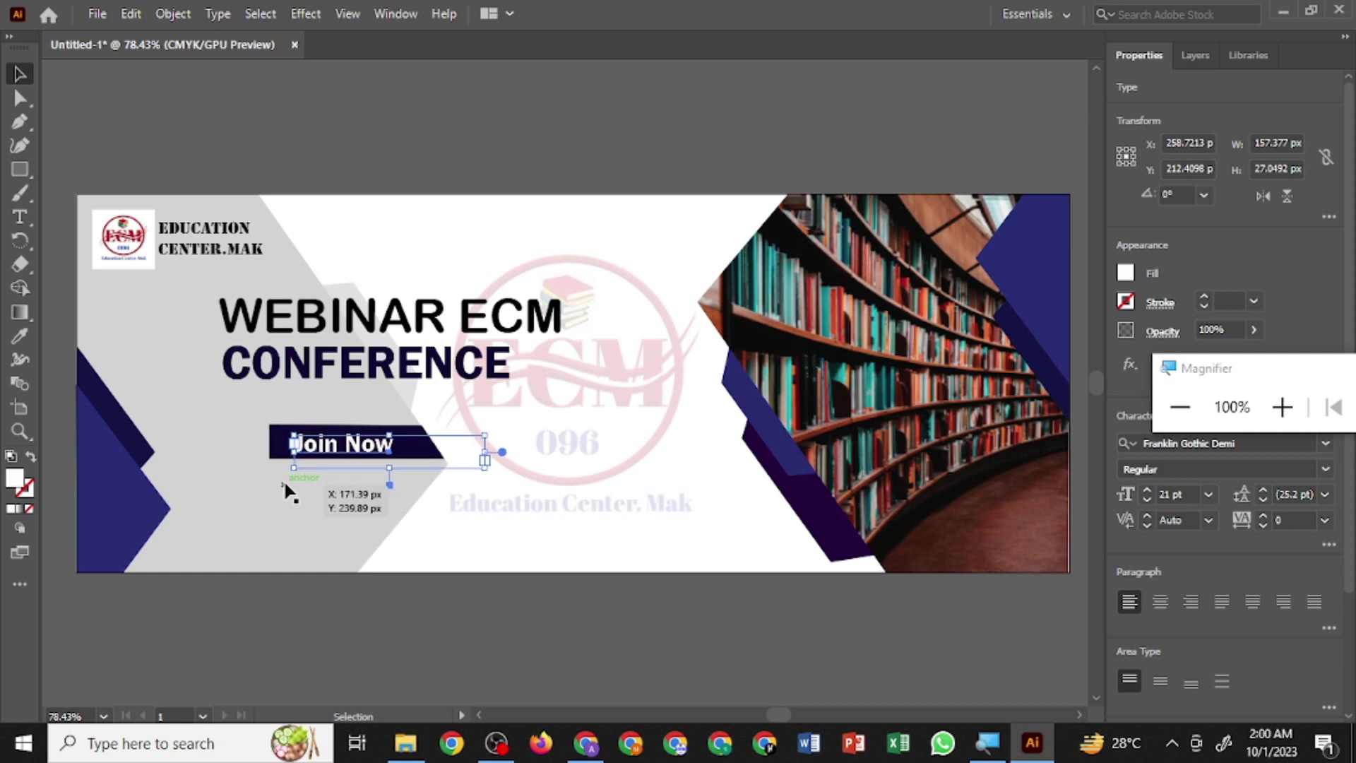
click(346, 227)
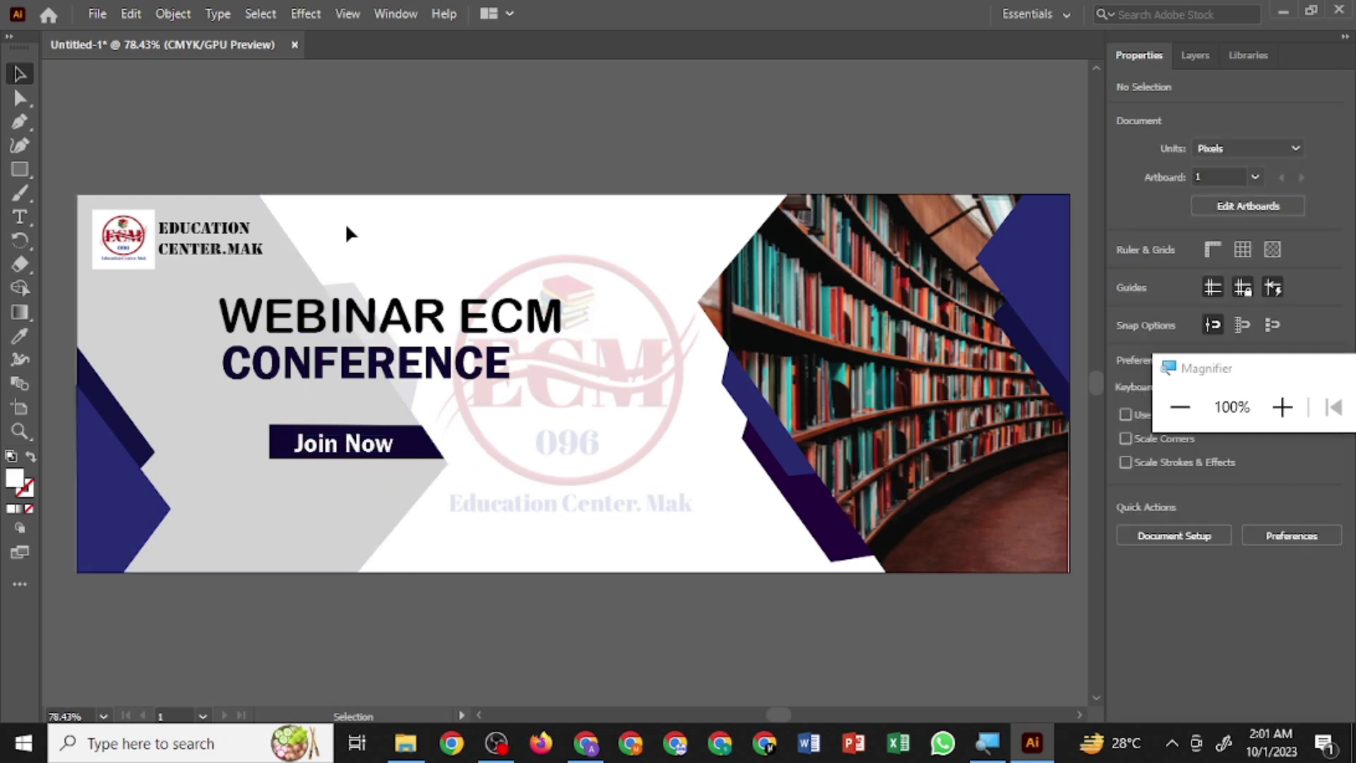
- Nudge CONFERENCE slightly down, then close the screen magnifier
click(338, 378)
key(Down)
key(Down)
key(Down)
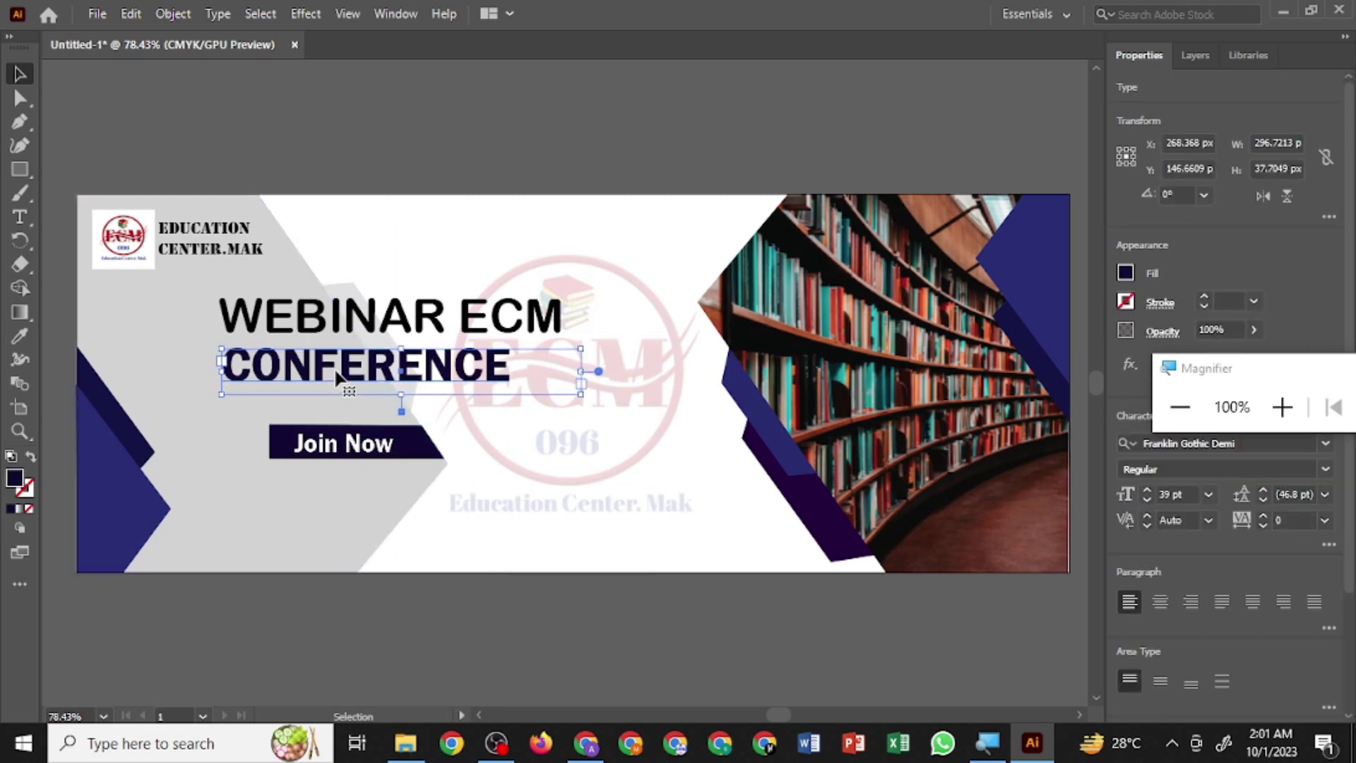
click(804, 569)
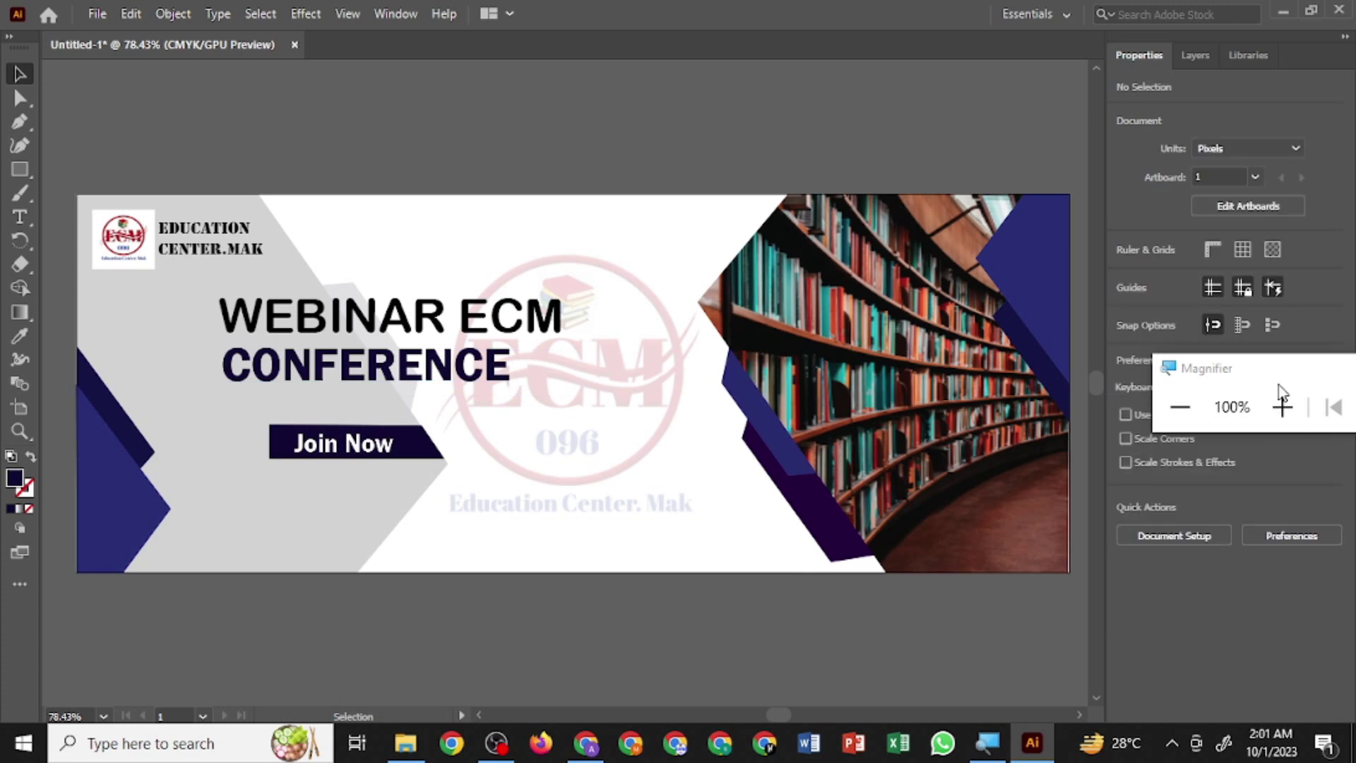
drag(1284, 371, 793, 653)
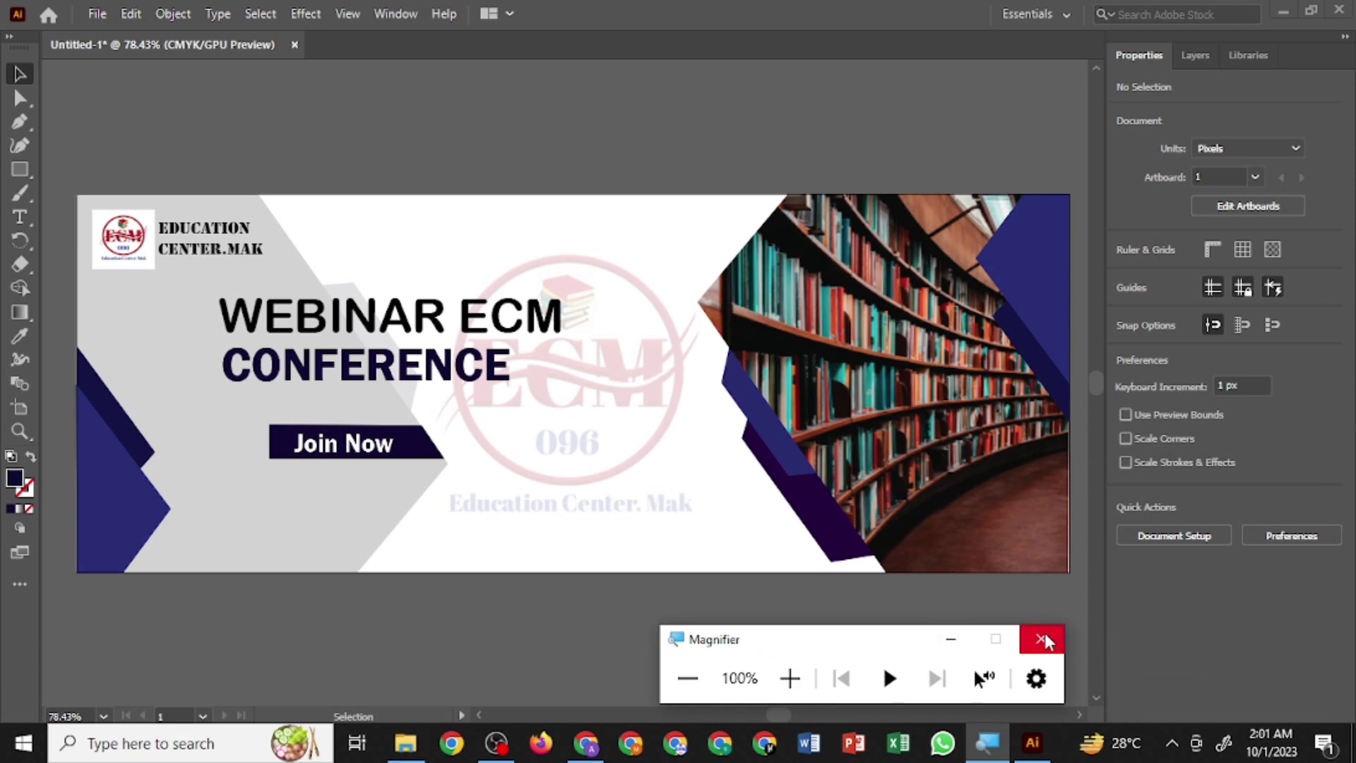
click(1044, 639)
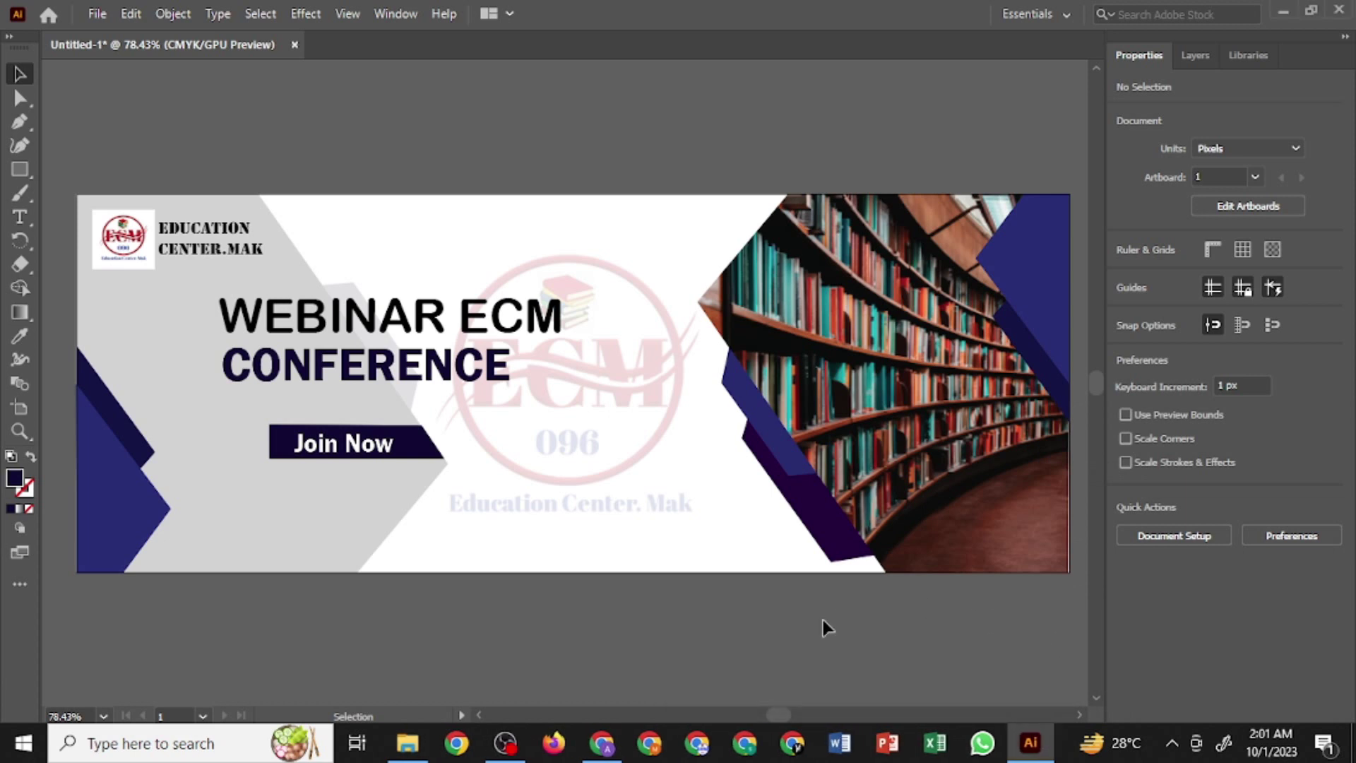